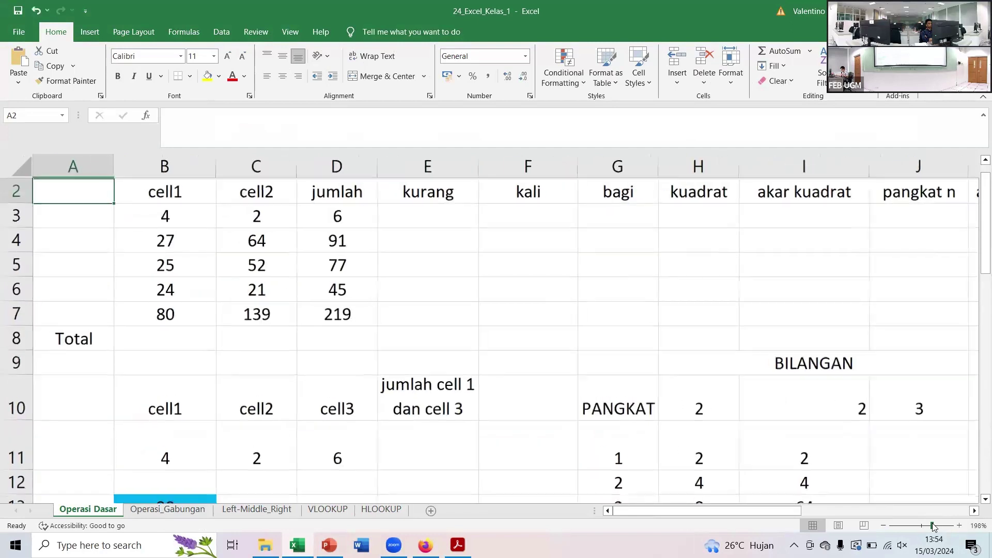
Clear the contents of the jumlah cells D3:D7
scroll(723, 423, up, 1)
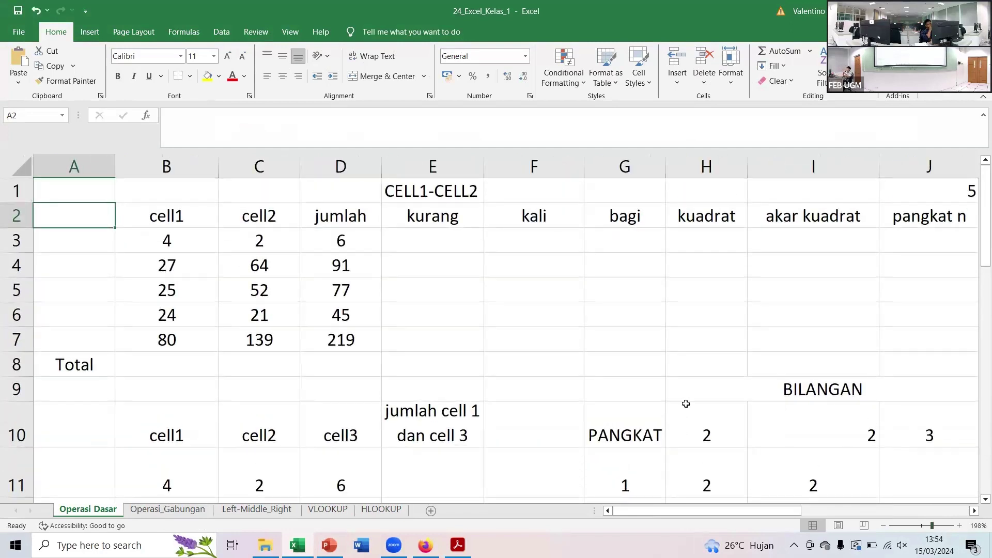
click(325, 234)
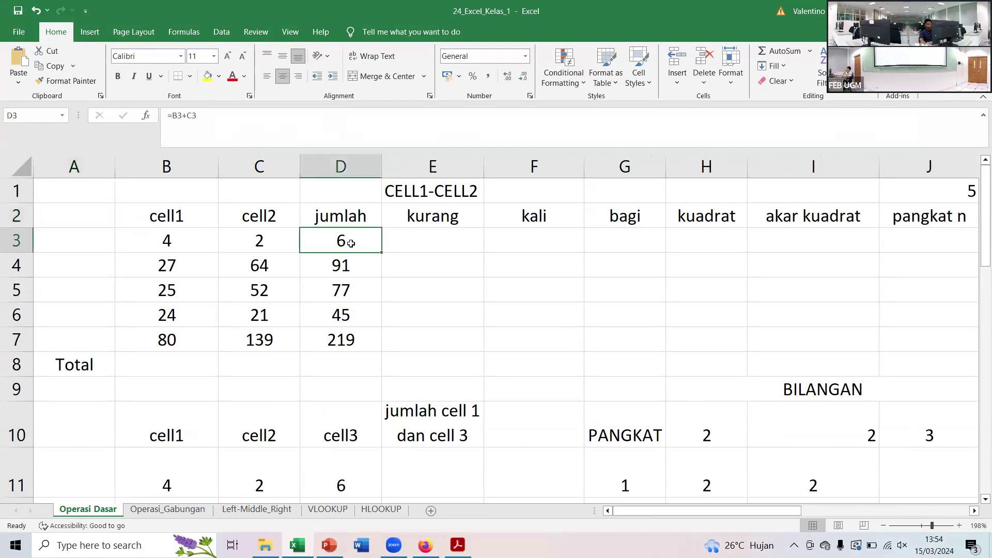
drag(348, 242, 335, 333)
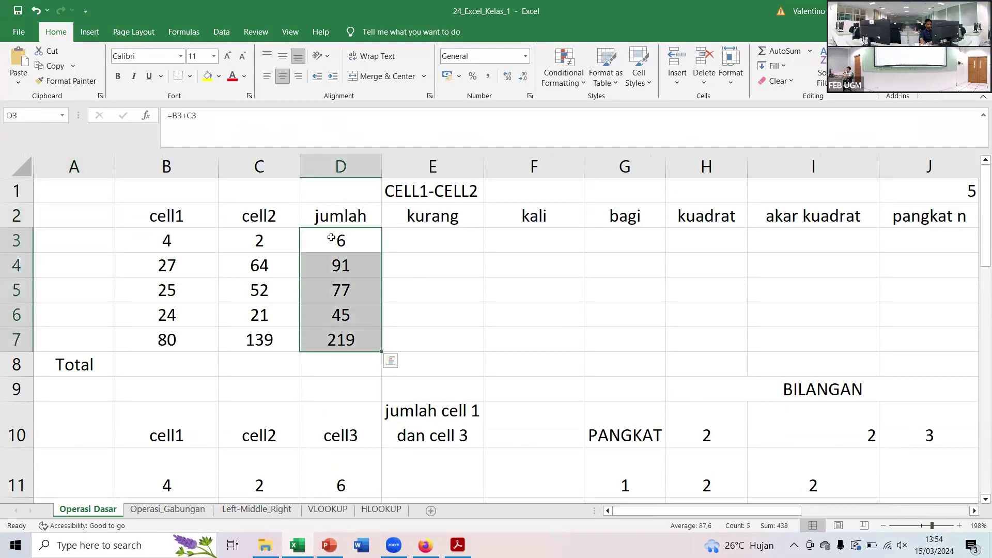
right_click(333, 239)
click(356, 359)
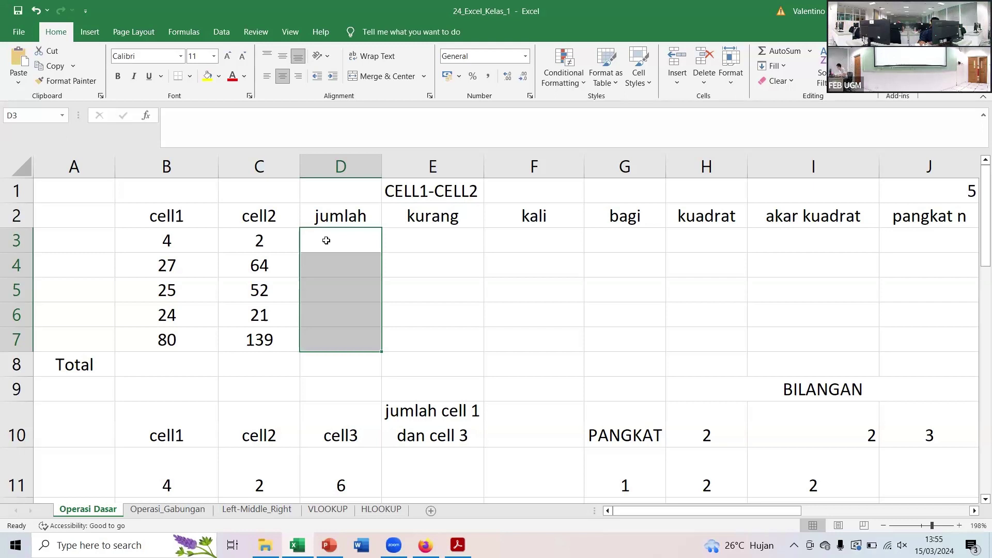
Enter the formula =B3+C3 in cell D3 to add the first row's cell1 and cell2 values
click(191, 243)
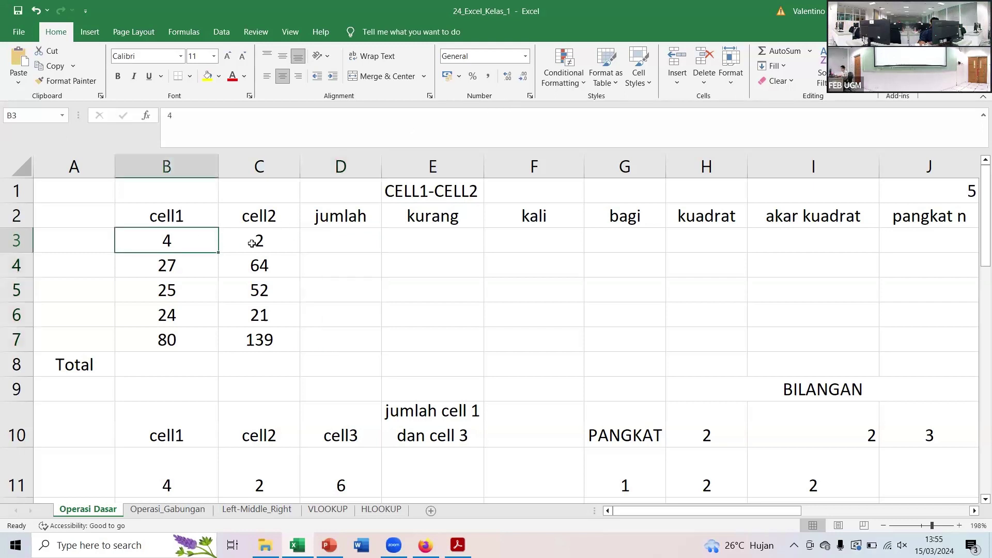
click(251, 243)
click(326, 241)
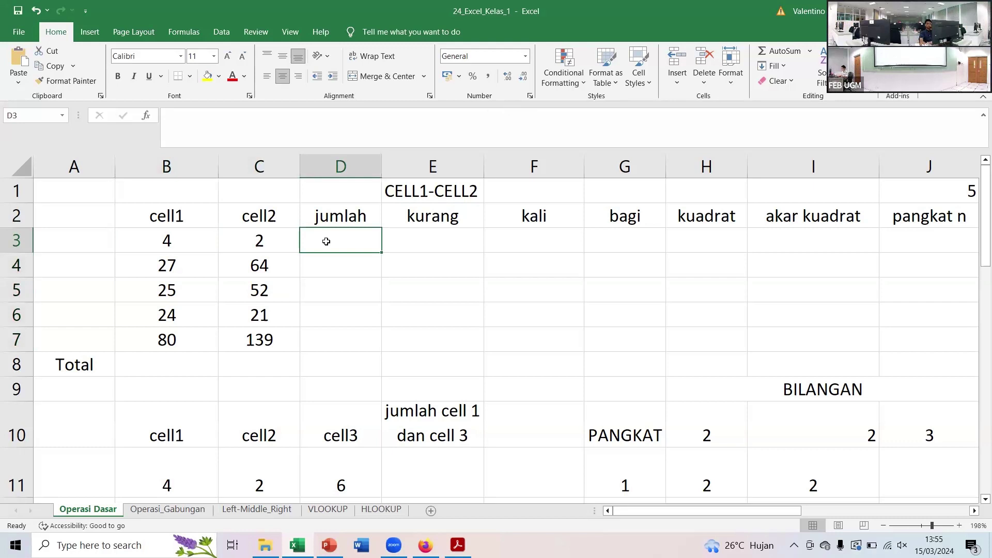
text(=)
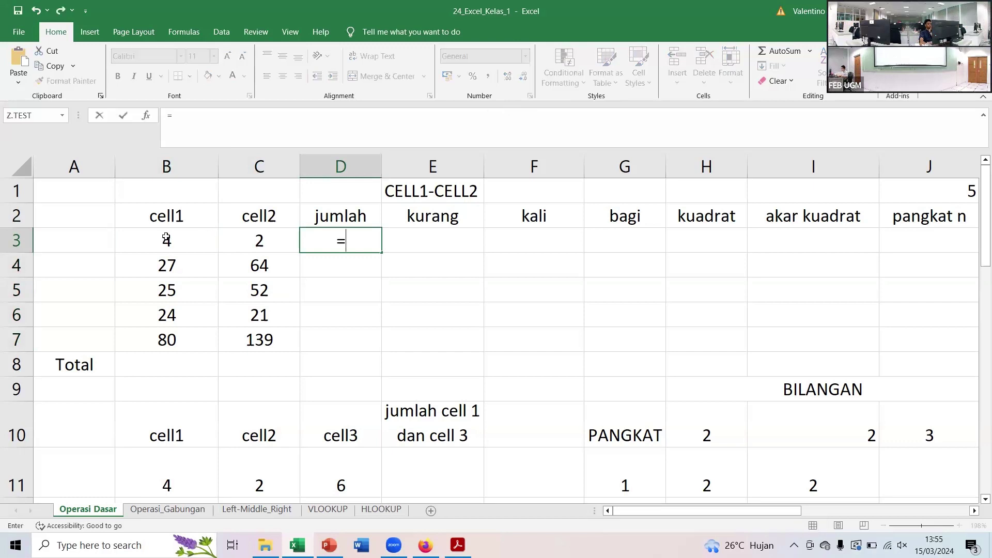
click(166, 237)
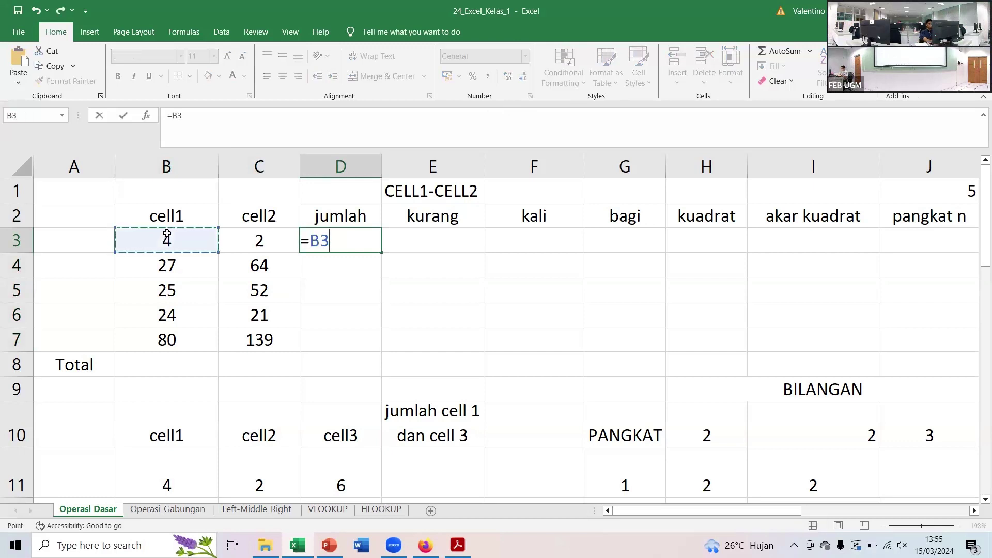
text(+)
click(260, 233)
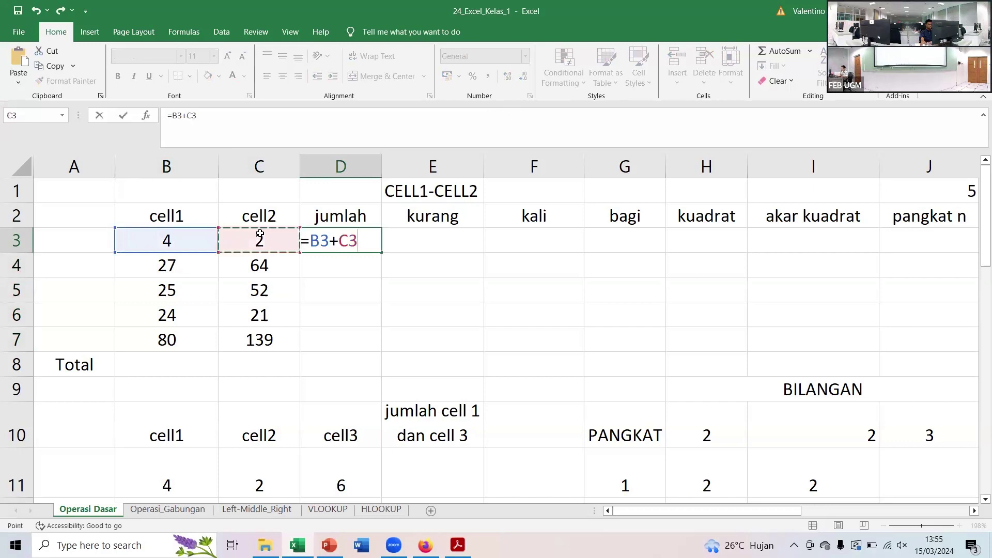
key(Return)
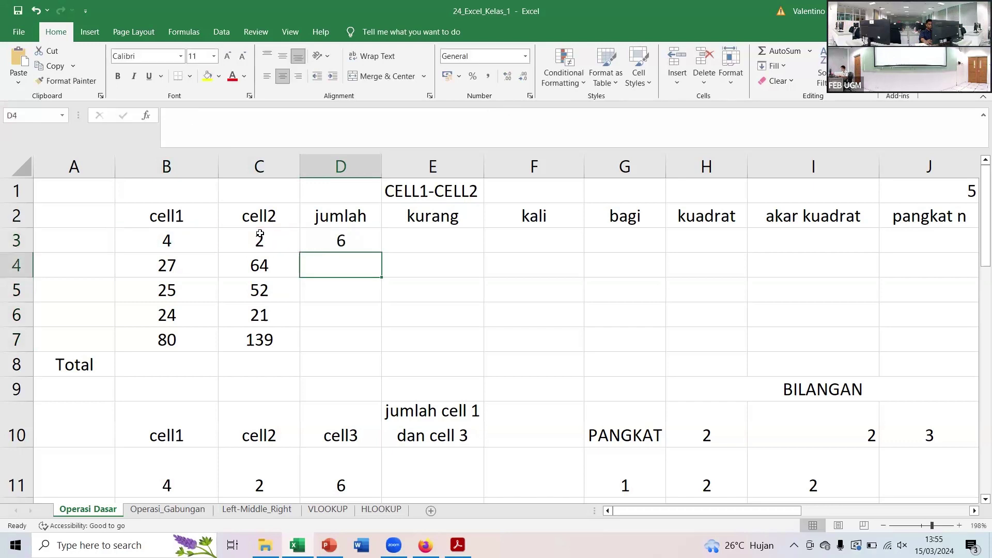
key(Up)
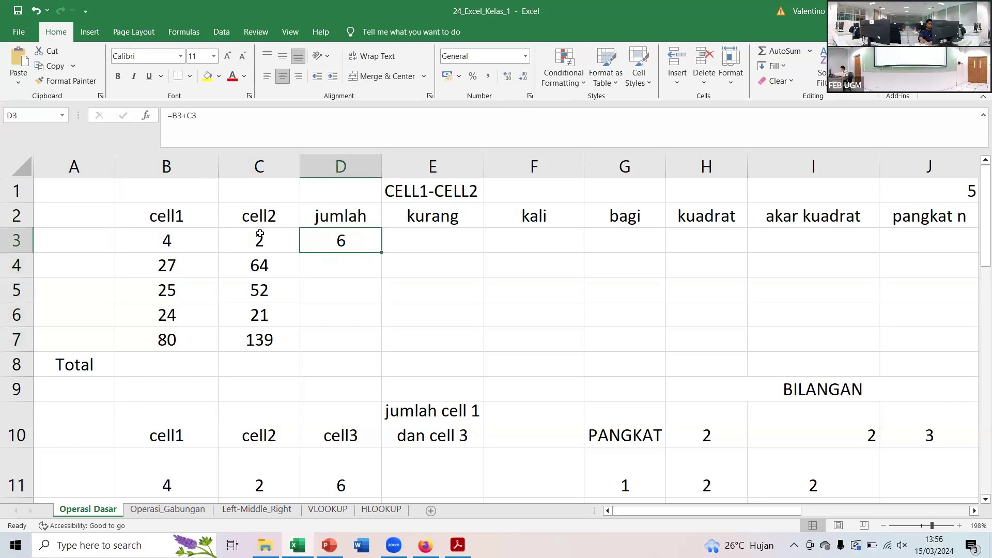
Enter =SUM(B3:B7) in cell B8 to total the cell1 column
key(Down)
key(Down)
key(Down)
key(Down)
key(Down)
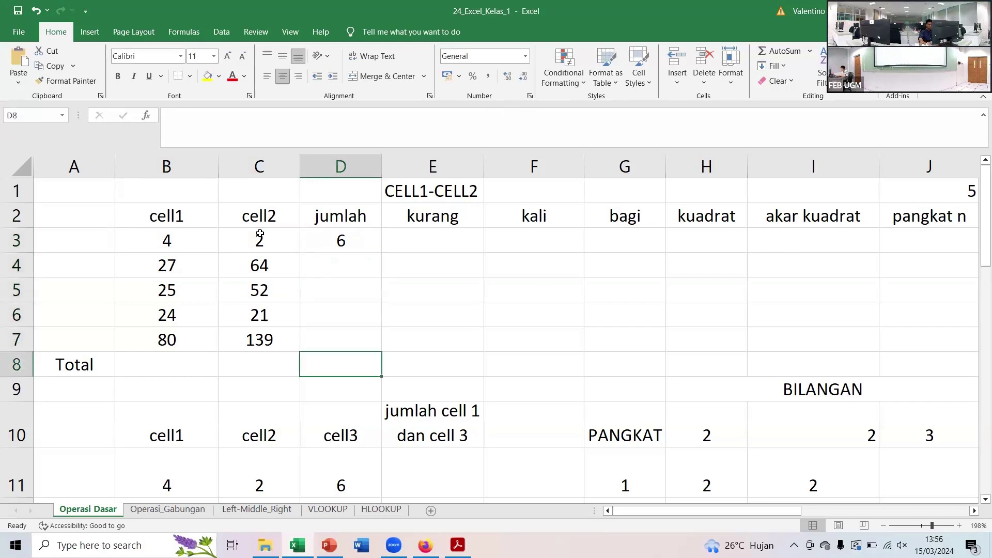
key(Left)
key(Left)
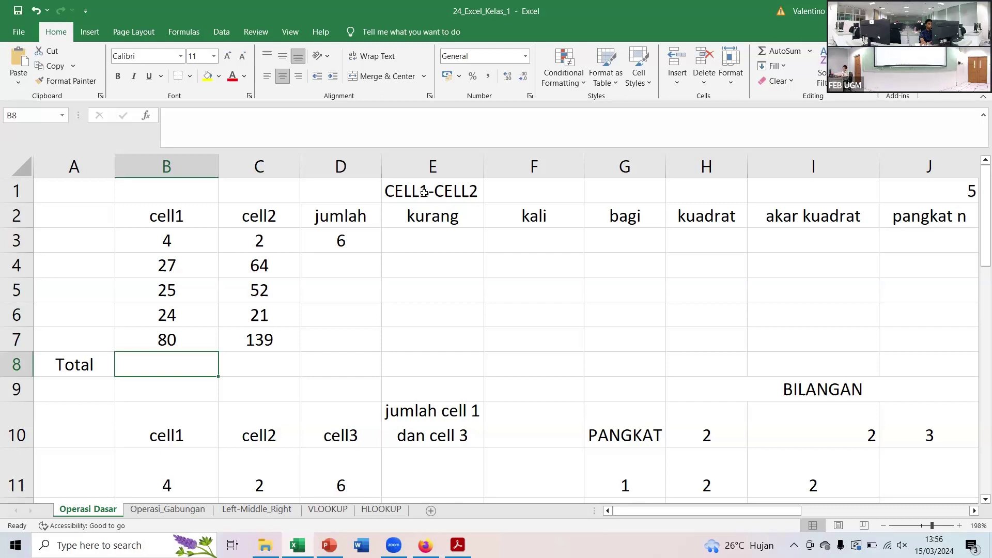
text(=SUM)
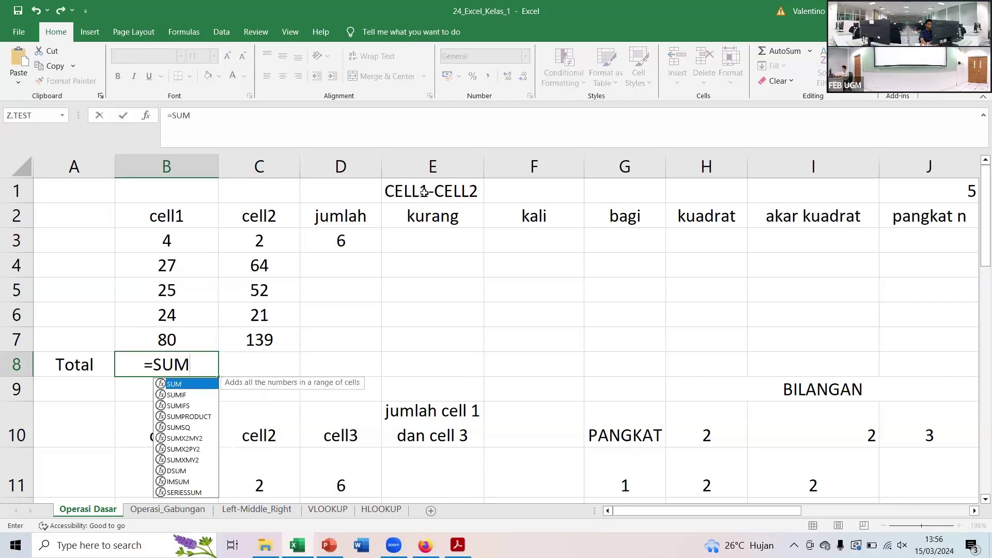
key(BackSpace)
key(BackSpace)
key(BackSpace)
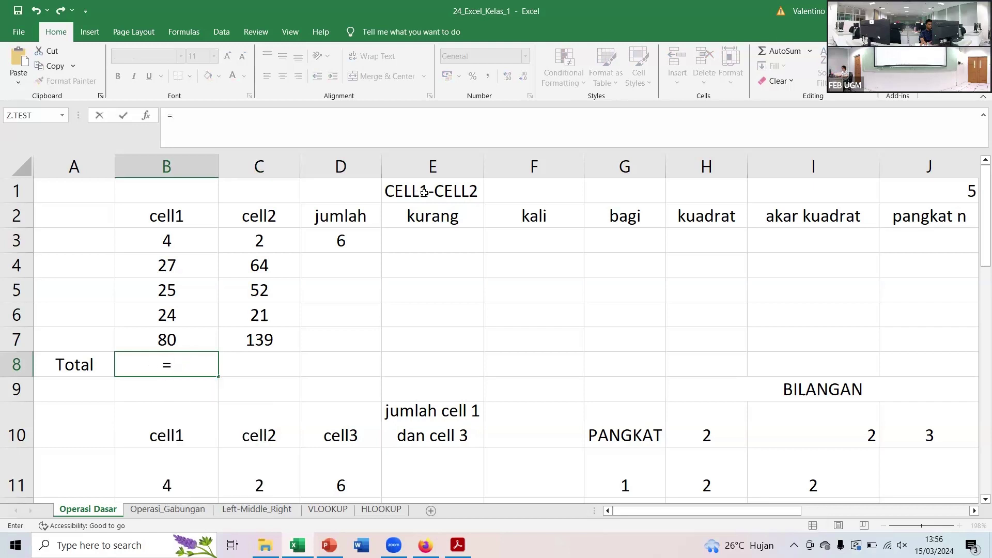
text(SUM()
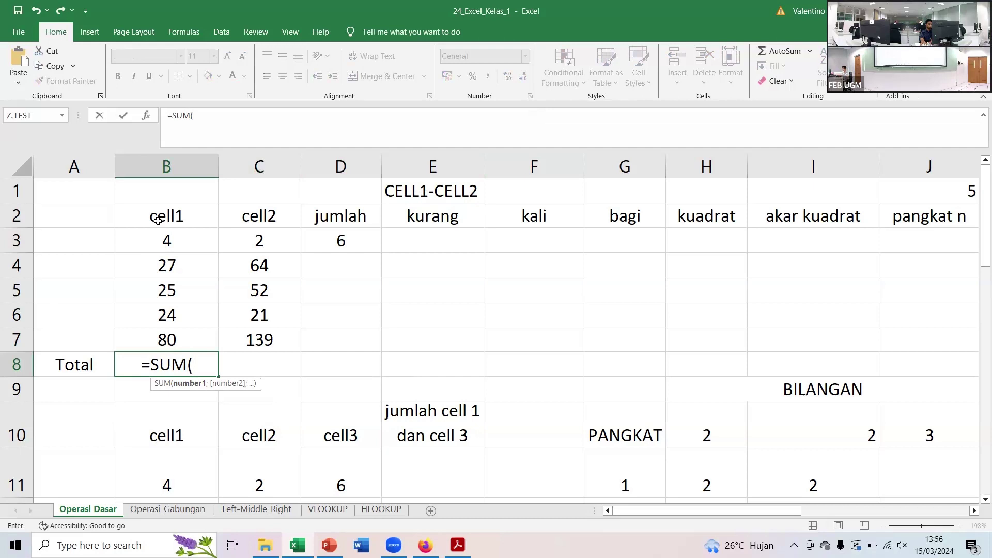
drag(158, 241, 168, 336)
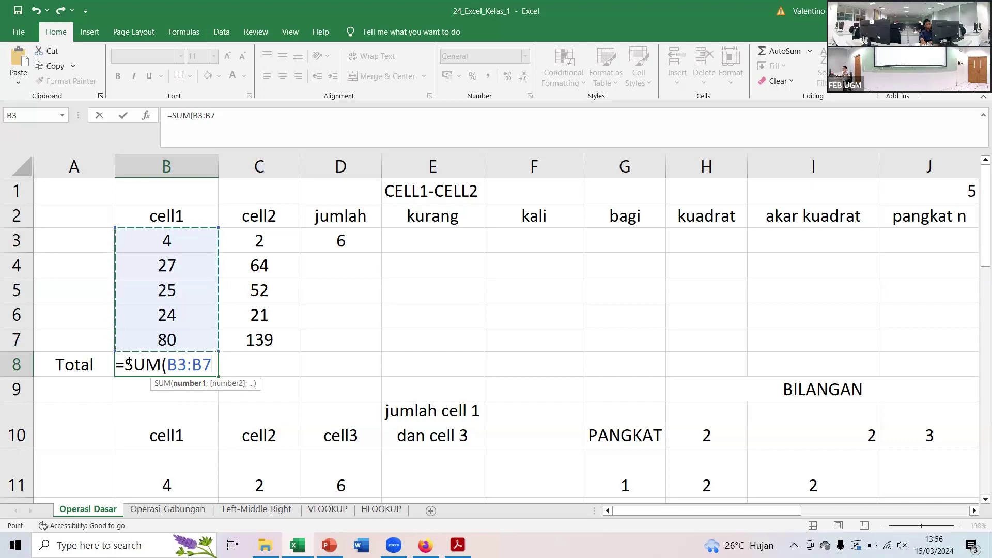
text())
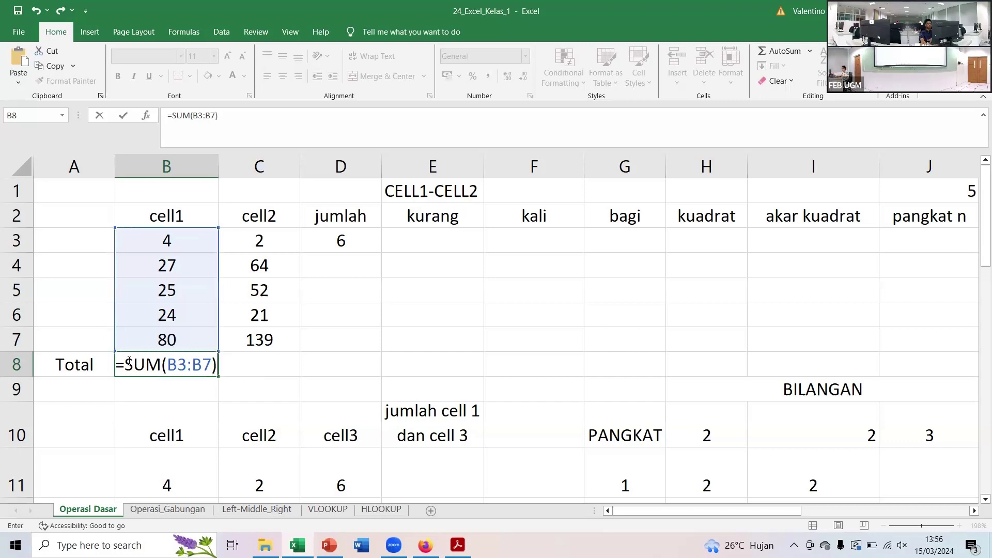
key(Return)
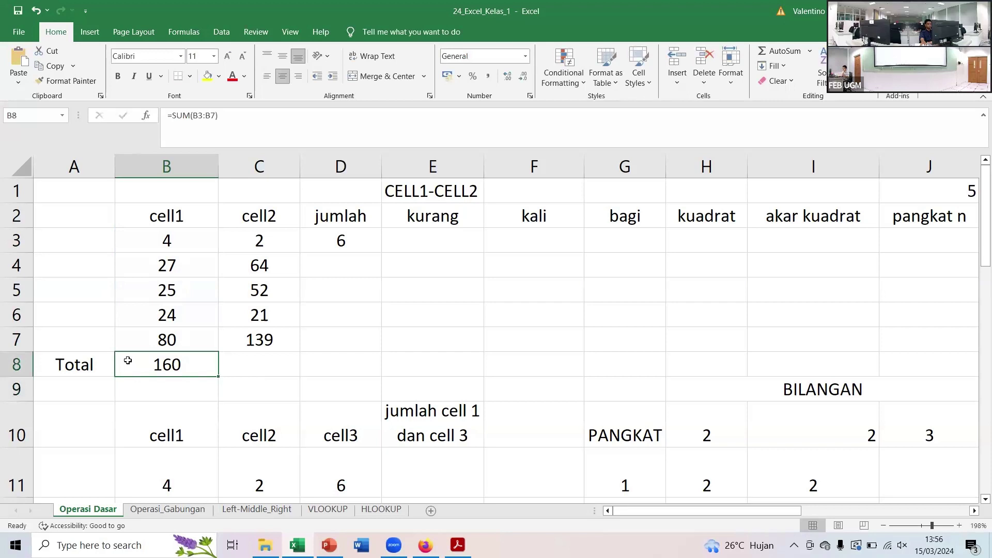
click(340, 235)
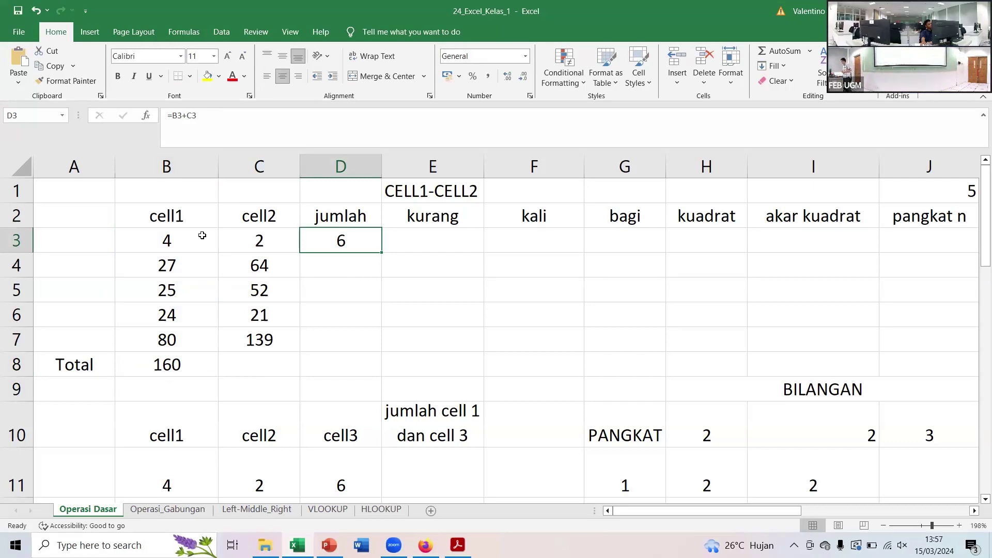
key(Down)
key(Down)
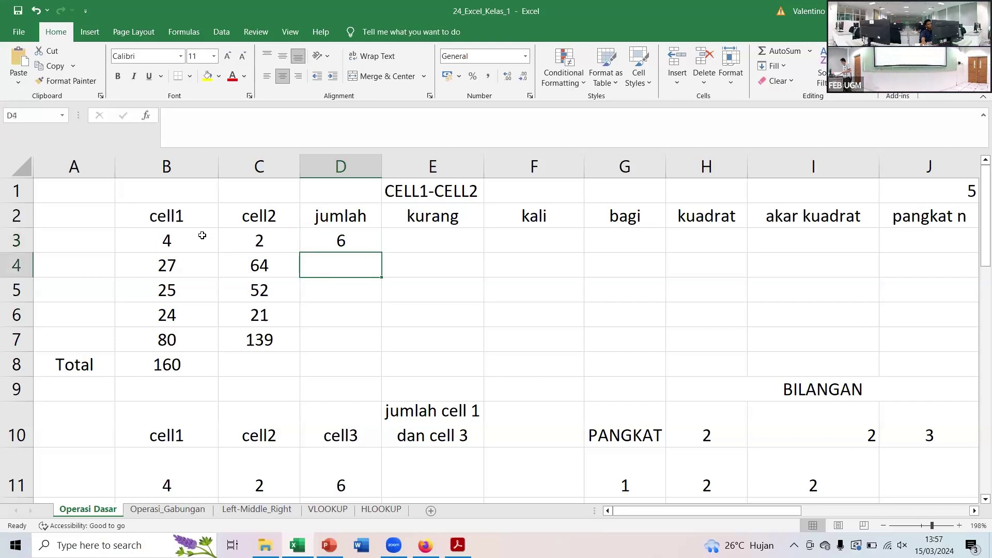
key(Up)
key(Left)
key(Left)
key(Left)
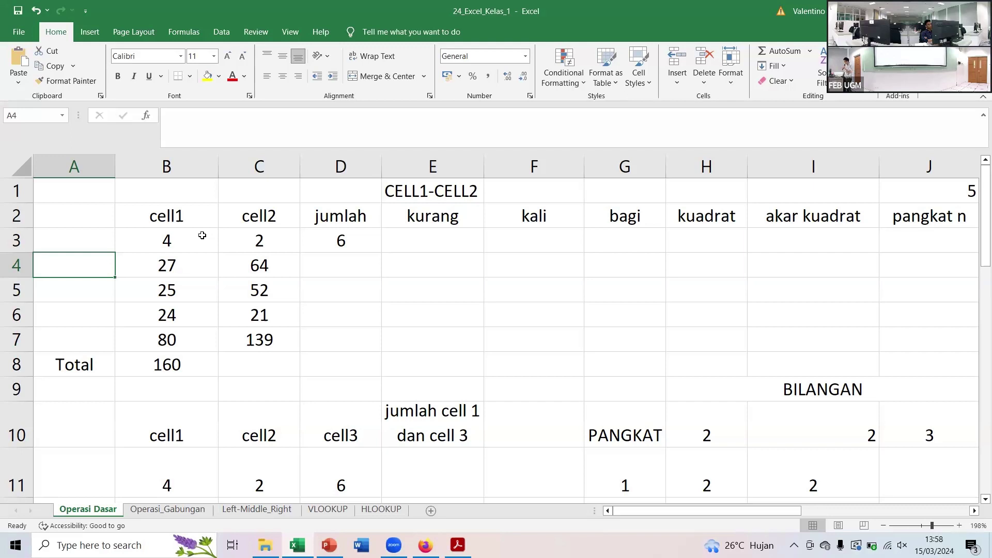
Fill the addition formula in D3 down the jumlah column through D7
click(202, 235)
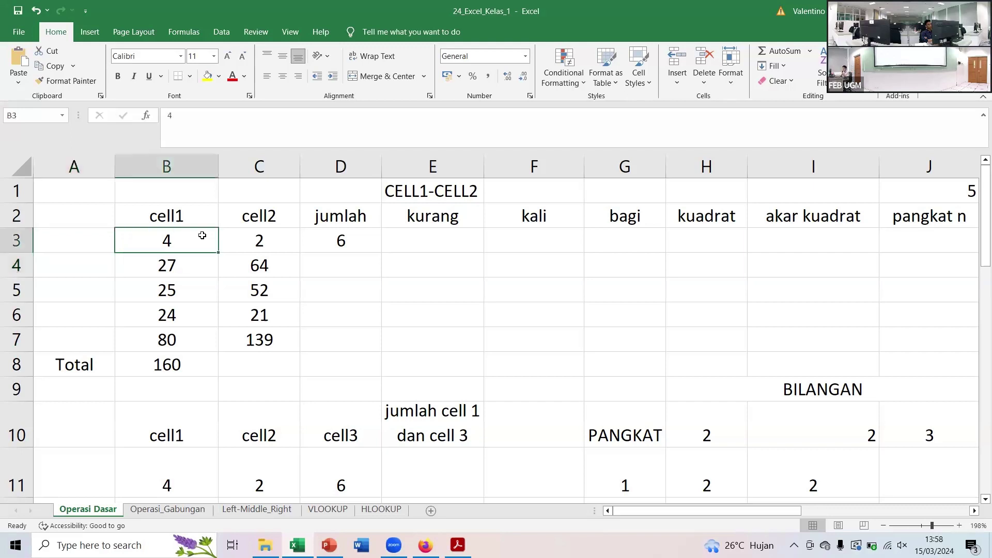
key(Right)
key(Right)
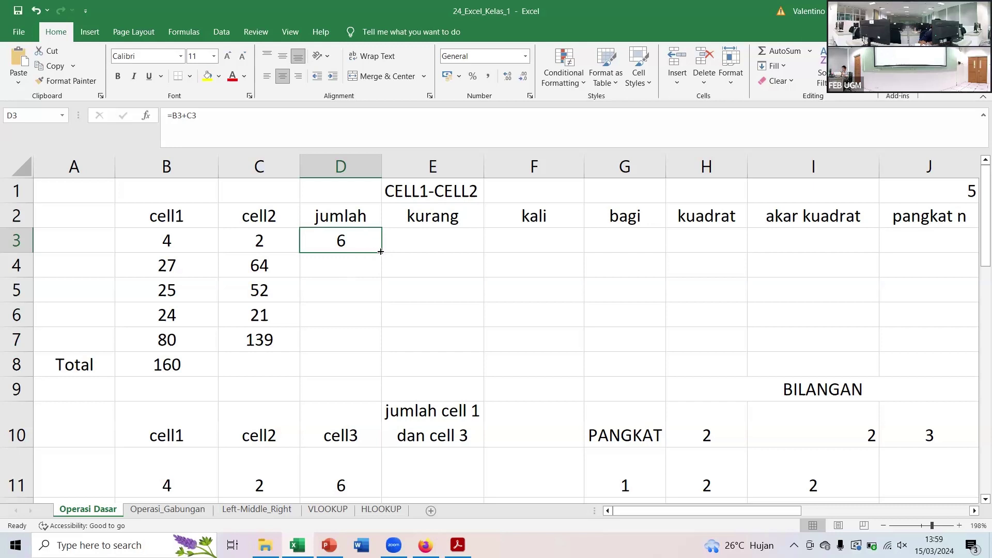
drag(380, 252, 349, 344)
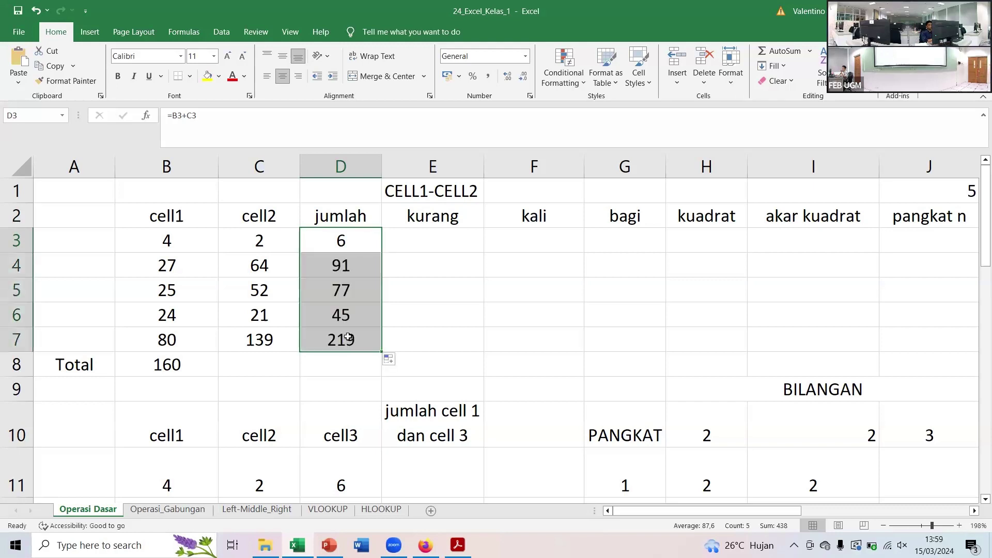
click(300, 263)
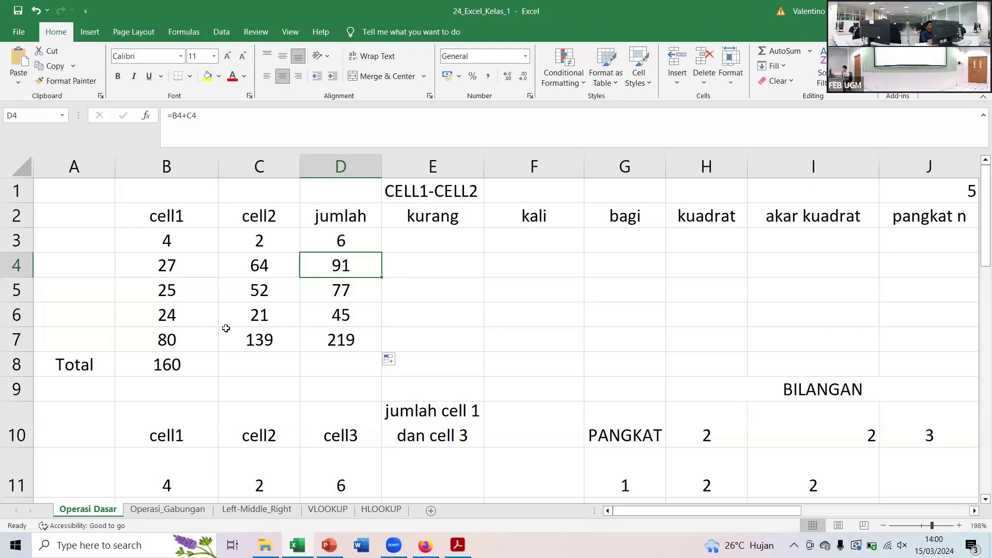
Fill the SUM formula from B8 across to C8 to total the cell2 column
click(187, 370)
drag(218, 377, 239, 377)
click(230, 364)
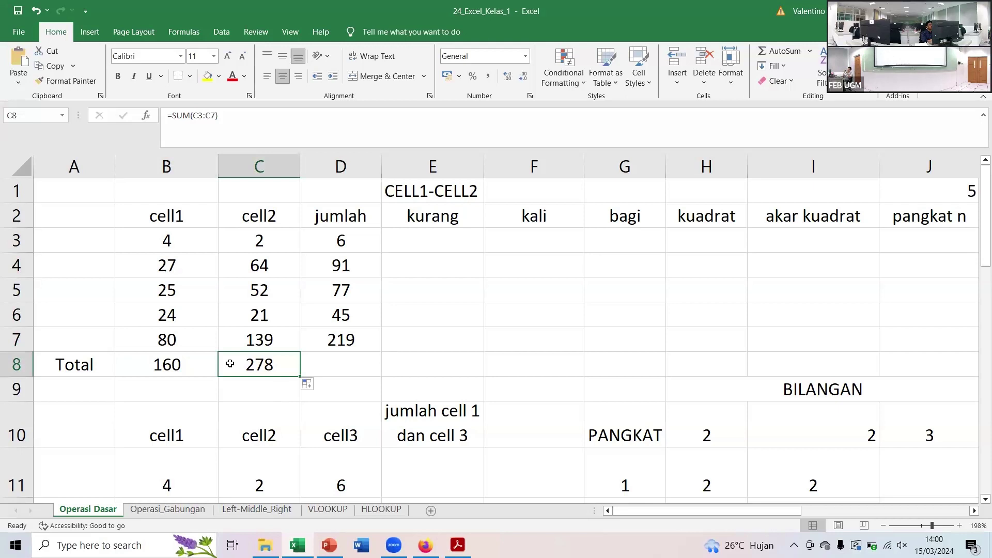
key(Up)
key(Up)
key(Up)
key(Up)
key(Up)
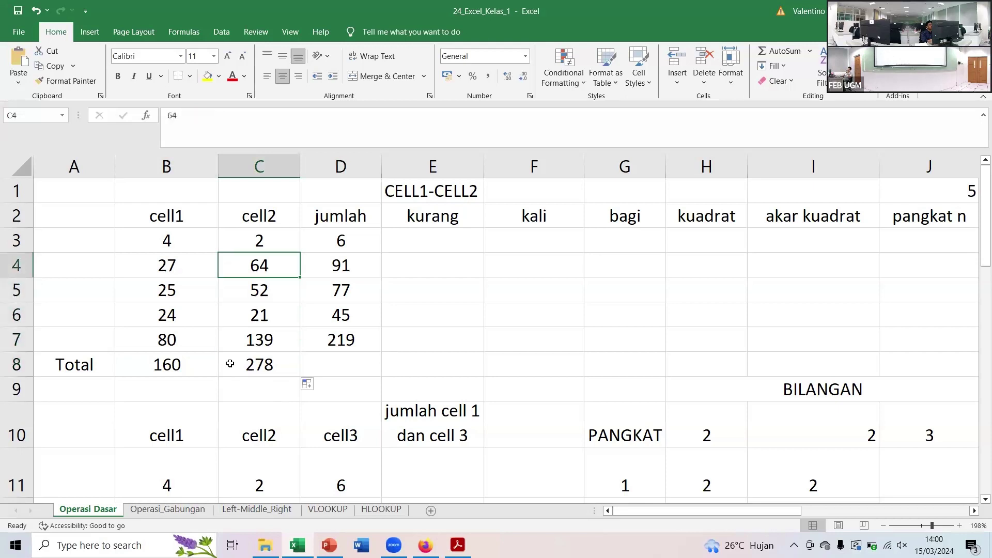
key(Left)
key(Left)
key(Right)
key(Right)
key(Right)
key(Right)
key(Left)
key(Left)
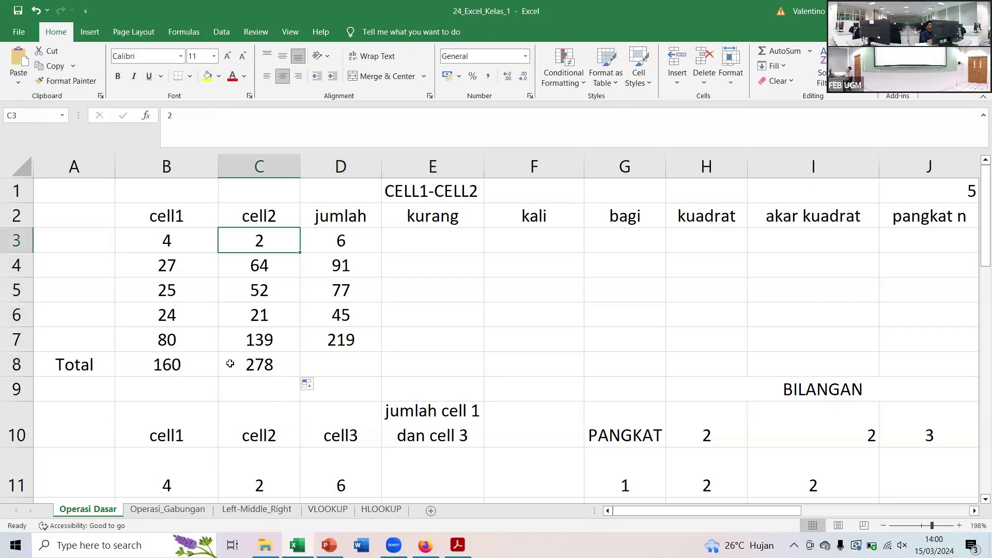
key(Left)
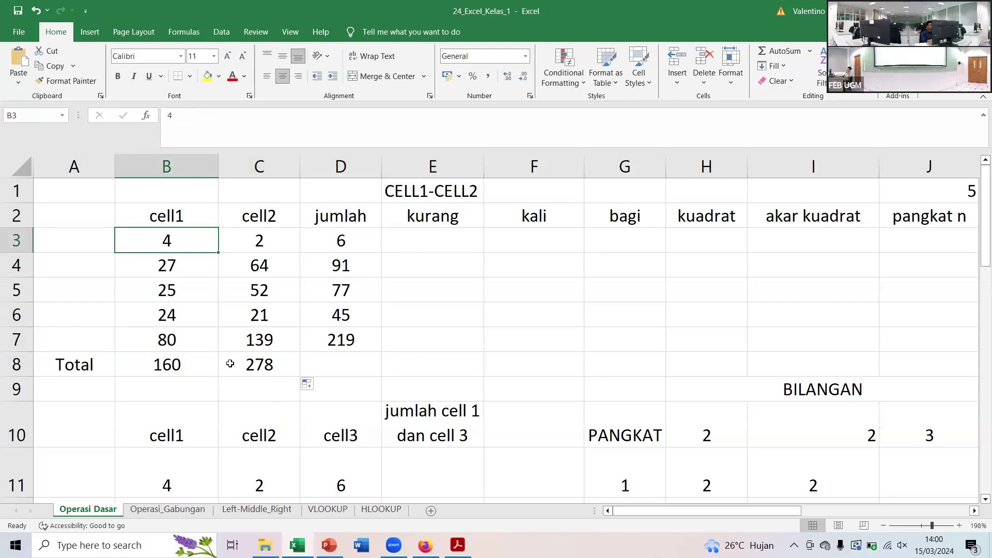
Enter the formula =B3-C3 in cell E3 under kurang to subtract cell2 from cell1
key(Right)
key(Right)
key(Right)
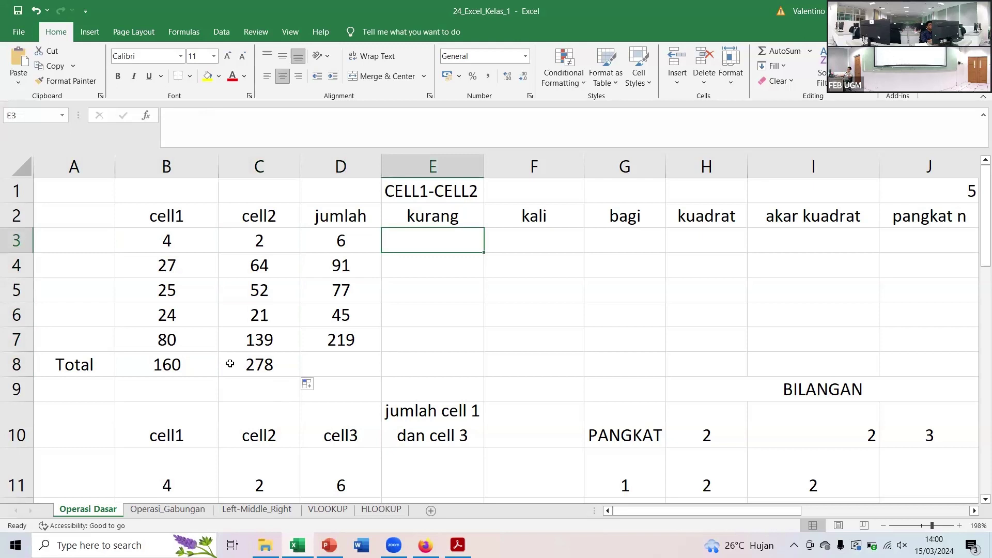
text(=)
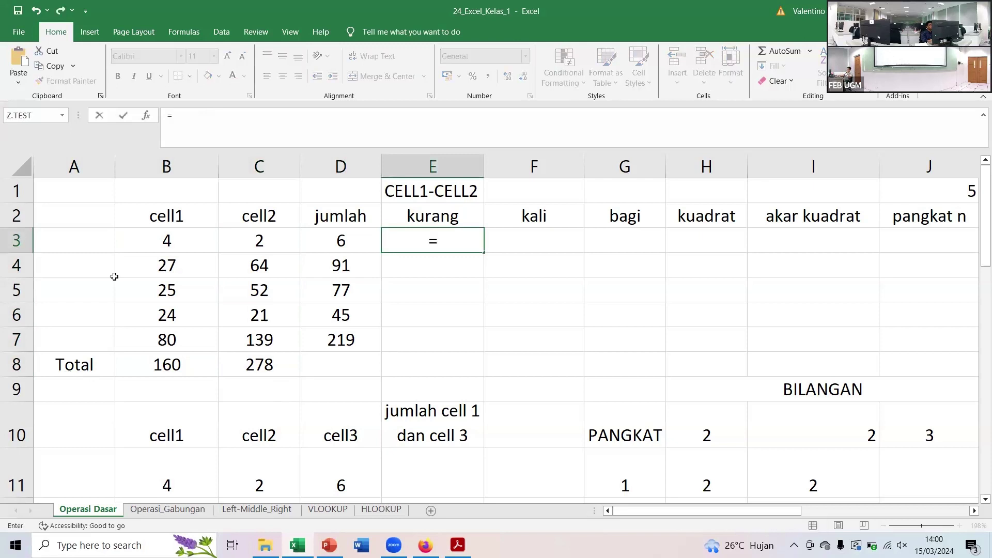
click(174, 240)
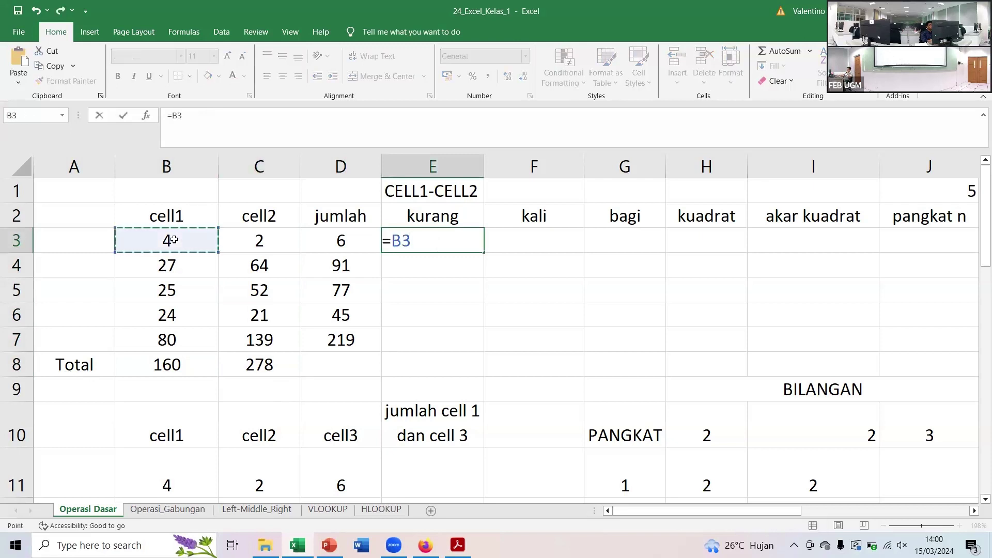
text(-)
click(274, 235)
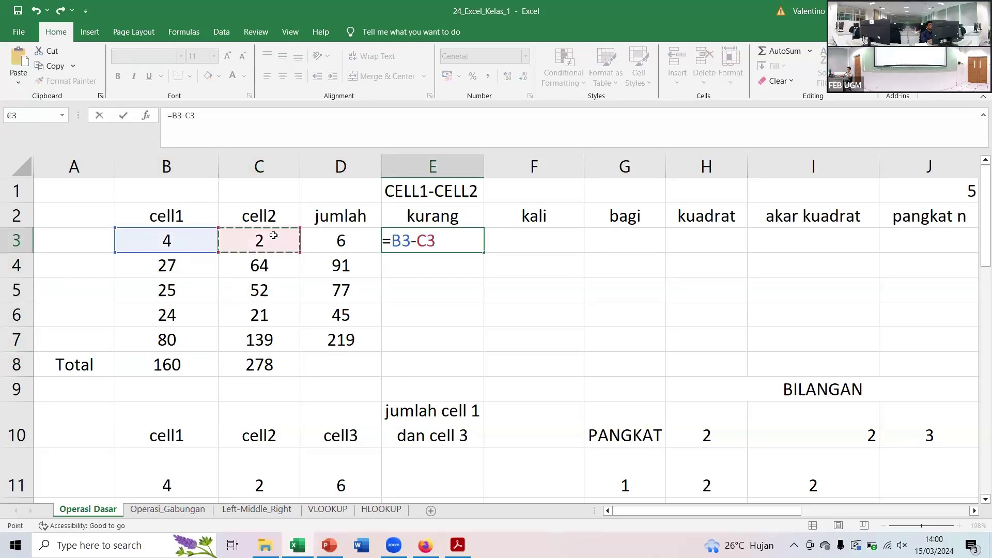
key(Return)
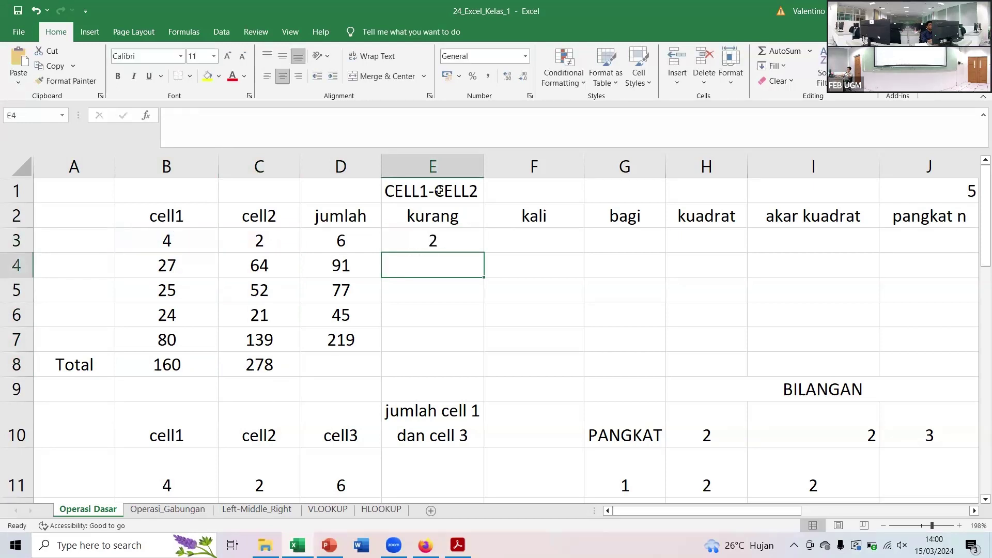
Fill the subtraction formula in E3 down the kurang column through E7
click(450, 241)
drag(483, 253, 467, 345)
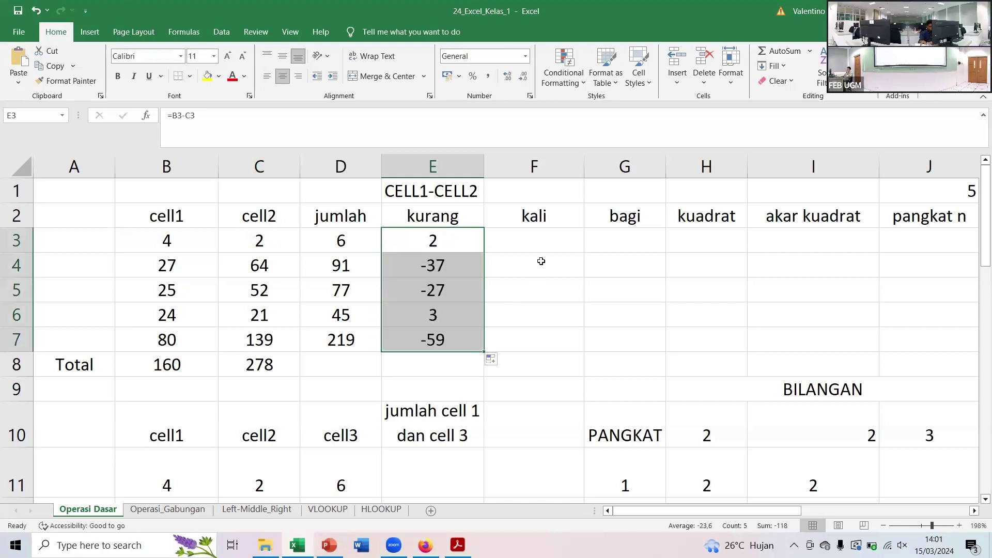
Enter the formula =B3*C3 in F3 under kali and fill it down through F7
click(545, 233)
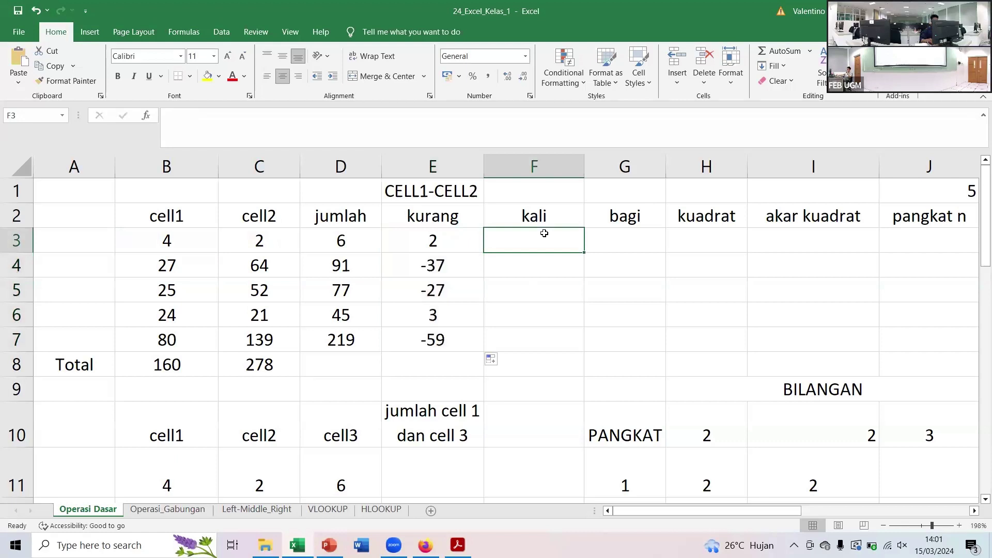
text(=)
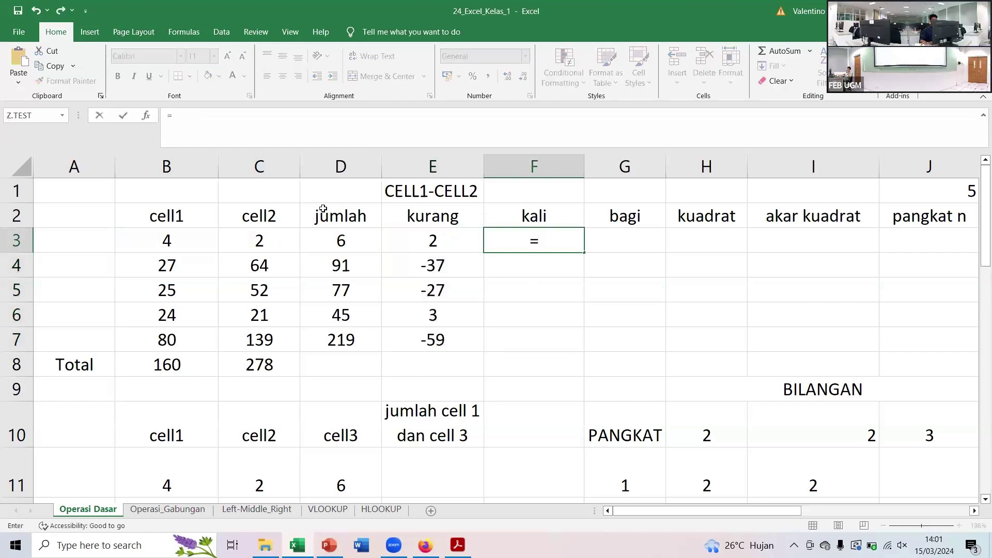
click(179, 236)
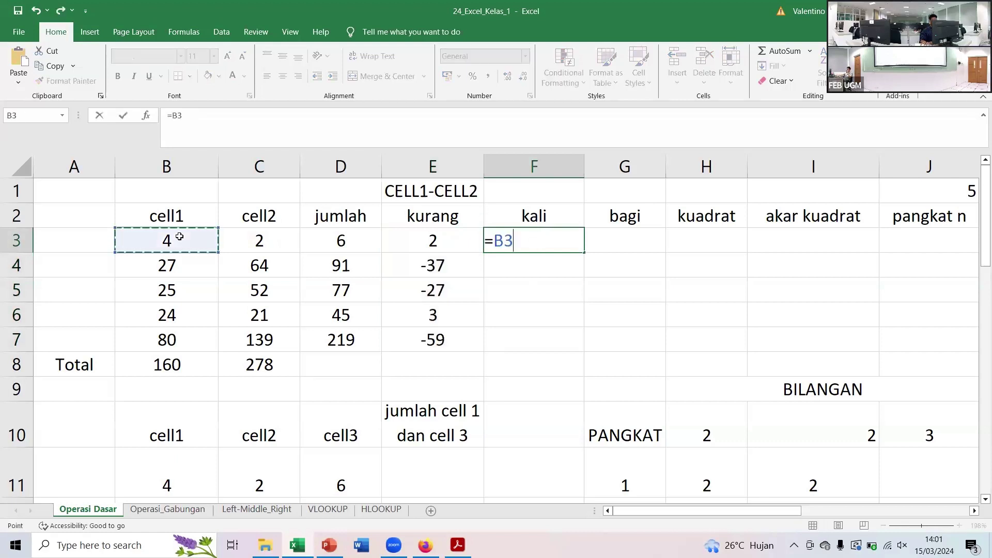
text(*)
click(254, 236)
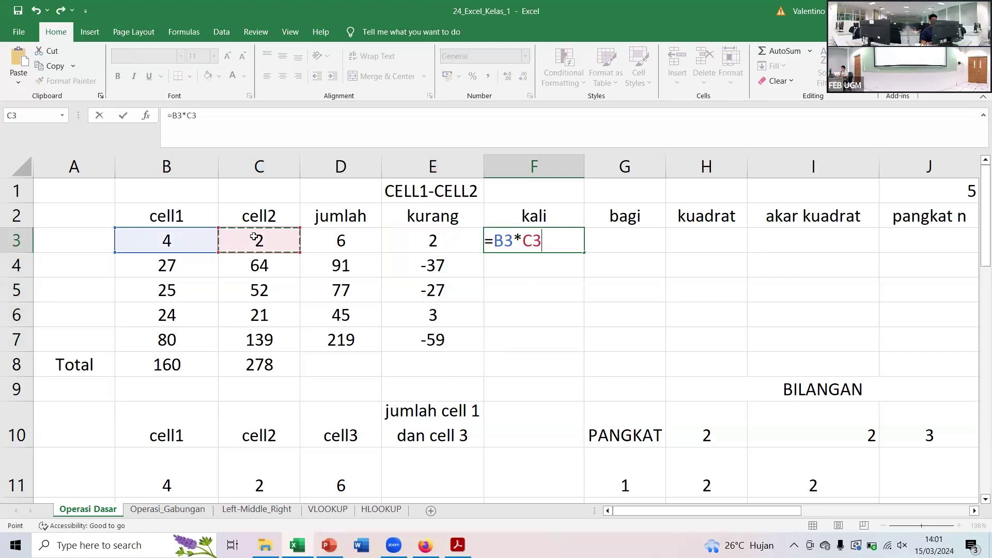
key(Return)
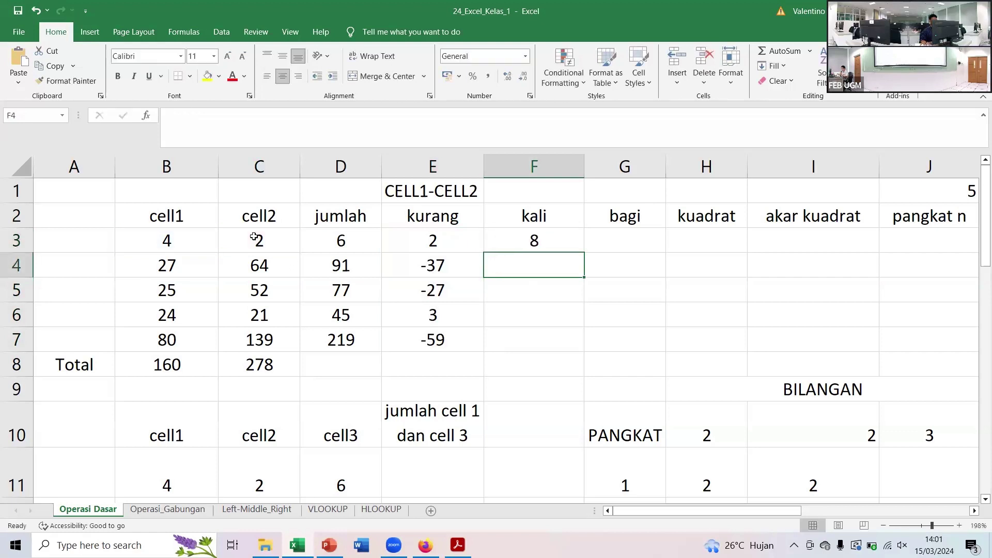
click(551, 235)
drag(586, 251, 572, 343)
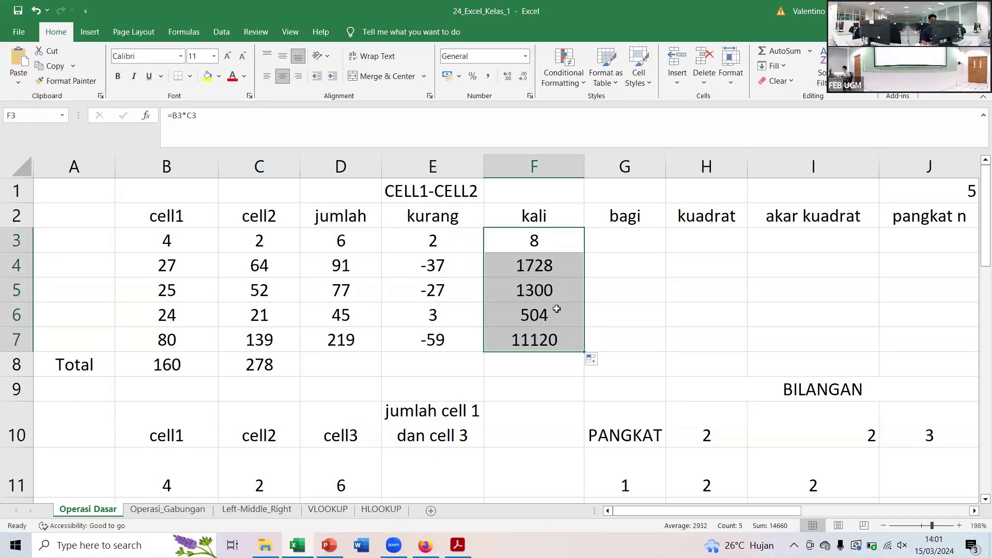
Review the filled multiplication formulas in the kali column cell by cell down to F7
key(Down)
key(Down)
key(Down)
key(Down)
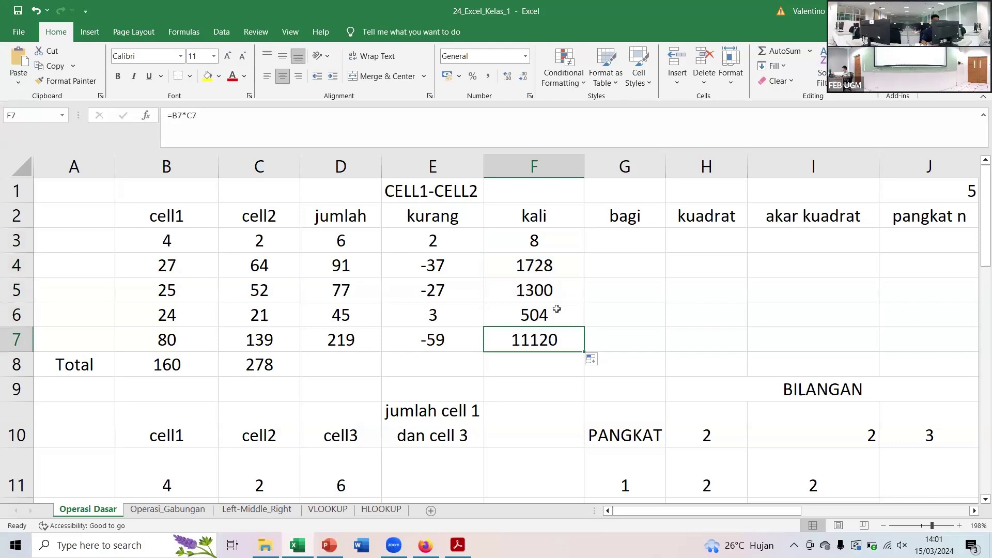
key(Up)
key(Up)
key(Up)
key(Up)
key(Up)
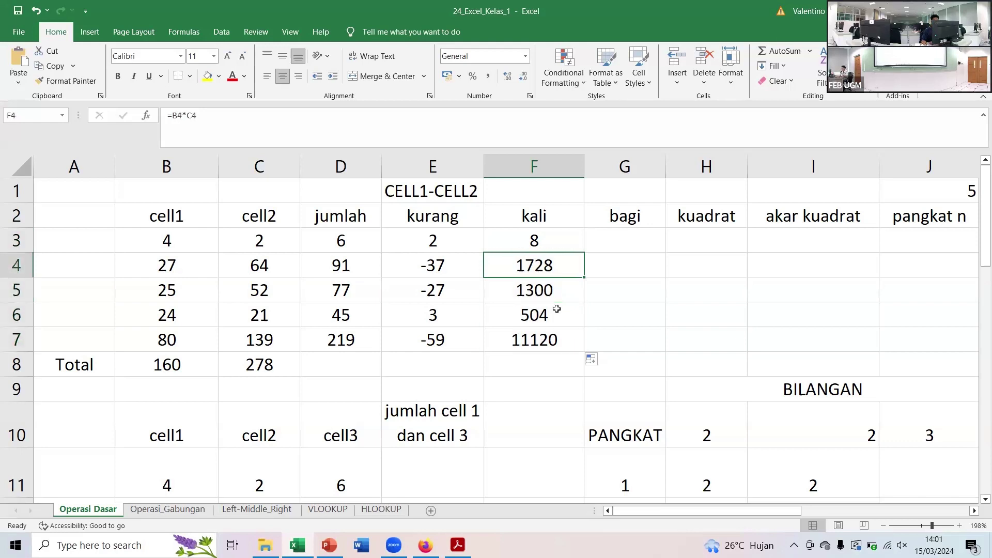
Enter the formula =B3/C3 in G3 under bagi and fill it down through G7
key(Down)
key(Right)
text(=)
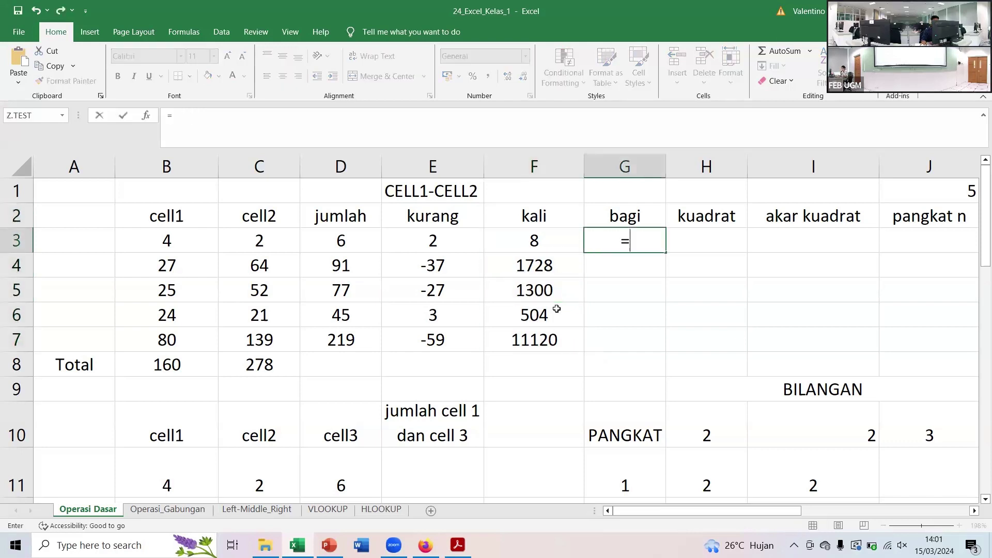
click(175, 239)
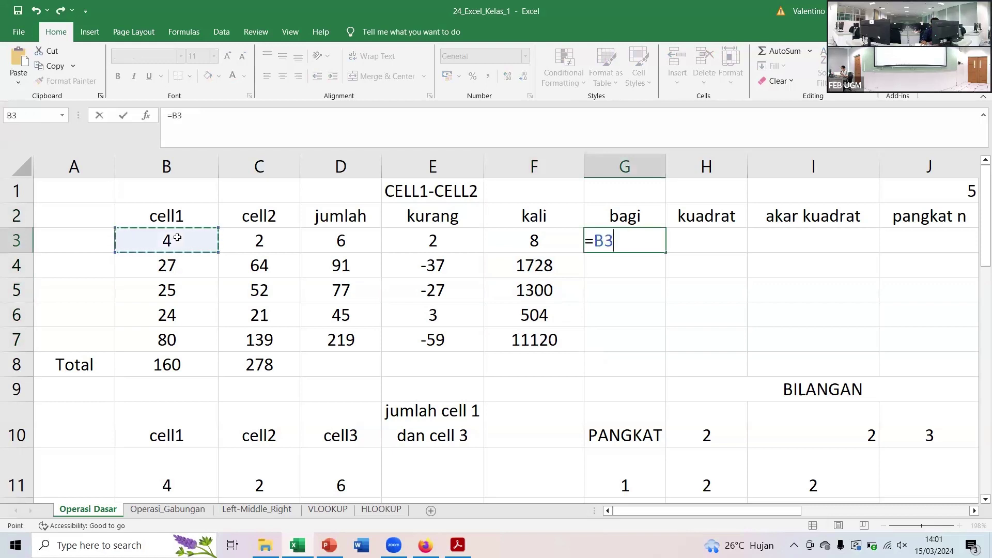
text(/)
click(249, 243)
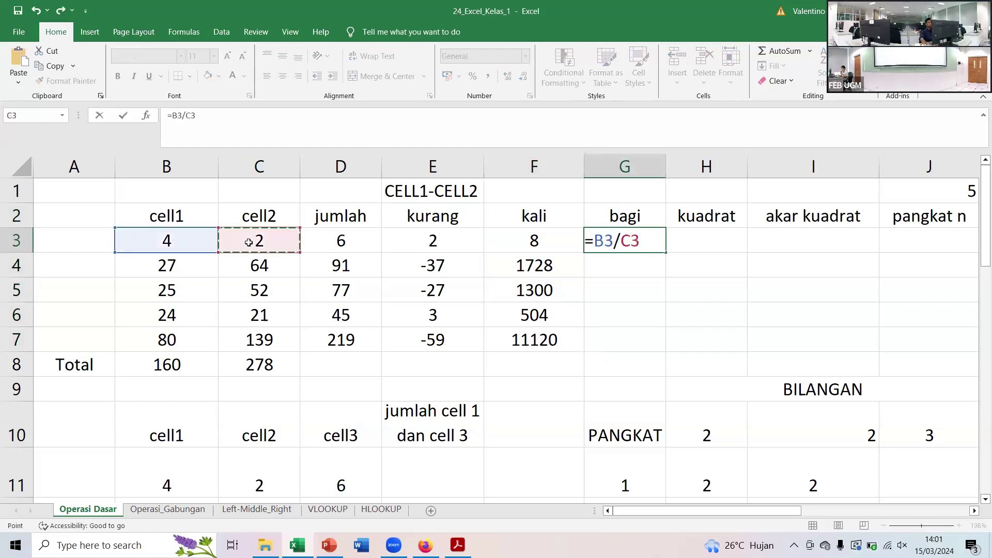
key(Return)
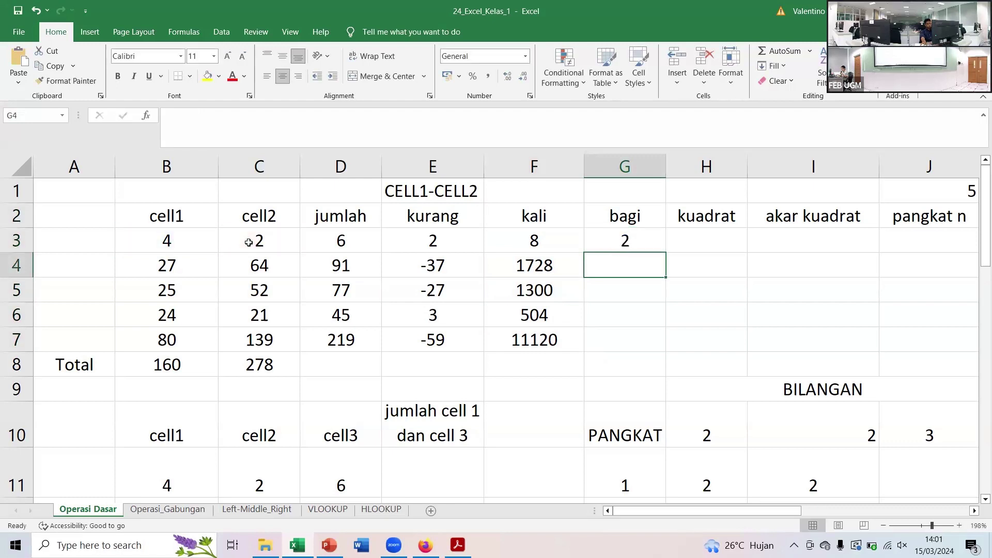
click(627, 248)
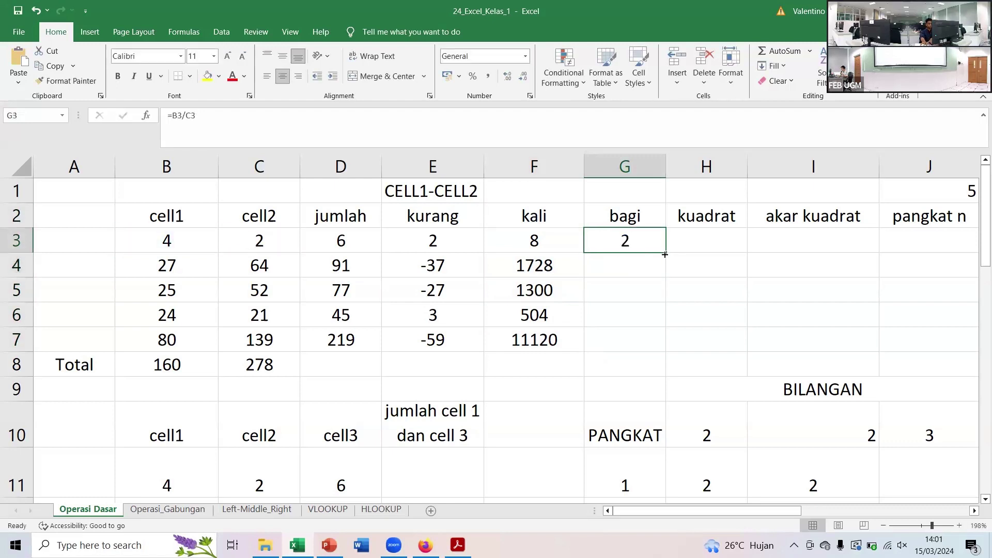
drag(667, 250, 645, 339)
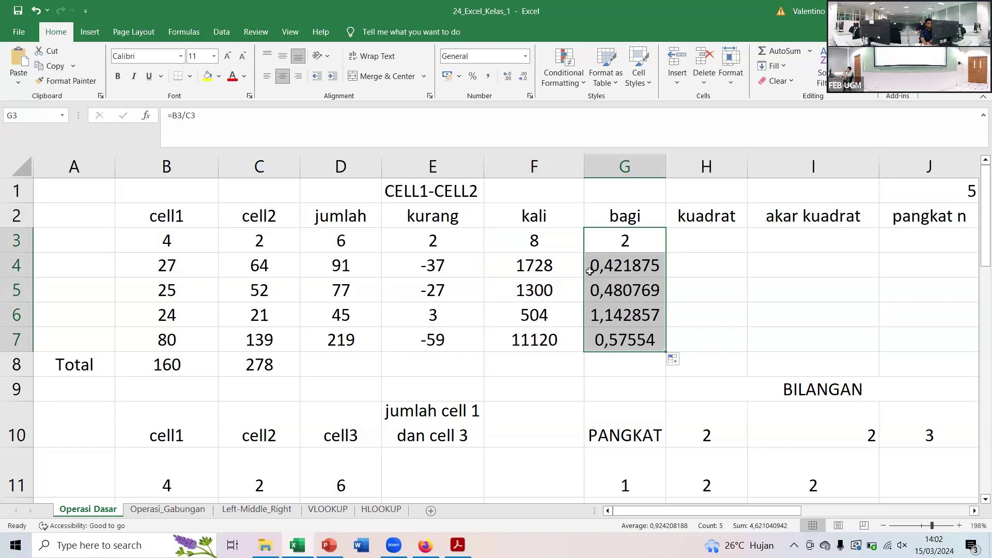
Enter the formula =B3^2 in H3 under kuadrat to square the cell1 value
key(Right)
text(=)
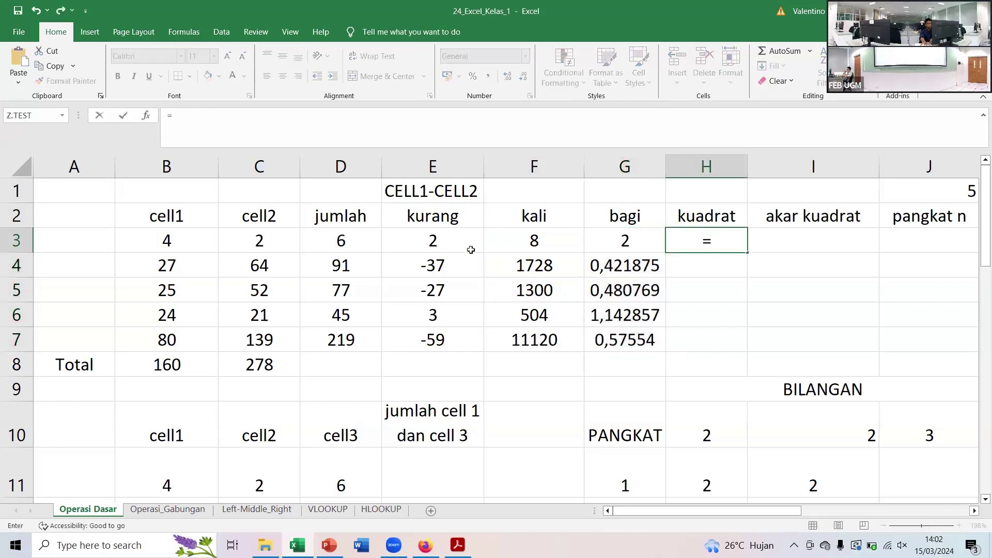
click(181, 244)
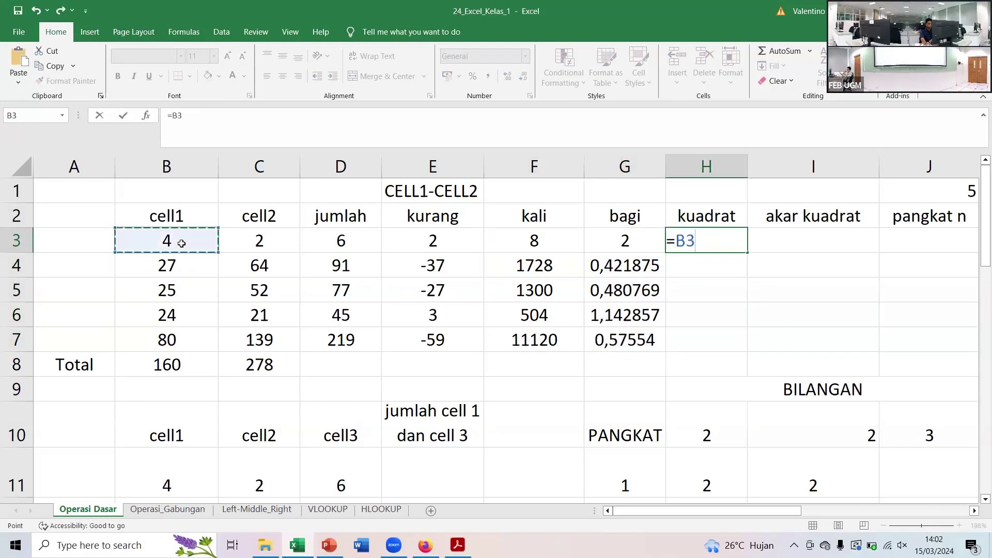
text(^2)
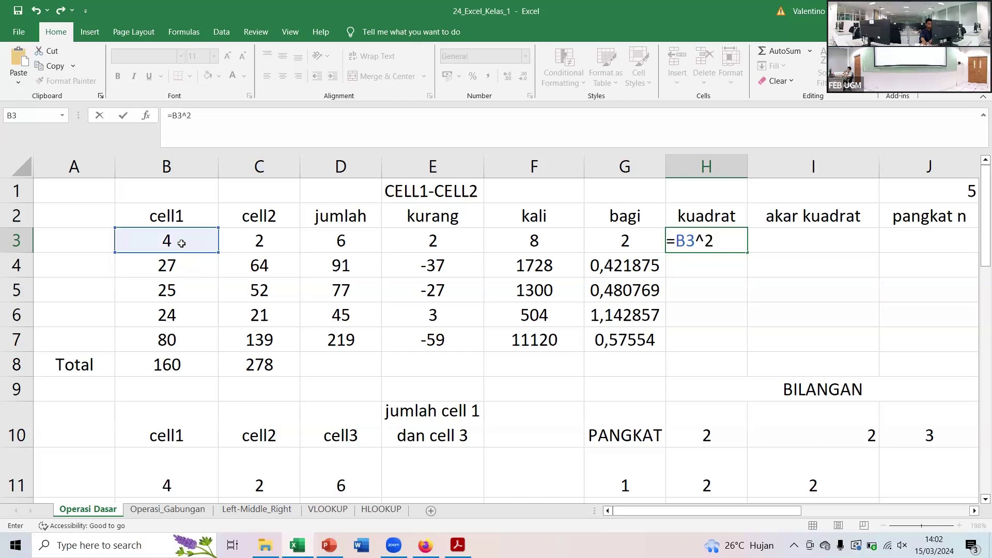
key(Return)
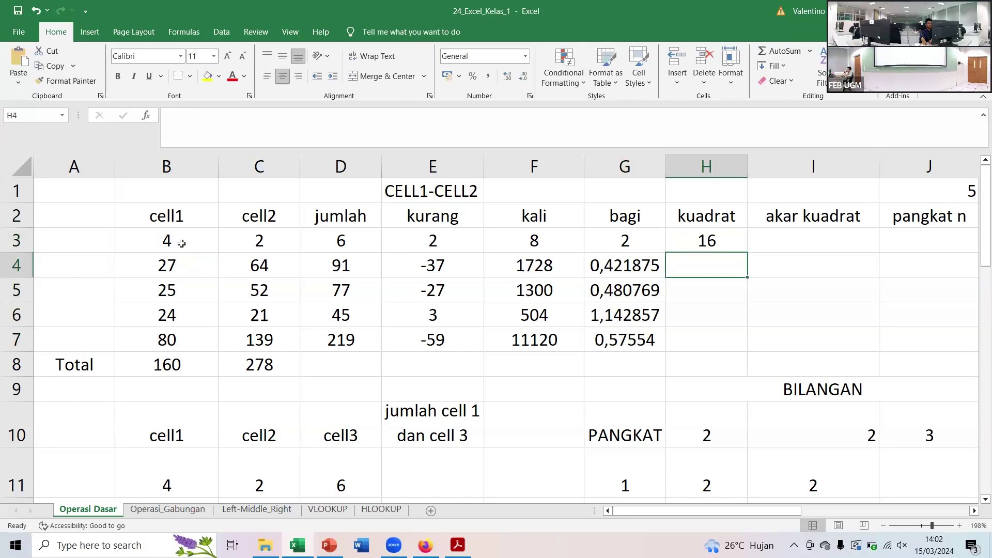
Enter the formula =SQRT(B3) in I3 under akar kuadrat to get the square root of cell1
key(Up)
key(Right)
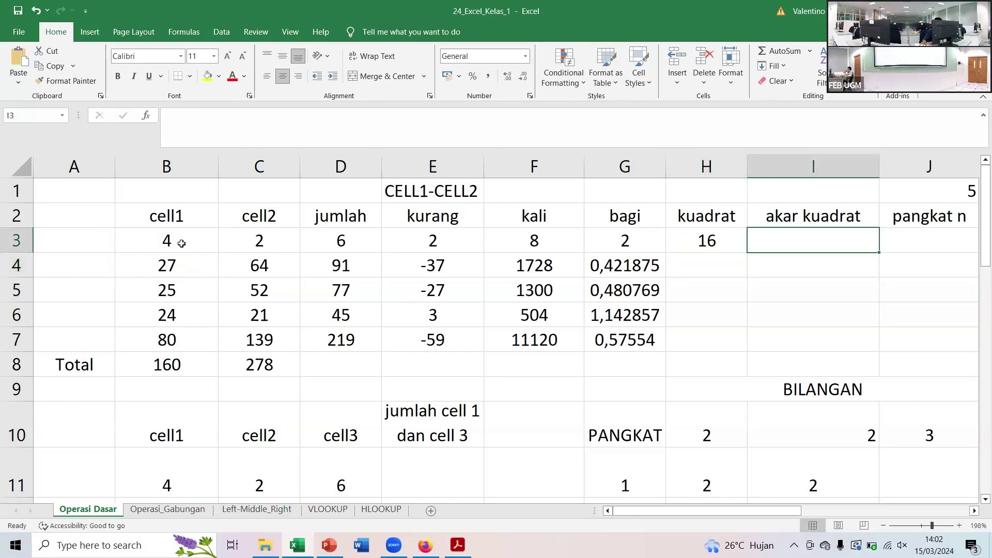
text(=)
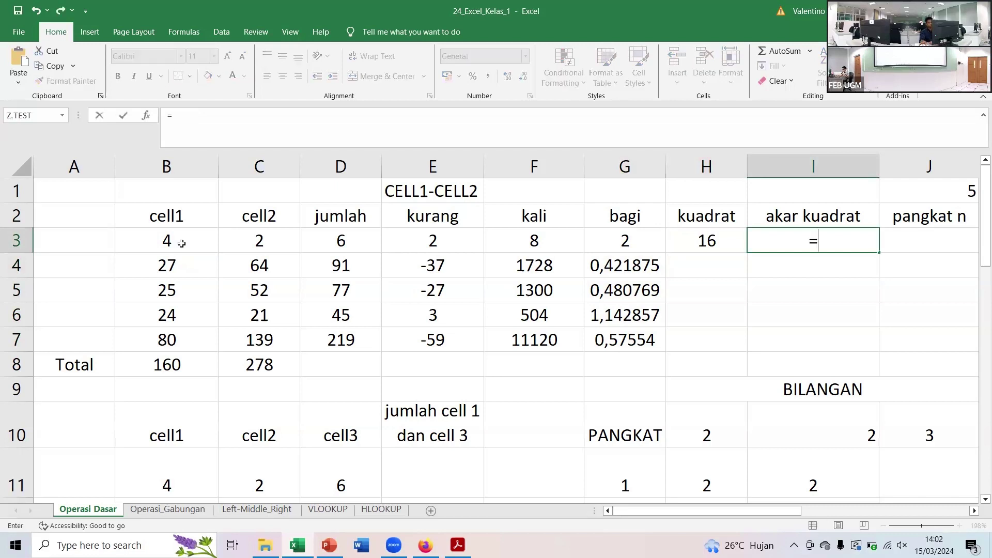
text(sqr)
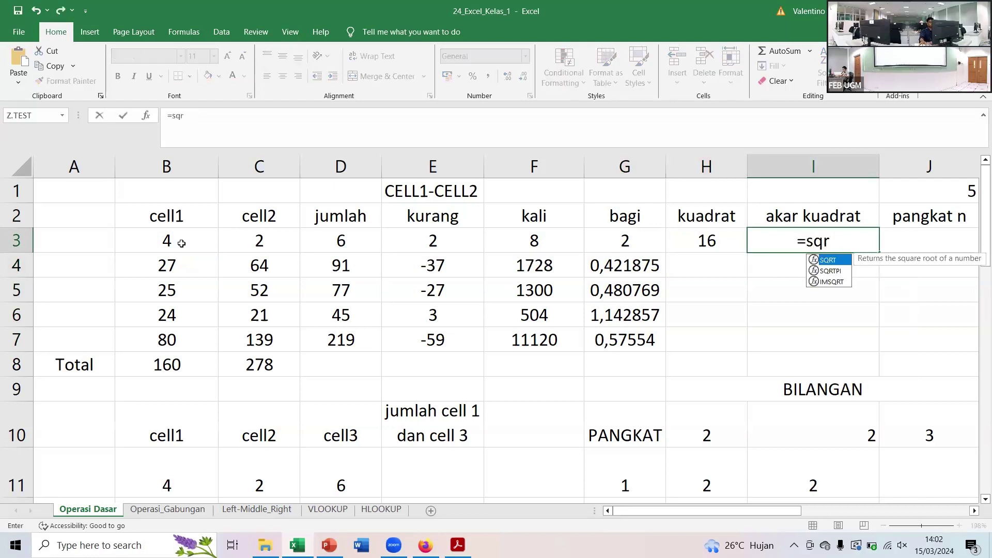
text(t()
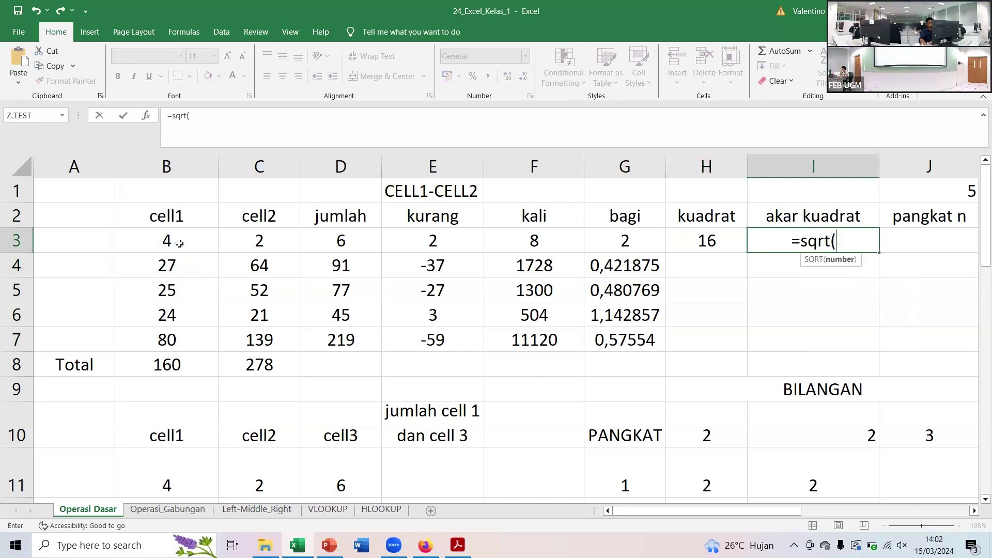
click(172, 232)
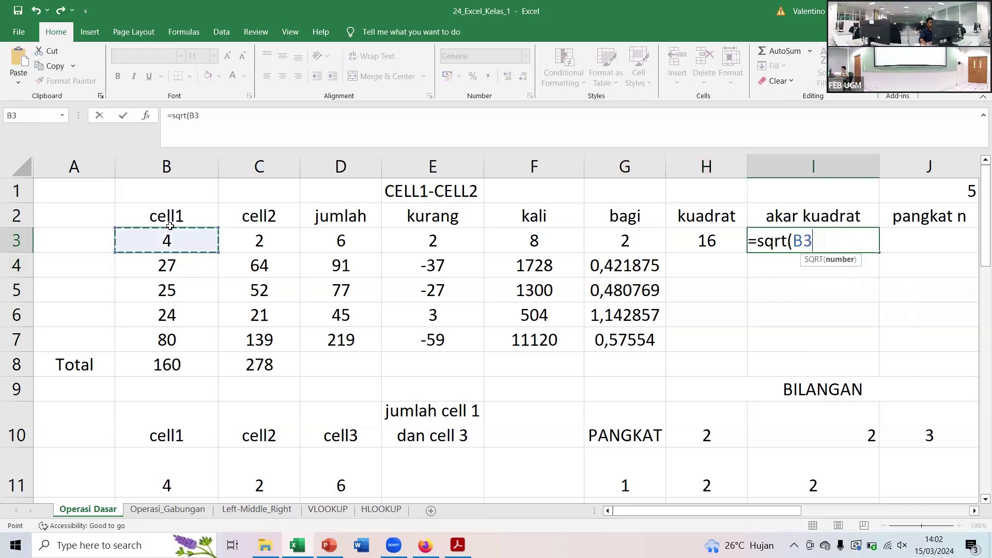
text())
key(Return)
Enter the formula =B3^3 in J3 under pangkat n to raise the cell1 value to the third power
key(Up)
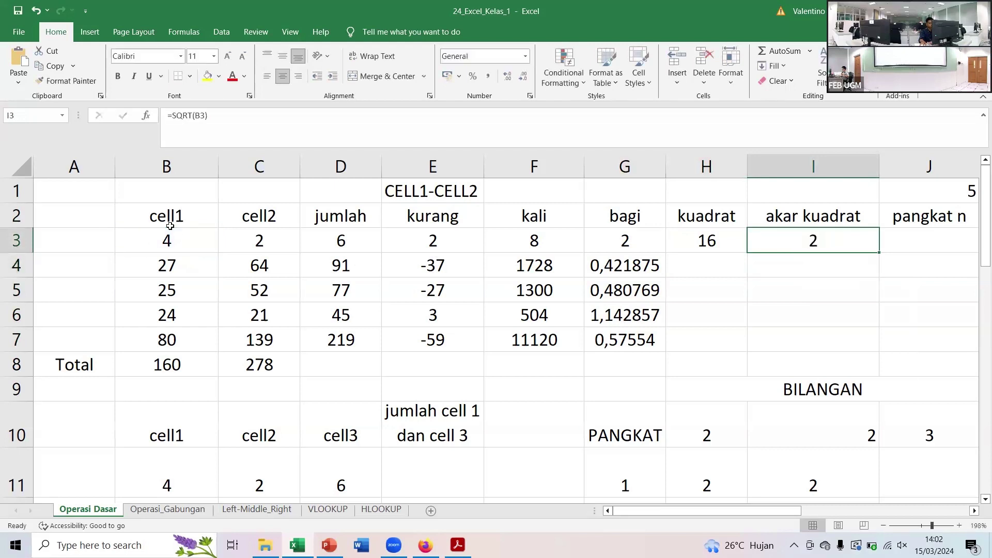
key(Right)
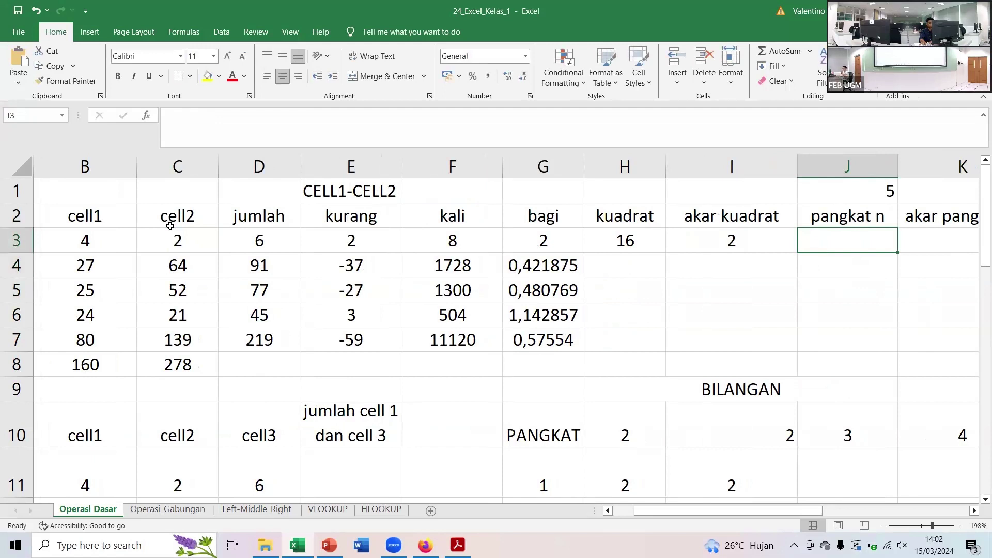
text(=)
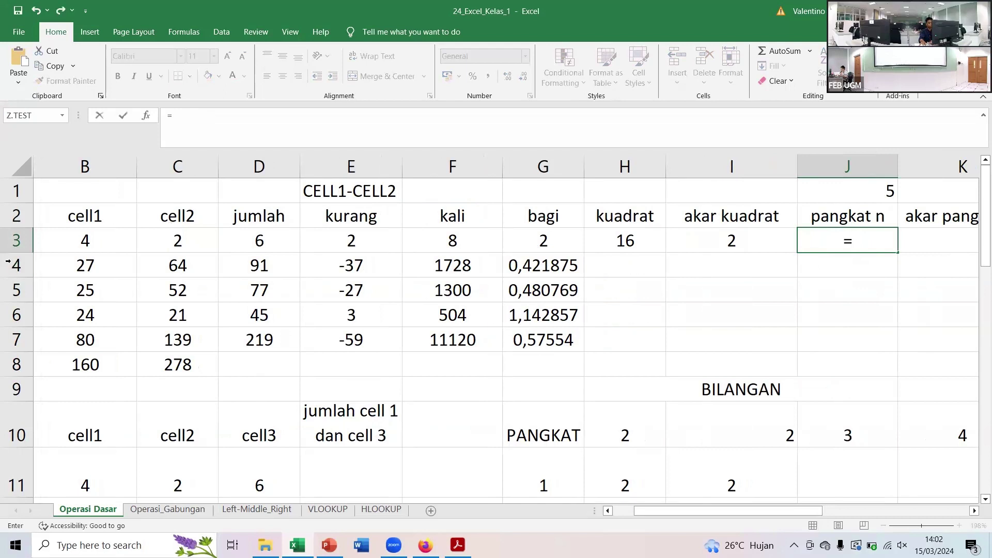
click(85, 240)
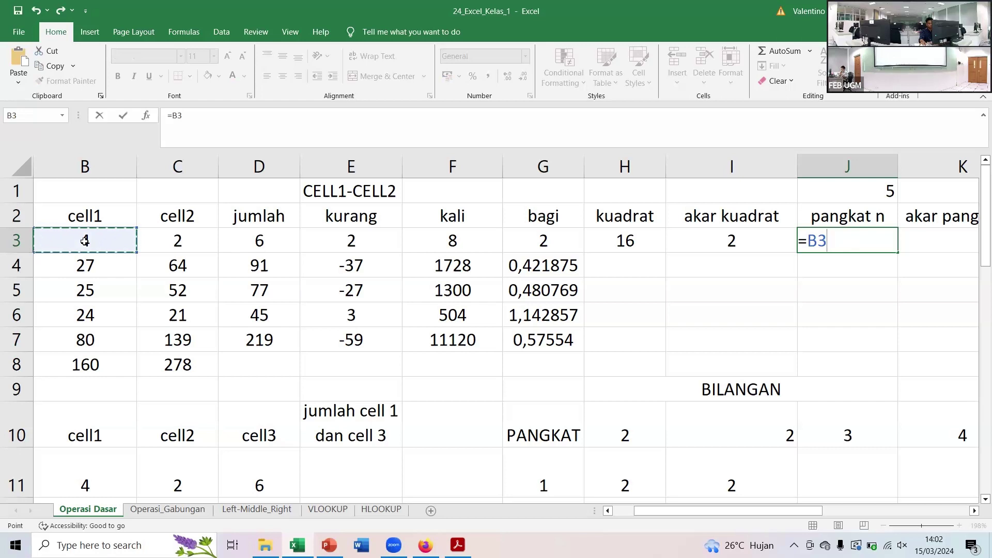
text(^3)
key(Return)
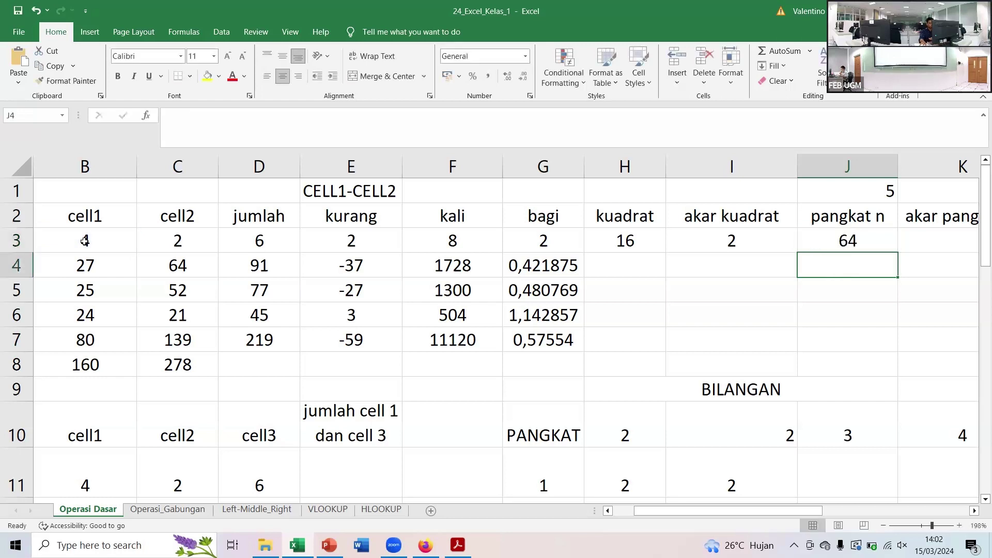
Inspect the cell reference and the exponent in the power formula of cell J3
key(Up)
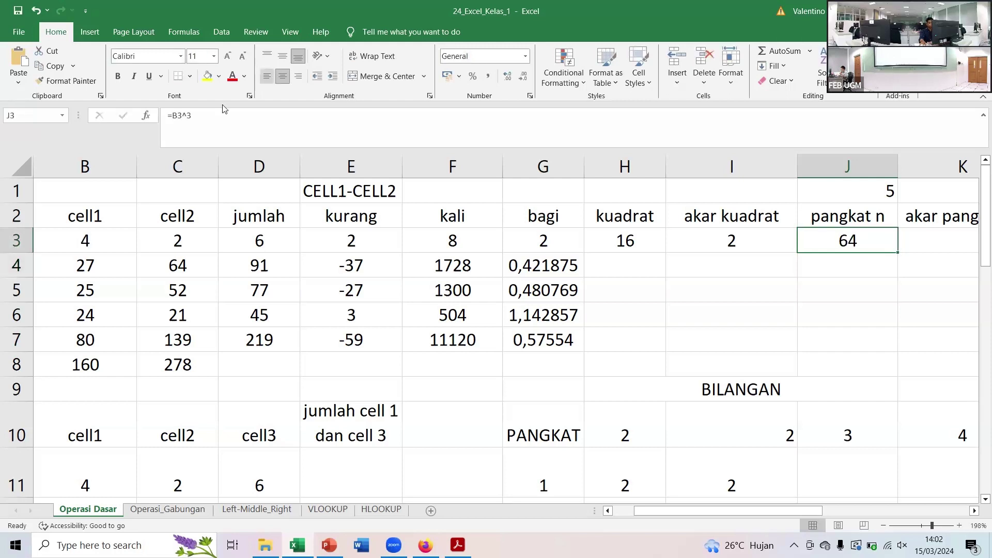
click(206, 113)
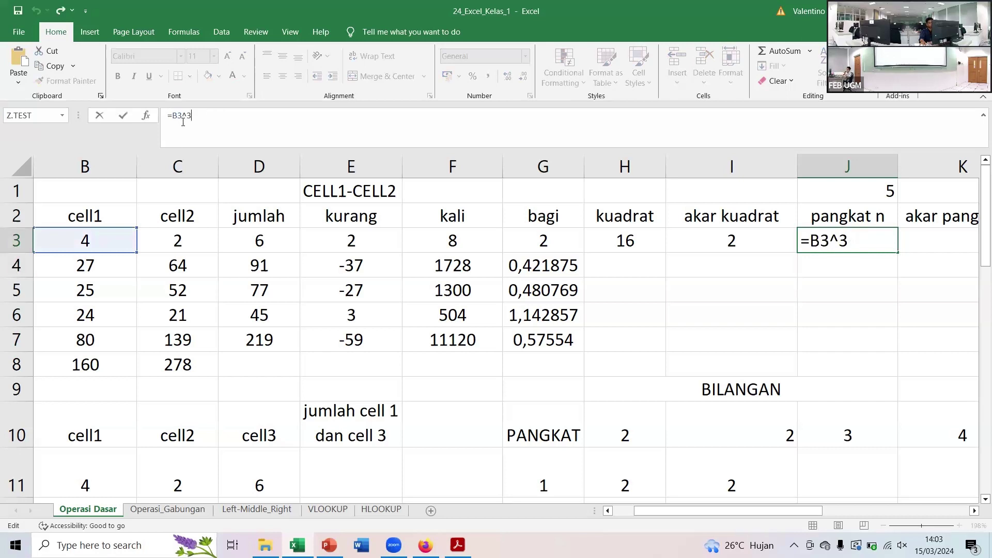
double_click(190, 115)
click(192, 114)
key(Return)
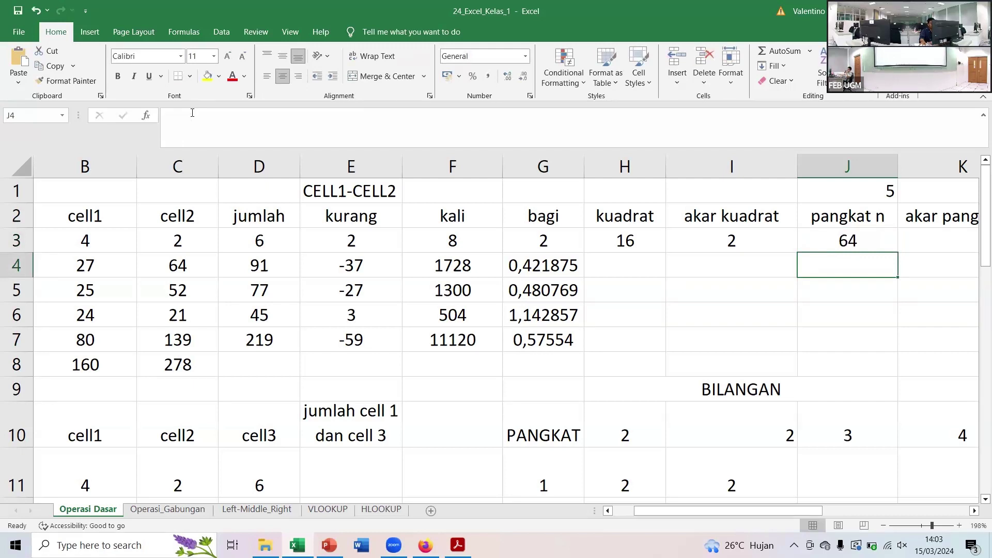
Set the exponent value in cell J1 above pangkat n to 3
key(Up)
key(Up)
key(Up)
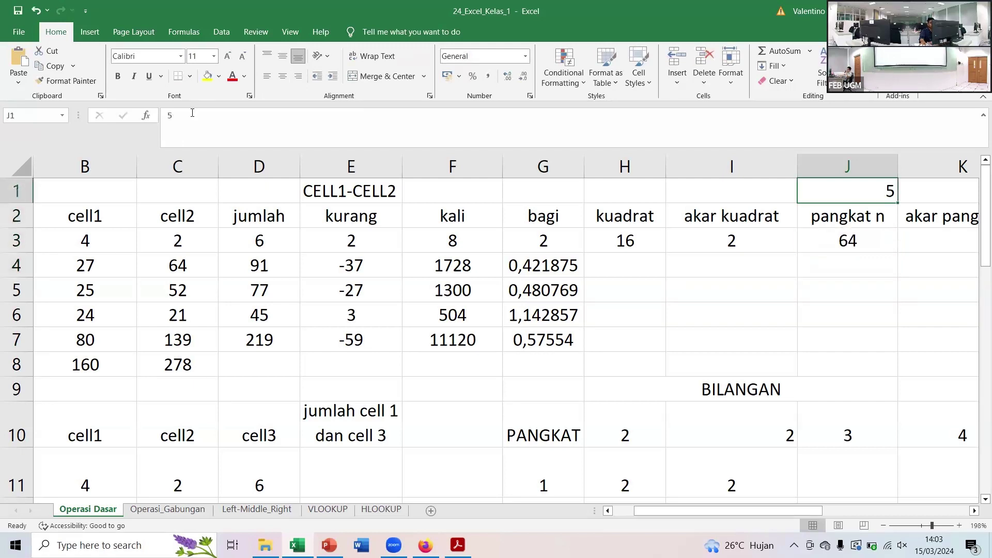
text(3)
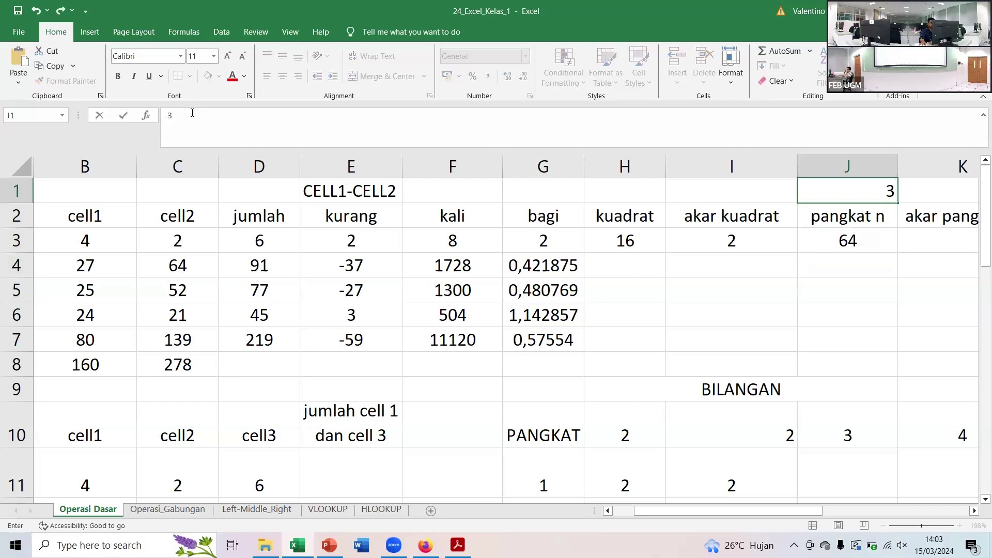
key(Down)
Replace the power formula in J3 under pangkat n with =B3^J1 so the exponent comes from cell J1
key(Down)
key(BackSpace)
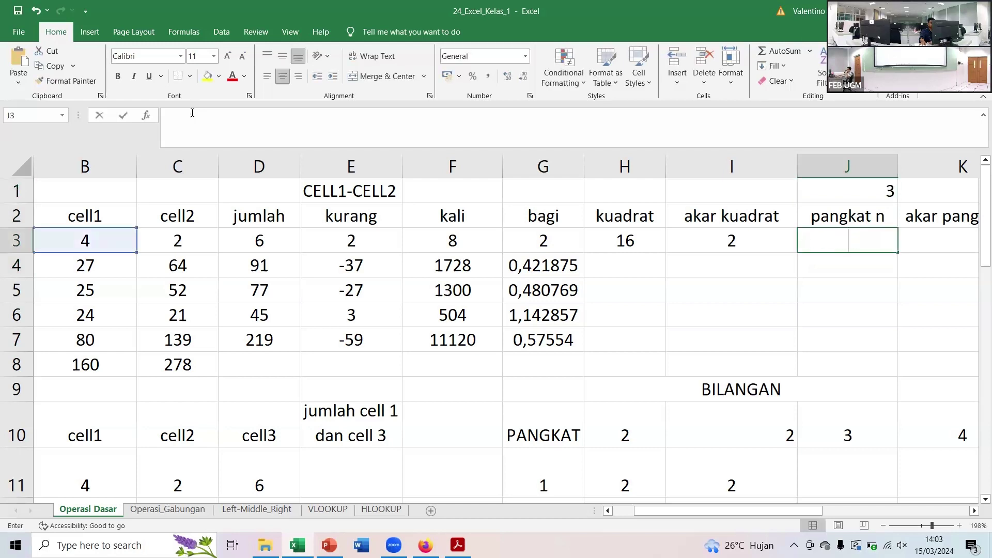
text(=)
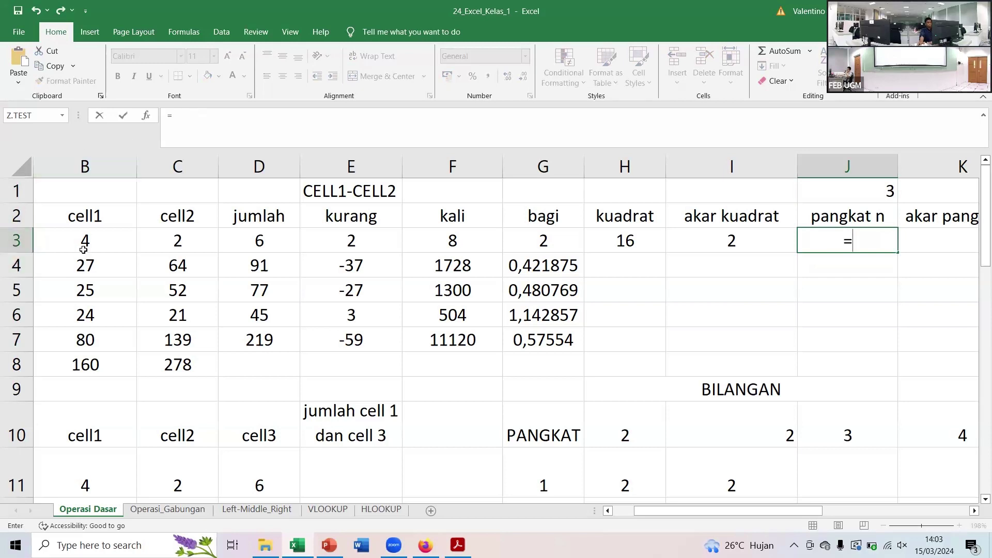
click(85, 240)
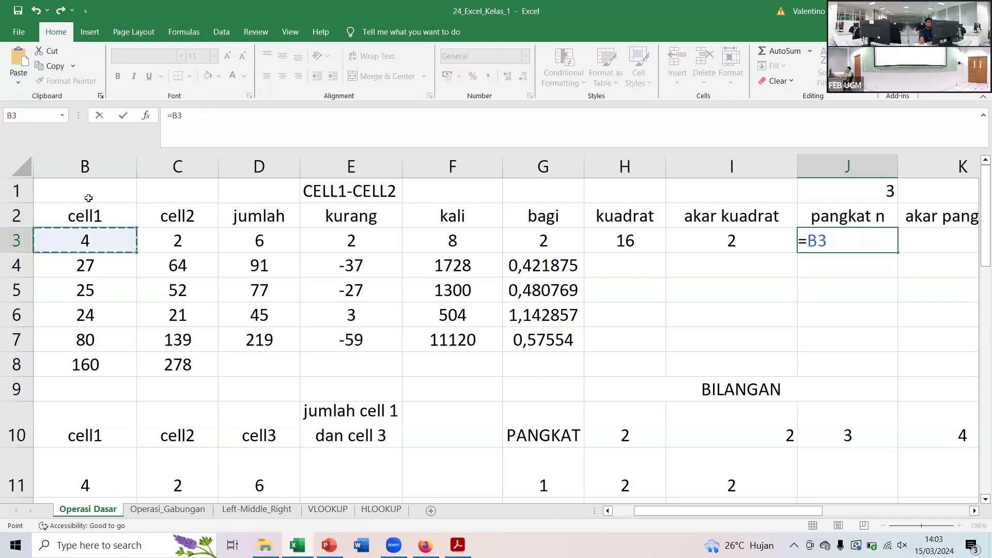
text(^)
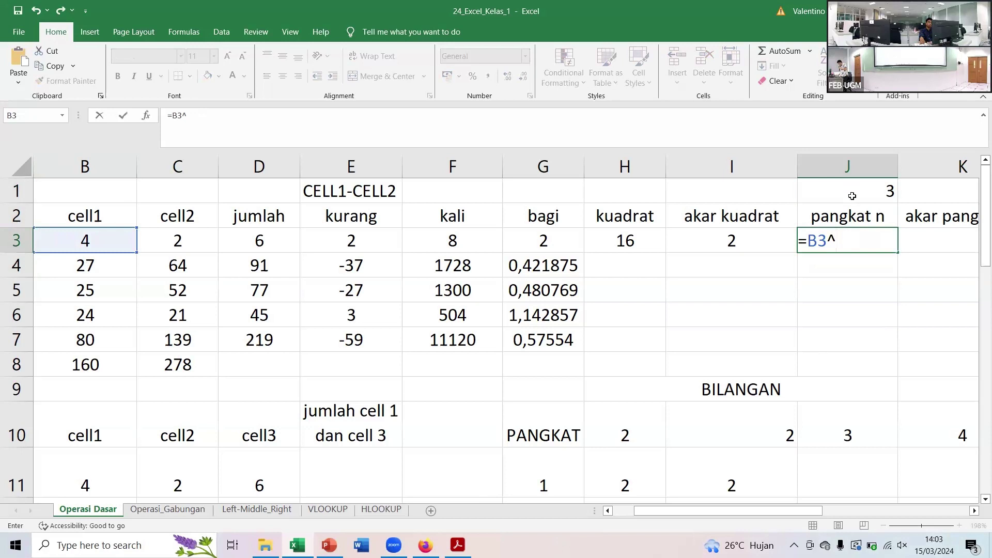
click(852, 189)
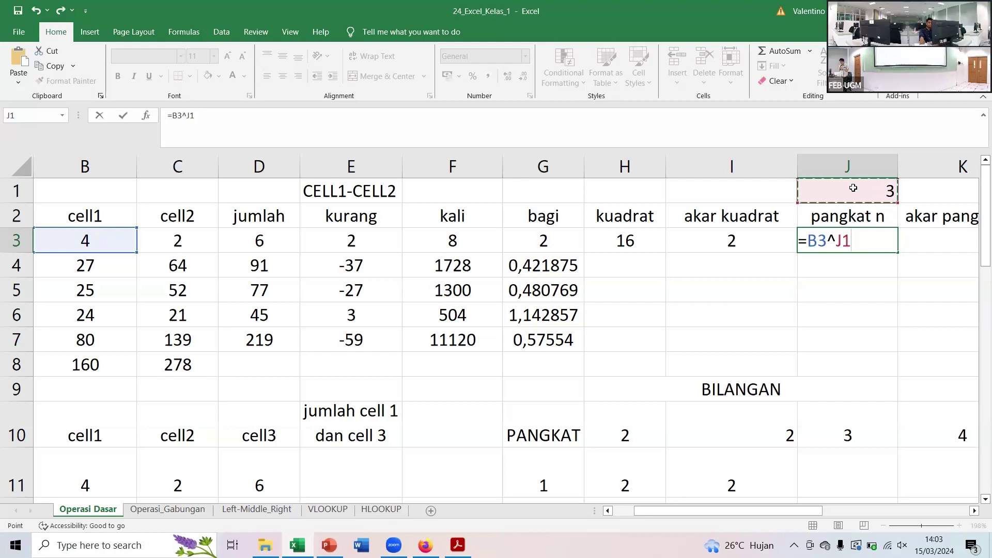
key(Return)
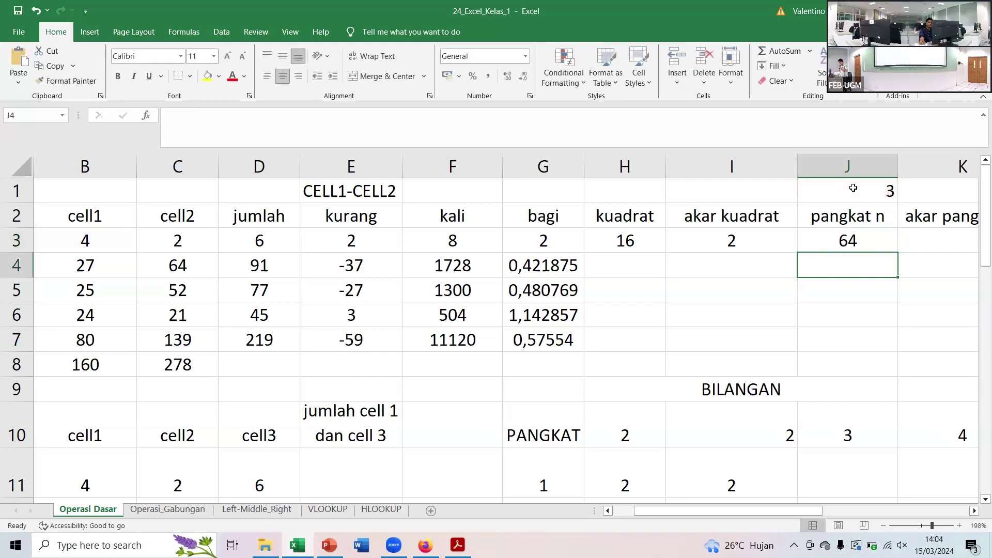
key(Up)
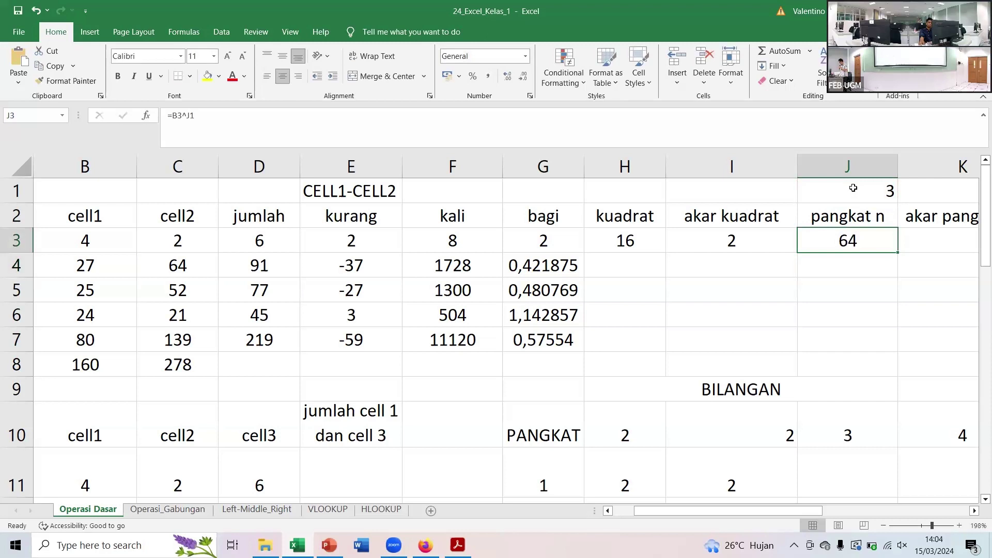
Set the exponent value in cell J1 above pangkat n to 4
click(853, 188)
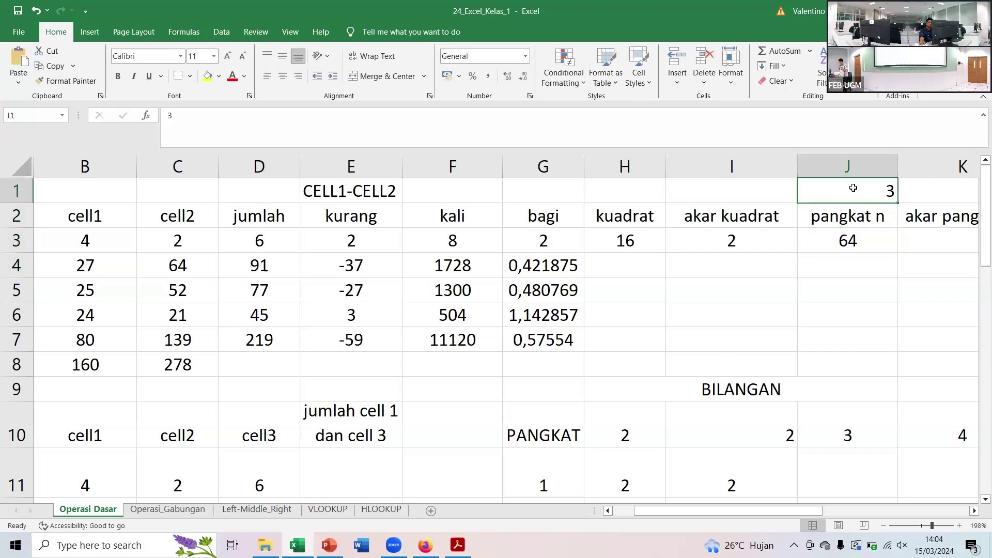
key(Down)
key(Down)
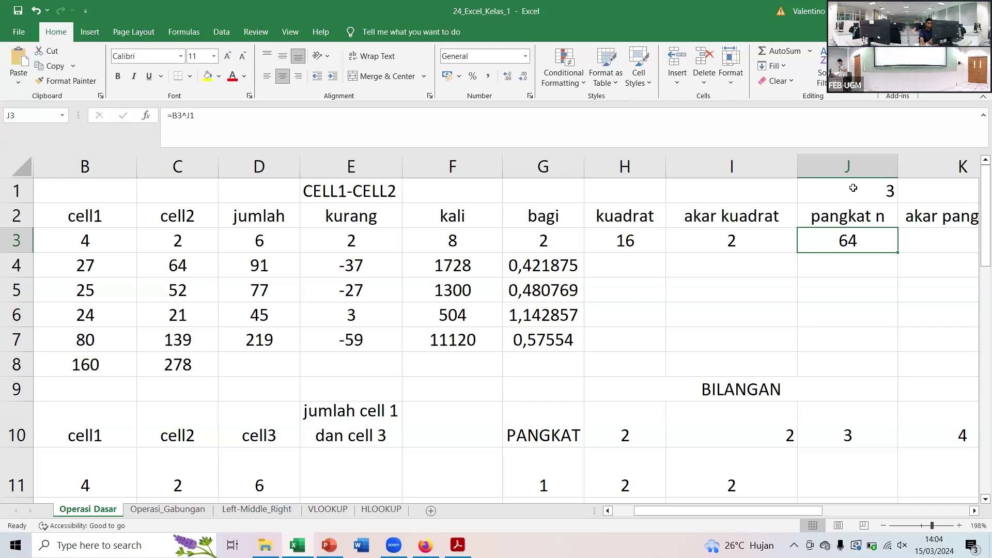
click(853, 188)
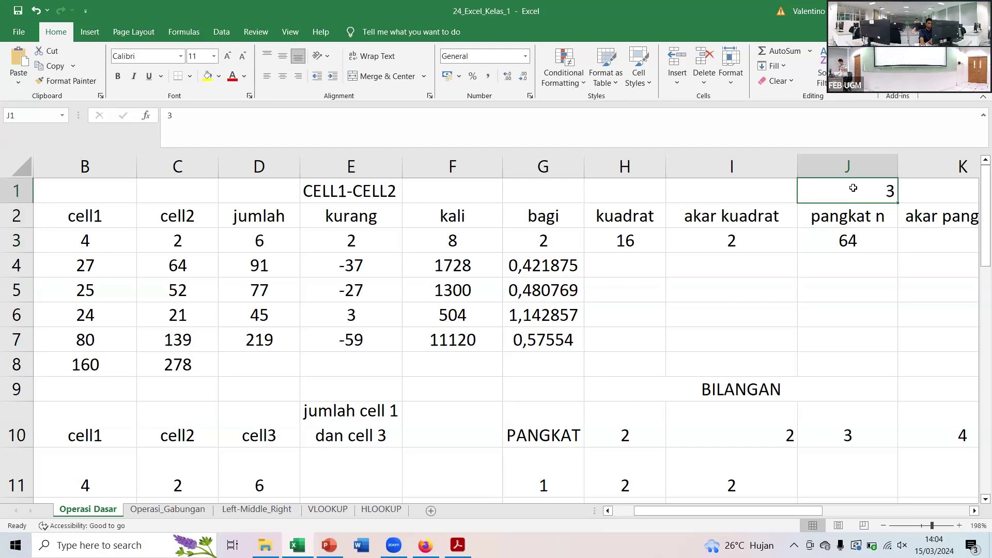
text(4)
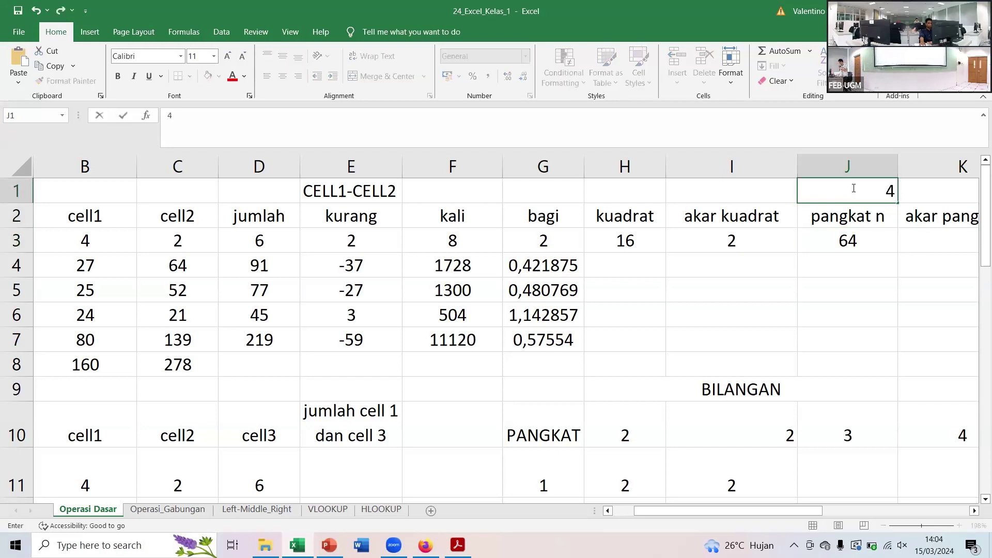
key(Return)
key(Down)
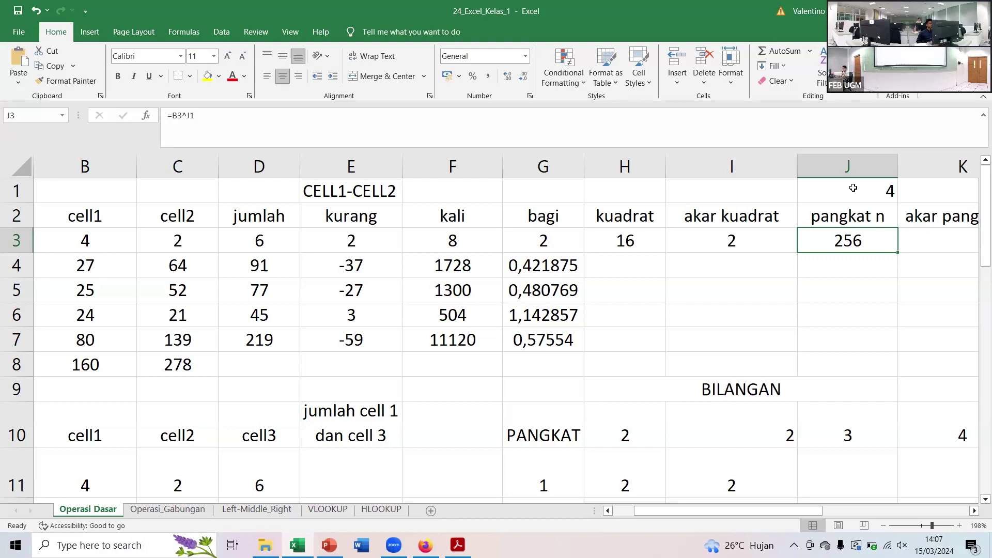
Enter the formula =B4^(1/3) in K4 under akar pangkat n to get the cube root of the cell1 value
key(Return)
key(Right)
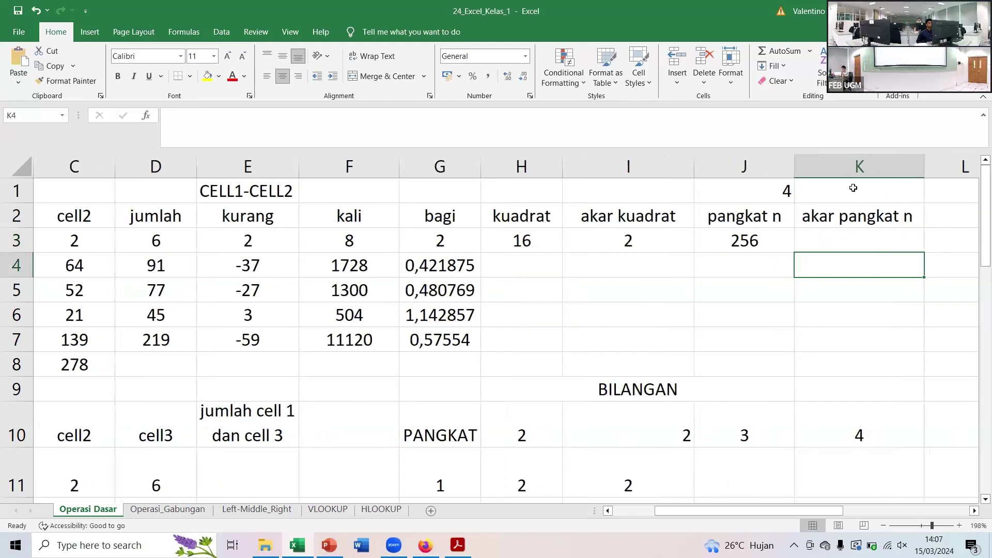
drag(932, 526, 930, 526)
key(Left)
key(Left)
key(Left)
key(Left)
key(Left)
key(Left)
key(Left)
key(Left)
key(Left)
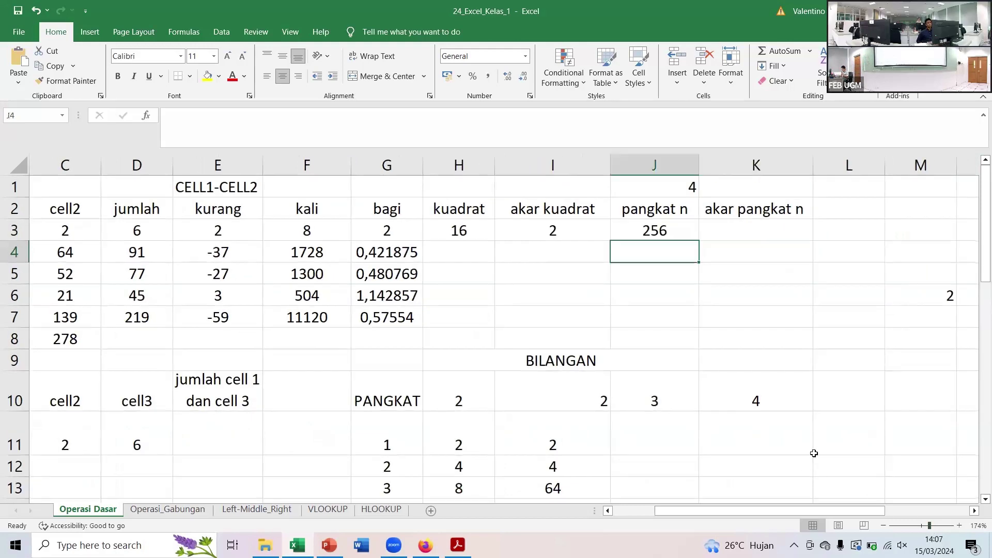
key(Right)
key(Right)
key(Right)
key(Right)
key(Right)
key(Right)
key(Right)
key(Right)
key(Right)
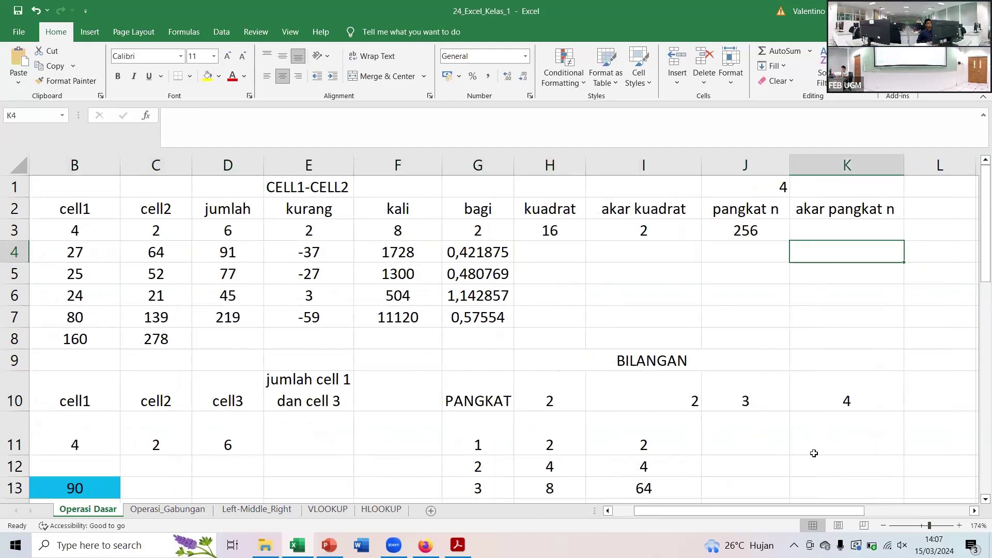
text(=)
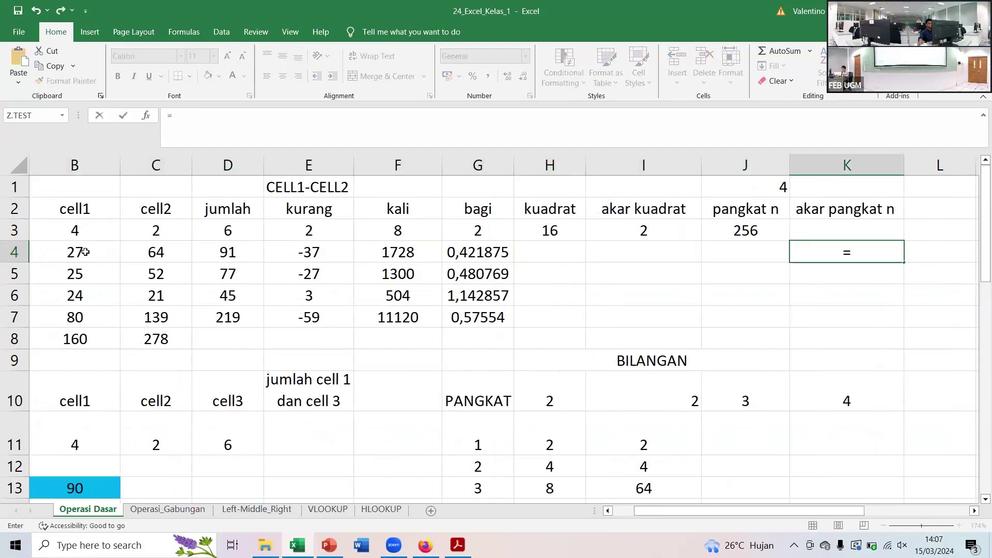
click(86, 251)
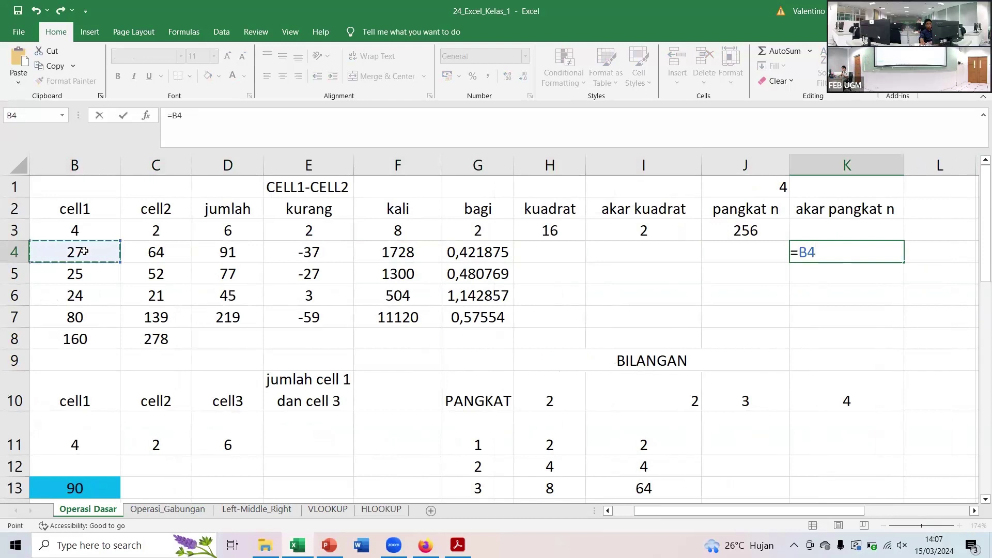
text(^)
text((1)
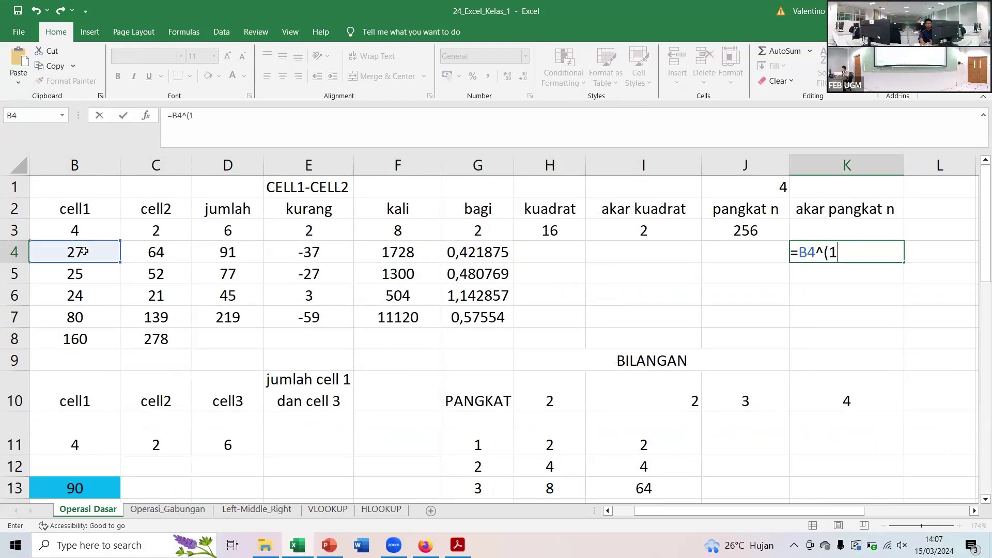
text(/3))
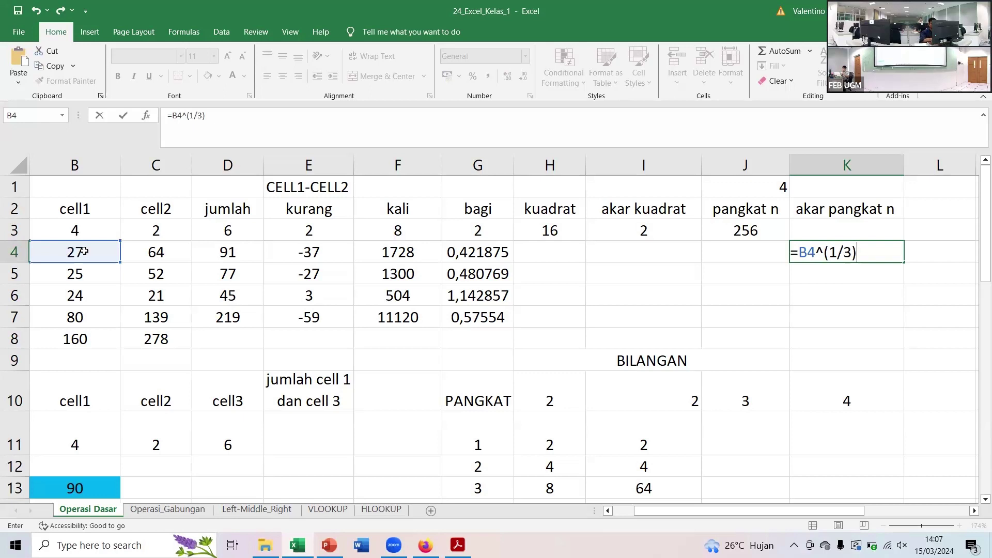
key(ctrl+Return)
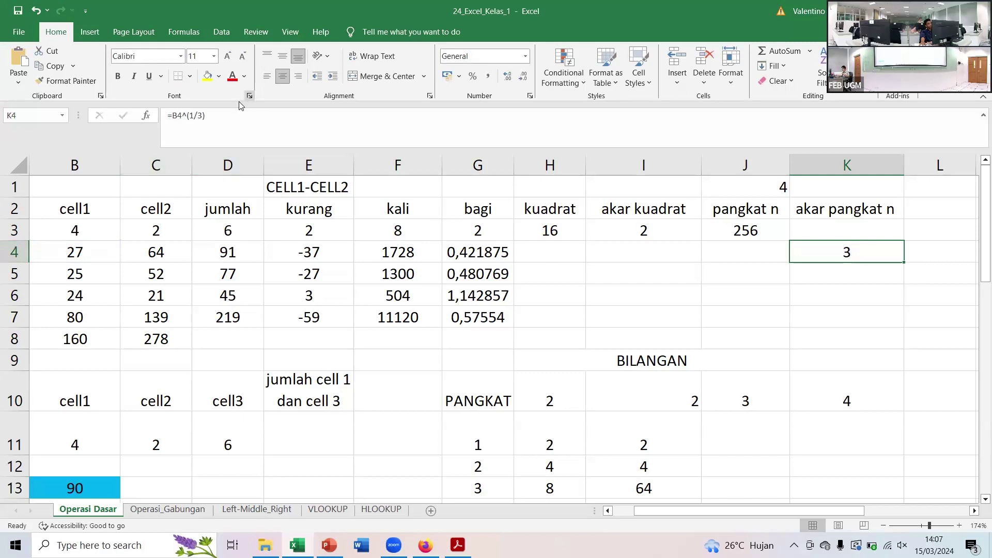
click(233, 113)
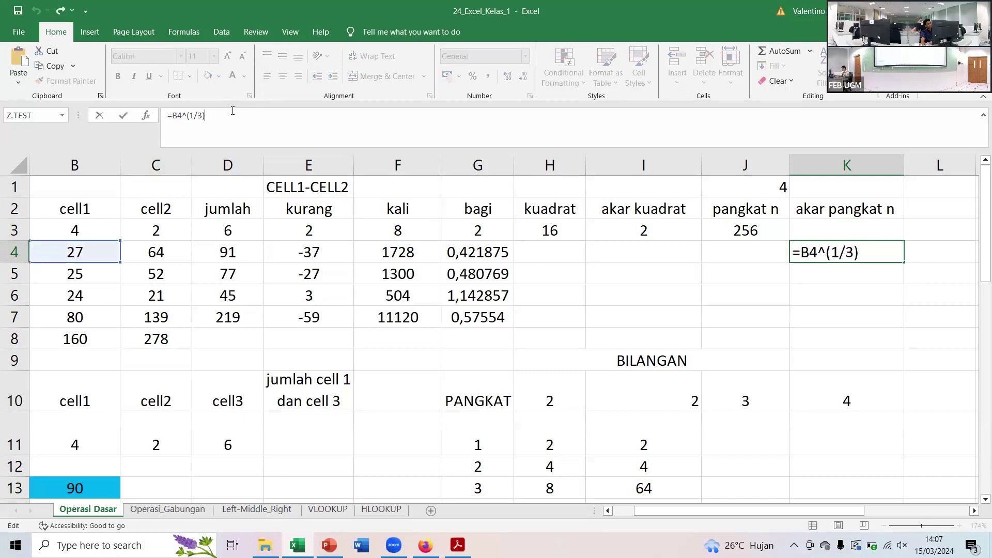
key(Return)
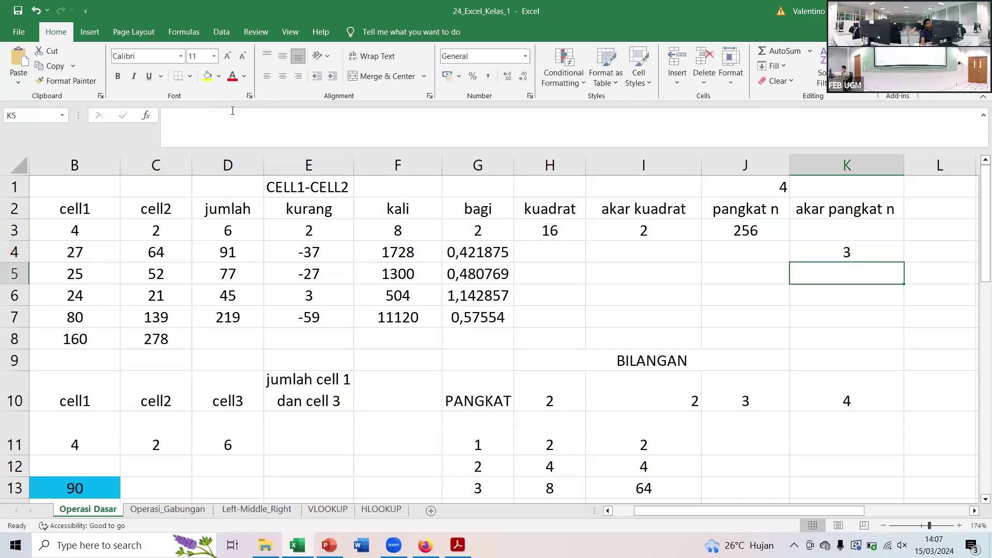
Center the exponent value horizontally in cell J1
key(Up)
key(Up)
key(Up)
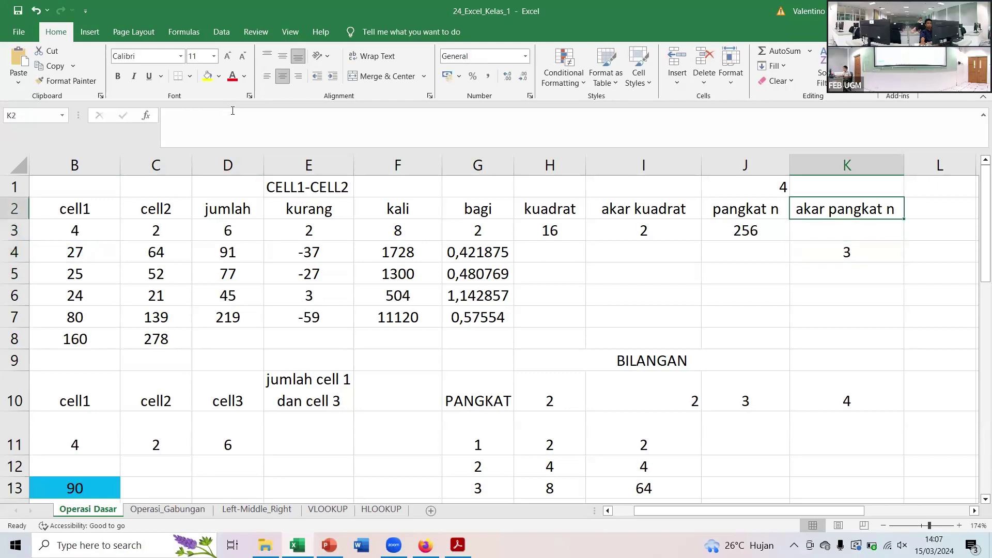
key(Up)
key(Left)
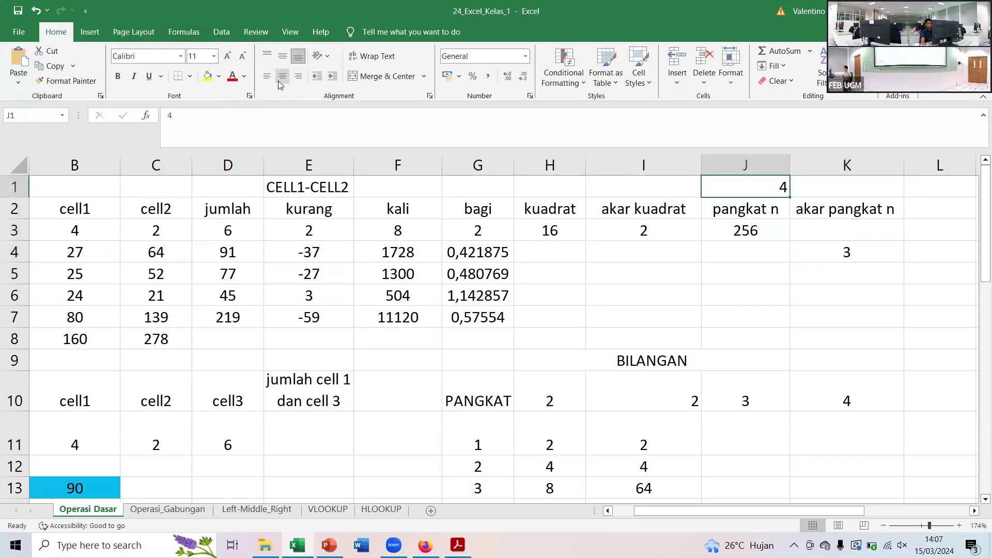
click(821, 251)
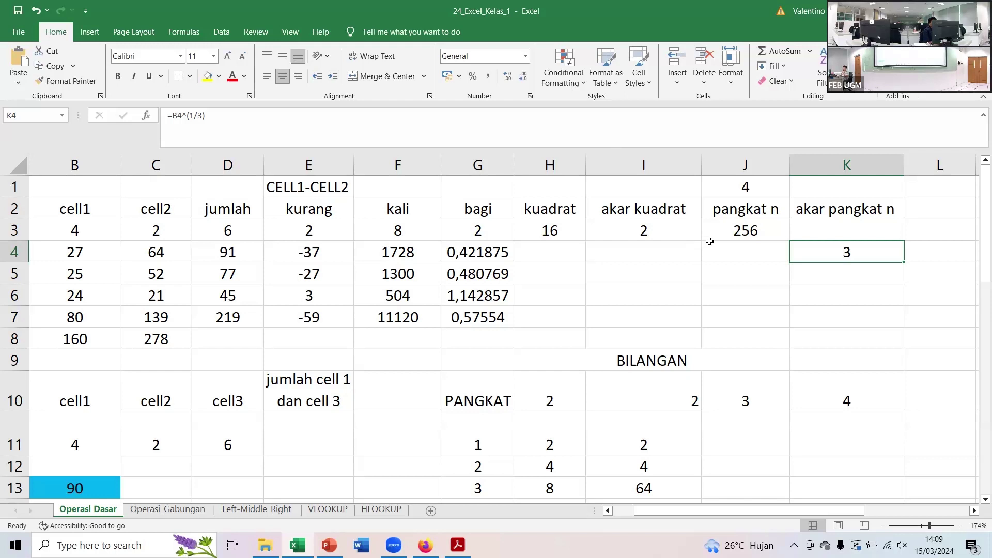
Total the Laki-Laki row in G22 with =SUM(C22:F22) and copy the formula down to G23 for Perempuan
scroll(326, 305, down, 2)
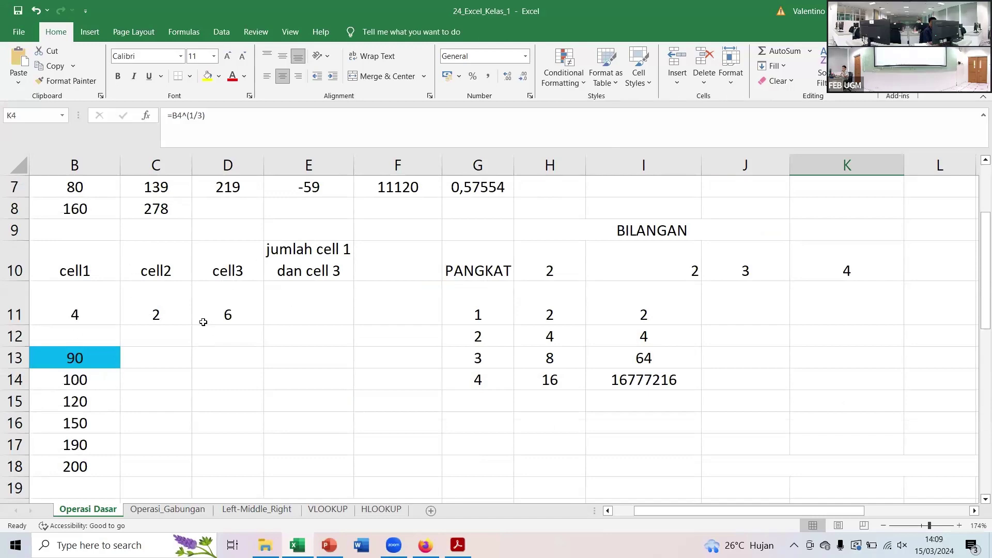
scroll(157, 221, down, 1)
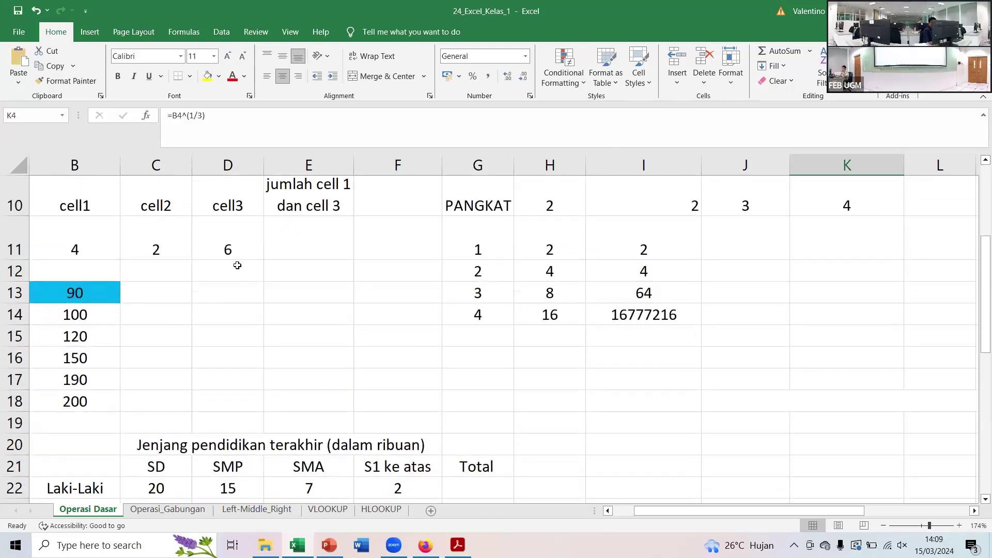
scroll(236, 265, down, 2)
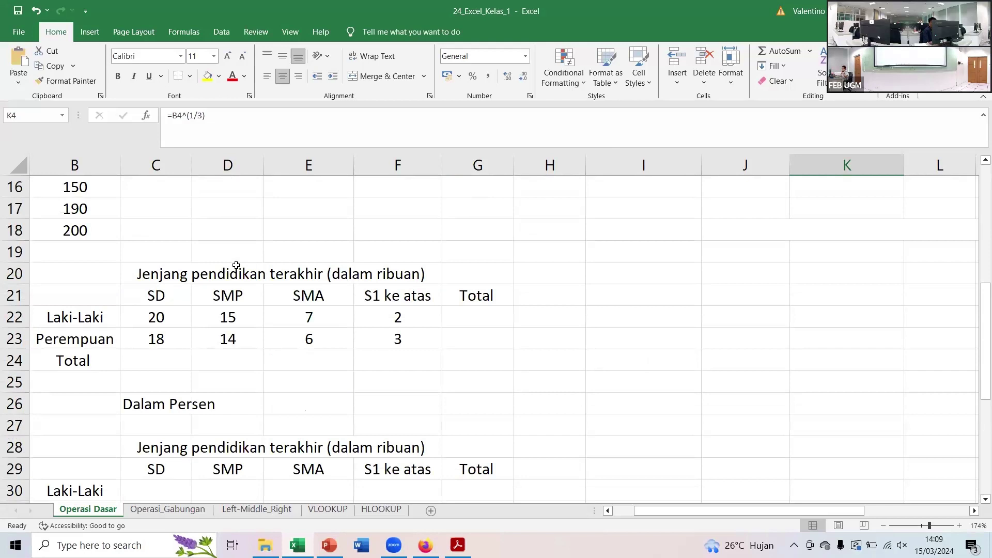
scroll(236, 265, down, 1)
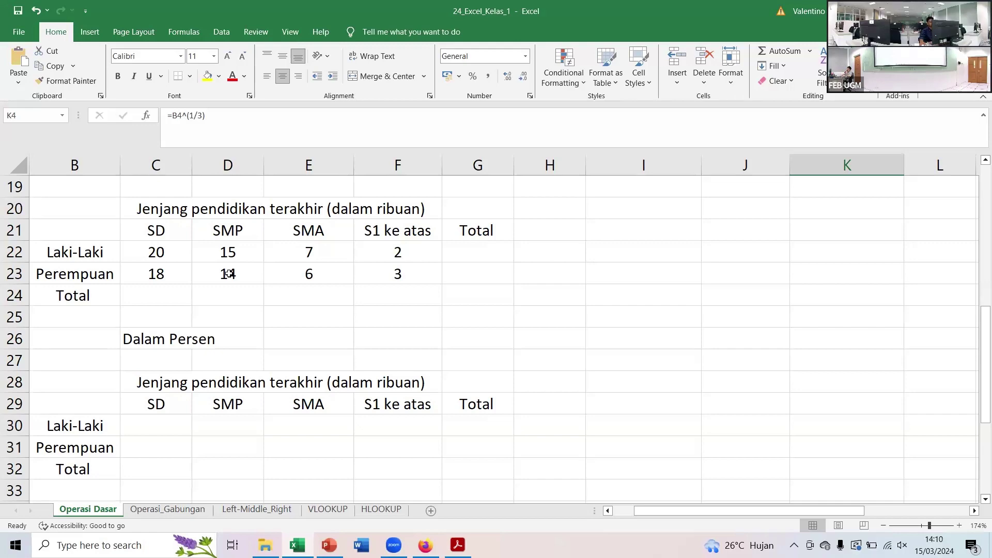
key(Tab)
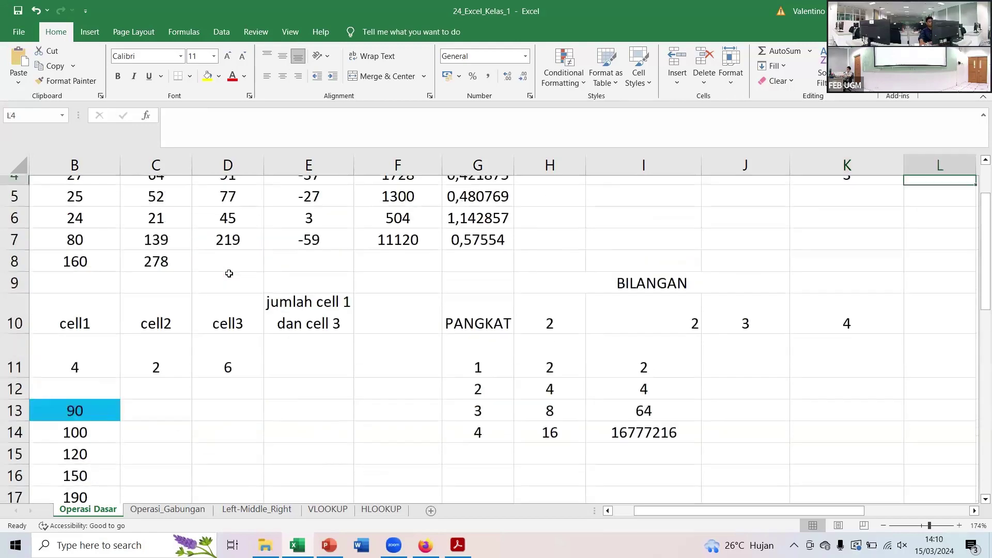
scroll(287, 372, down, 4)
scroll(298, 347, down, 2)
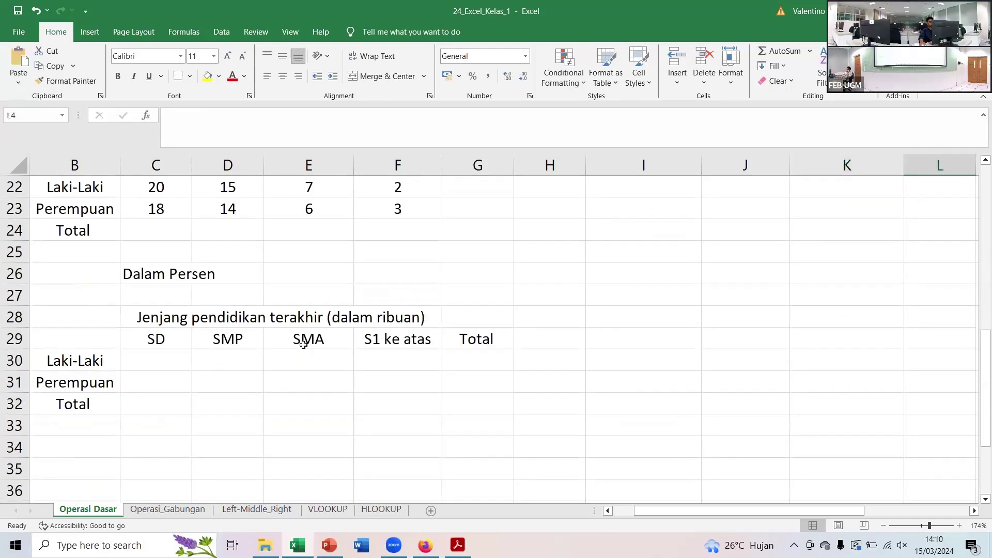
scroll(299, 337, up, 2)
click(481, 314)
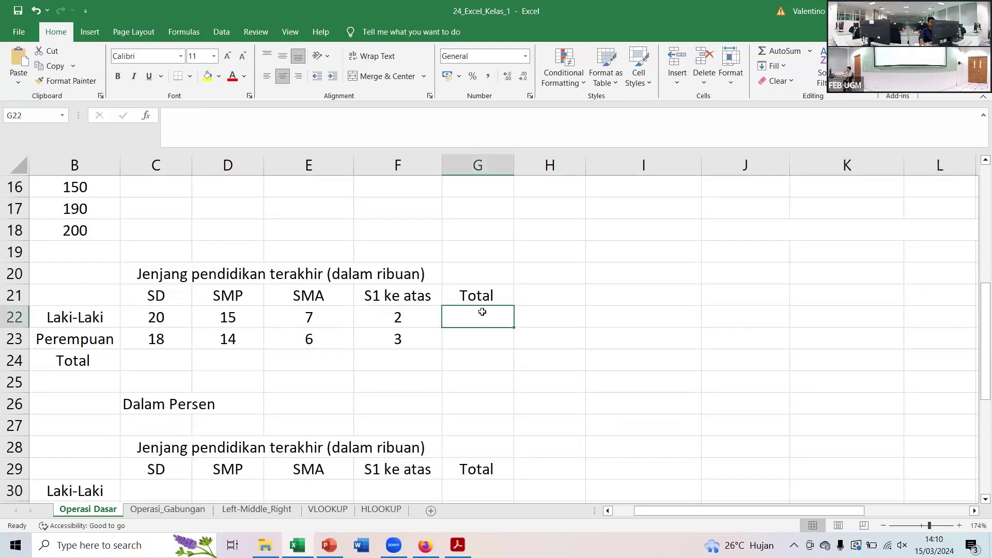
text(=)
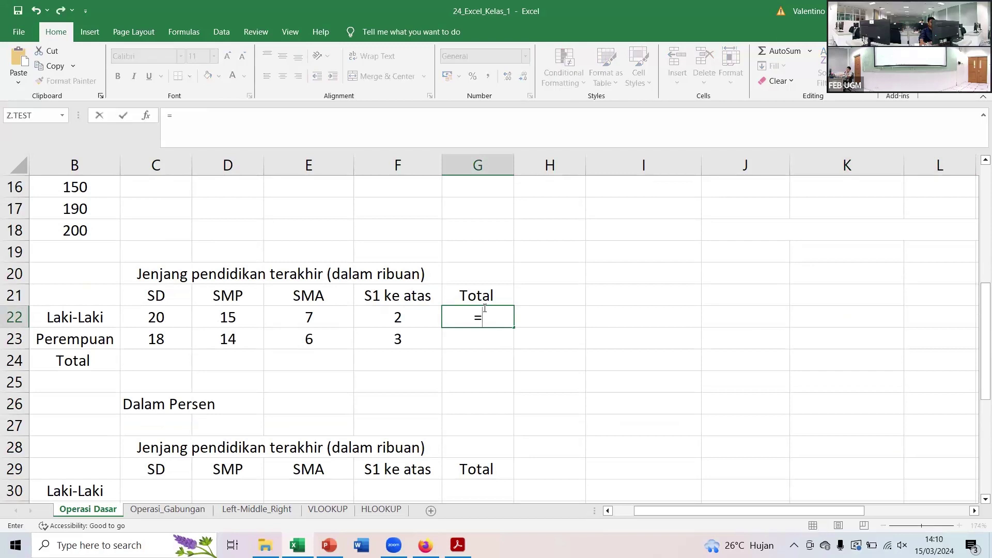
text(SUM)
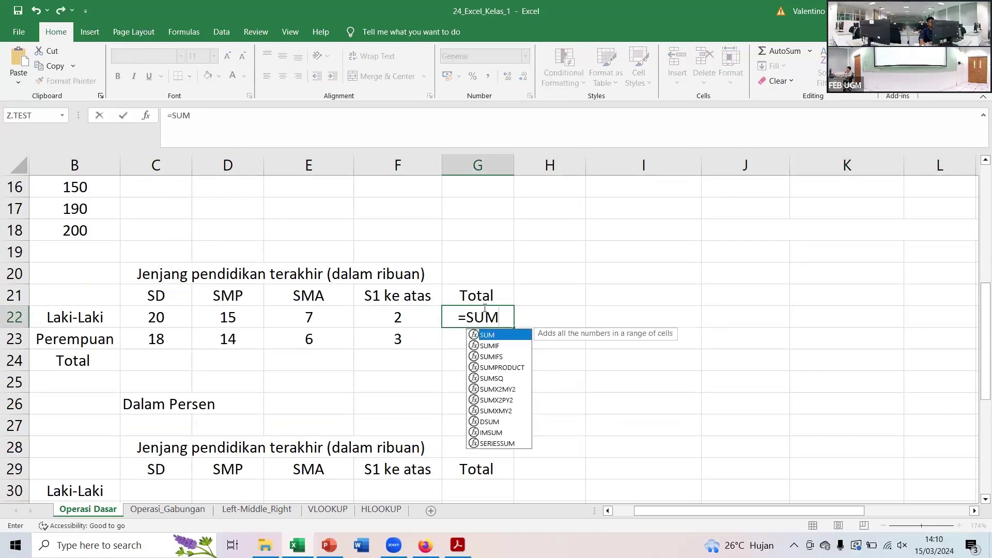
text(()
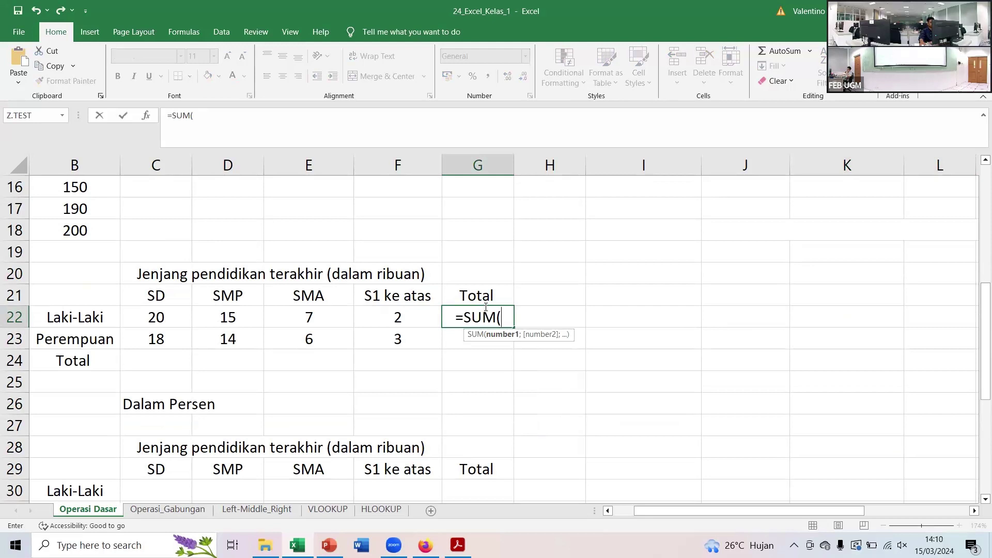
drag(166, 317, 381, 317)
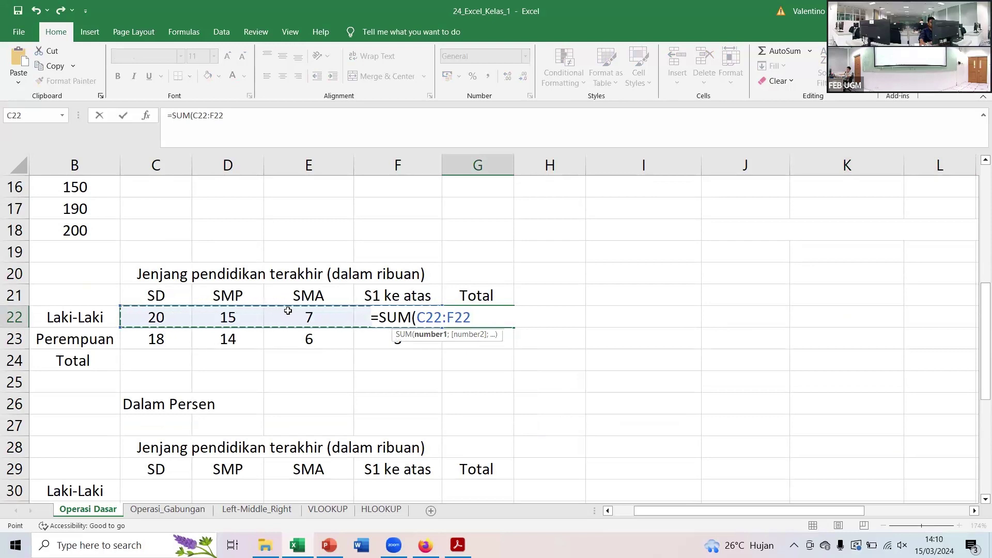
text())
key(Return)
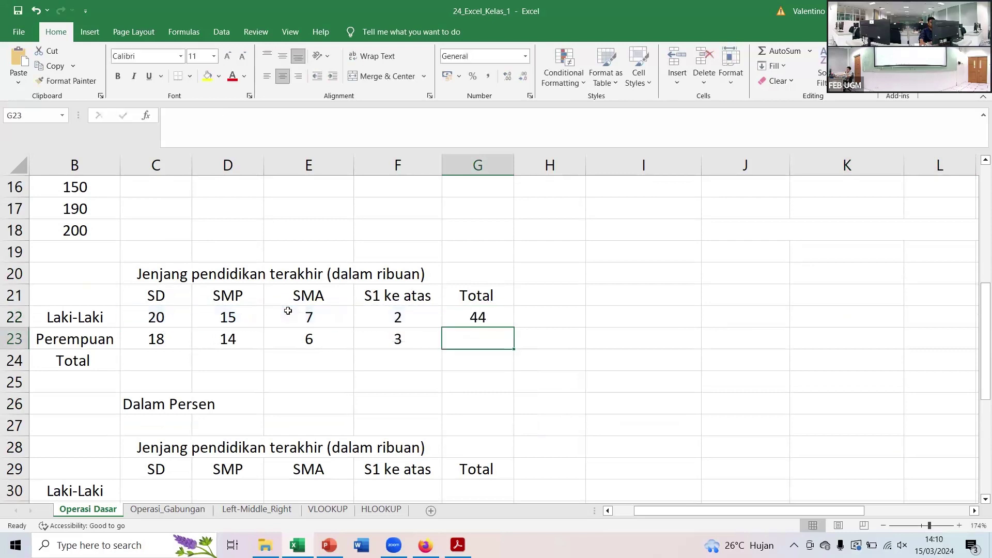
click(488, 321)
drag(511, 328, 508, 347)
Total the SD column in C24 with =SUM(C22:C23) and copy the formula across the Total row to F24
click(155, 358)
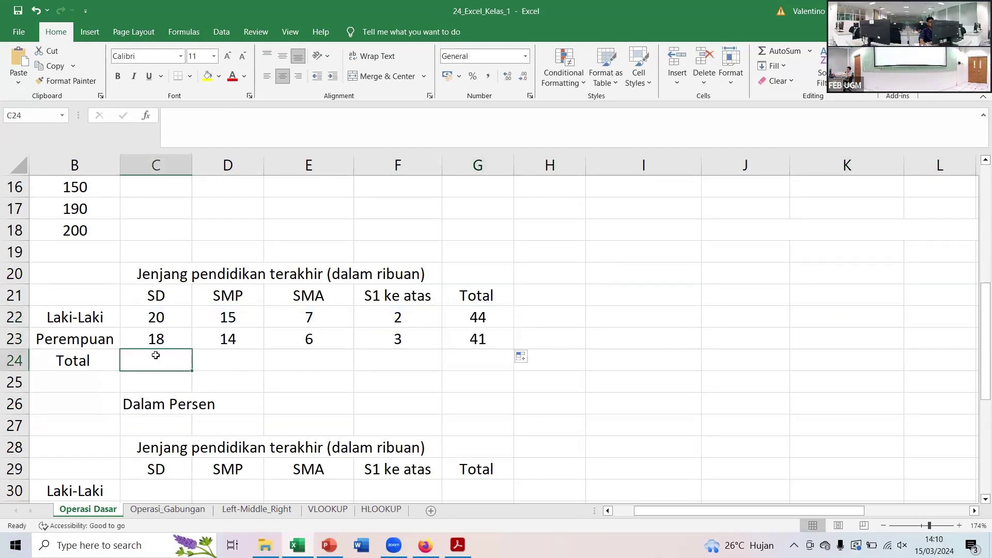
text(=SUM()
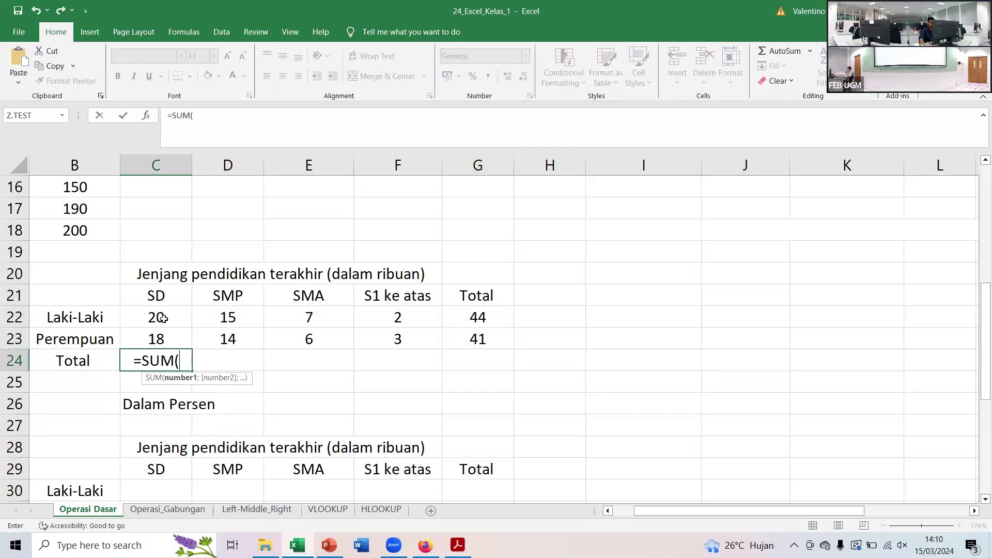
drag(161, 320, 159, 338)
text())
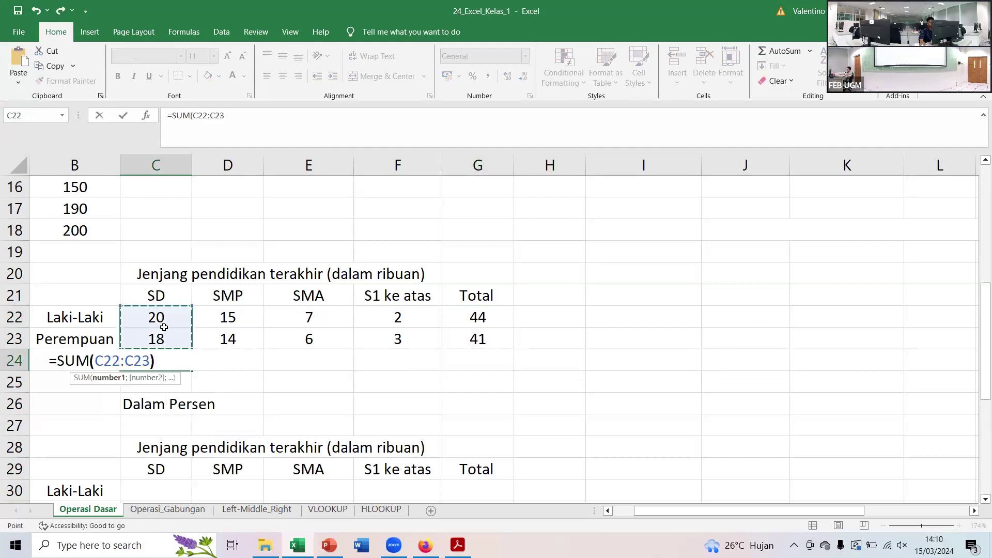
key(Return)
key(Up)
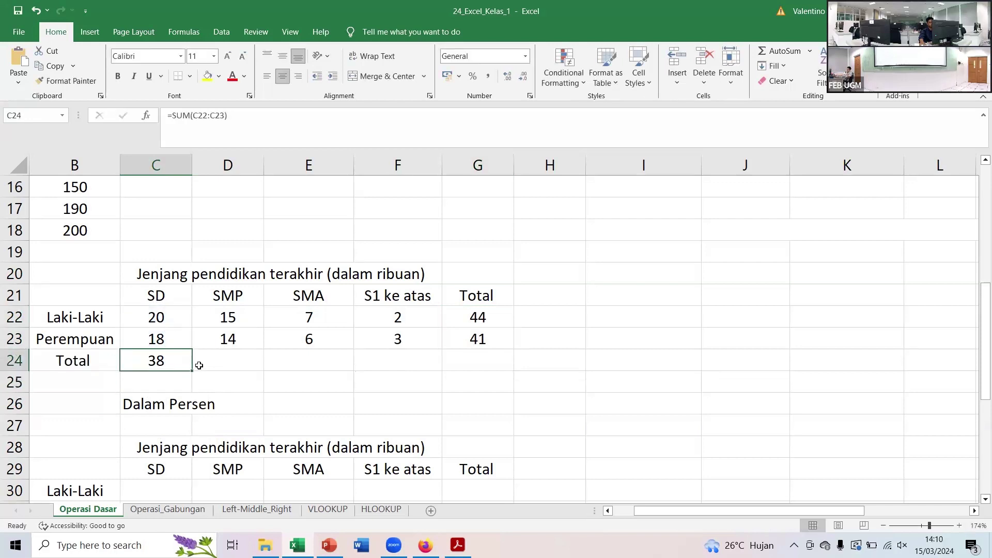
drag(193, 371, 413, 372)
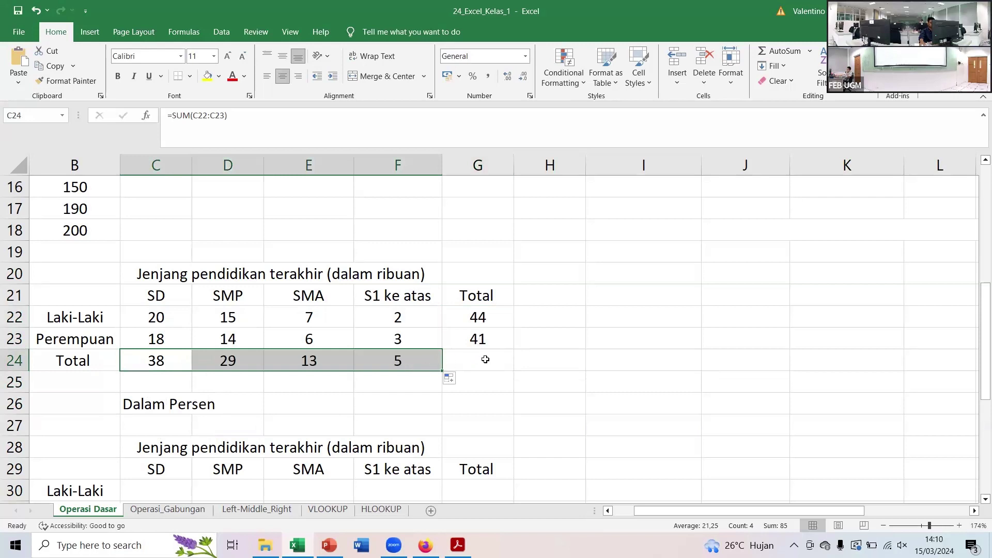
Enter =SUM(C24:F24) in G24 as the grand total and fill that cell yellow
click(486, 359)
text(=)
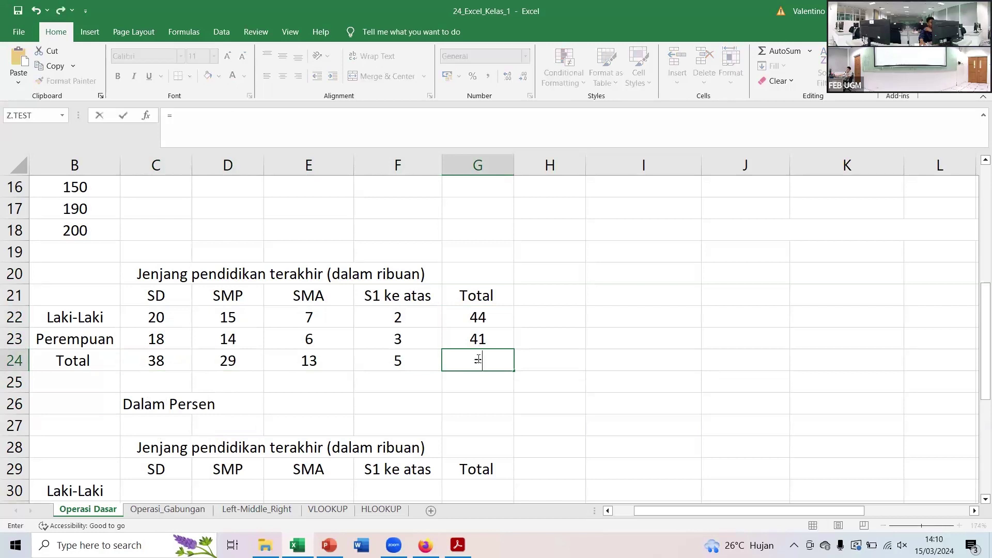
text(SUM()
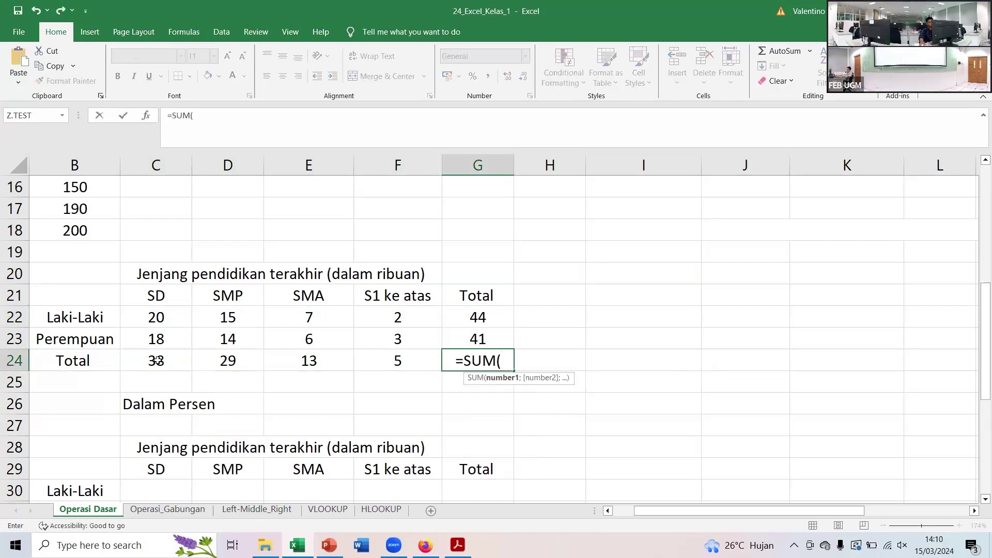
drag(152, 360, 364, 356)
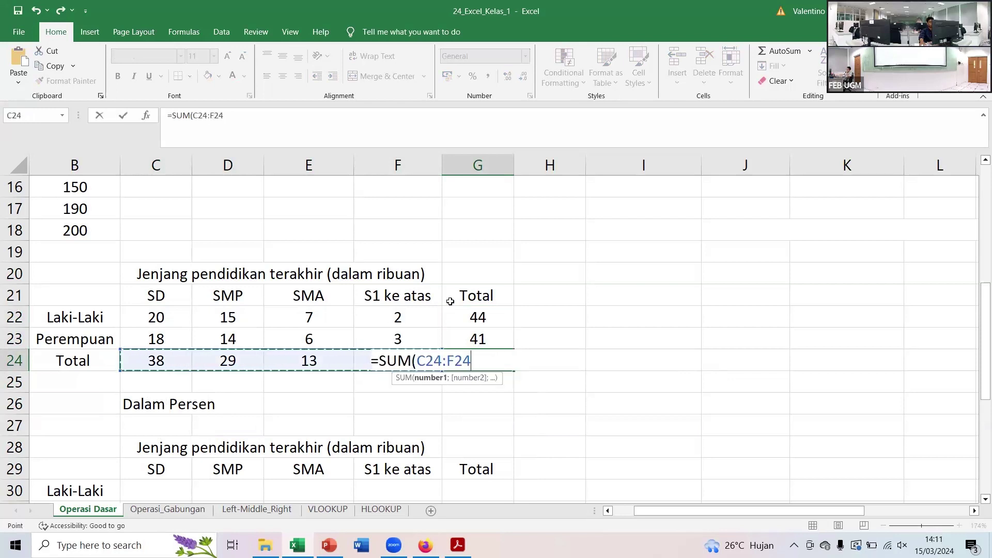
text())
key(Return)
key(Up)
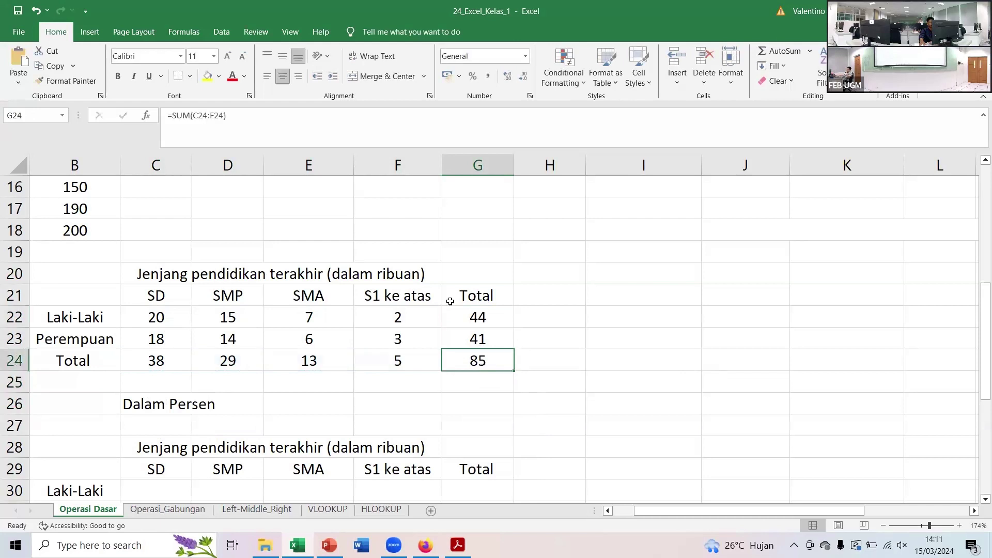
click(207, 76)
Enter =C22/$G$24 in C30 of the Dalam Persen table, with the grand total as an absolute reference
scroll(454, 335, down, 1)
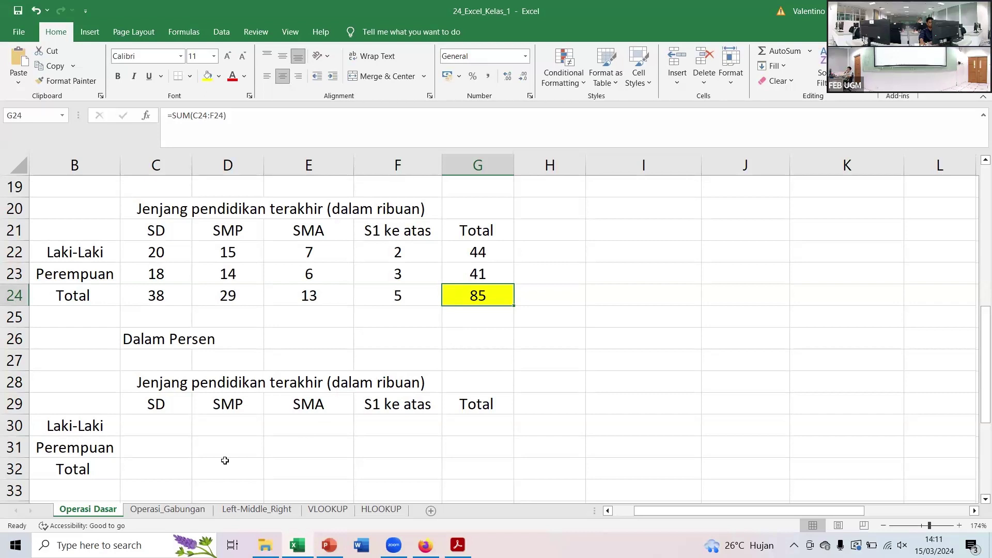
click(166, 428)
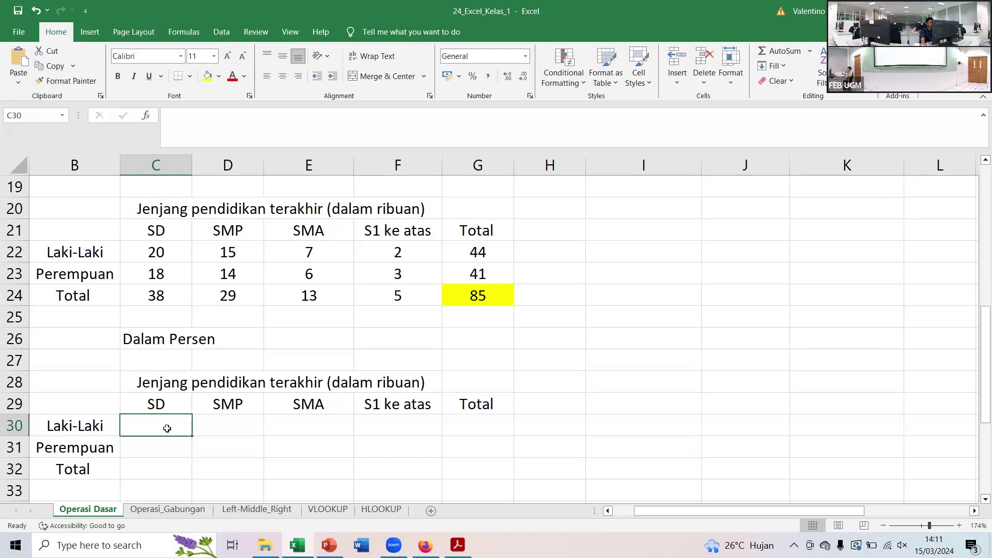
text(=)
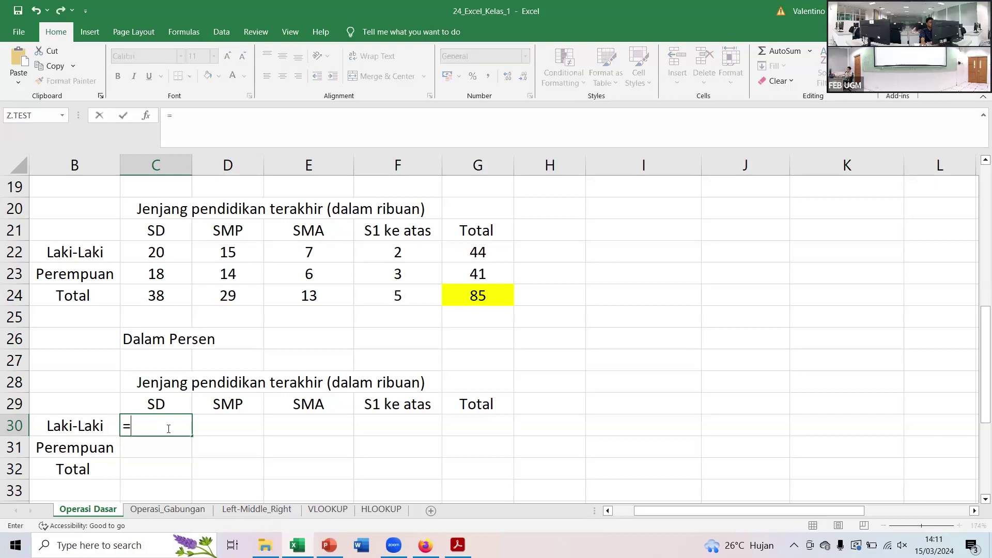
click(164, 251)
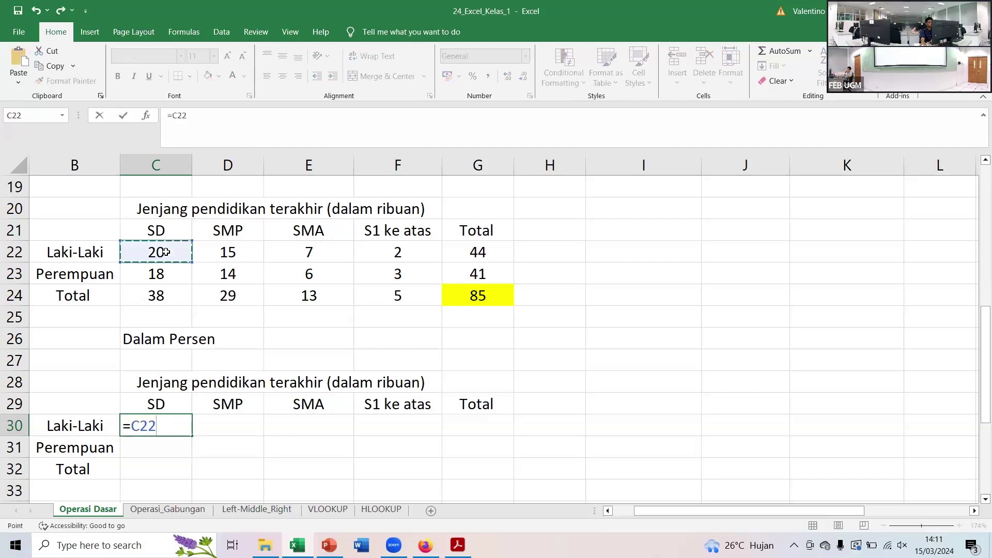
text(/)
click(473, 310)
click(486, 294)
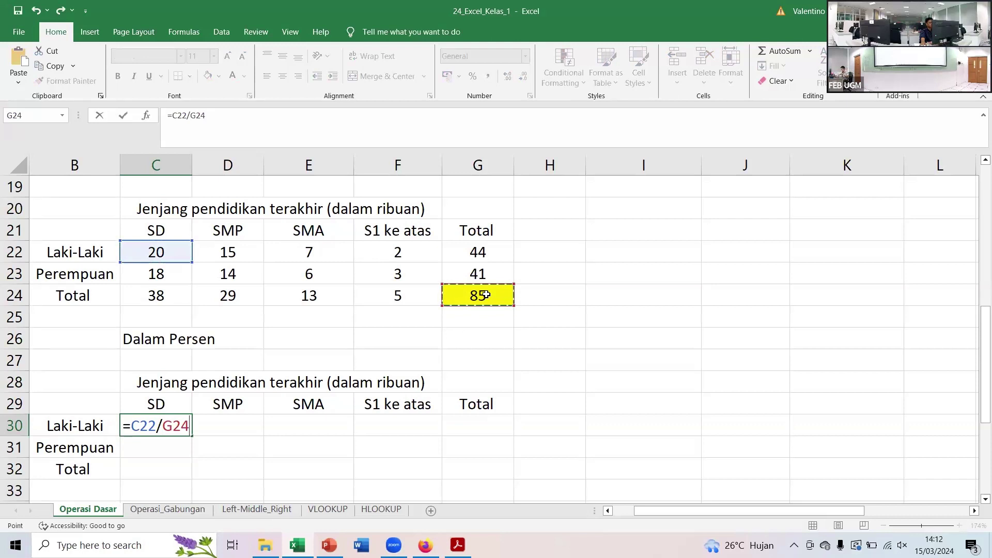
key(F4)
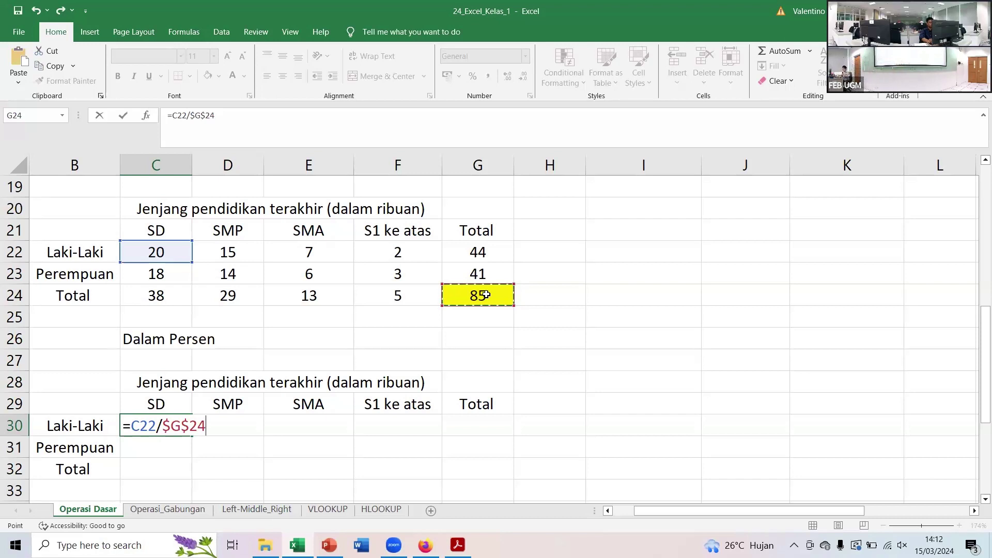
key(Return)
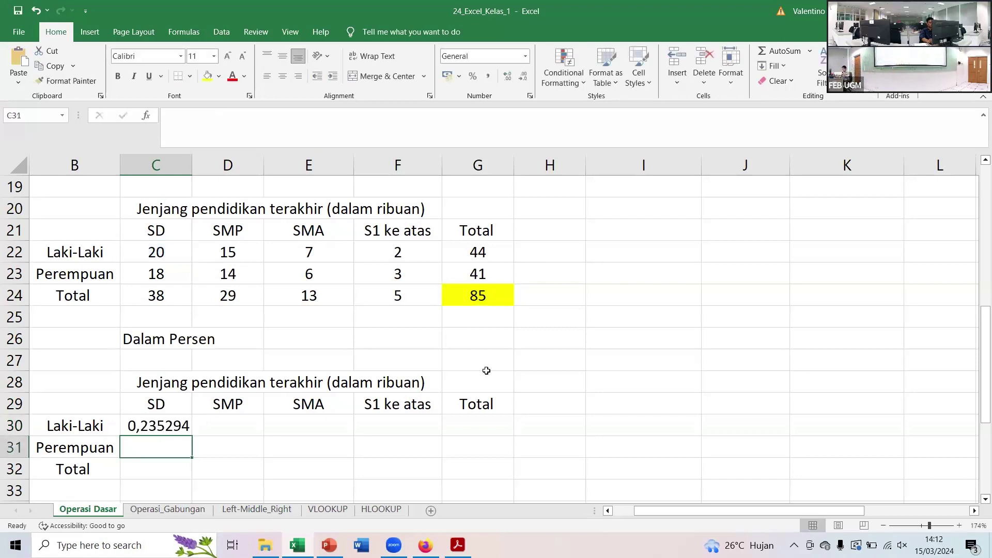
Try copying the share formula from C30 into D30 under SMP, and clear D30 again
click(179, 430)
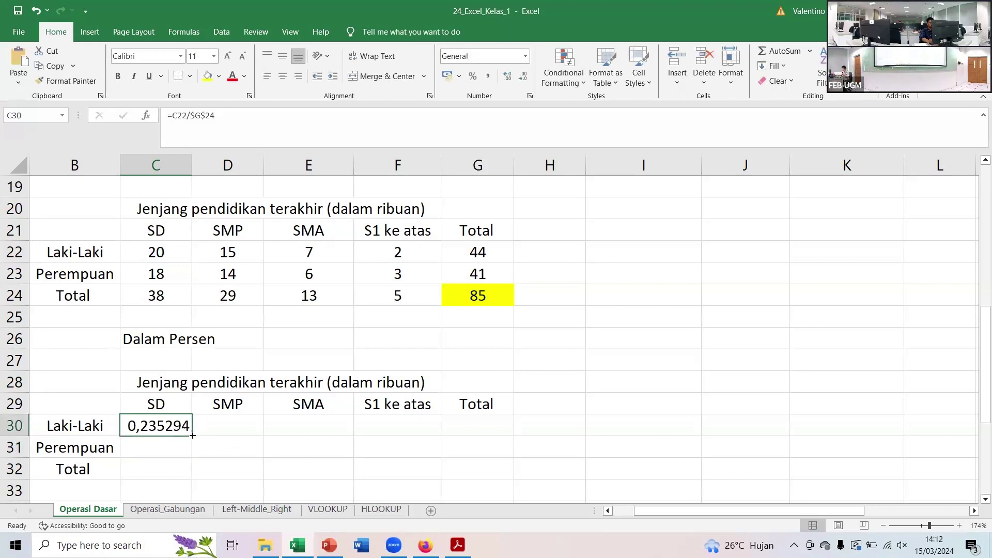
drag(191, 436, 243, 436)
click(233, 425)
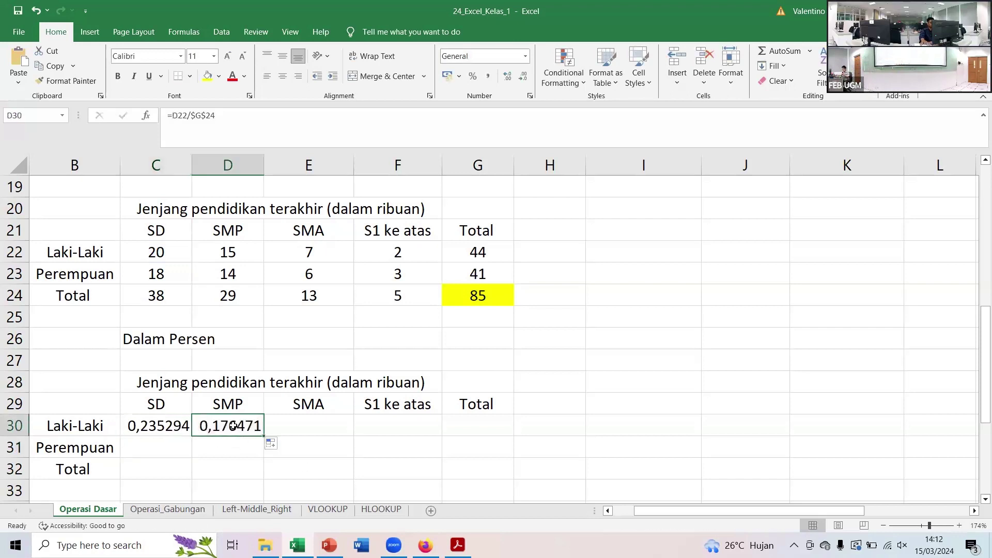
key(BackSpace)
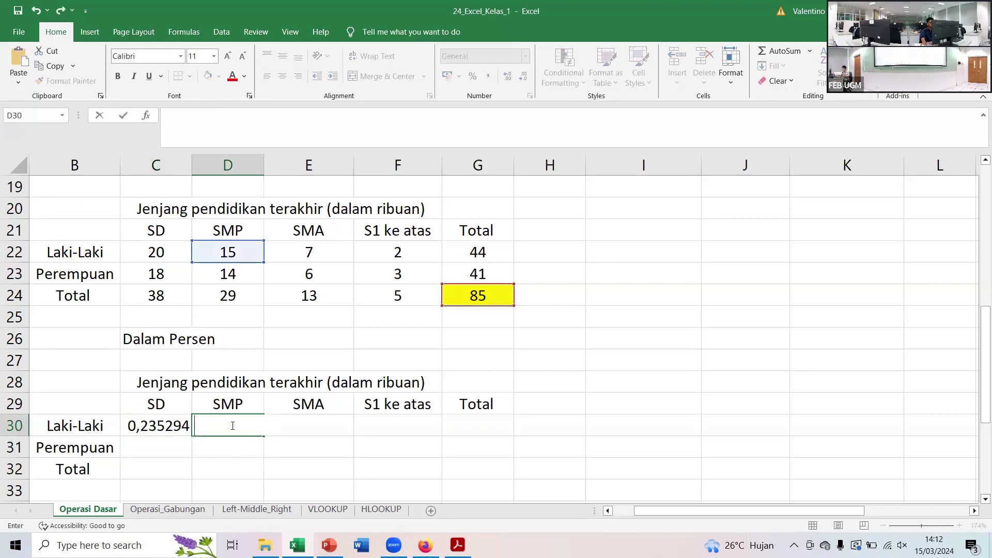
key(Return)
click(232, 425)
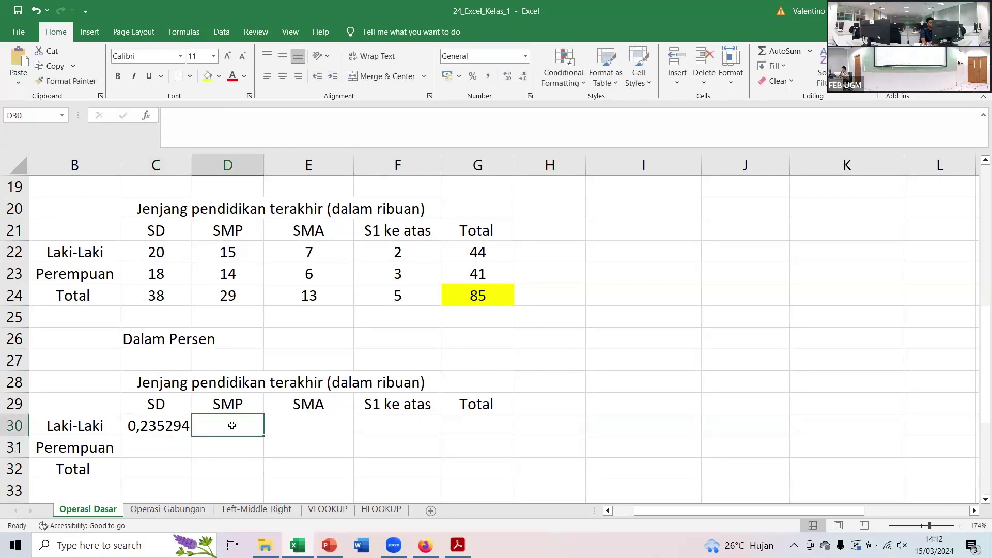
key(Left)
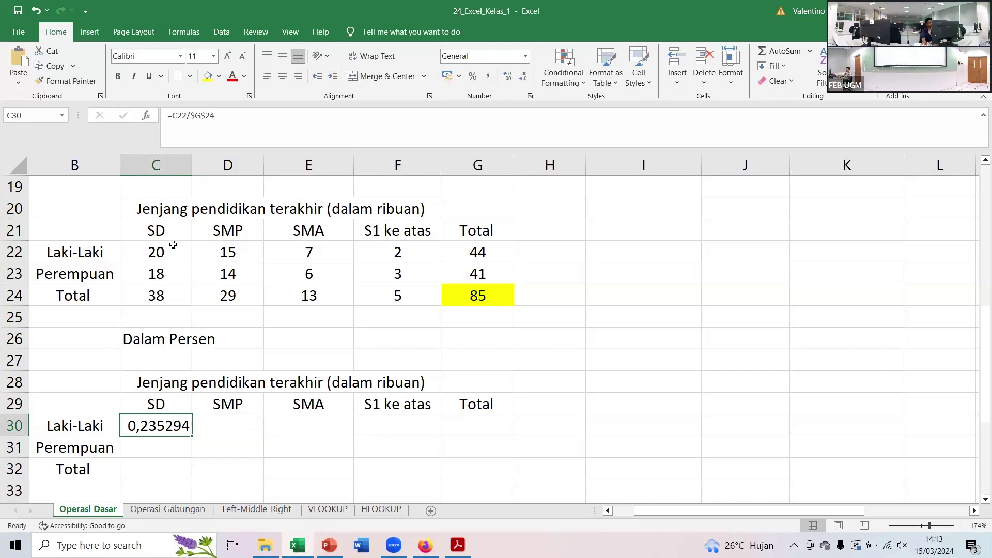
click(220, 249)
click(276, 249)
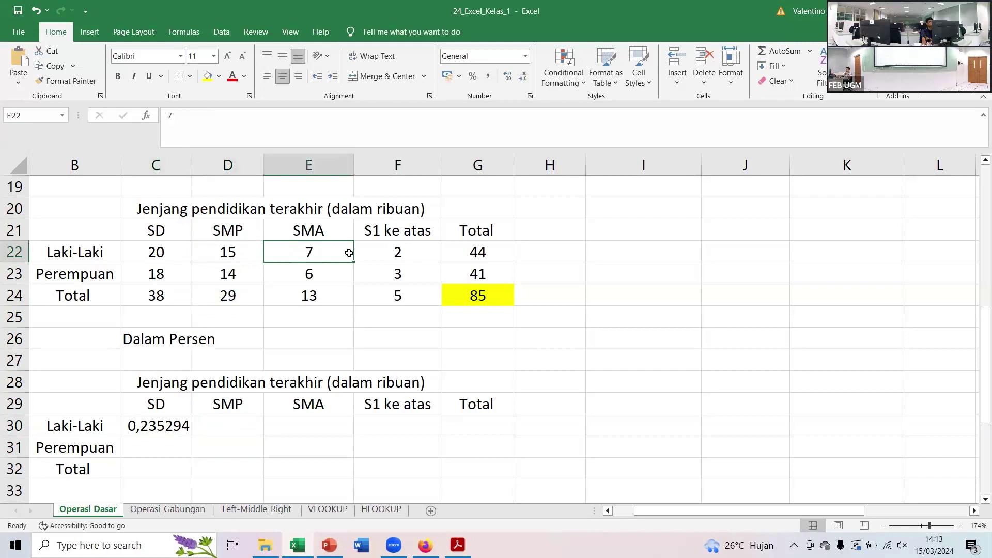
click(373, 249)
click(163, 428)
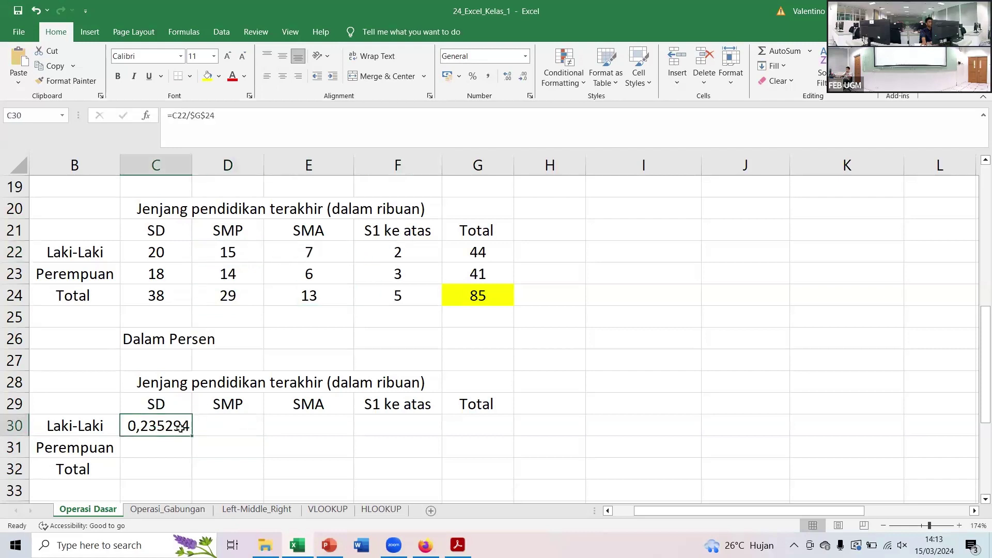
Copy the share formula from C30 across the Laki-Laki row to G30 and compare the cell references in C30 and D30
drag(191, 435, 493, 433)
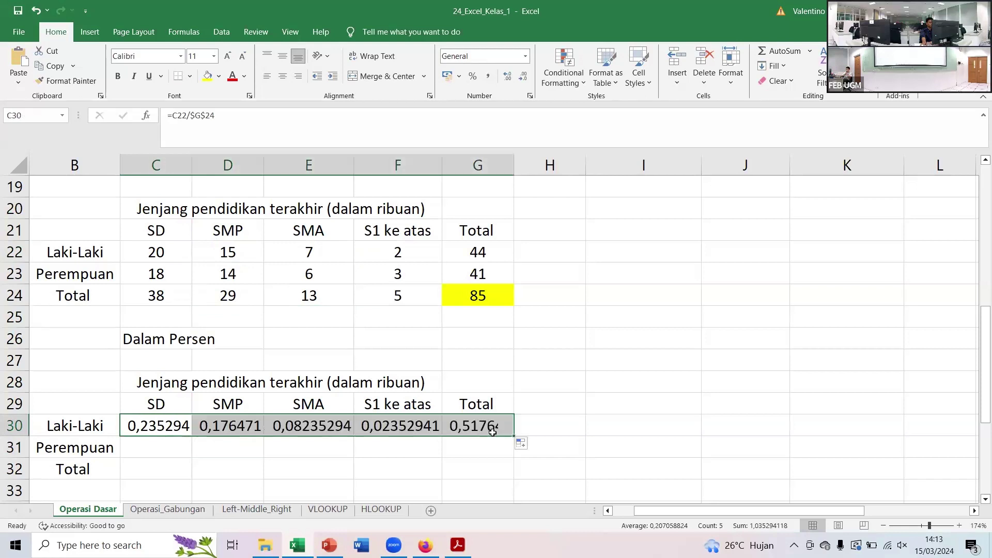
click(228, 425)
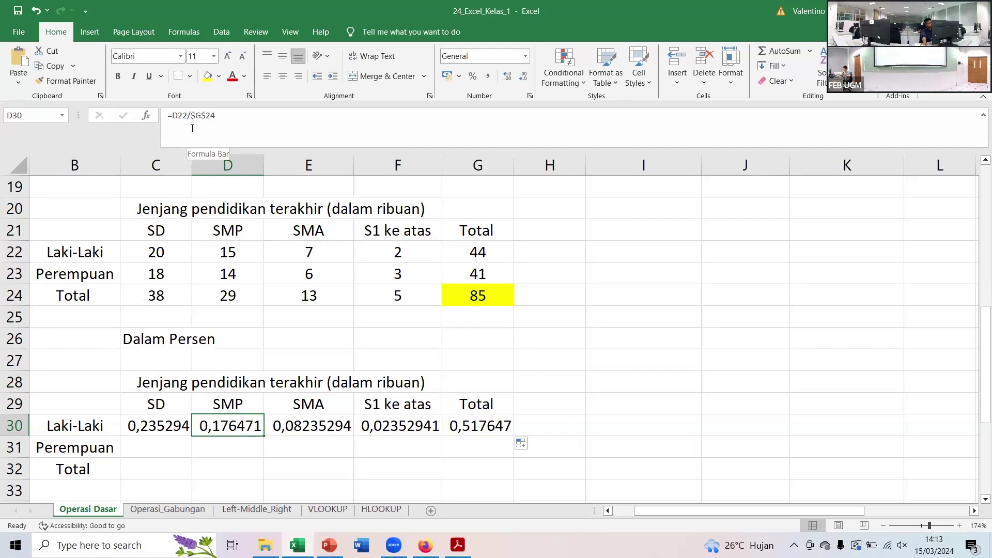
click(162, 428)
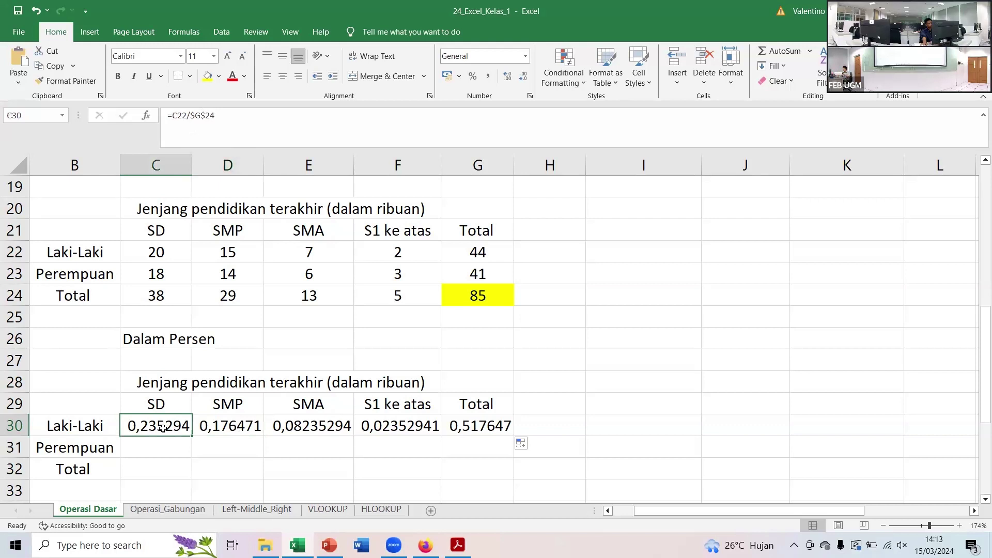
click(207, 425)
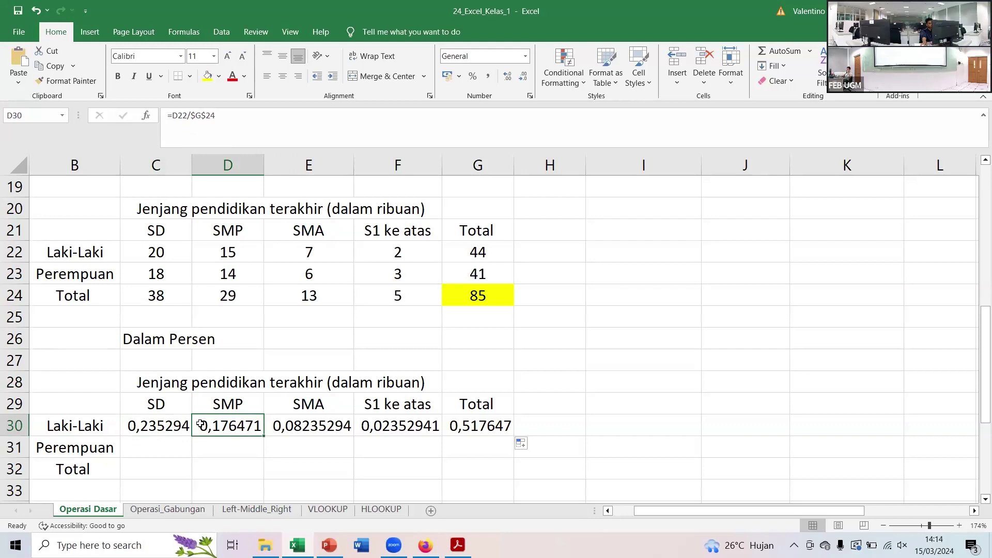
click(172, 428)
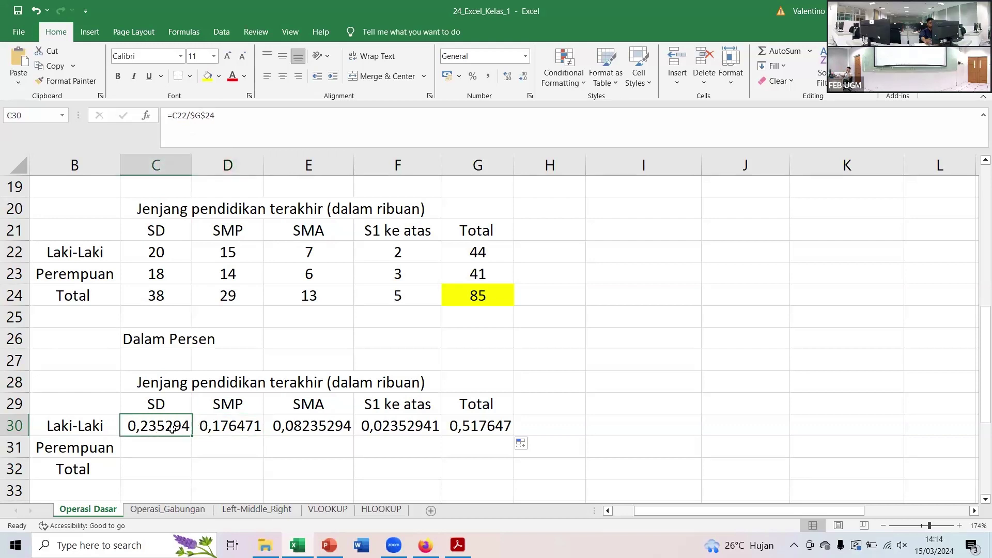
key(Right)
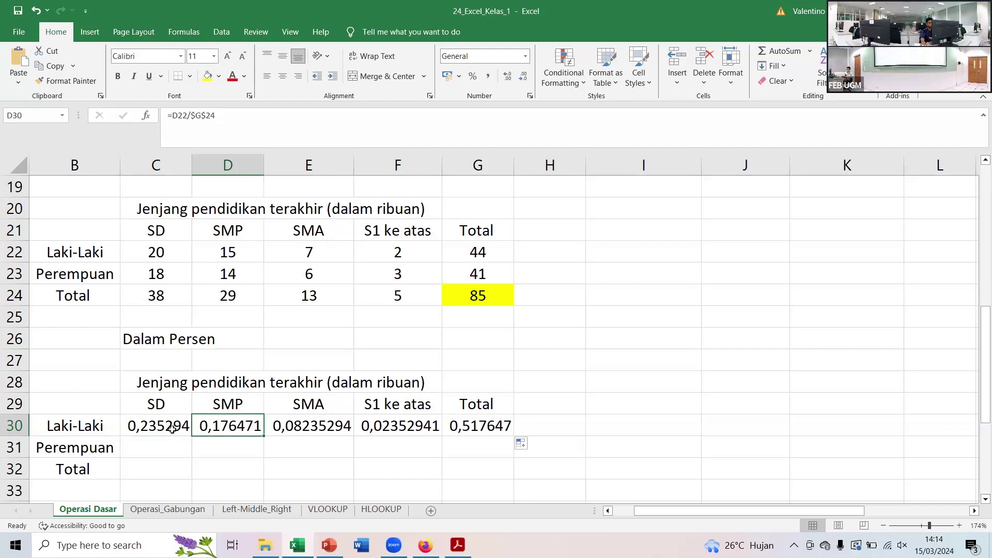
Copy the share formula from C30 down the SD column to C32 and check the references in C31
click(164, 427)
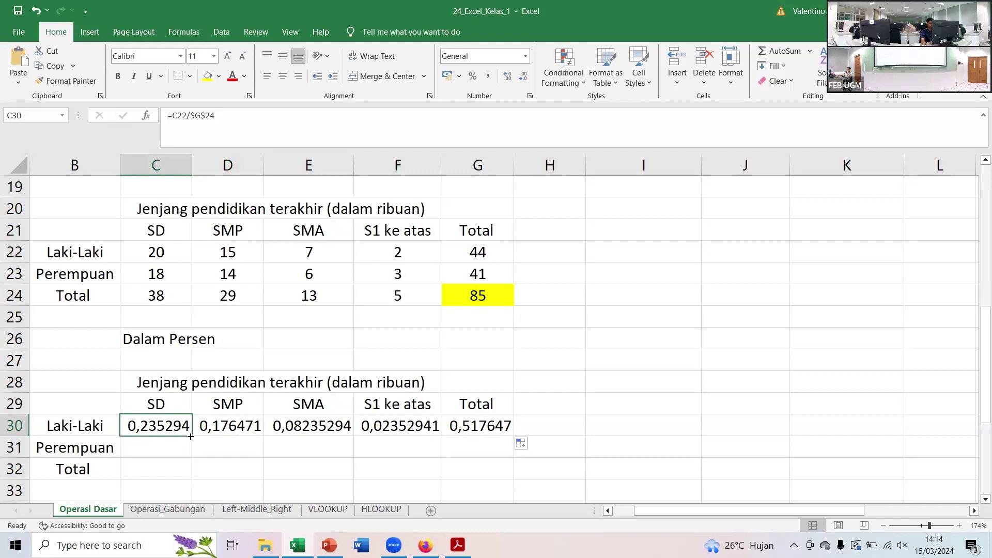
drag(191, 436, 189, 480)
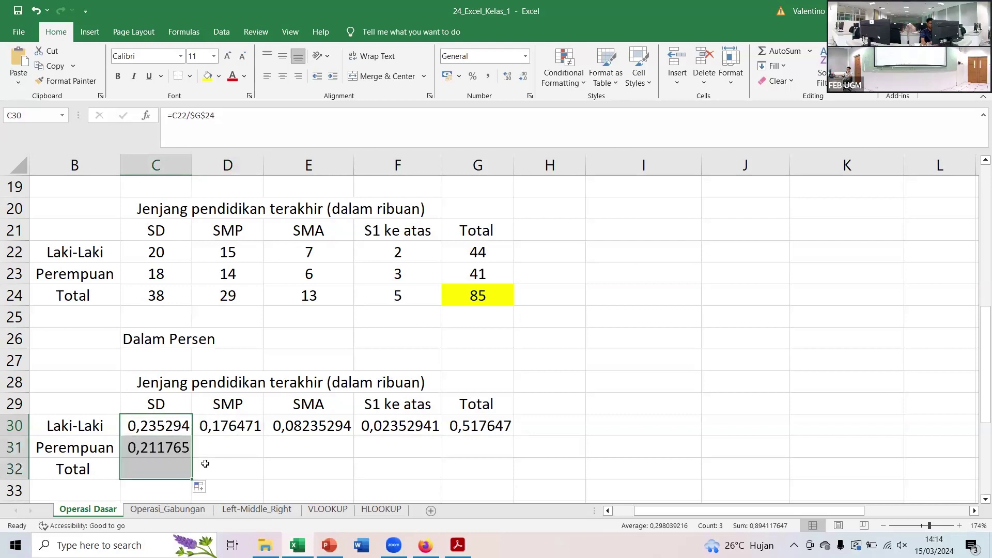
click(177, 448)
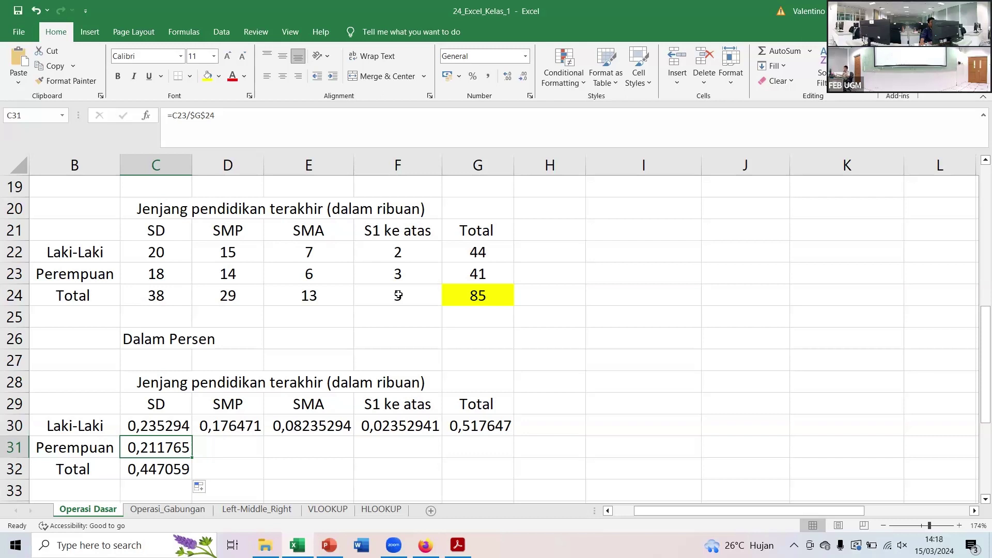
Switch to the Training_Excel24_Pertemuan1 presentation in PowerPoint and show slide 6, Formula Statistika Dasar (1), as a slide show
scroll(366, 359, down, 1)
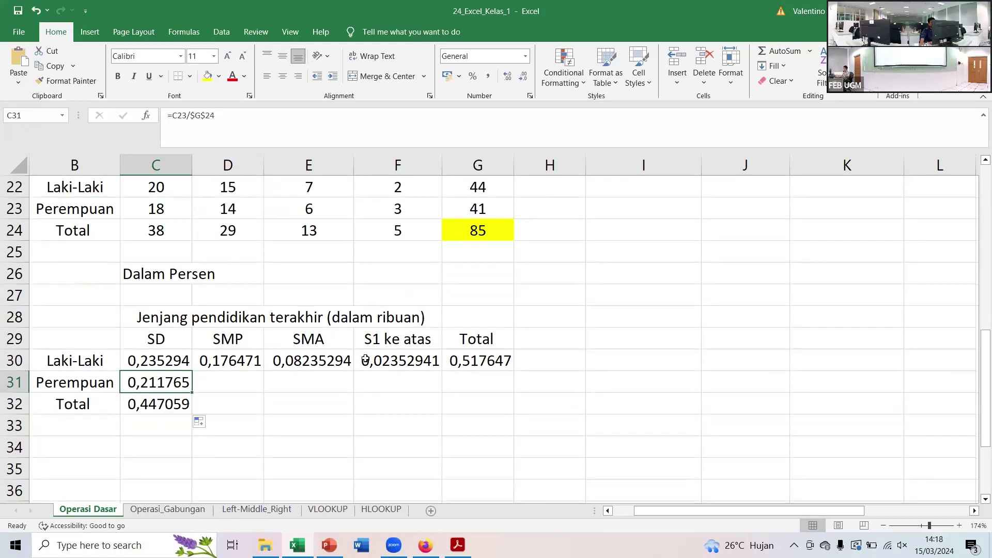
scroll(366, 355, up, 5)
scroll(366, 352, up, 2)
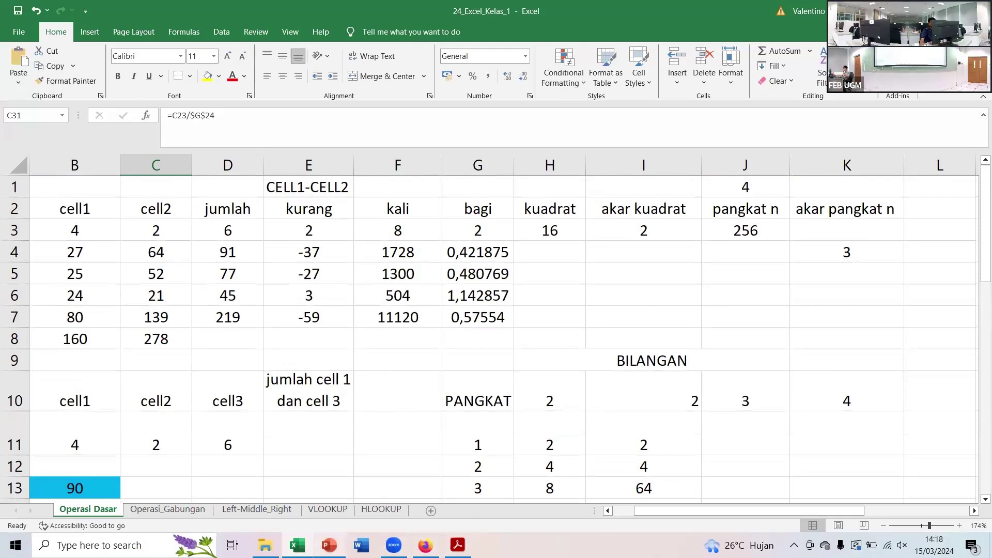
click(330, 545)
scroll(100, 397, down, 2)
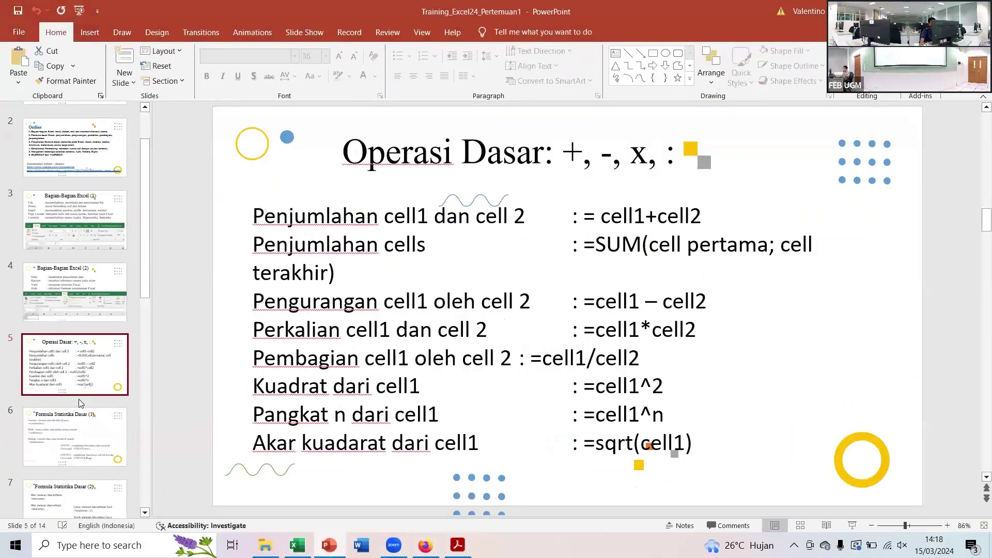
click(68, 393)
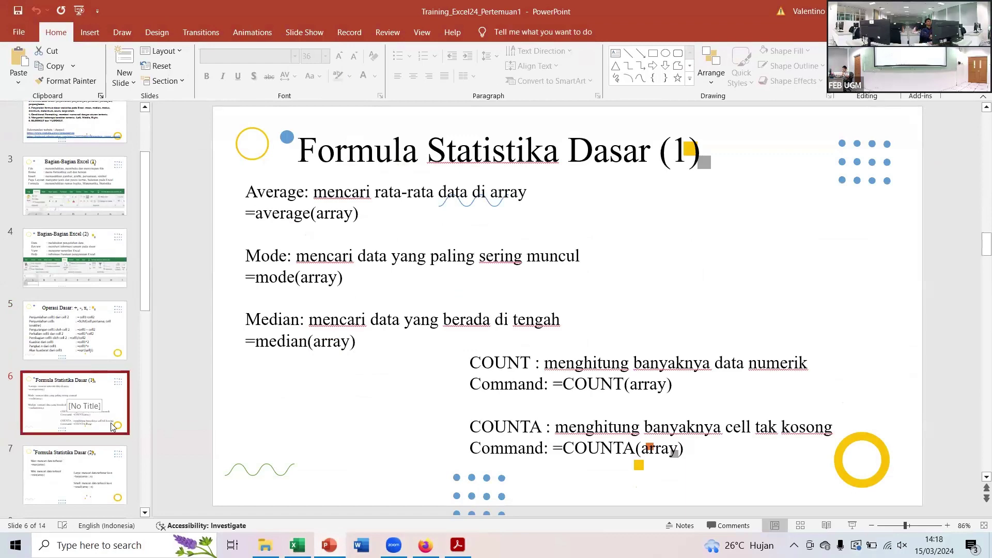
click(852, 526)
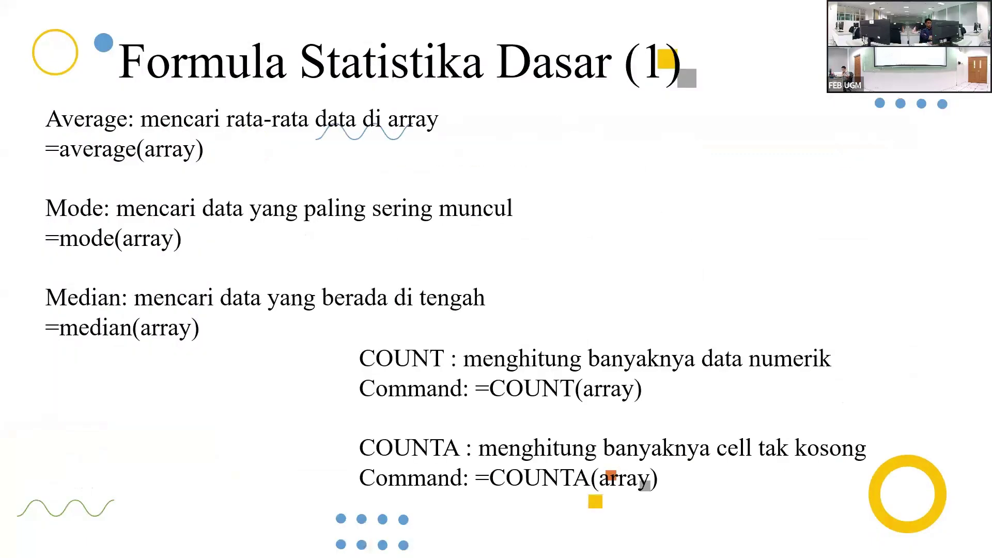
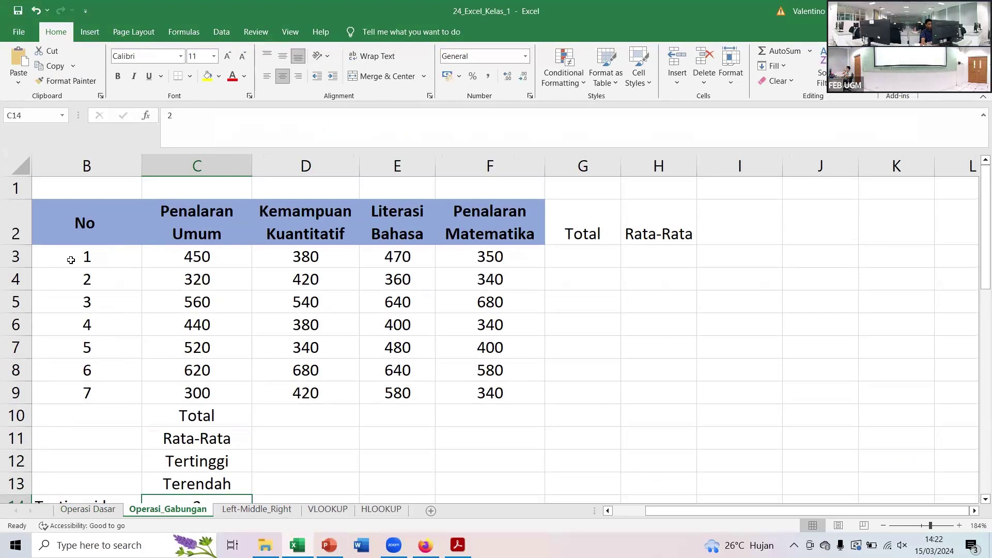
Examine the subject headings and first-row scores of the score table on the Operasi_Gabungan sheet
key(Right)
key(Up)
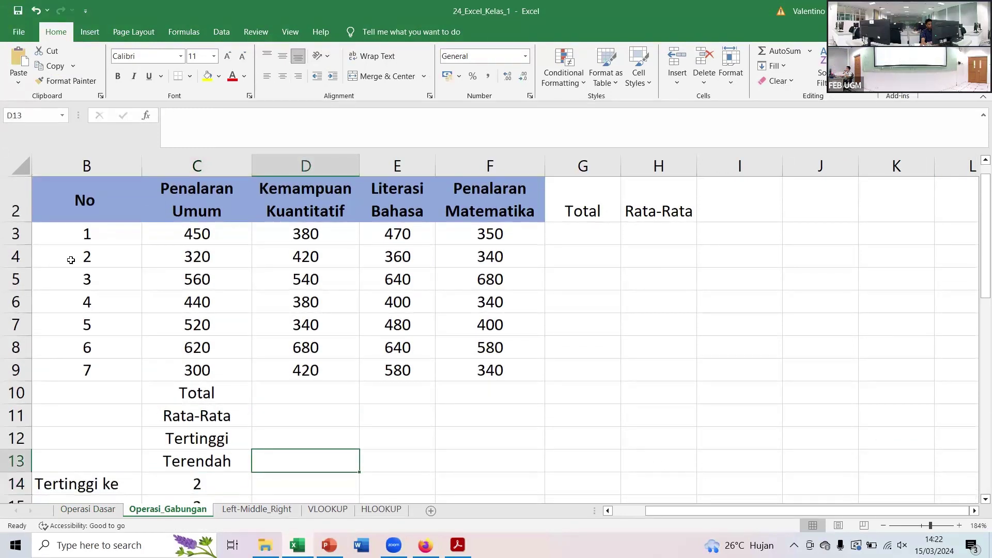
key(ctrl+Up)
key(ctrl+Up)
key(Left)
key(Right)
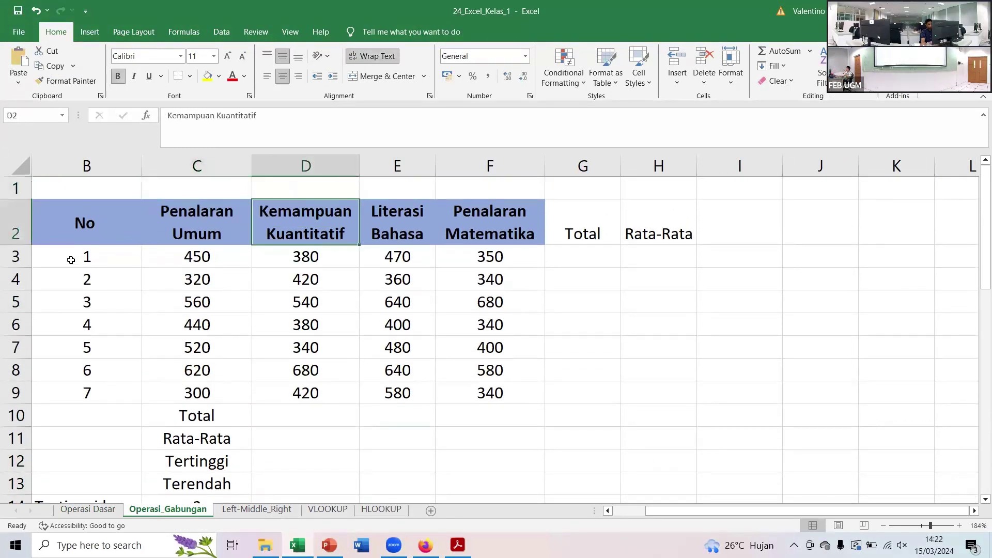
key(Right)
key(Right)
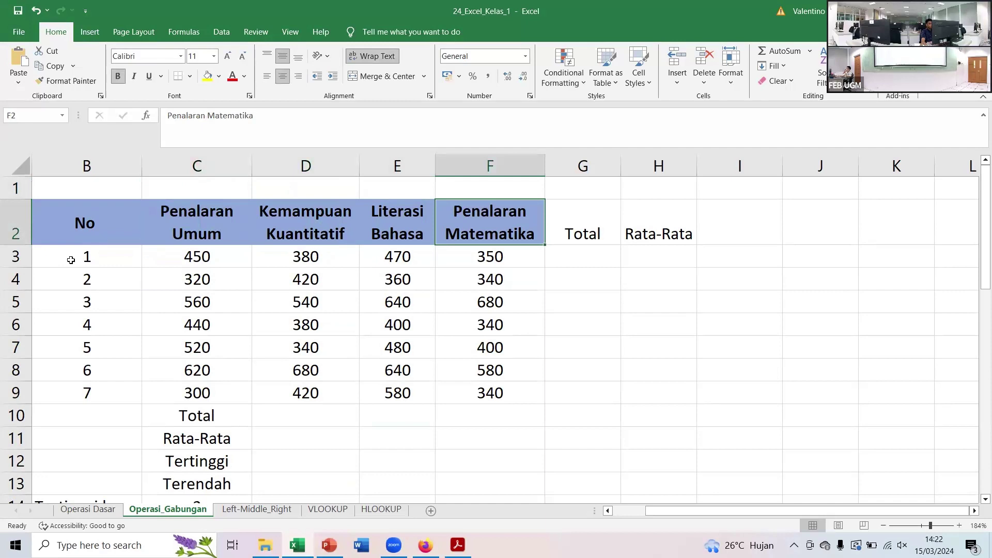
key(Left)
key(Left)
key(Down)
key(Left)
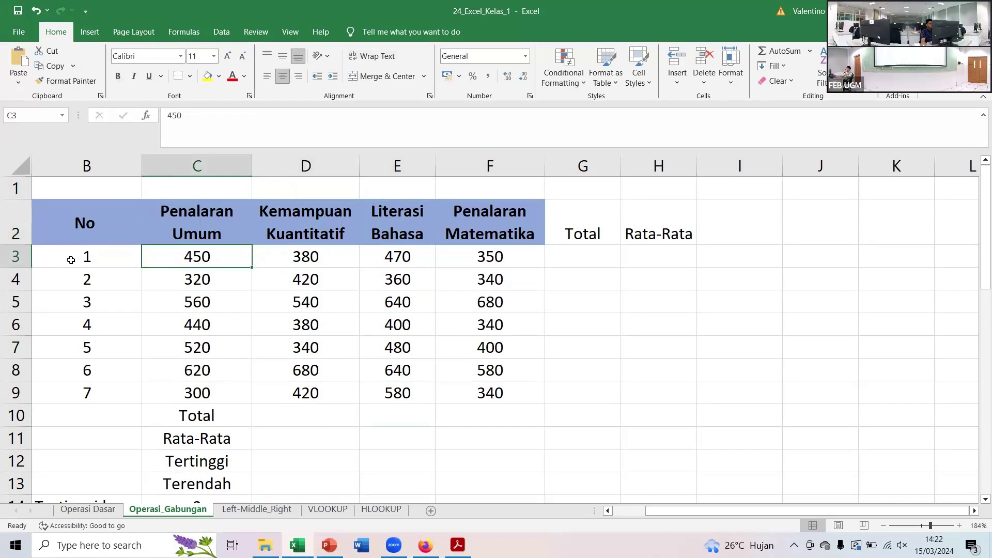
Enter =SUM(C3:F3) in G3 to total the first participant's four scores
key(Right)
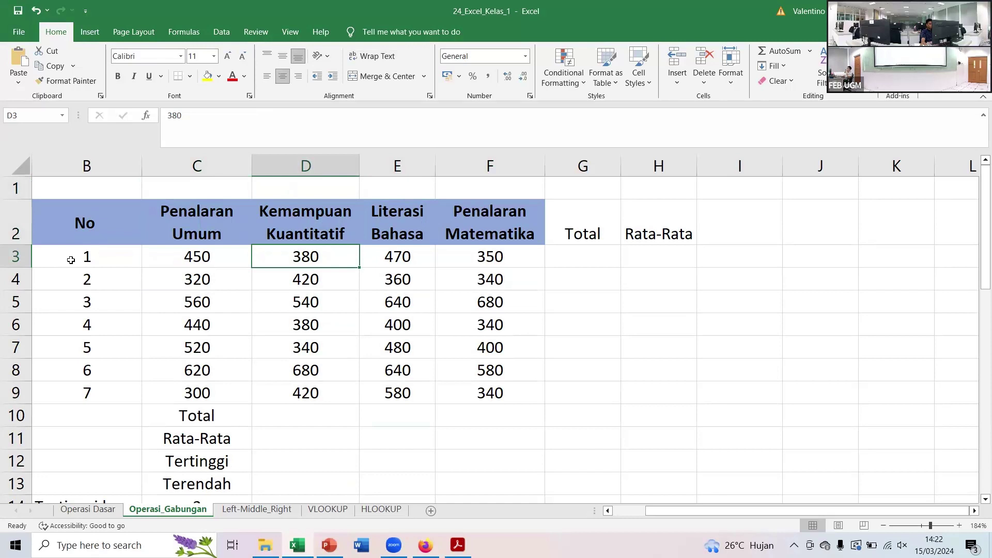
key(Right)
key(Right)
key(Right)
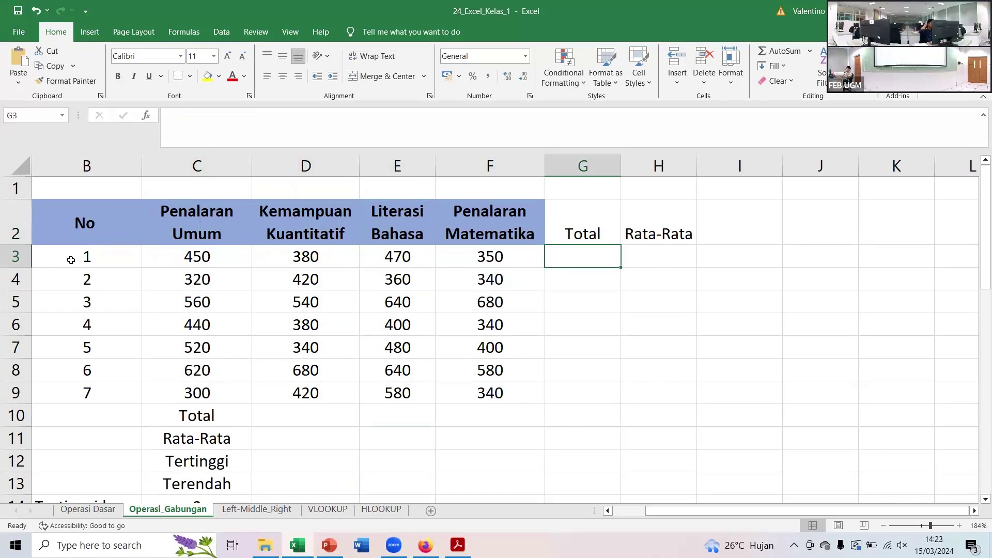
text(=)
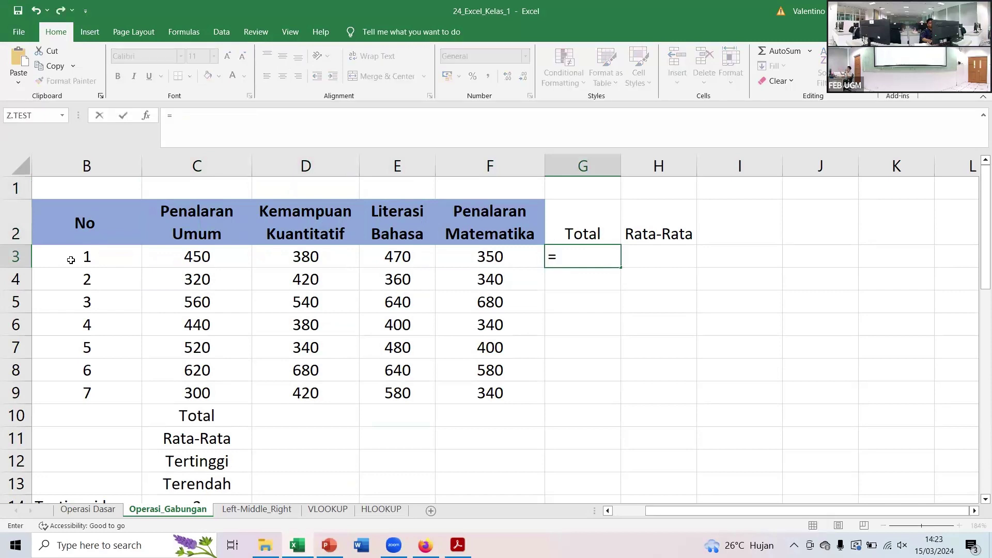
text(SUM)
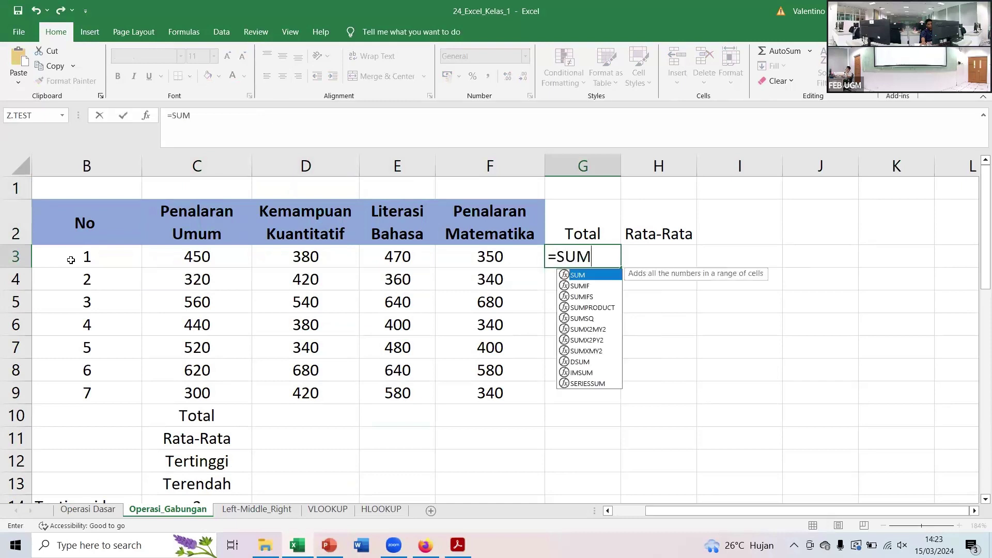
text(()
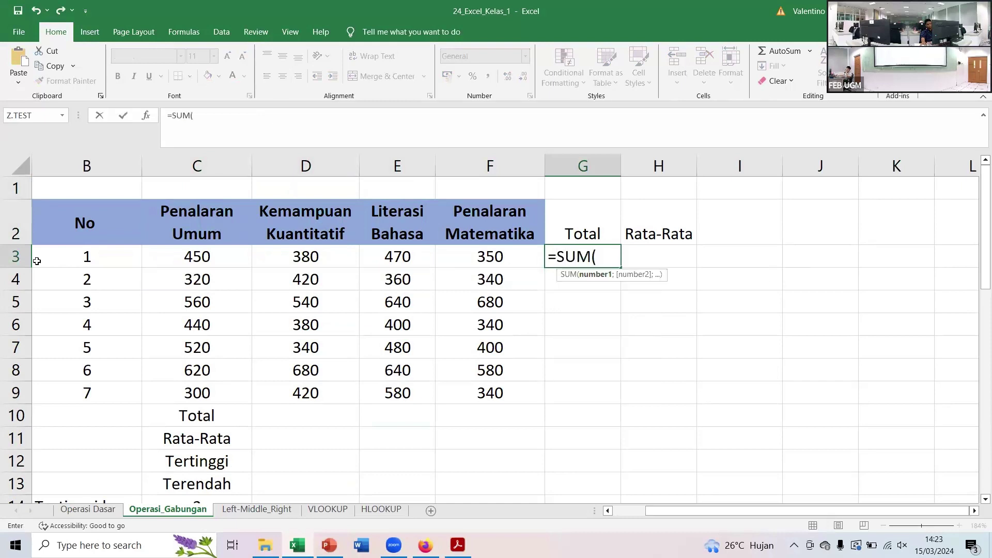
drag(190, 251, 463, 259)
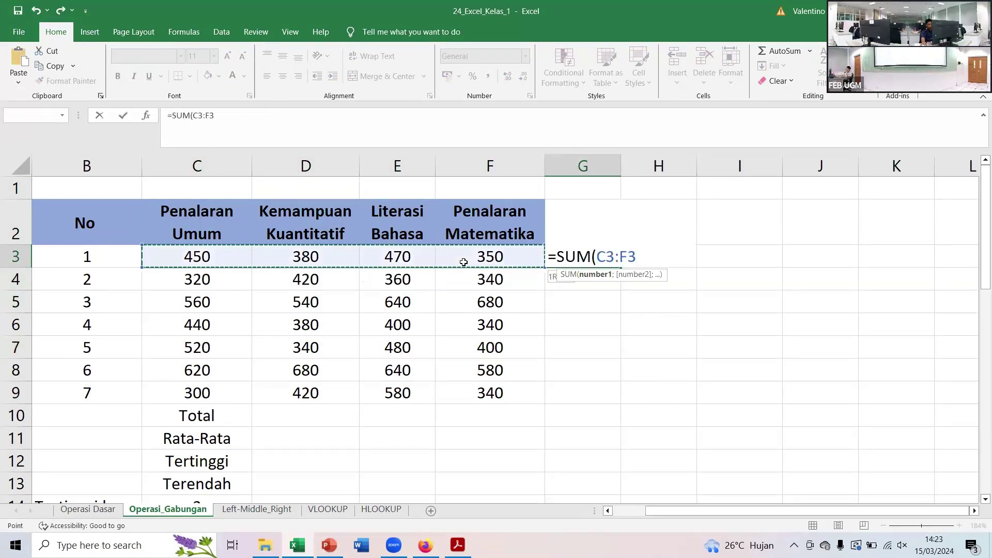
text())
key(Return)
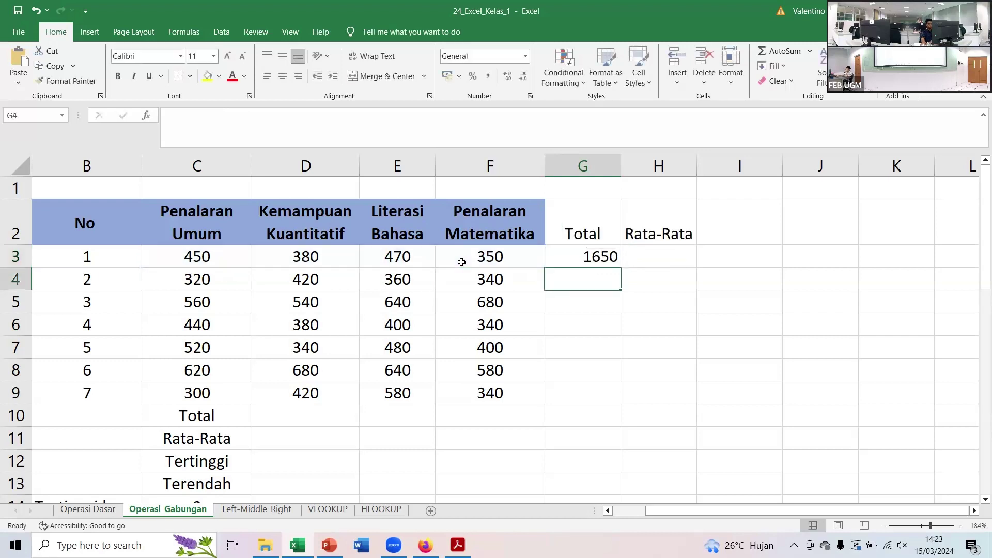
Enter =AVERAGE(C3:F3) in H3 under Rata-Rata for the first participant's four scores
key(Up)
key(Right)
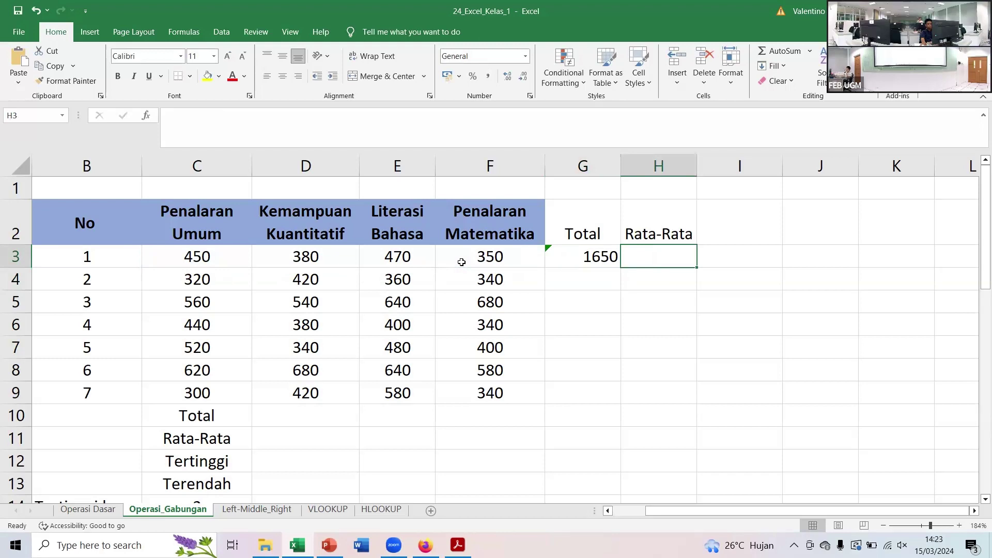
text(=AV)
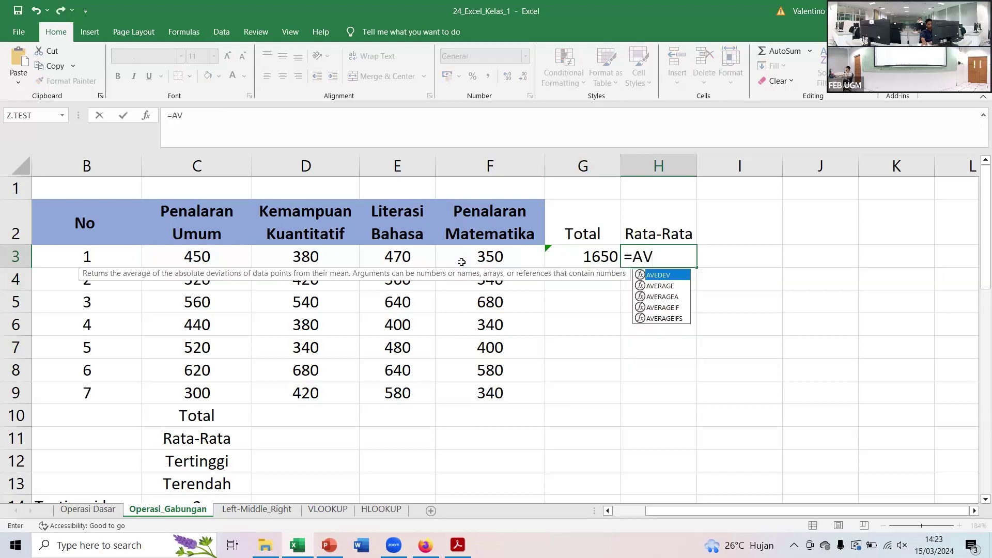
text(ER)
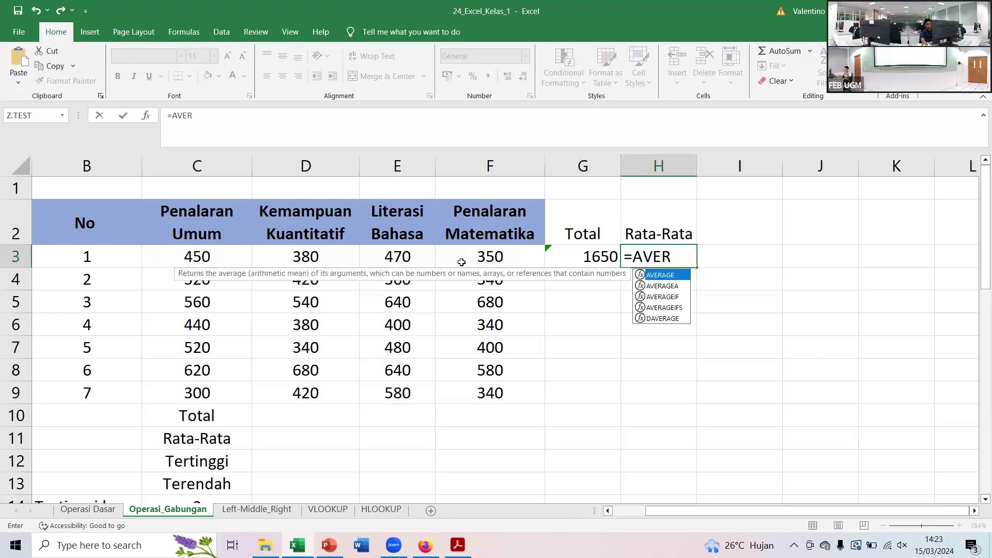
text(A)
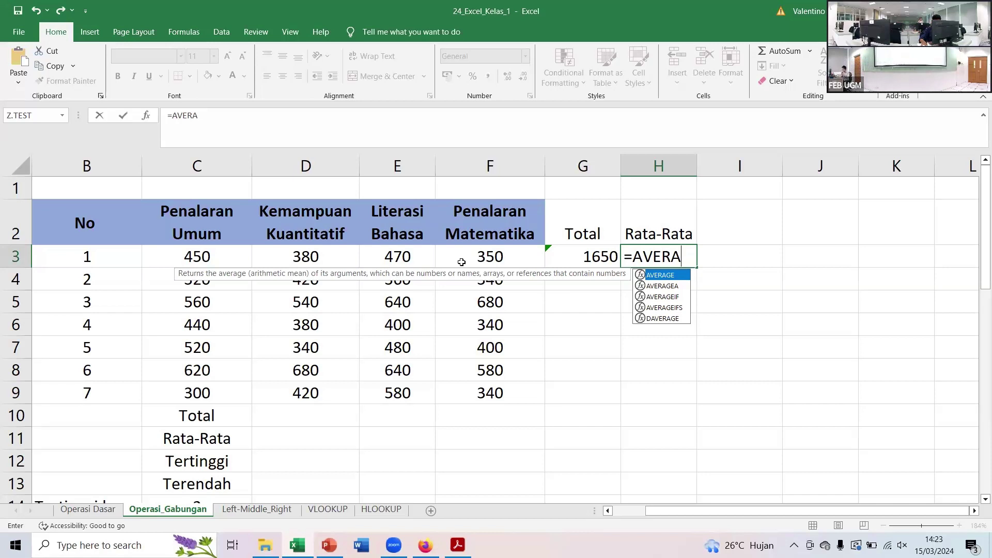
double_click(669, 275)
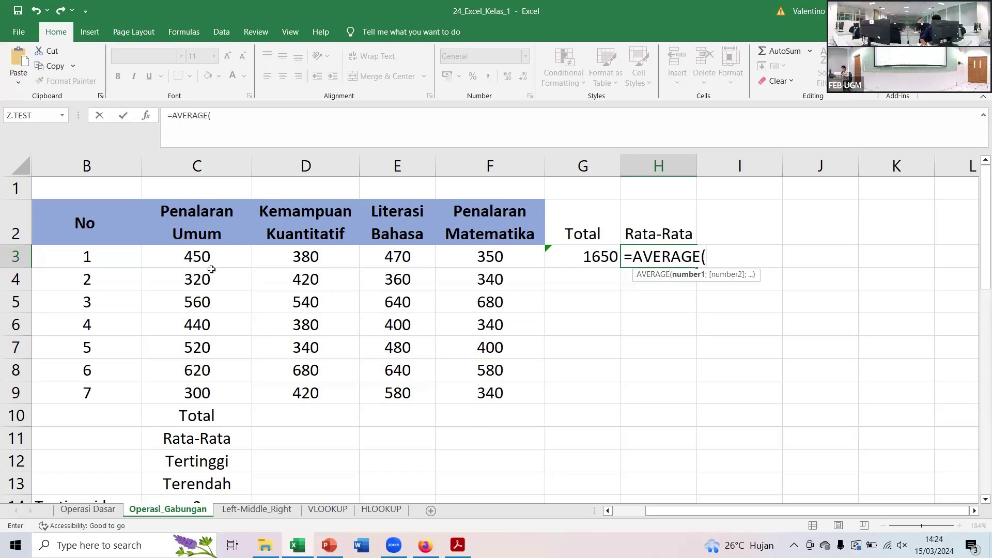
drag(204, 259, 454, 248)
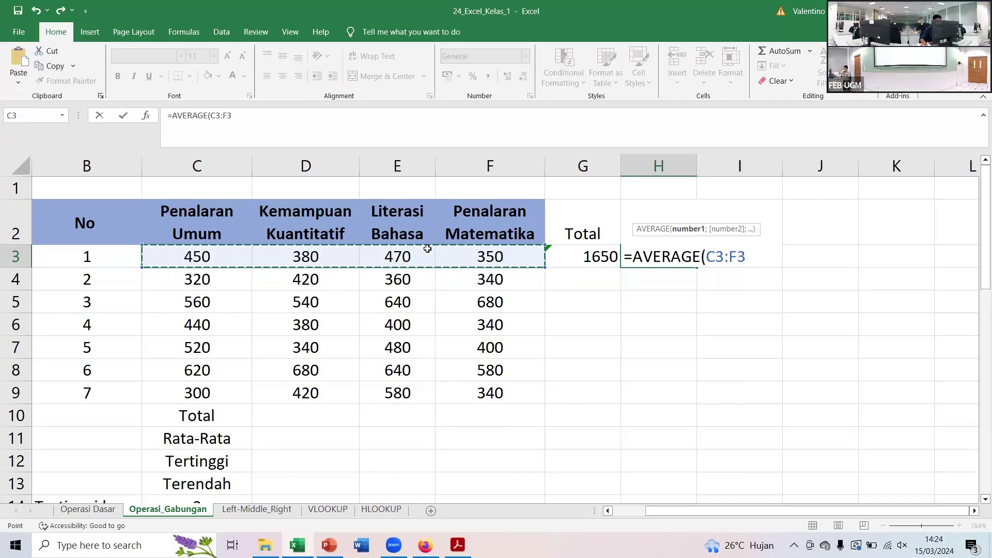
text())
key(Return)
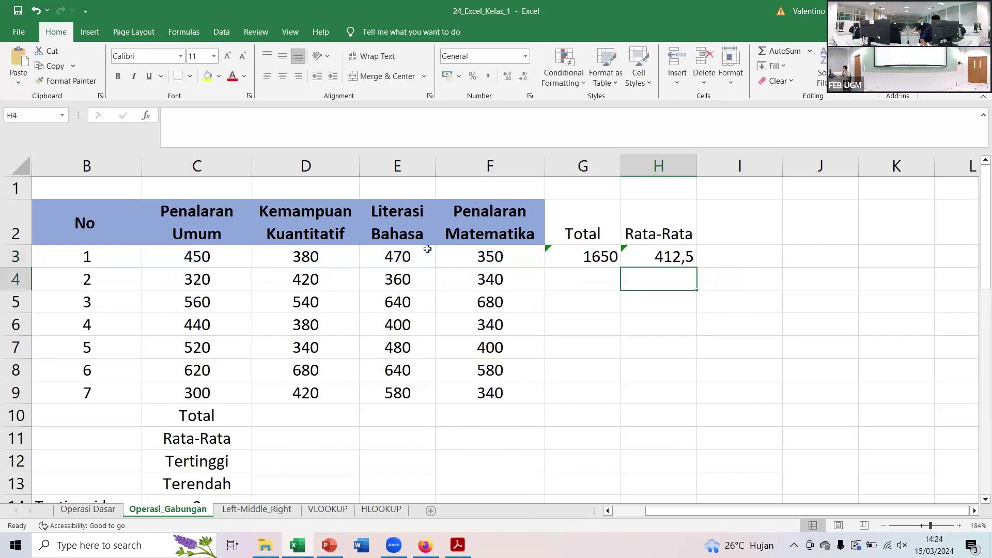
Fill the total formula from G3 down to G9 and the average formula from H3 down to H9
key(Up)
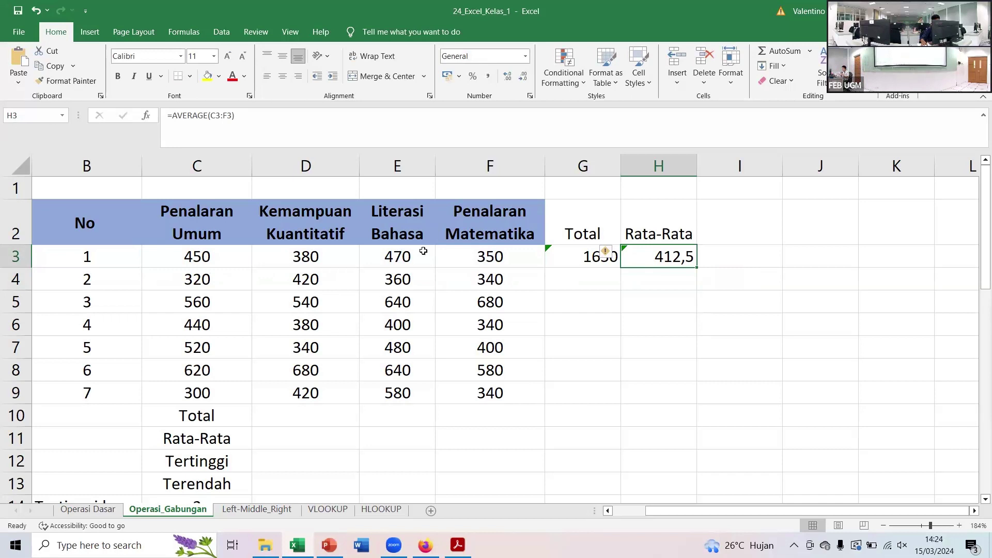
click(584, 261)
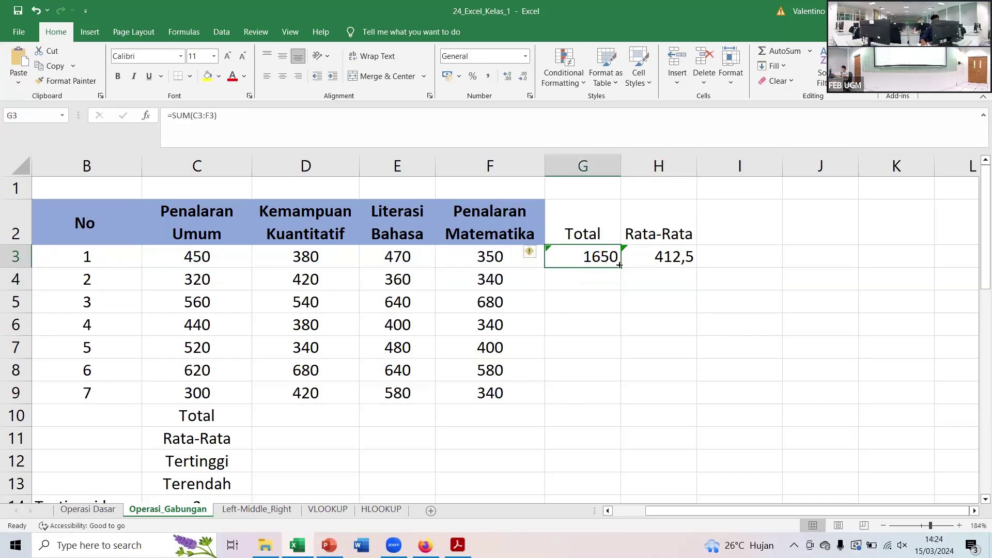
drag(621, 267, 599, 400)
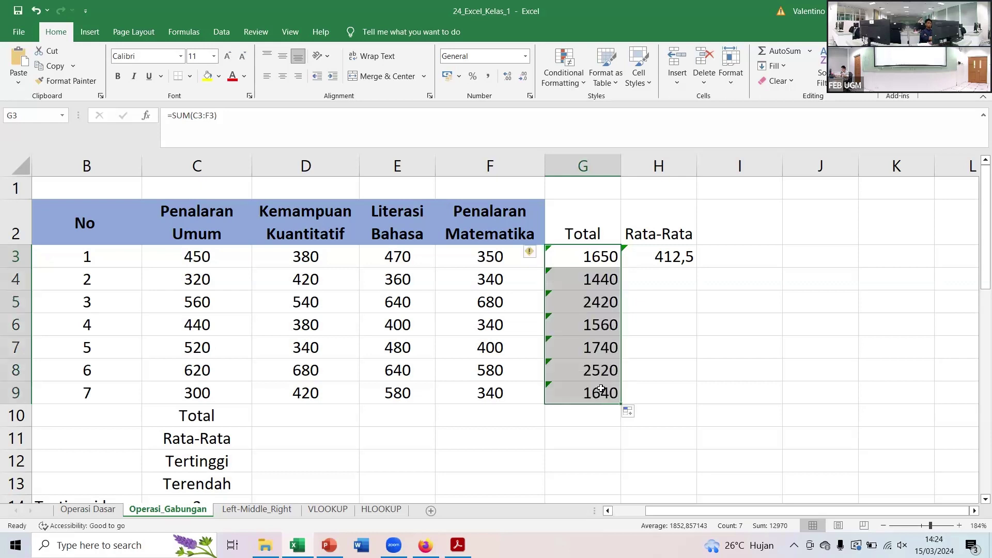
click(667, 252)
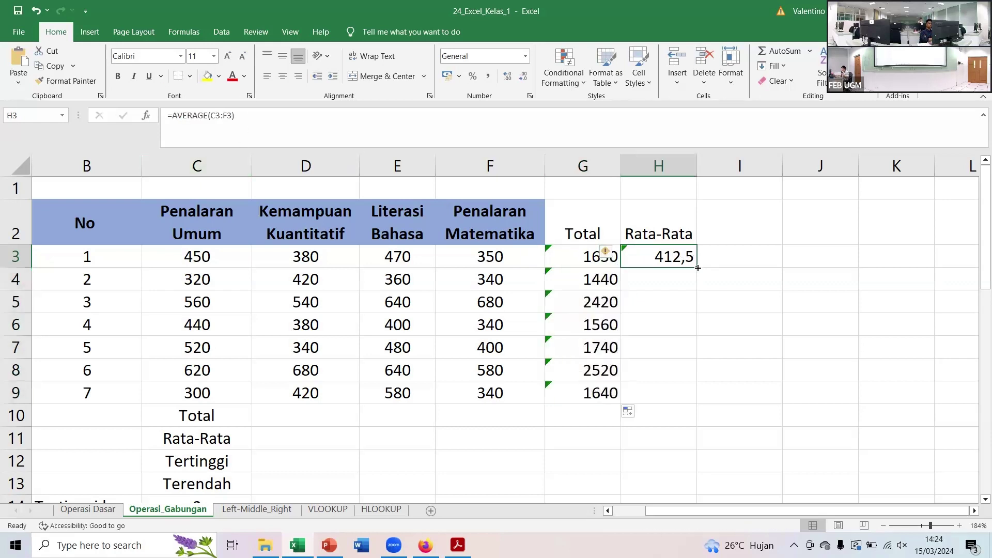
drag(696, 266, 631, 408)
Centre the averages in H3:H9 and the Total heading with its values in G2:G9
click(283, 76)
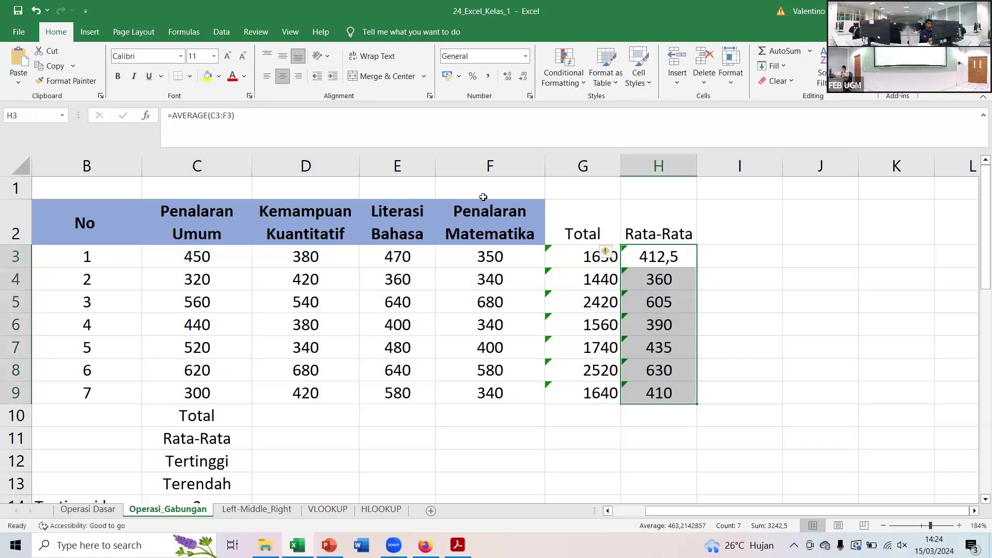
drag(567, 243, 569, 395)
click(283, 76)
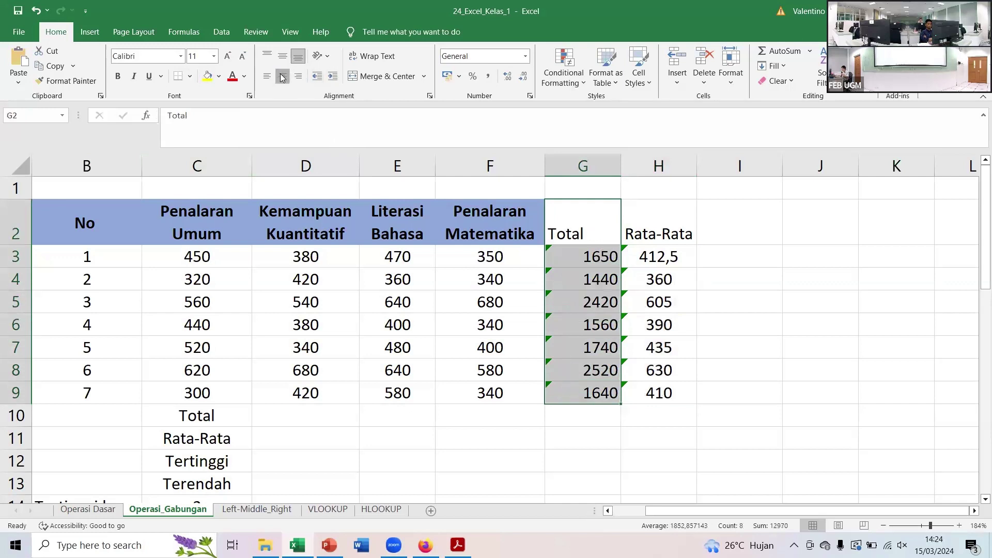
click(283, 76)
click(424, 414)
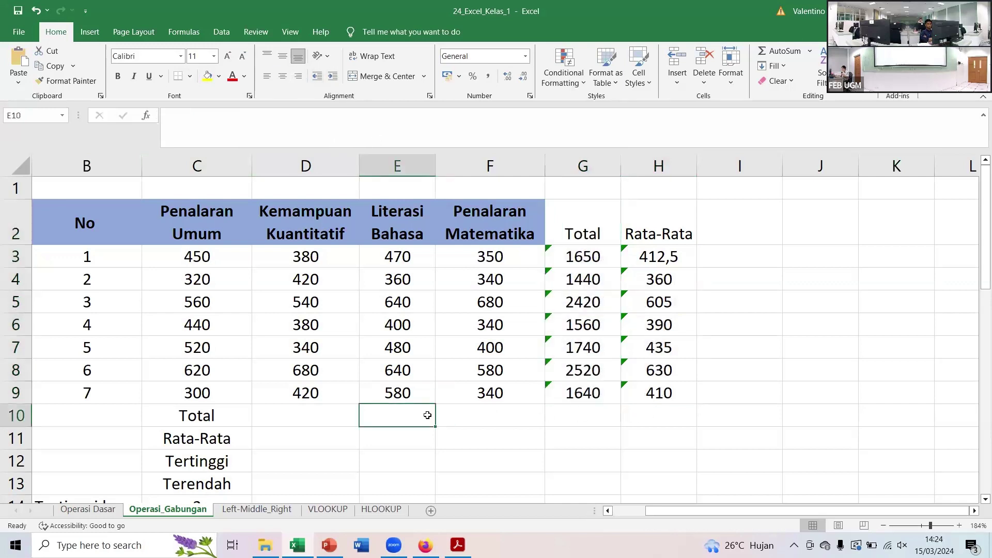
Move the labels Total, Rata-Rata, Tertinggi and Terendah from C10:C13 to B10:B13
scroll(419, 387, down, 1)
scroll(414, 372, up, 1)
scroll(364, 340, down, 1)
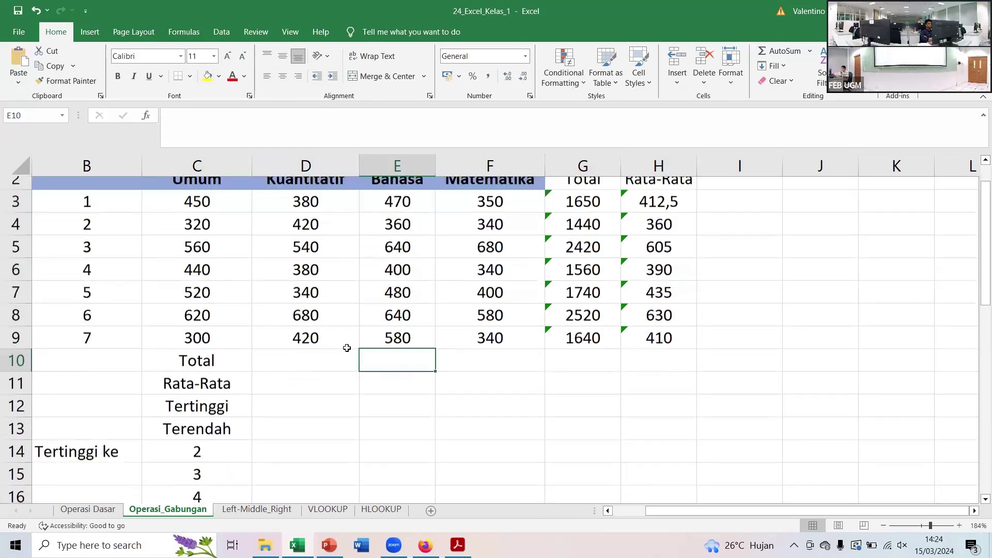
scroll(336, 310, up, 1)
click(281, 432)
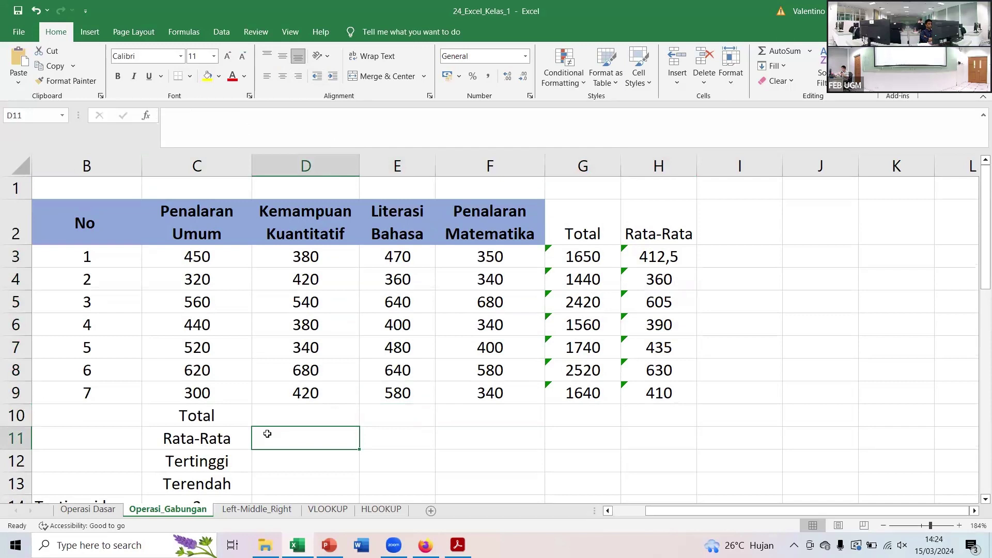
scroll(274, 384, down, 1)
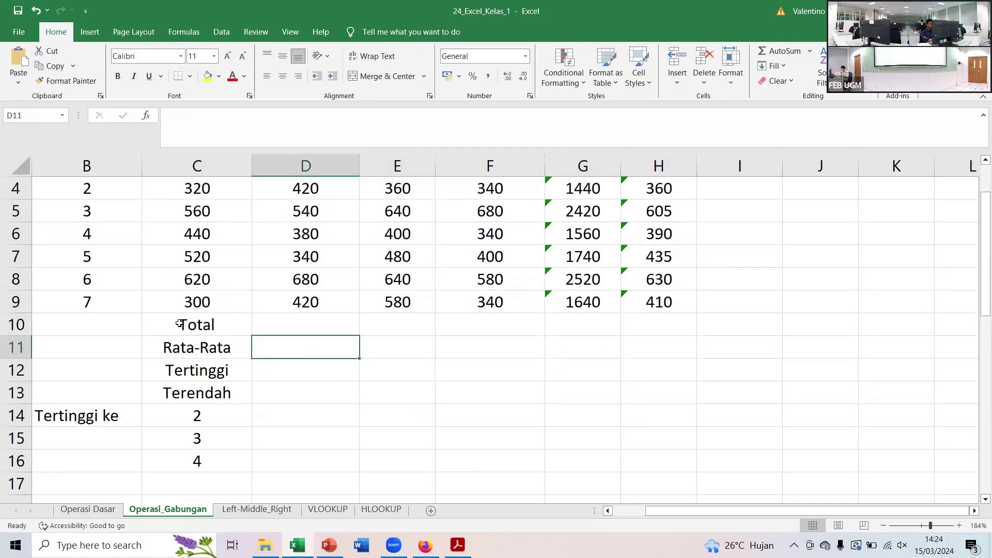
drag(180, 325, 210, 393)
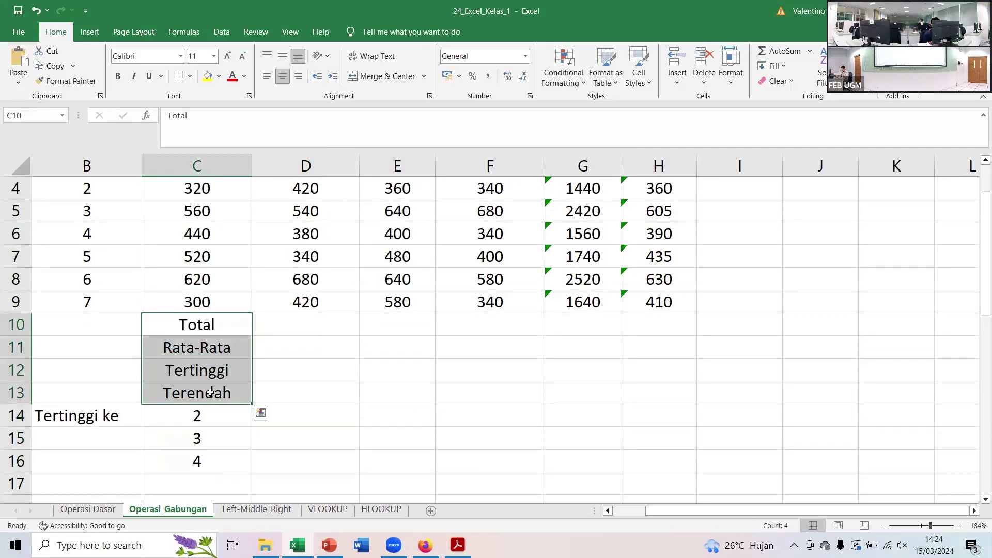
key(ctrl+c)
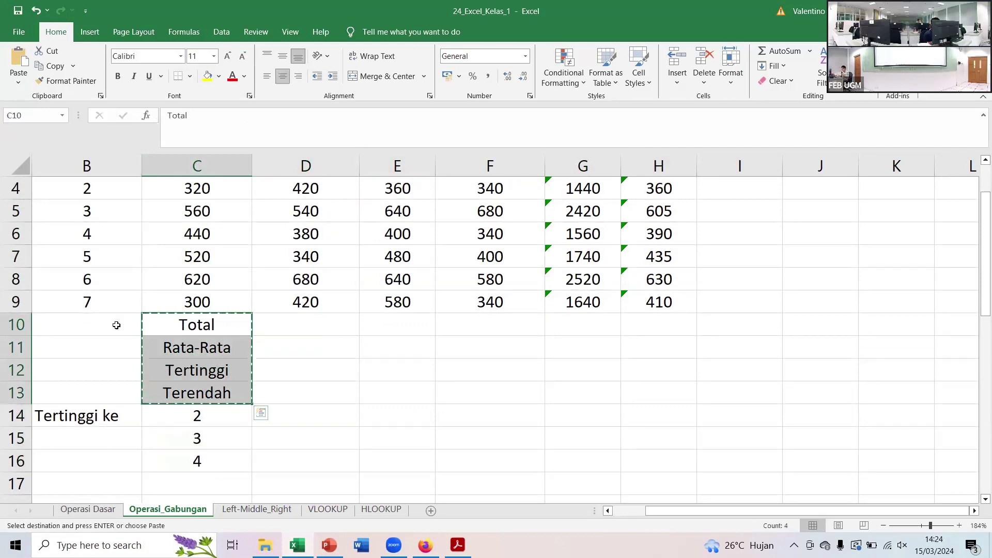
click(99, 321)
key(ctrl+v)
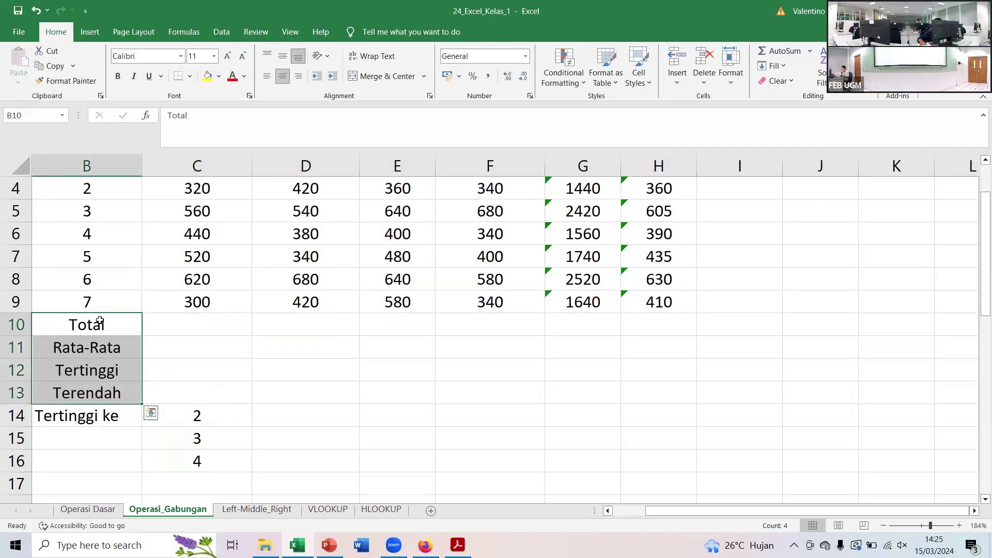
scroll(235, 342, up, 1)
scroll(235, 342, up, 1)
Enter =AVERAGE(C3:C9) in C11 to average the Penalaran Umum scores
click(202, 228)
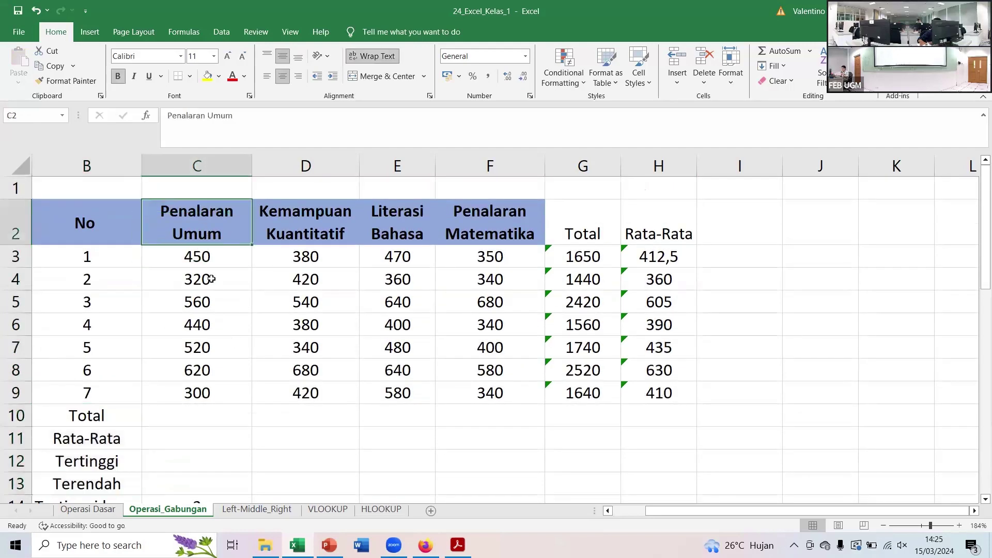
scroll(203, 284, down, 1)
scroll(213, 295, up, 1)
click(184, 443)
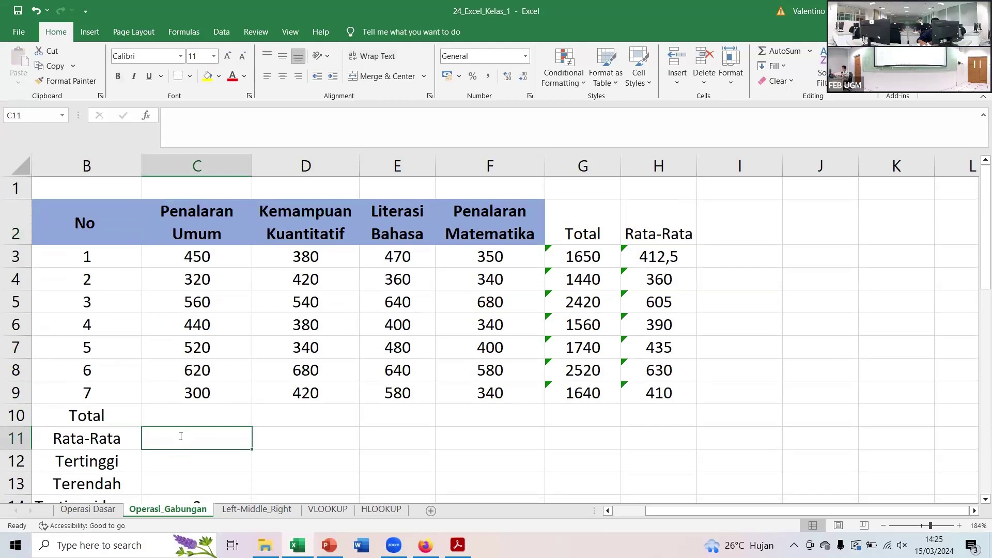
text(=A)
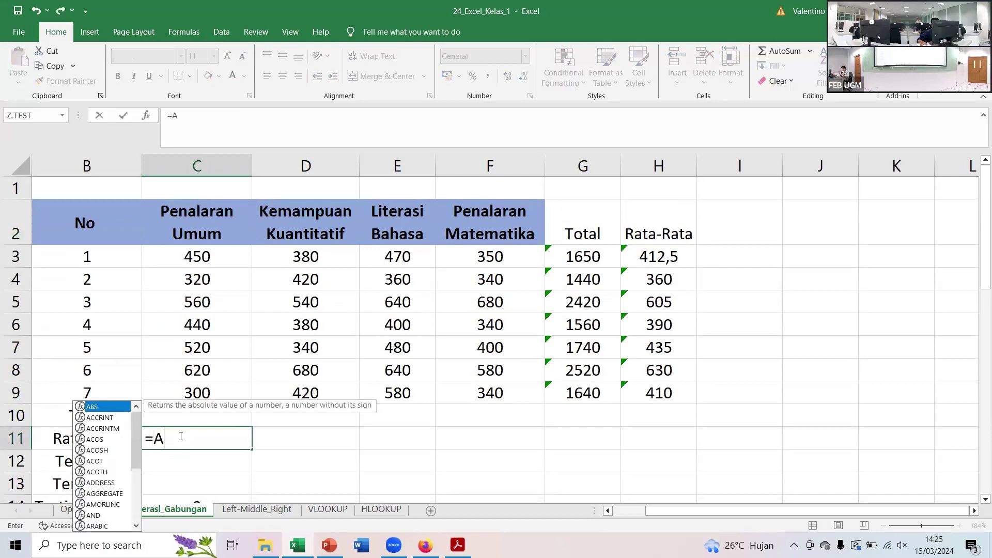
text(VERA)
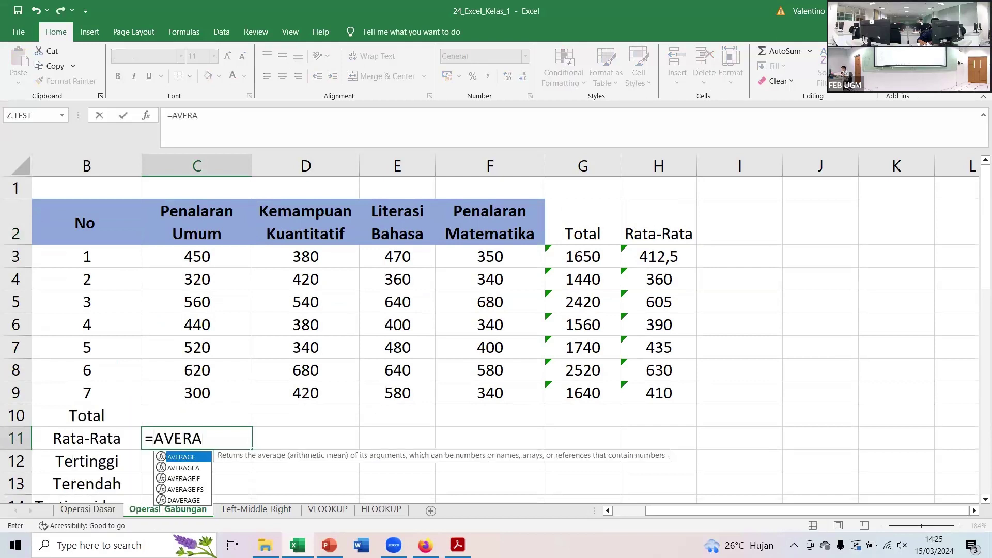
text(GE)
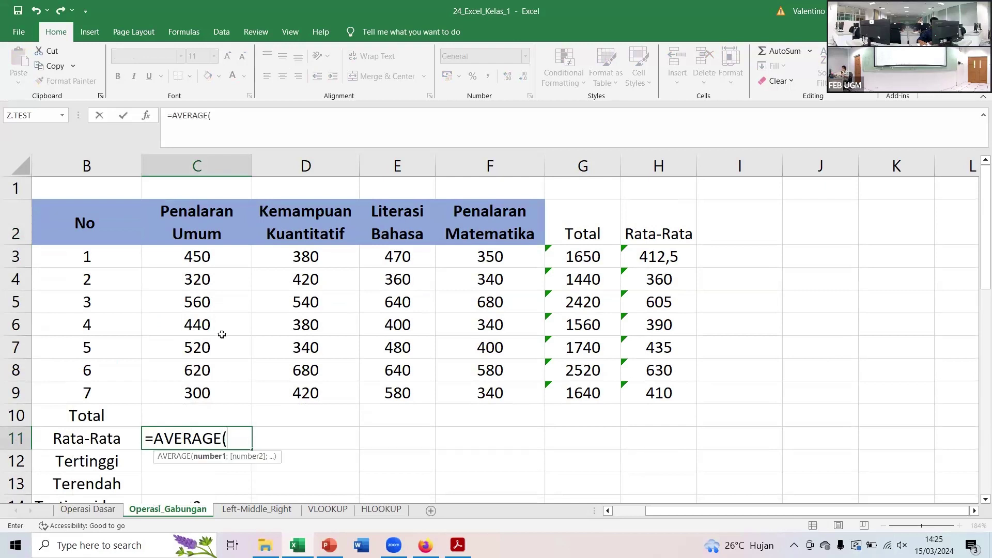
drag(179, 257, 179, 387)
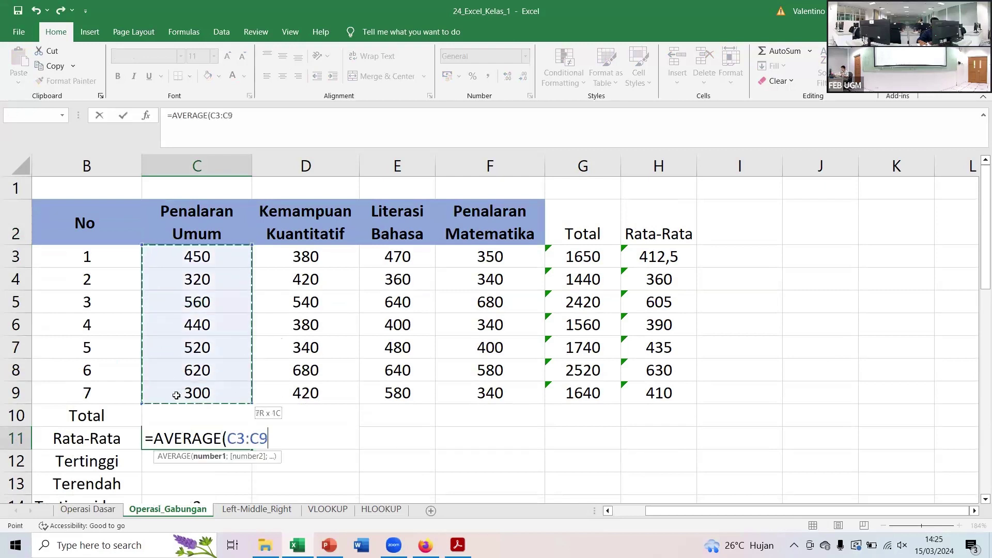
text())
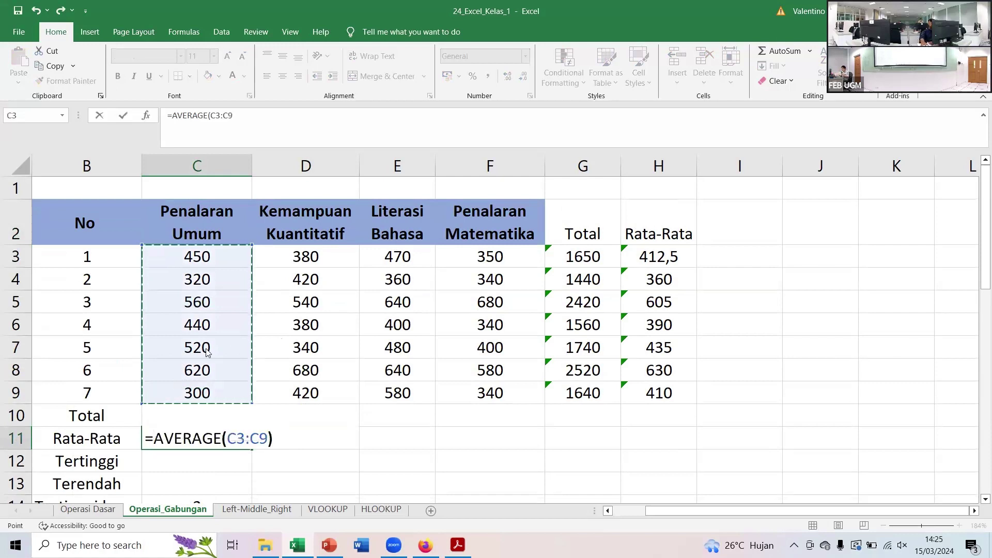
key(Return)
key(Up)
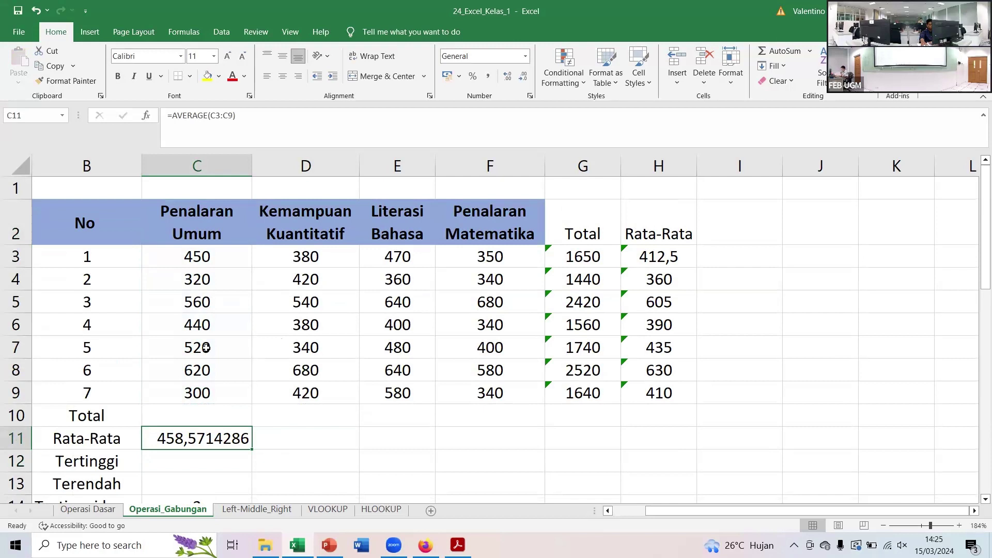
Move the Tertinggi, Terendah and Tertinggi ke block from B12:C16 down so that it starts at B15
key(Down)
key(Down)
key(Down)
key(Down)
key(Down)
key(Down)
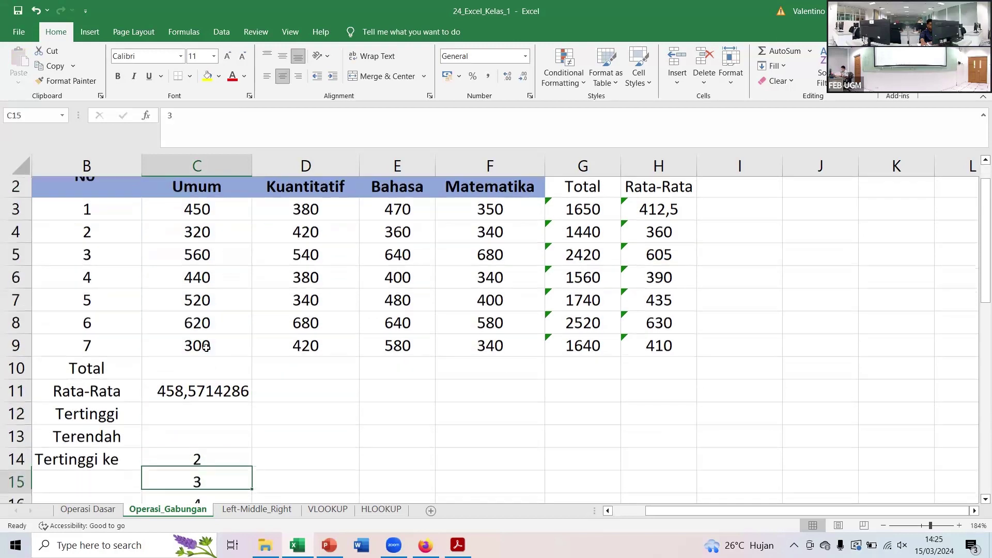
key(Up)
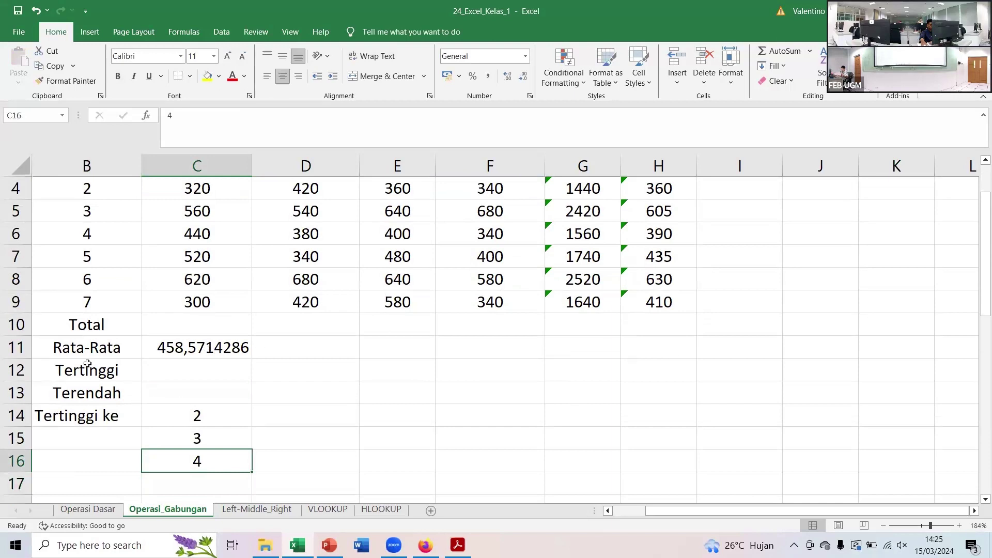
drag(91, 366, 197, 457)
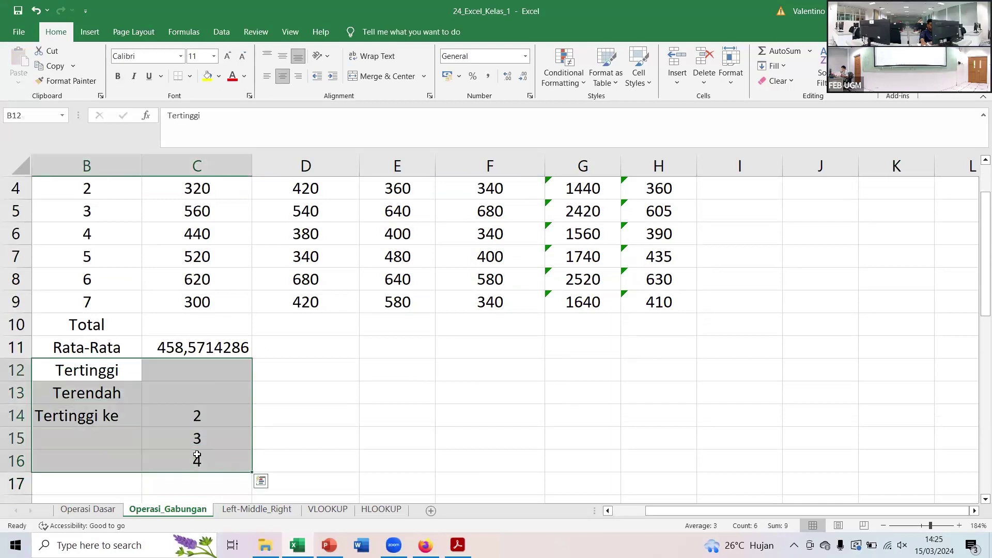
key(ctrl+c)
click(124, 432)
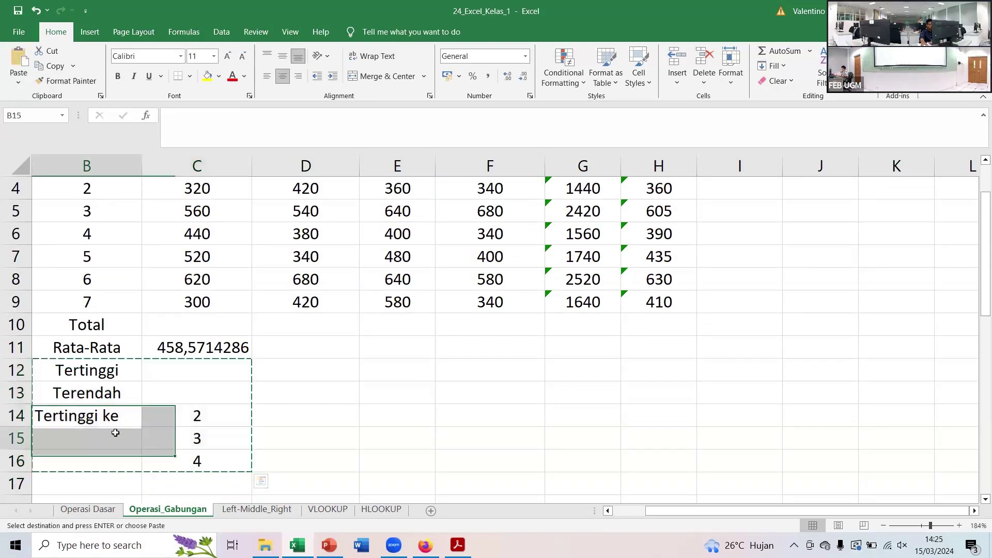
drag(115, 433, 197, 481)
key(Return)
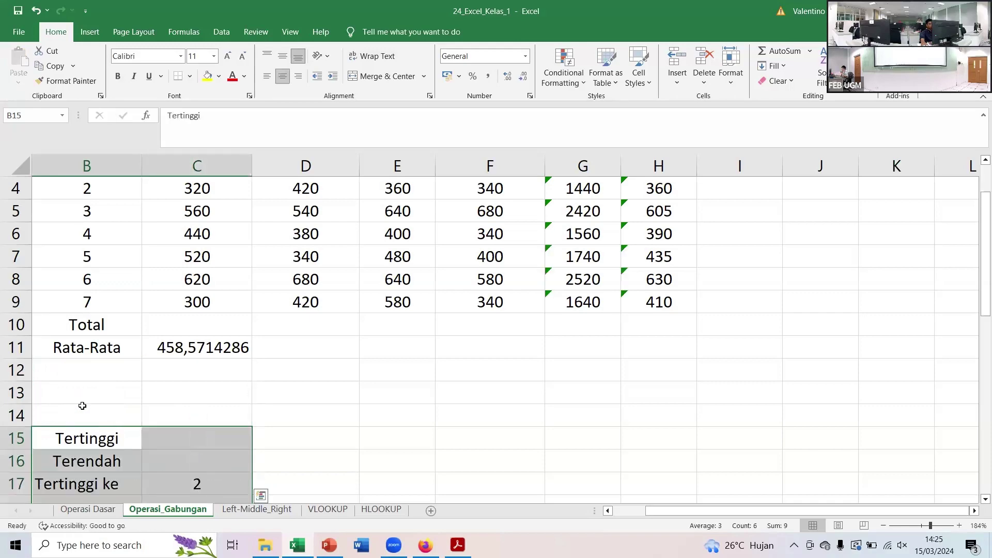
Fill the Rata-Rata formula from C11 across to F11 for the remaining subjects
click(110, 362)
scroll(110, 362, up, 1)
scroll(111, 370, down, 1)
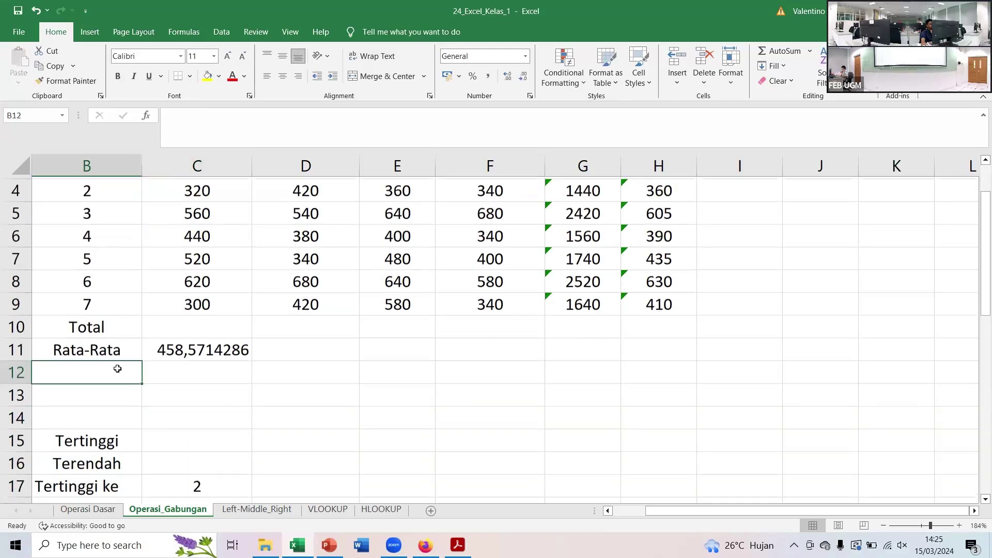
scroll(127, 370, up, 1)
click(227, 444)
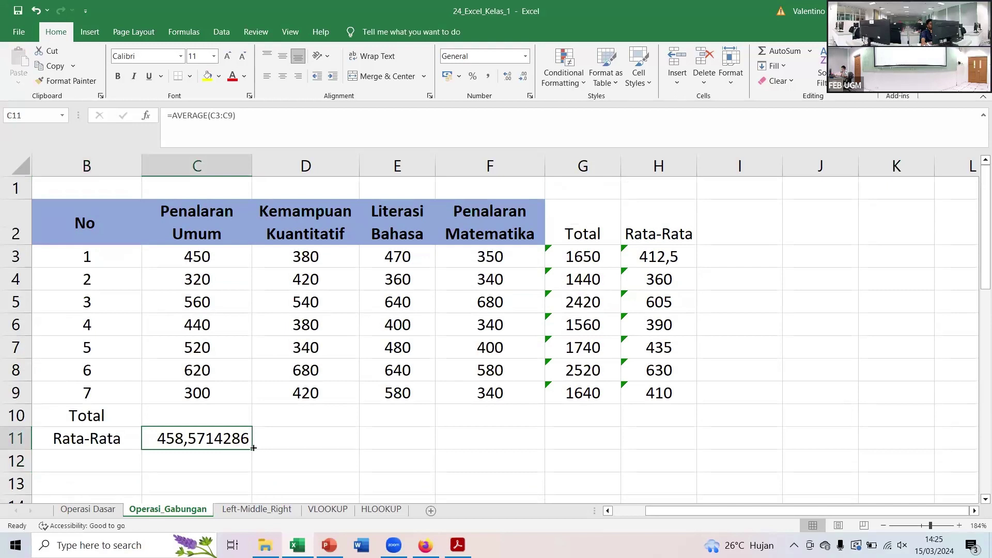
drag(252, 449, 459, 452)
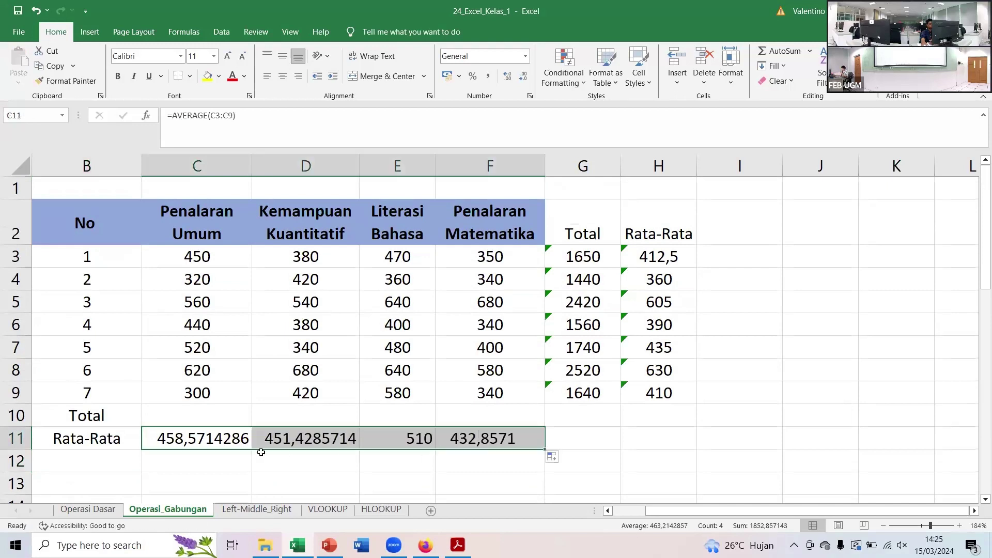
Enter the row labels MEDIAN in B12 and MODE in B13
click(95, 458)
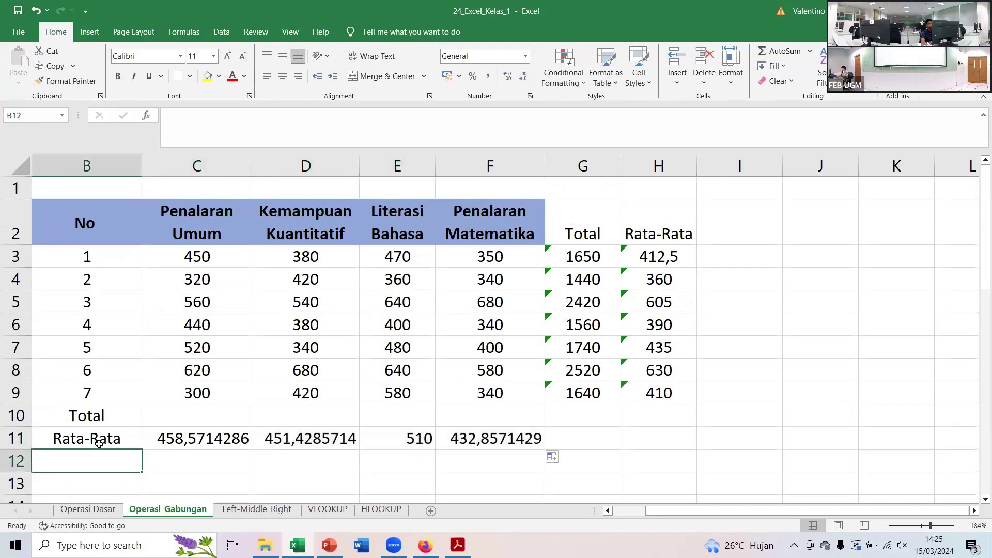
text(MEA)
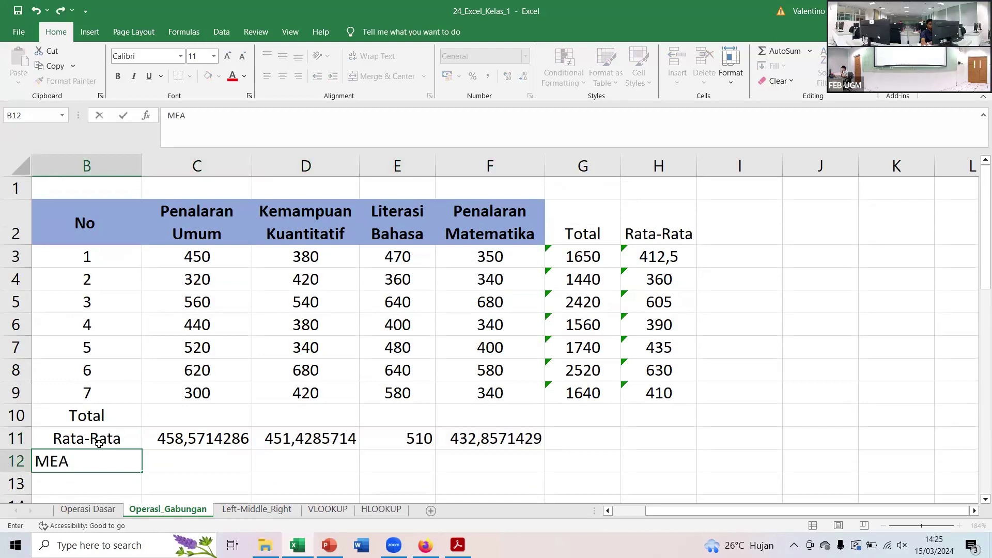
key(BackSpace)
text(DIA)
text(N)
key(Return)
text(MODE)
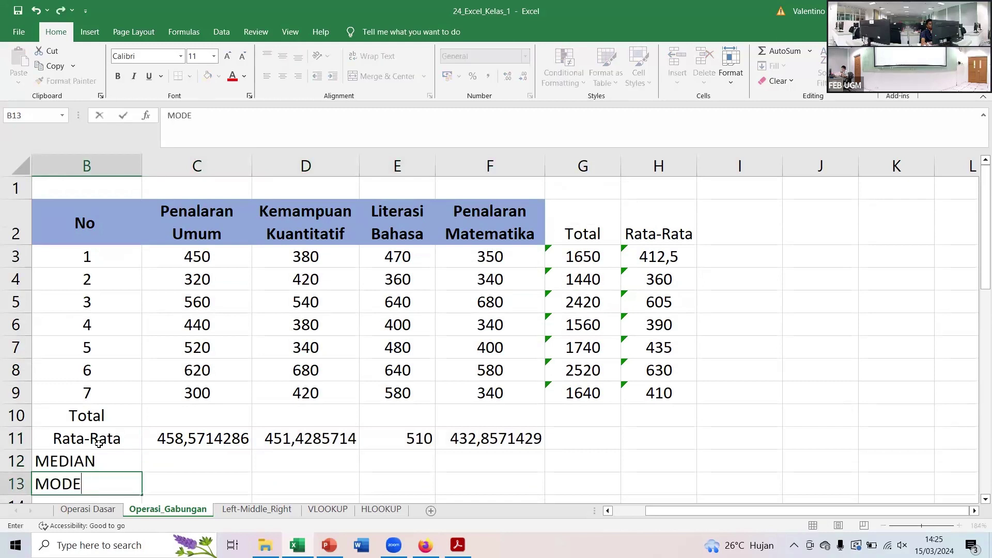
key(Tab)
Enter =MEDIAN(C3:C9) in C12 to get the median of the Penalaran Umum scores
key(Up)
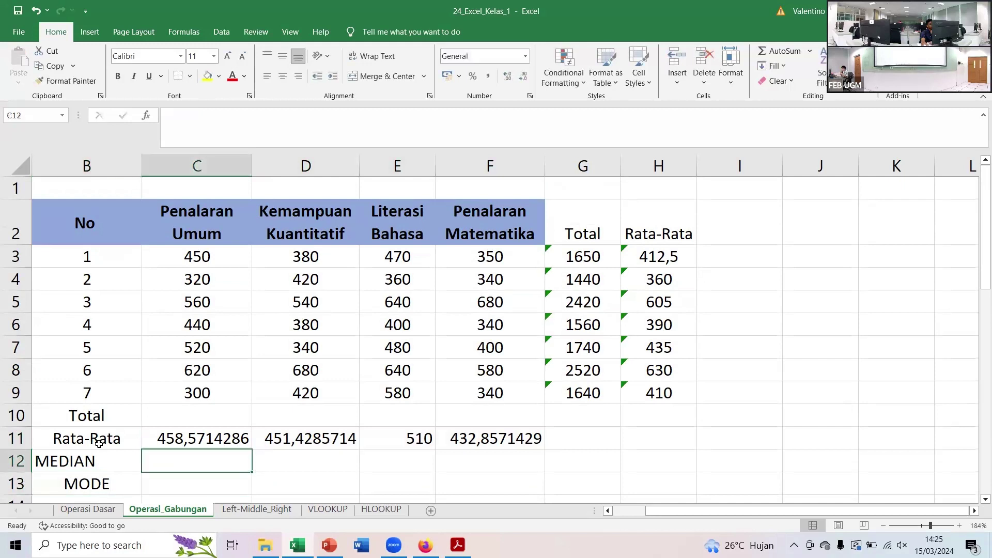
text(=)
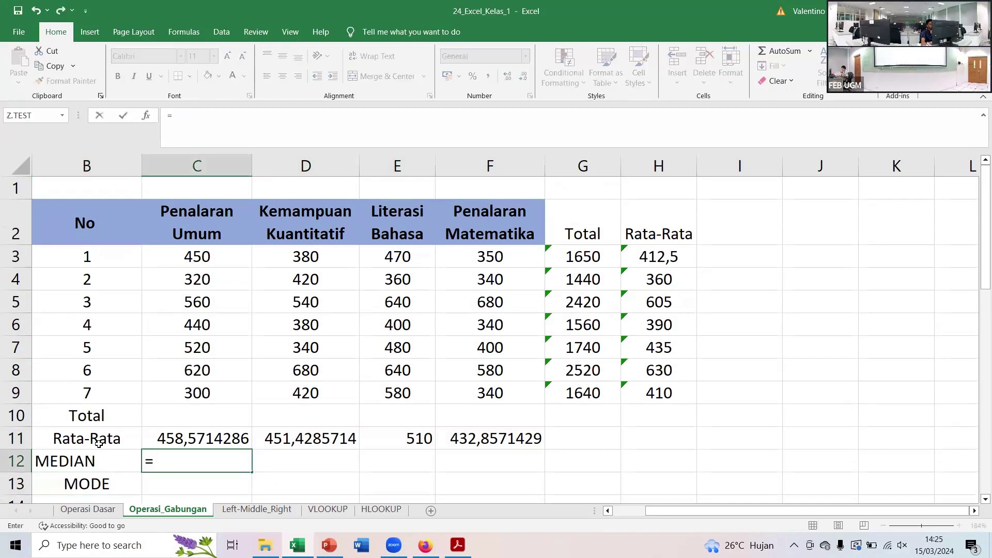
text(MED)
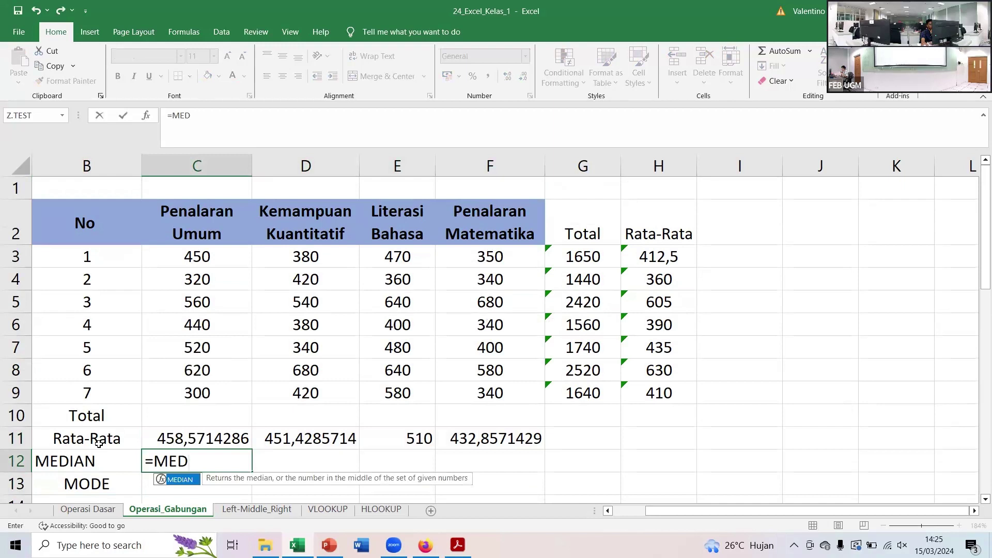
double_click(179, 480)
drag(191, 256, 185, 391)
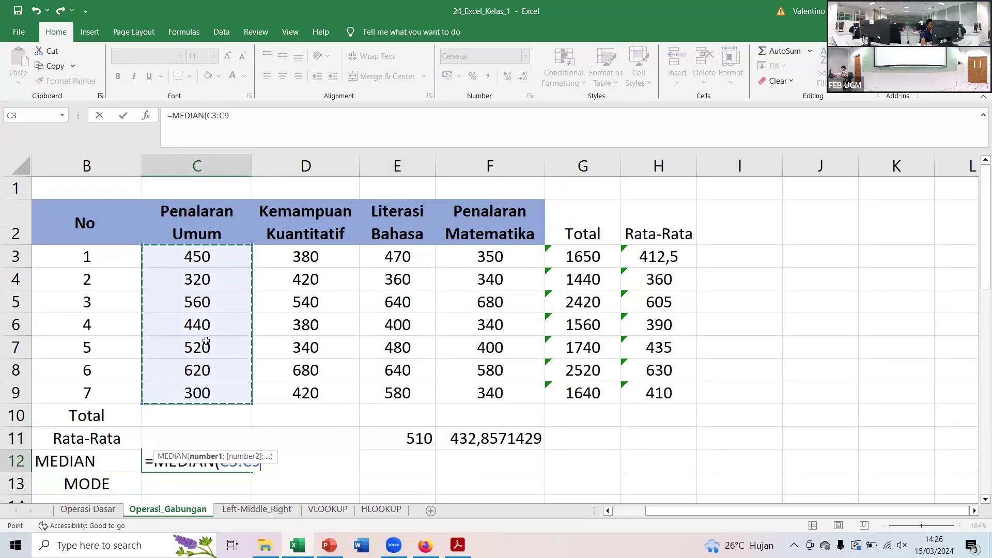
text())
key(Return)
key(Up)
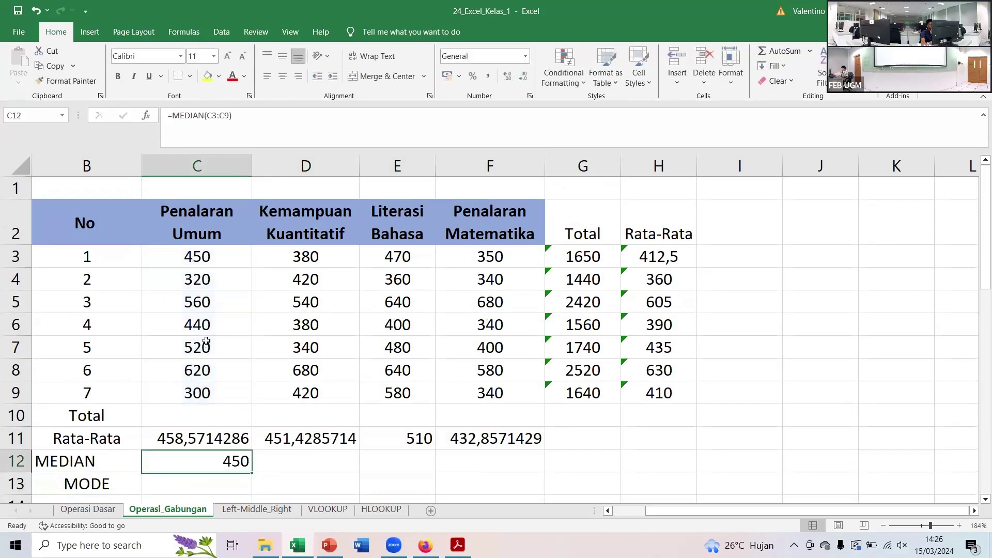
Enter =MODE.SNGL(C3:C9) in C13 to get the mode of the Penalaran Umum scores
scroll(206, 341, down, 2)
double_click(213, 391)
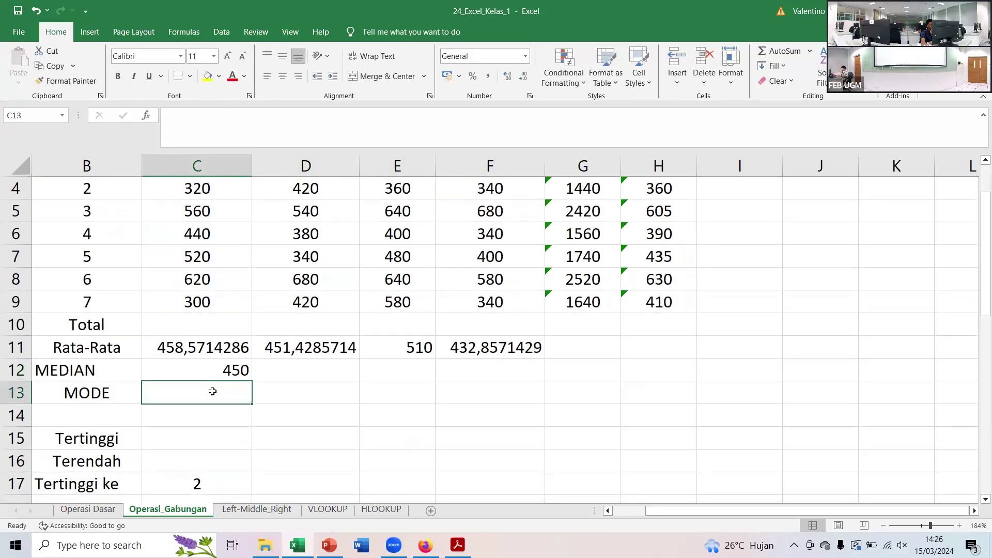
text(=MO)
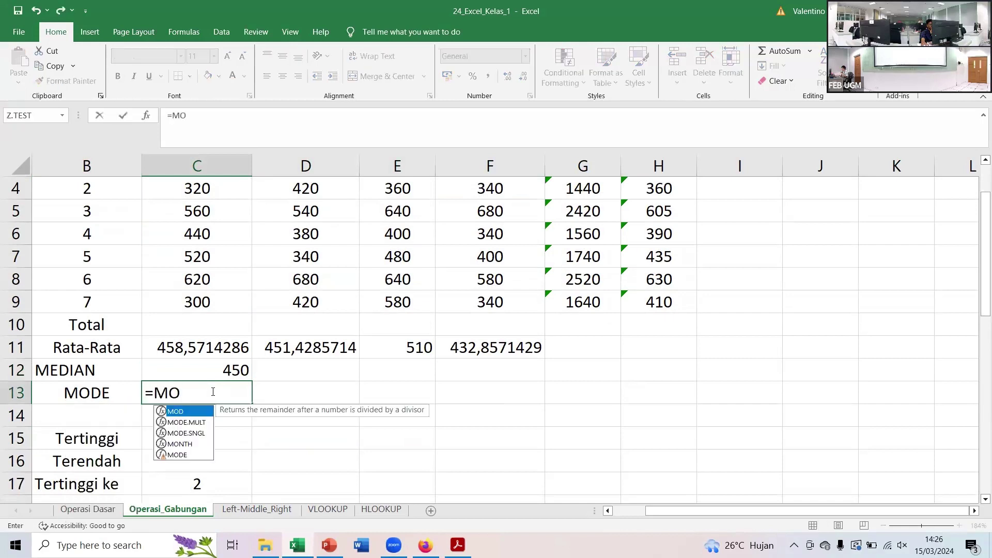
text(DE)
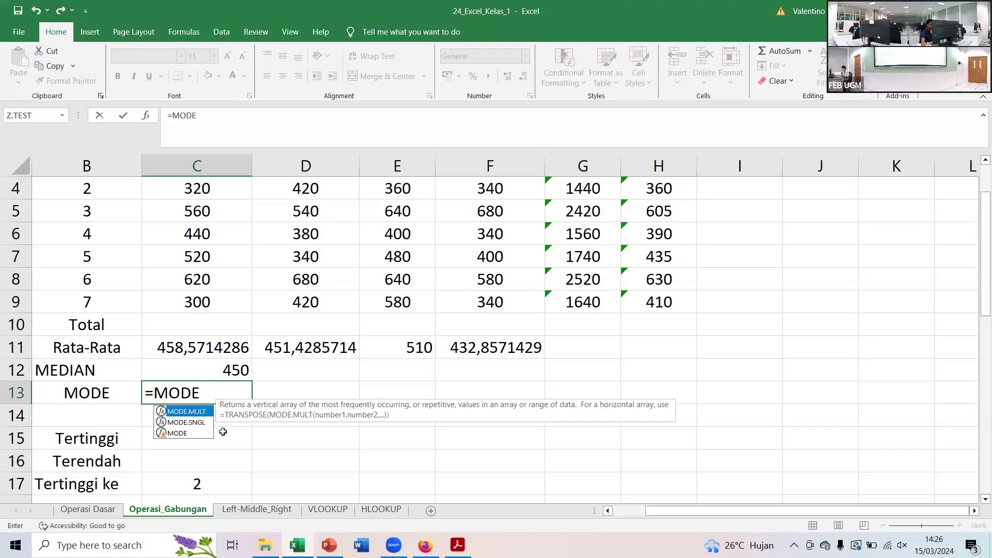
double_click(198, 419)
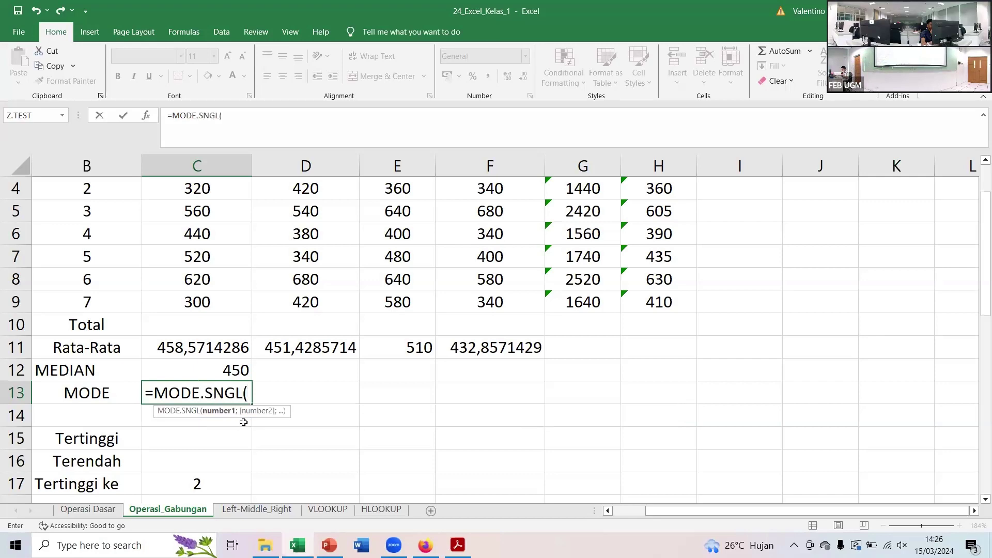
scroll(186, 215, up, 1)
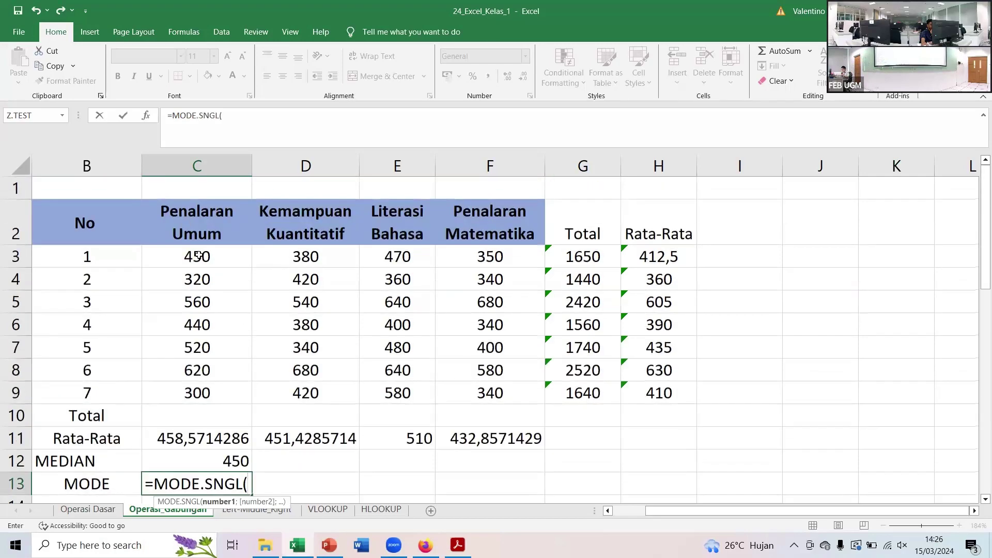
drag(197, 253, 187, 391)
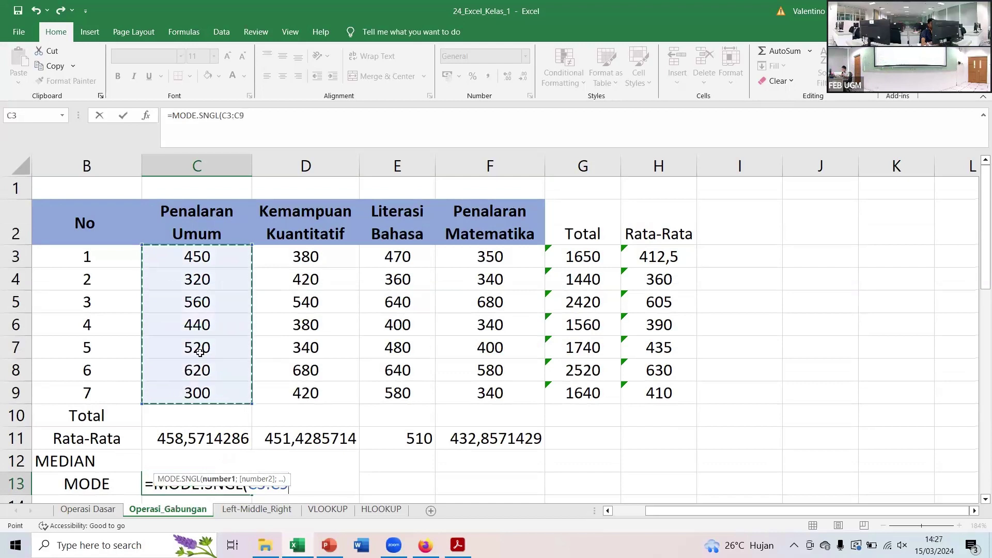
text())
key(Return)
key(Up)
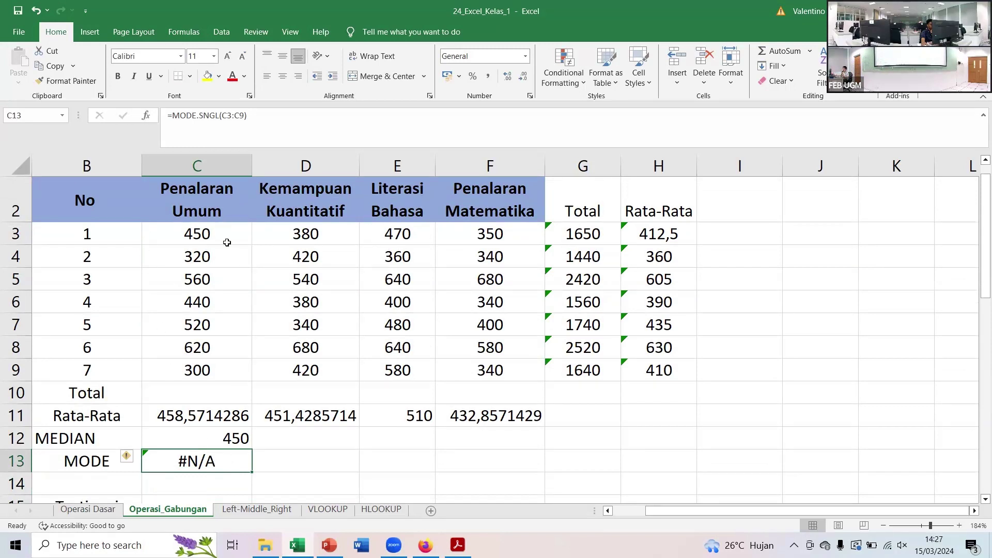
Change participant 7's Penalaran Umum score in C9 to 450 so that one score occurs twice
click(213, 371)
text(450)
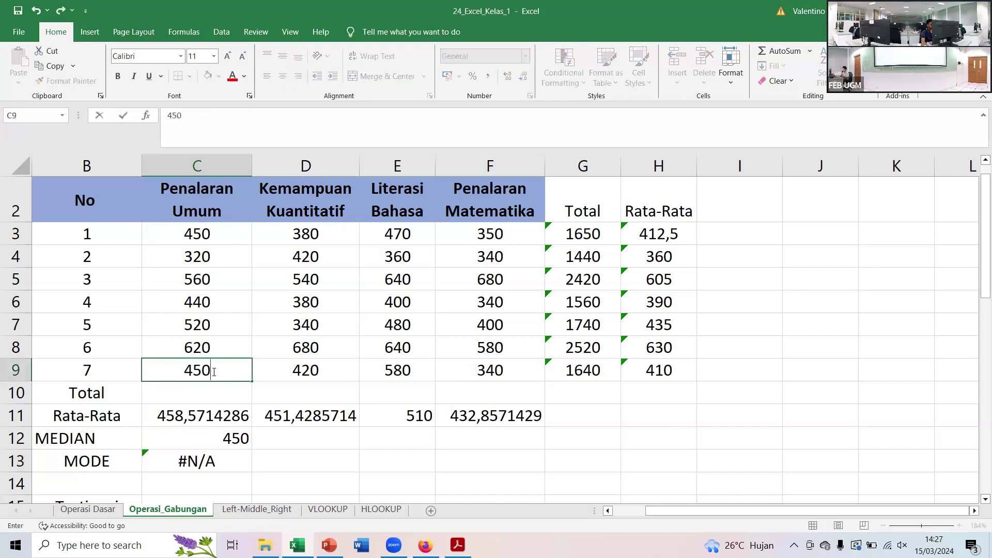
key(Return)
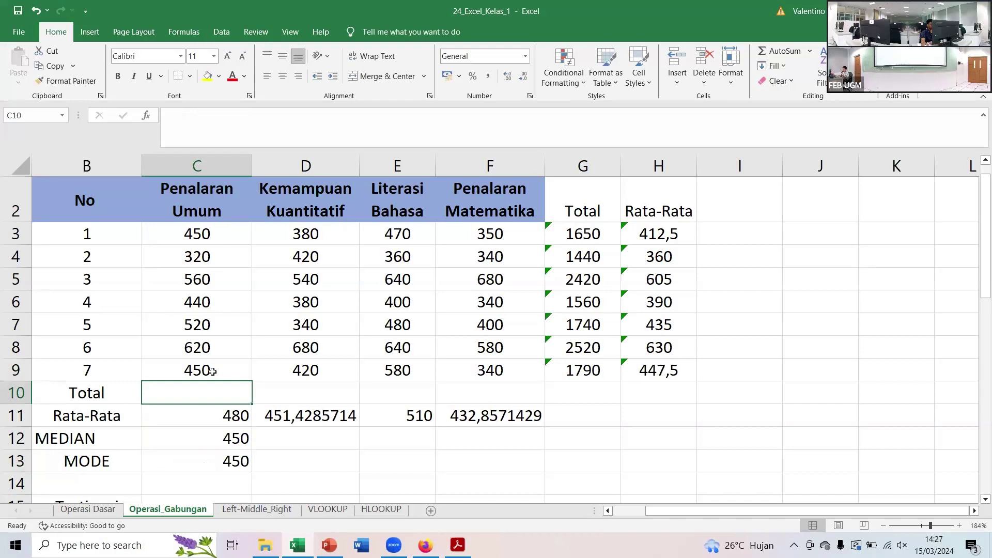
click(212, 371)
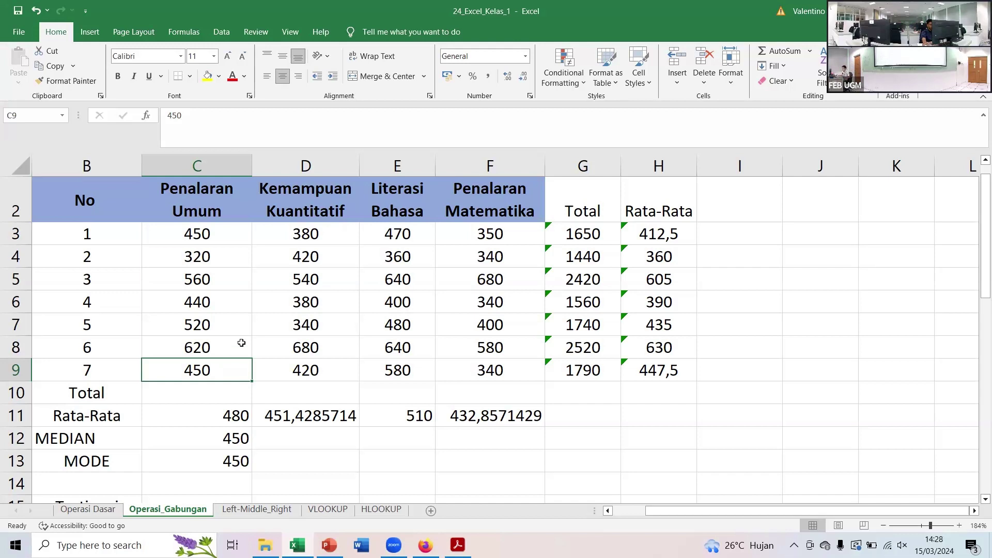
Enter =MAX(C3:C9) in C15 for the Tertinggi row and fill it across to F15
scroll(260, 340, down, 1)
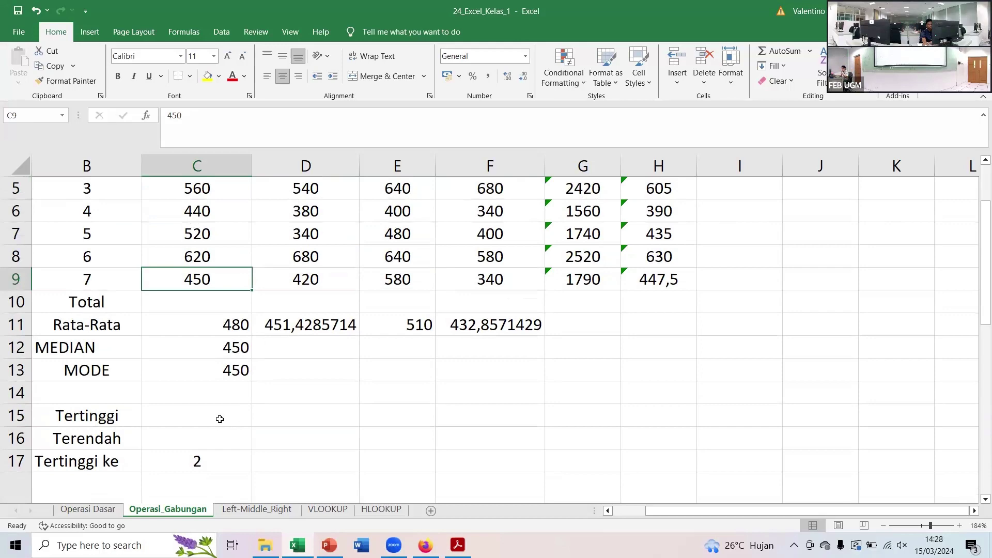
click(928, 530)
scroll(403, 429, up, 1)
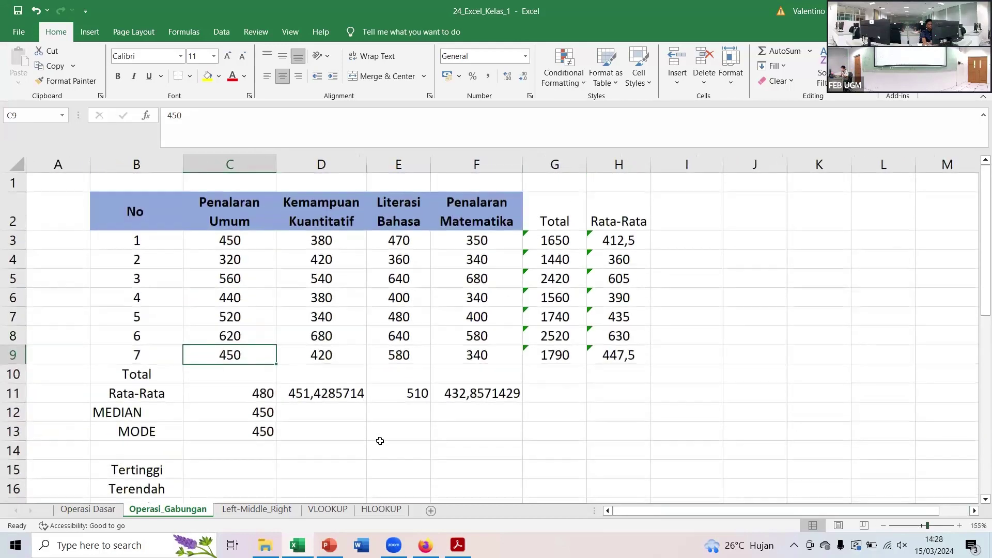
click(235, 466)
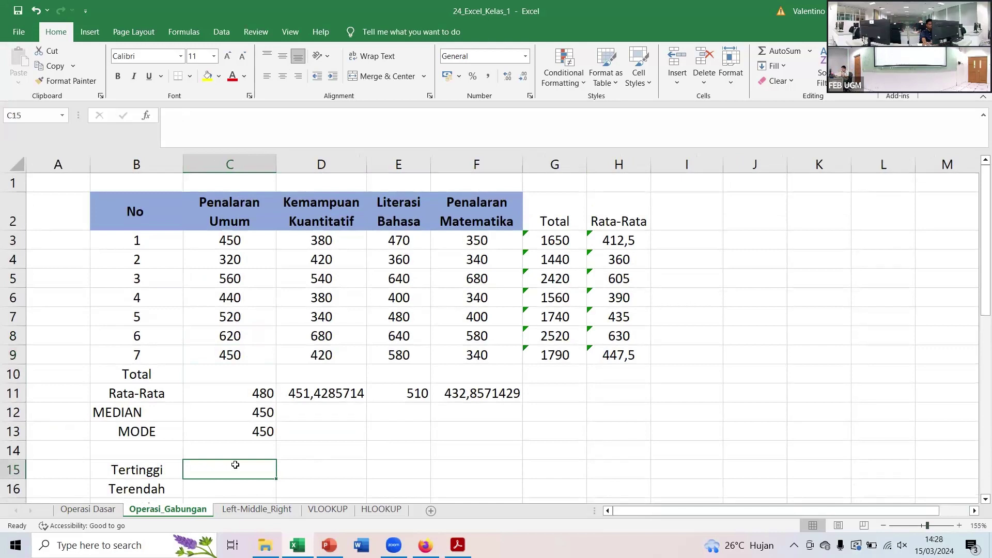
text(=)
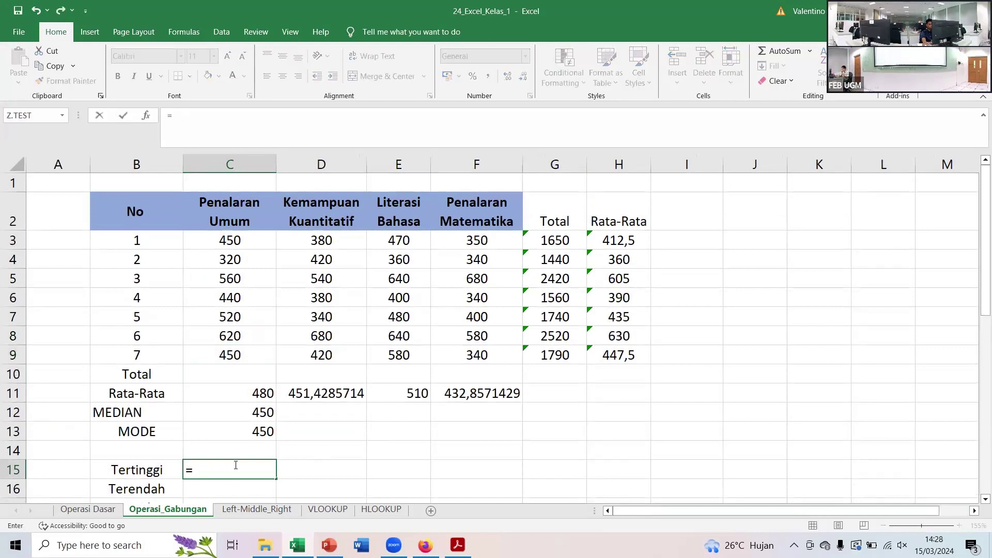
text(MAX)
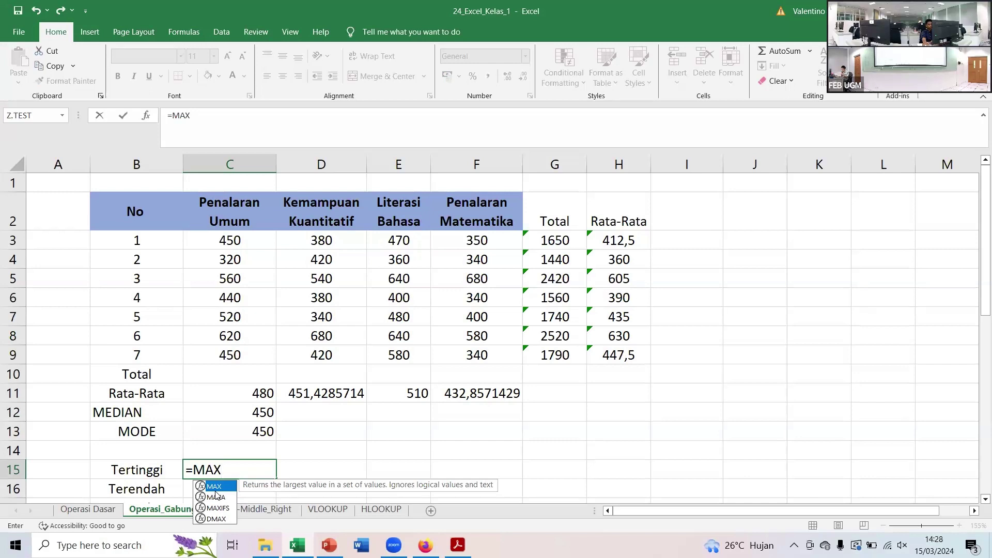
text(()
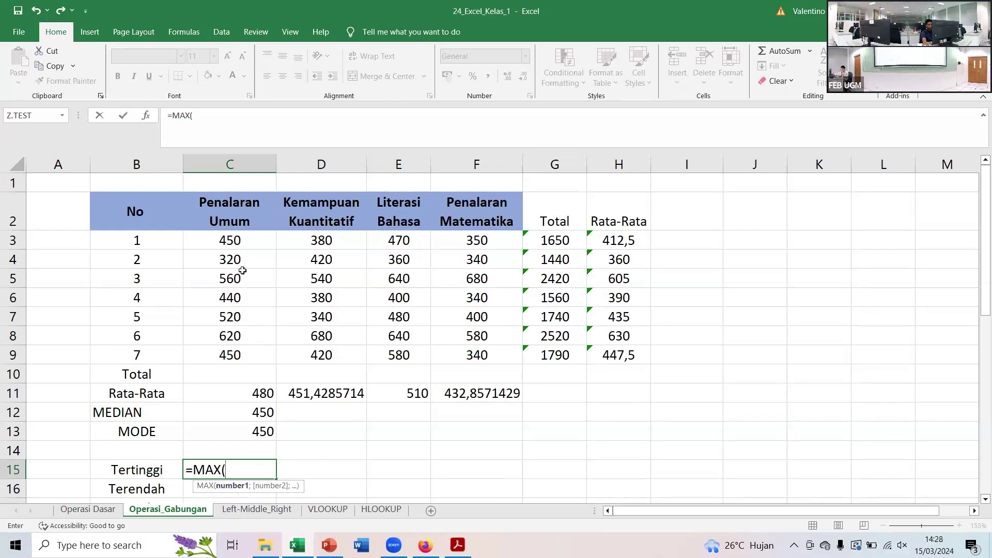
drag(220, 238, 217, 352)
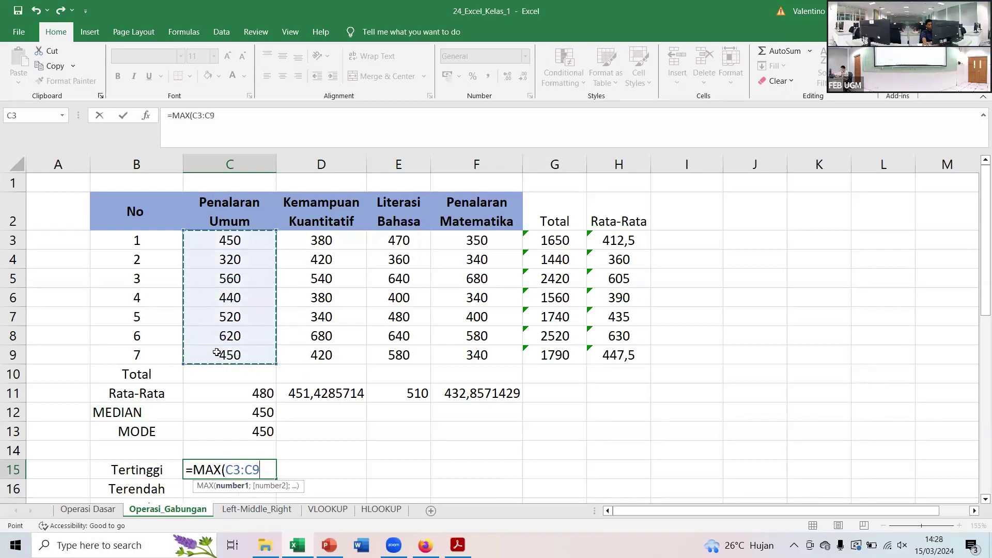
text())
key(ctrl+Return)
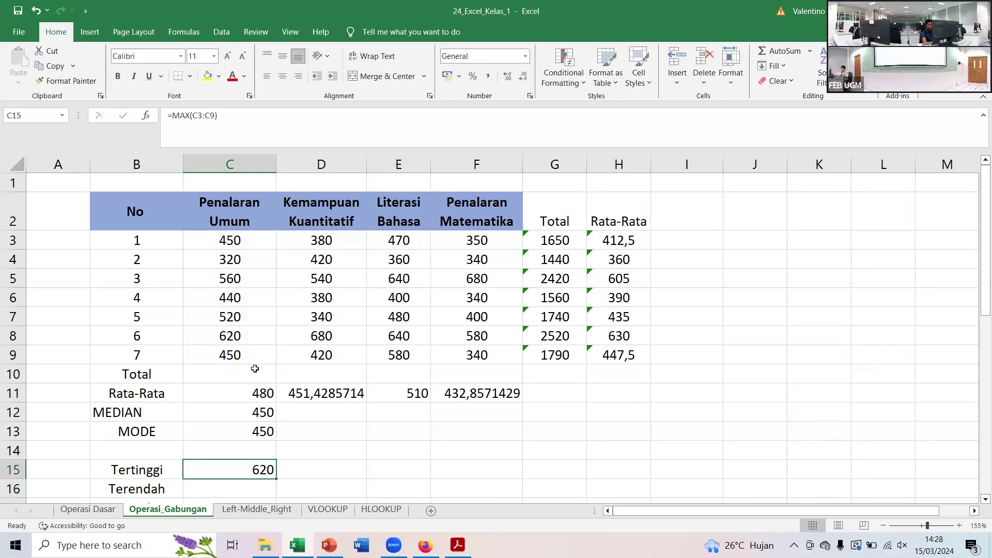
drag(275, 481, 478, 478)
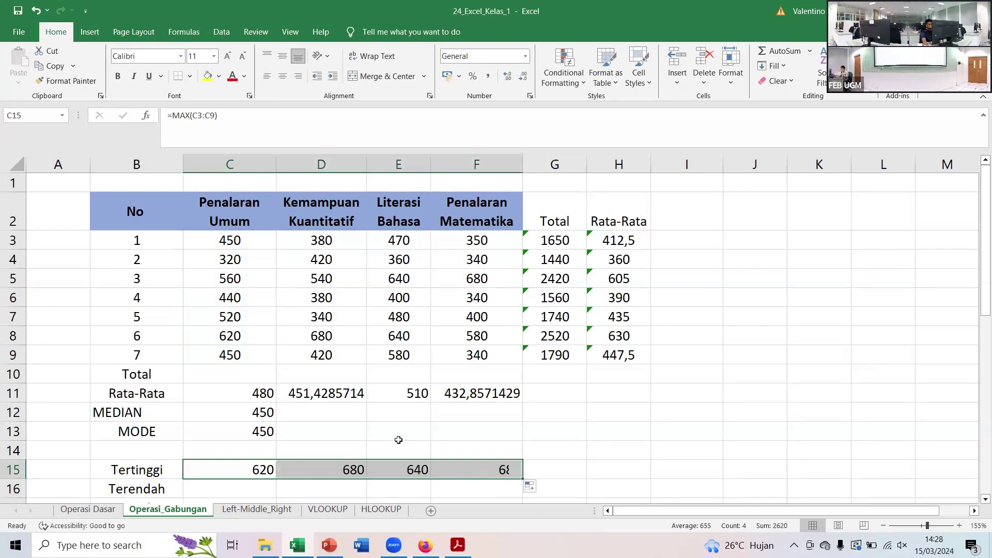
Enter =MIN(C3:C9) in C16 for the Terendah row and fill it across to F16
scroll(351, 419, down, 1)
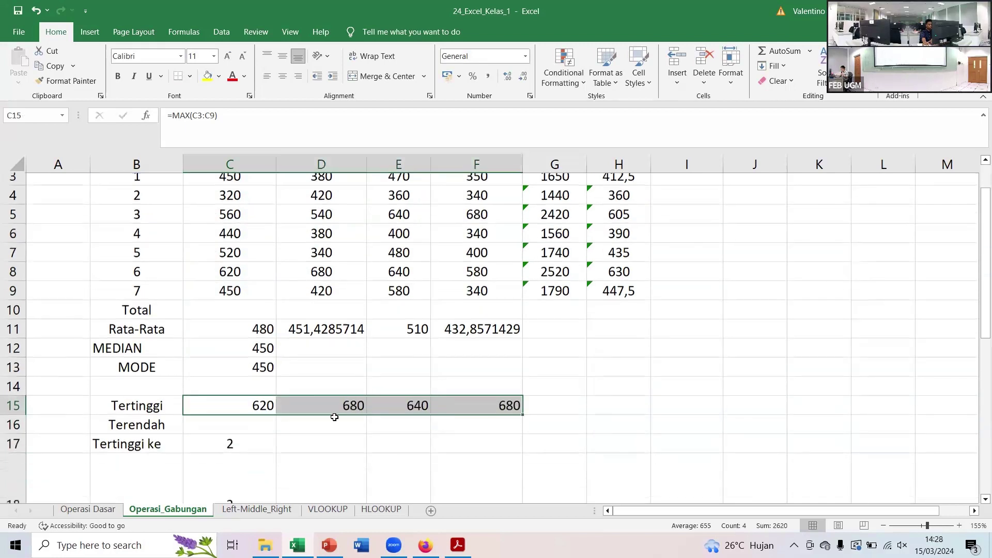
click(228, 410)
text(=)
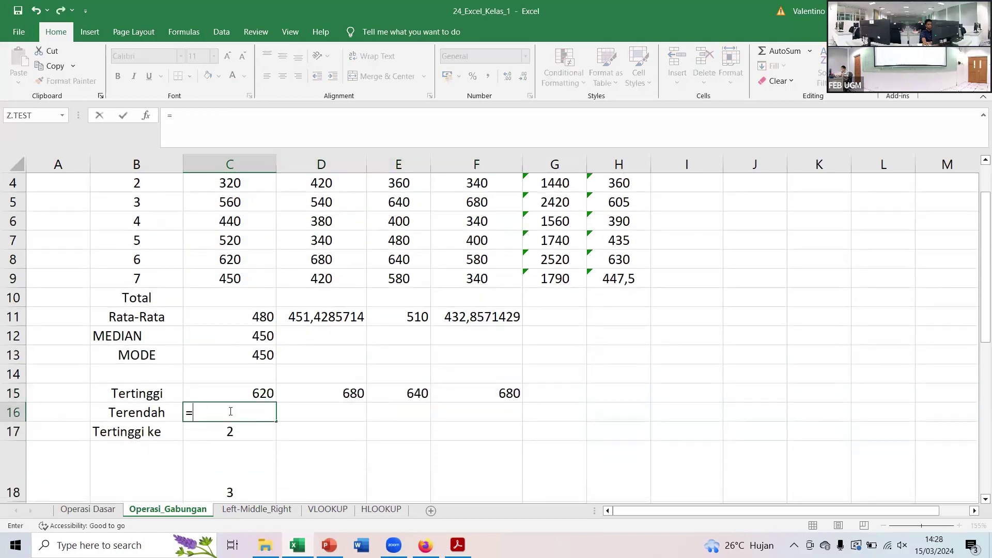
text(MIN()
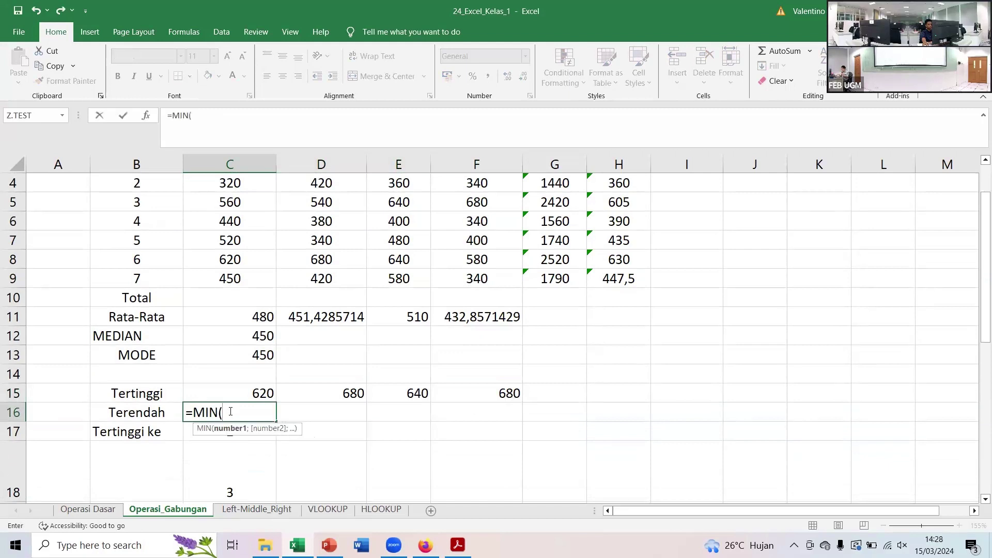
scroll(297, 308, up, 3)
drag(231, 239, 235, 357)
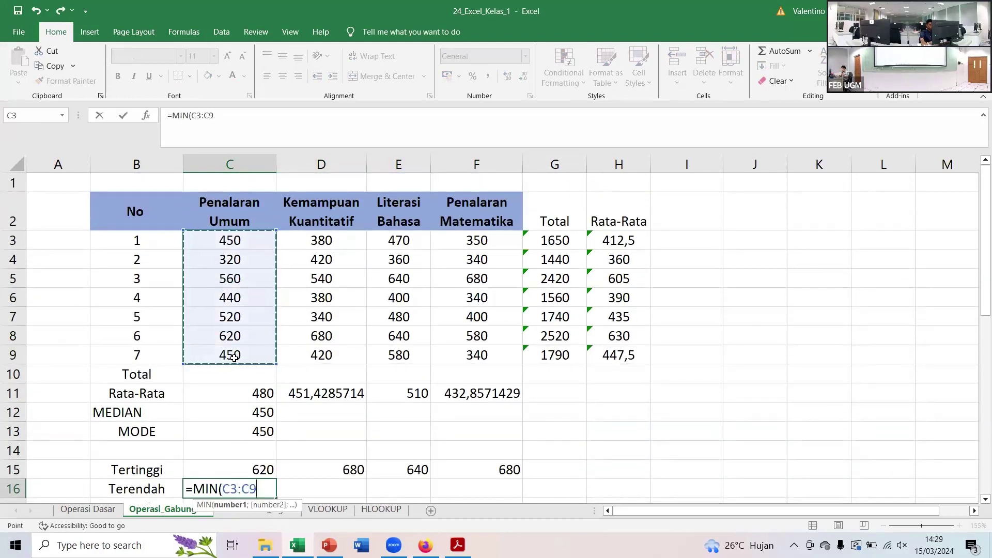
text())
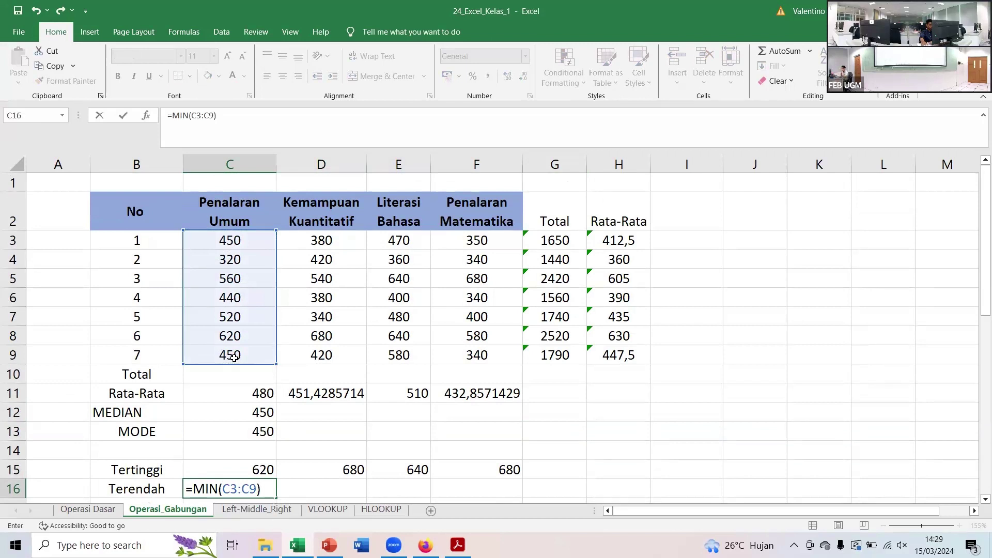
key(Return)
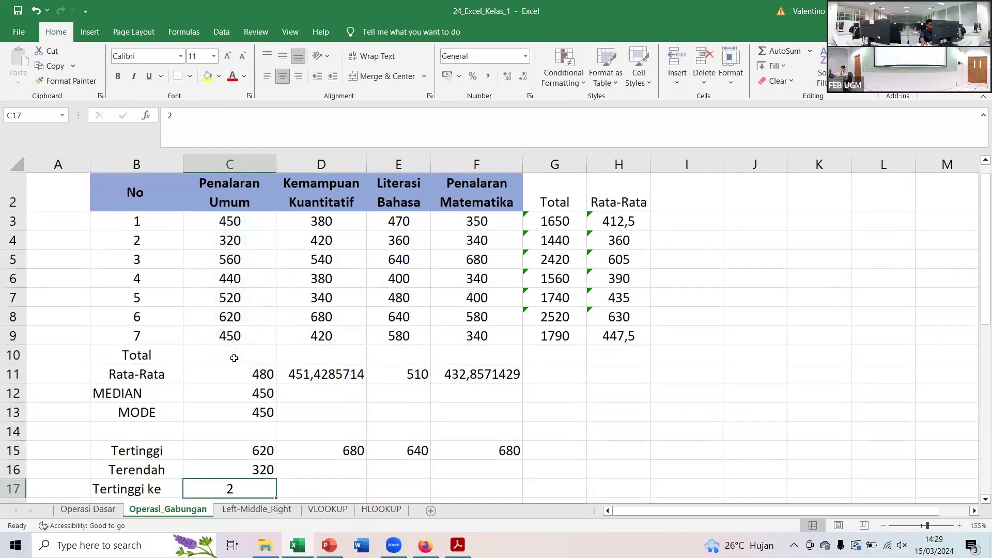
scroll(287, 426, down, 1)
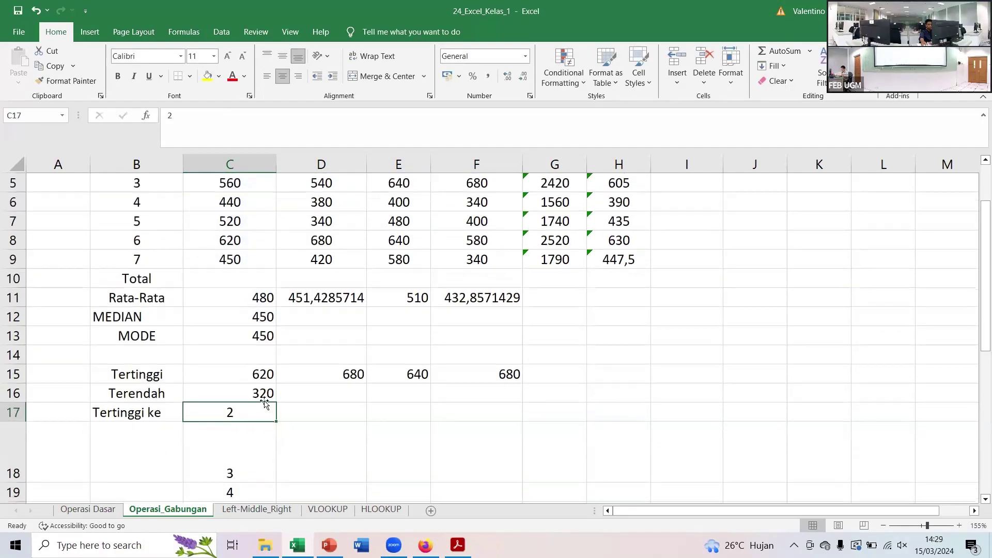
click(265, 392)
drag(339, 402, 516, 399)
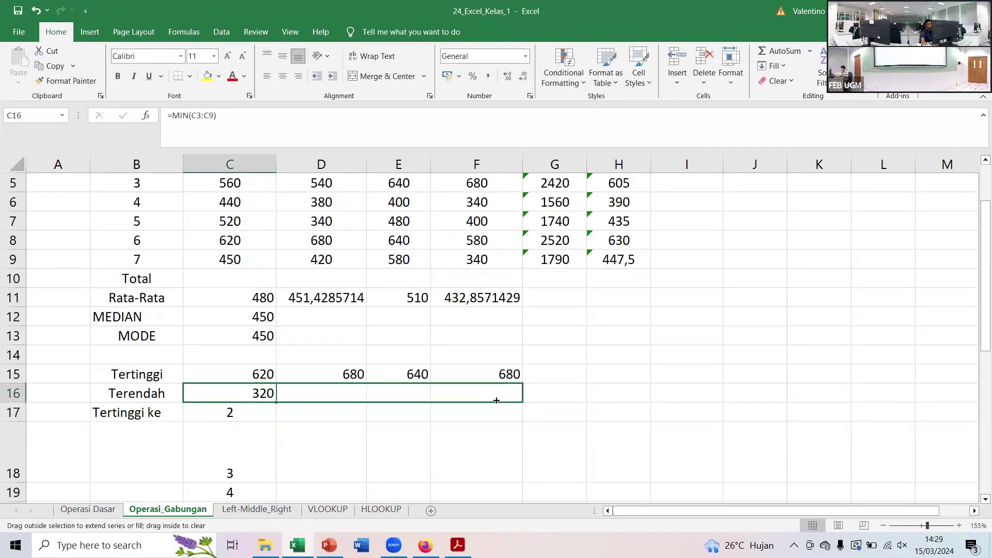
Centre the Tertinggi and Terendah values in C15:F16 horizontally
click(251, 374)
drag(308, 371, 485, 392)
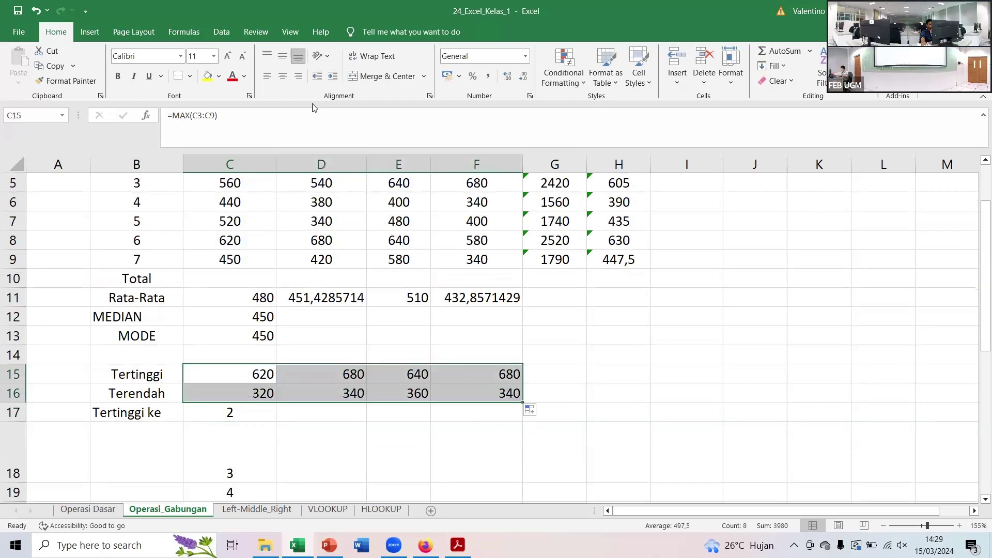
click(305, 410)
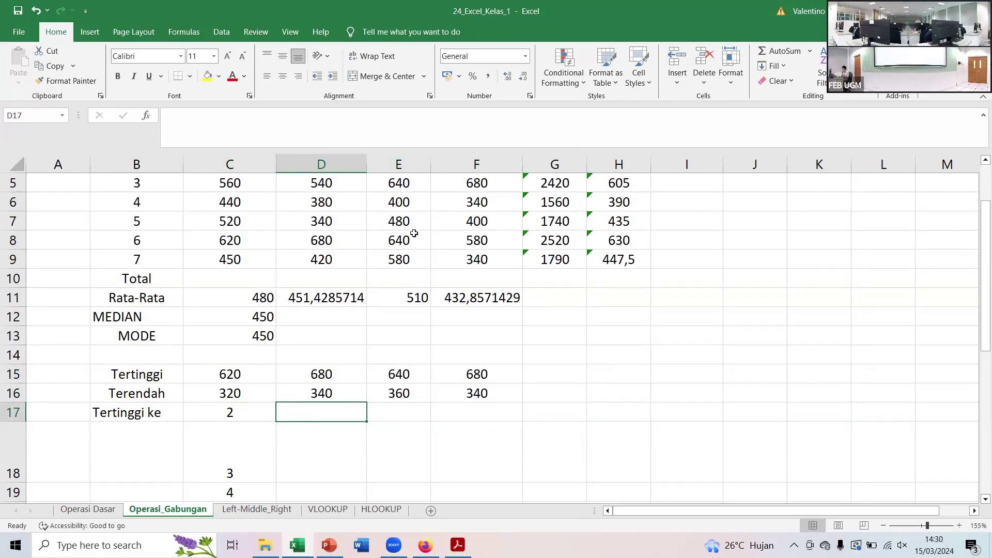
scroll(427, 299, up, 1)
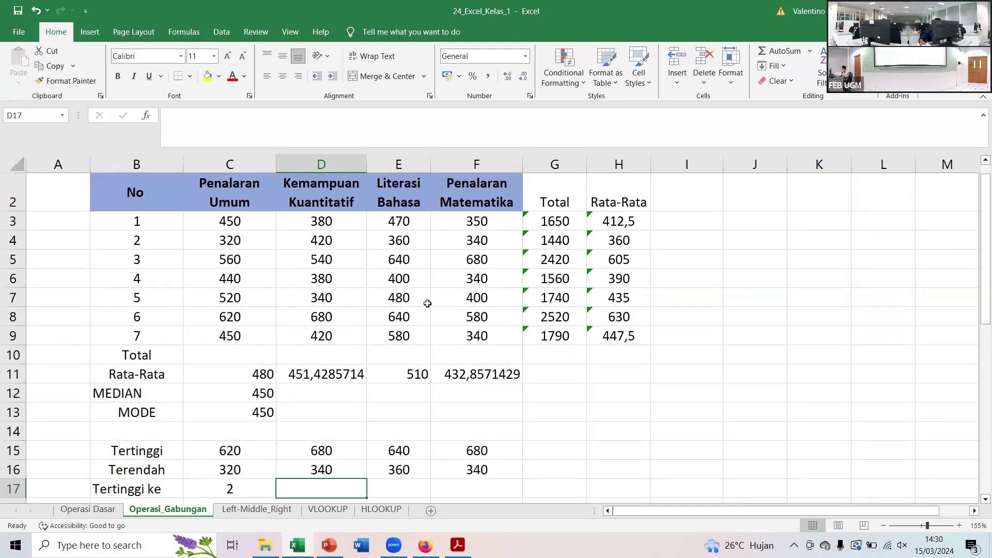
Enter =LARGE(C3:C9;C17) in D17 to find the second-highest Penalaran Umum score
text(=L)
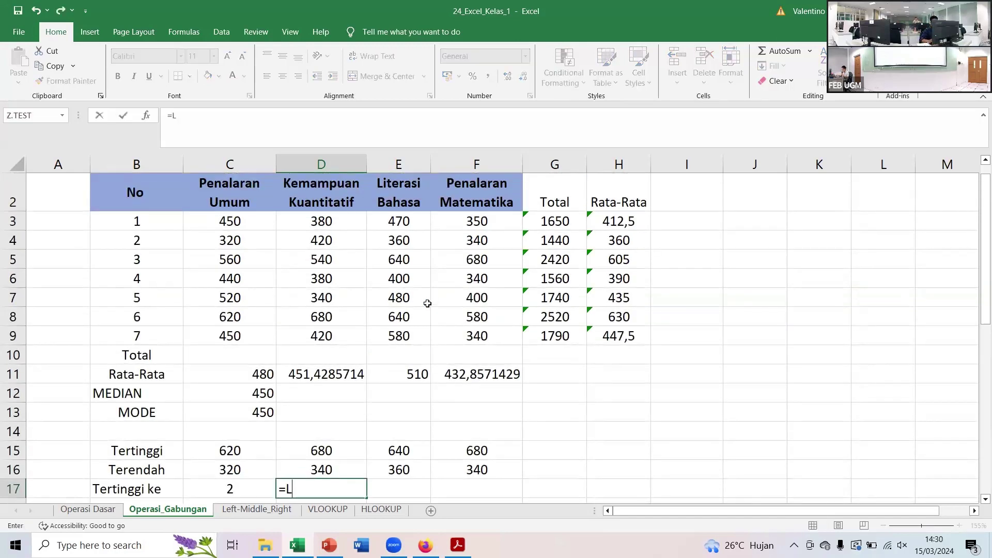
text(ARGE)
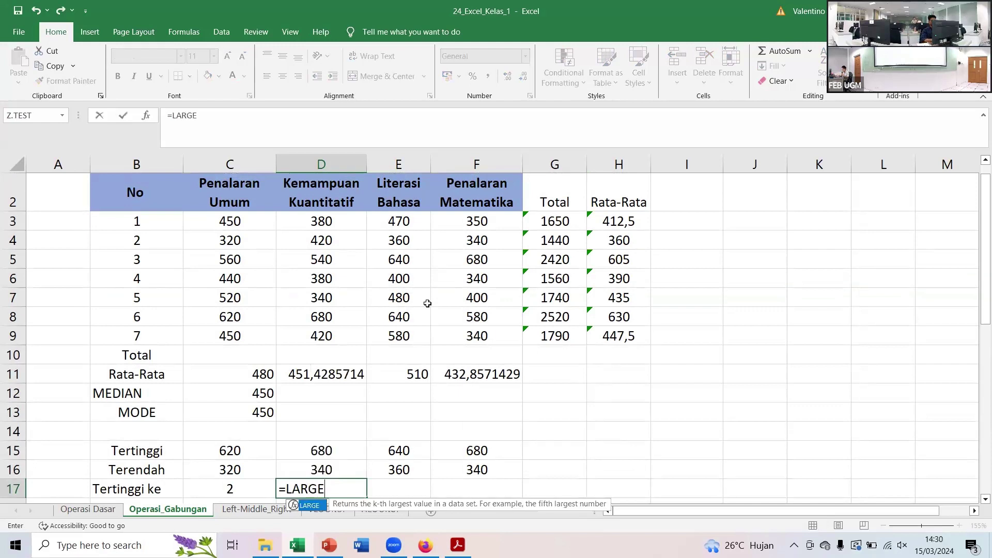
text(()
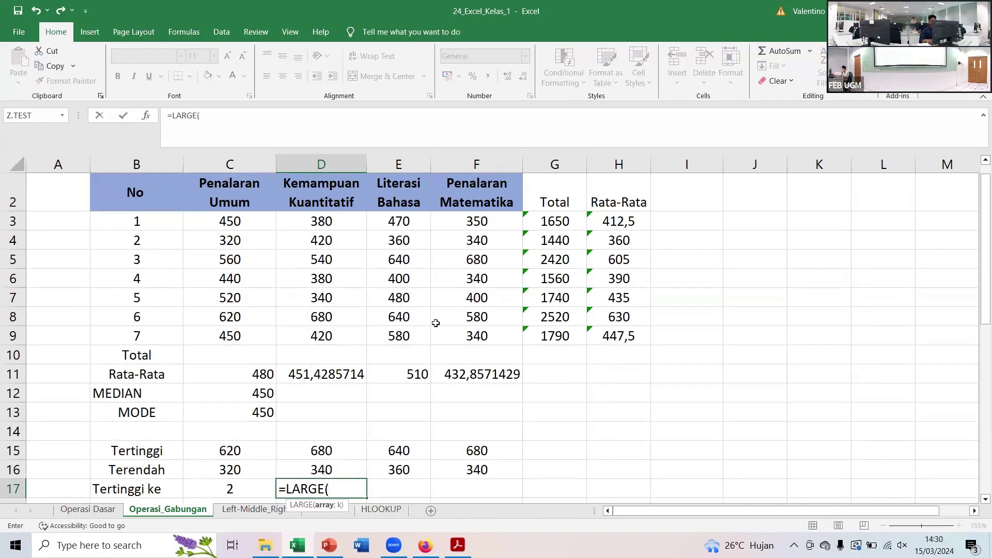
drag(234, 220, 221, 340)
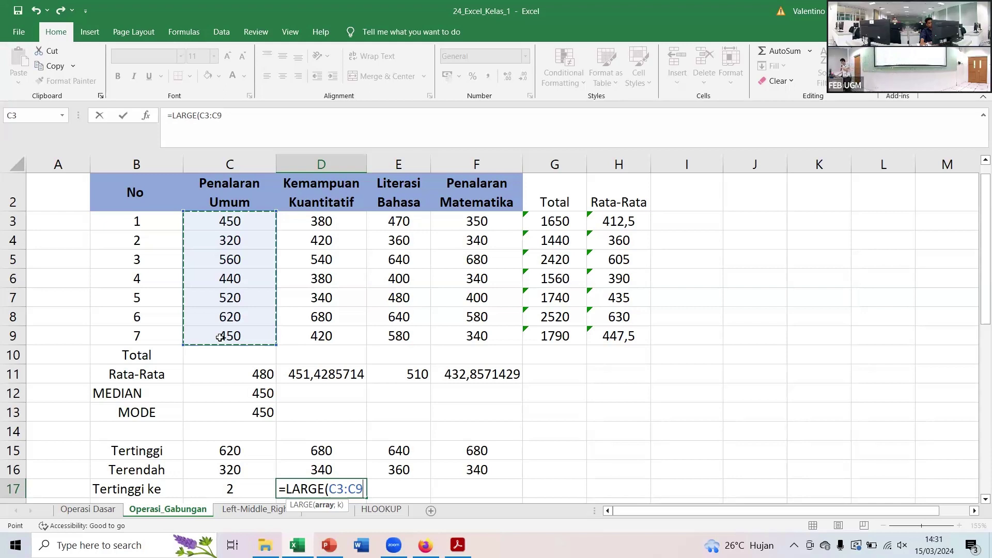
text(;)
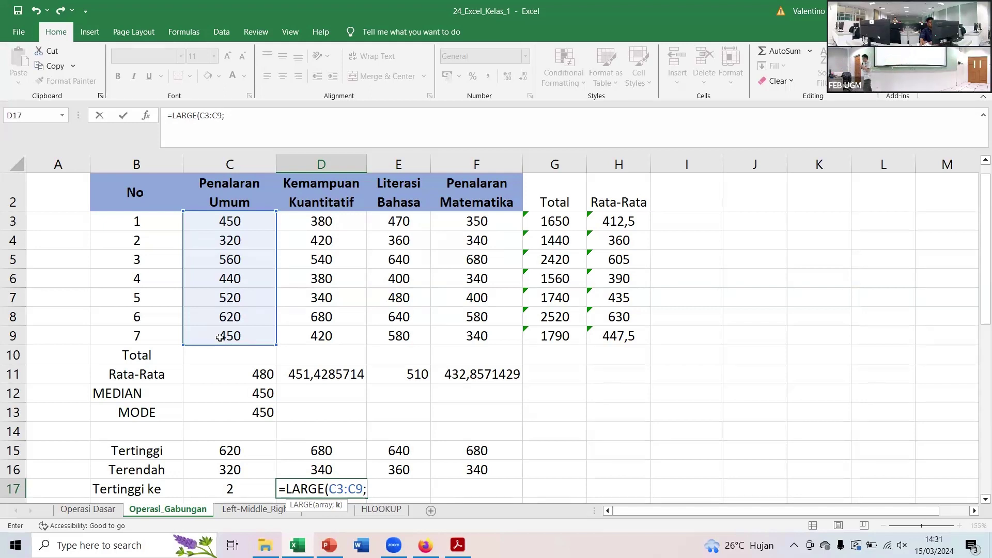
key(BackSpace)
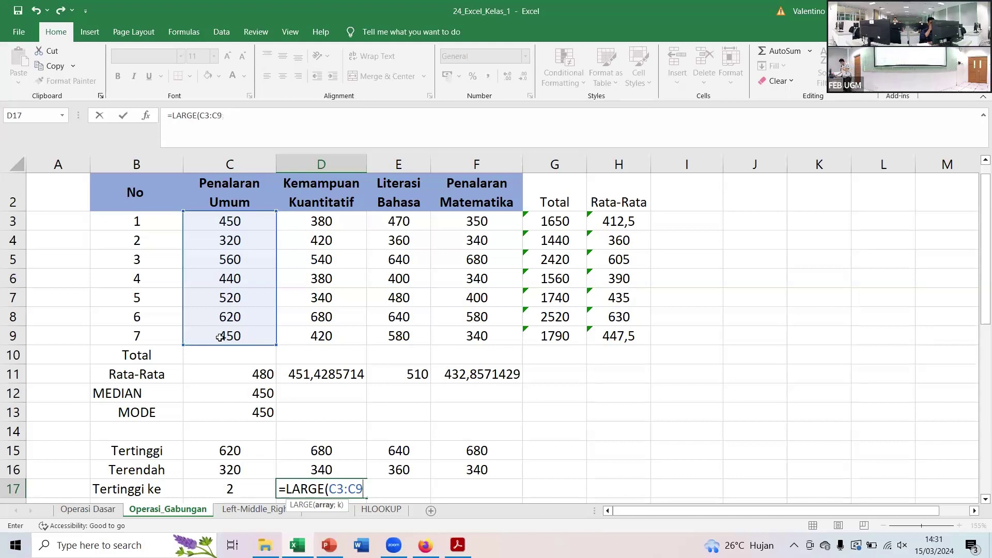
text(,)
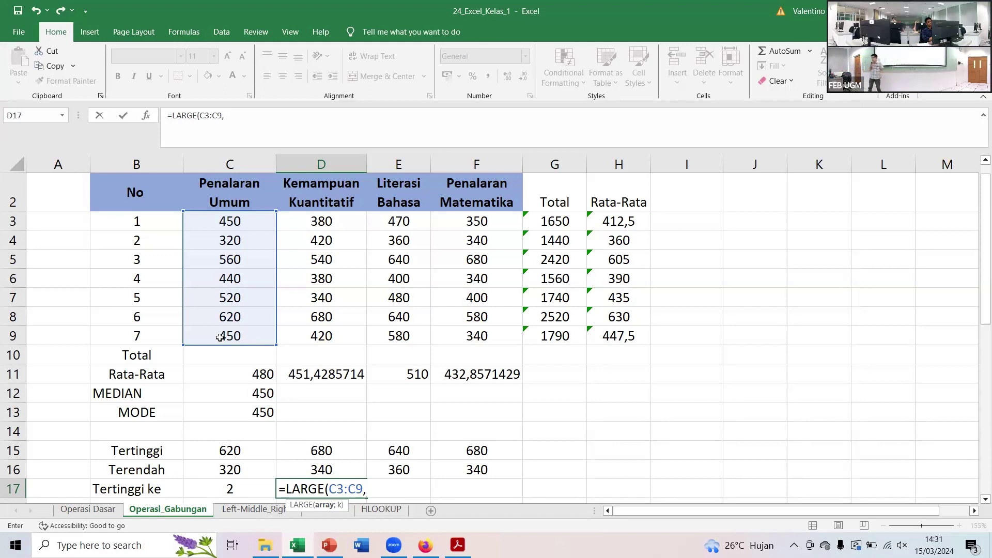
key(BackSpace)
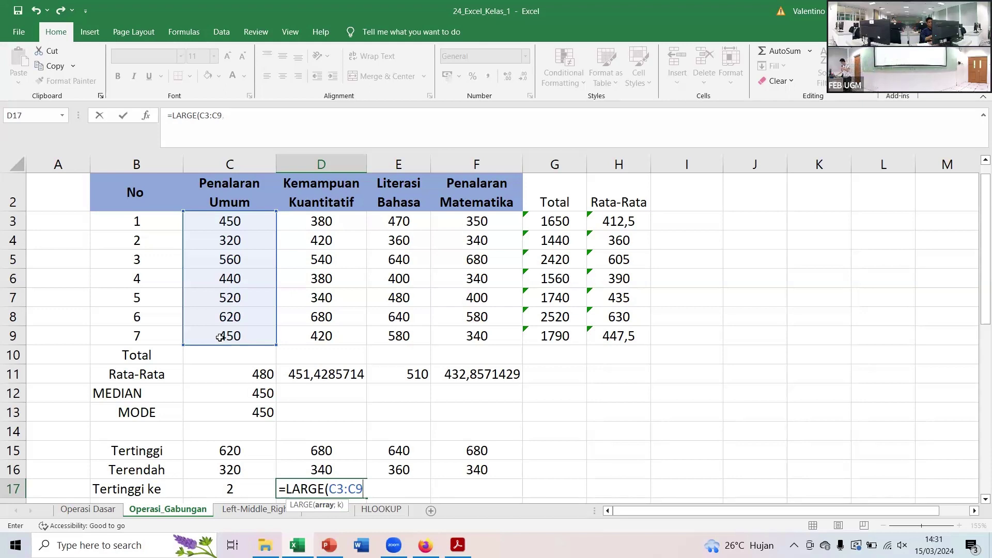
text(;)
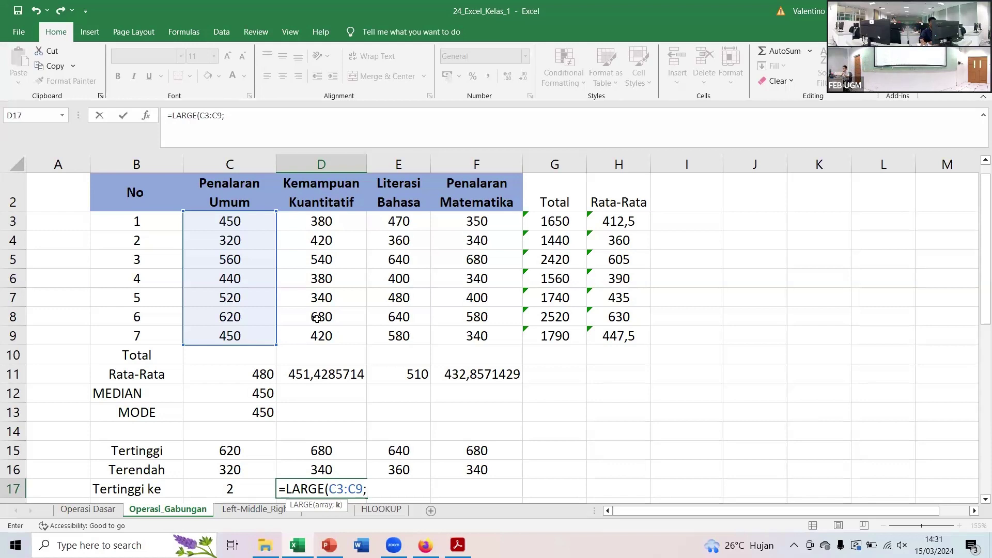
scroll(316, 318, down, 1)
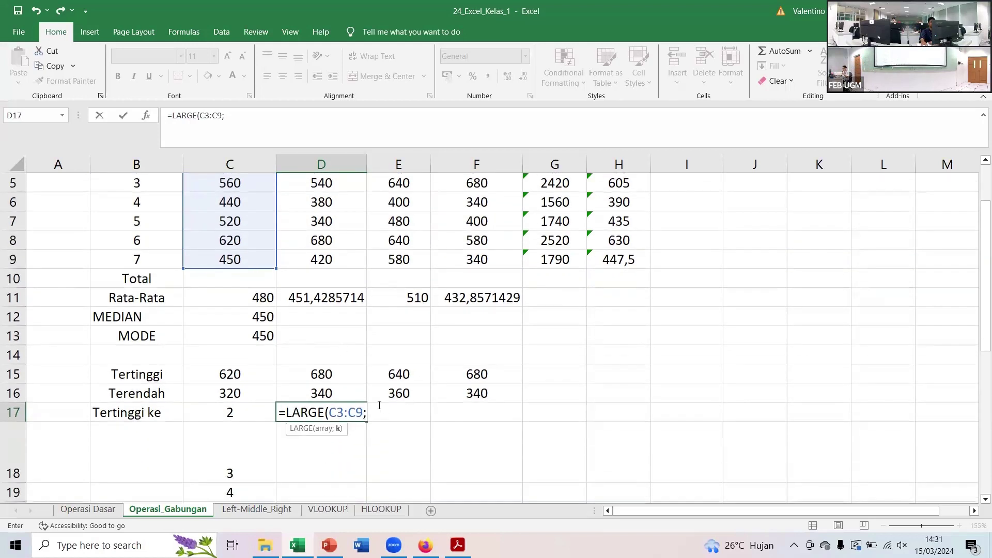
click(244, 408)
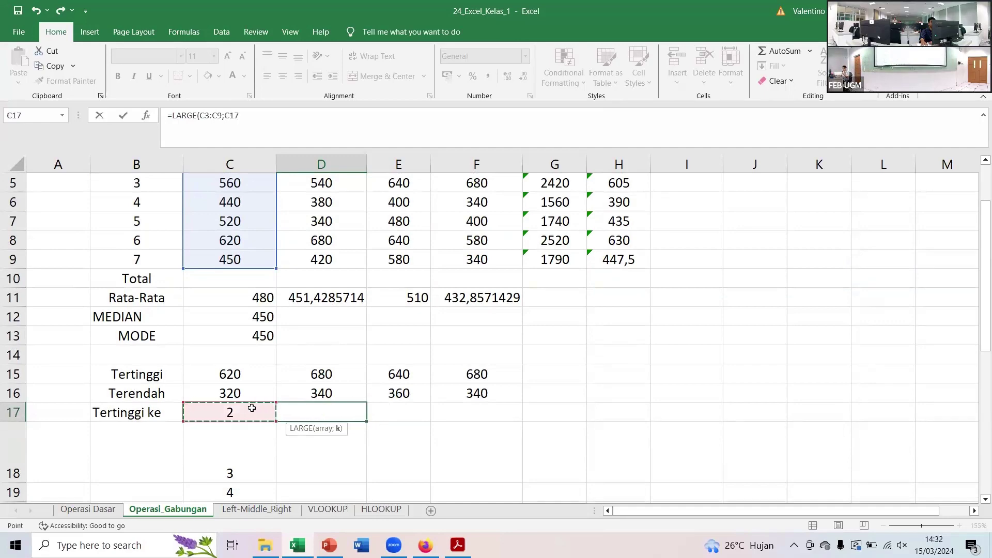
scroll(252, 408, up, 2)
scroll(255, 408, down, 1)
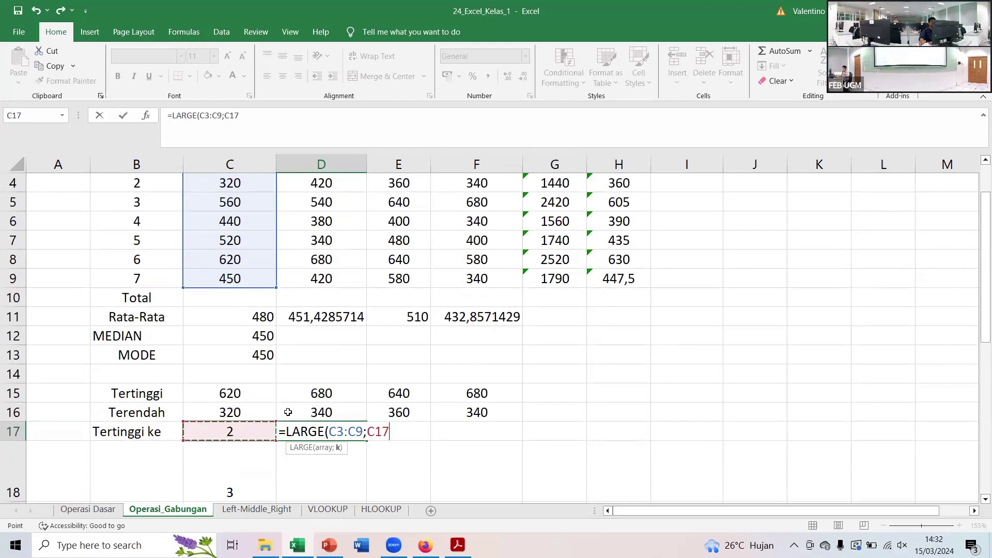
text())
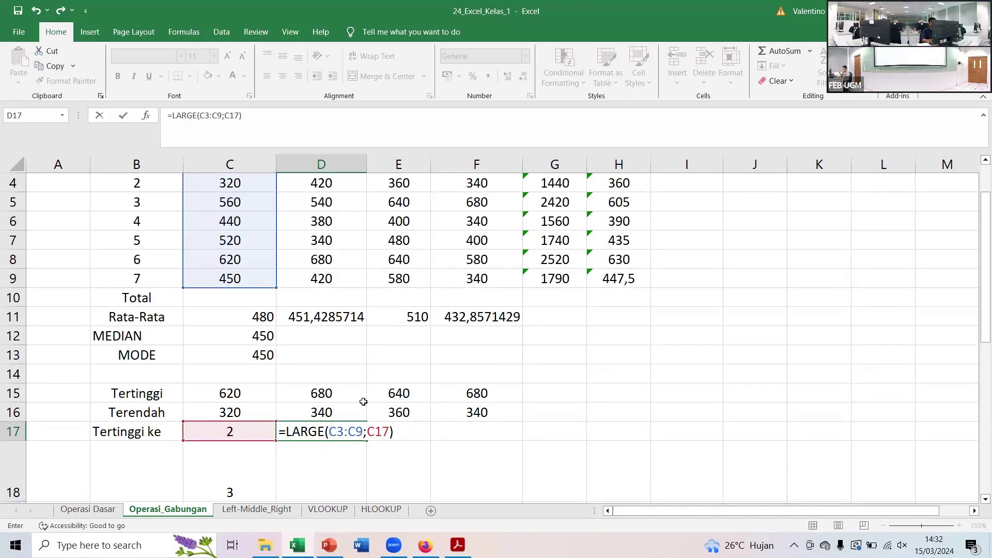
key(Return)
key(Up)
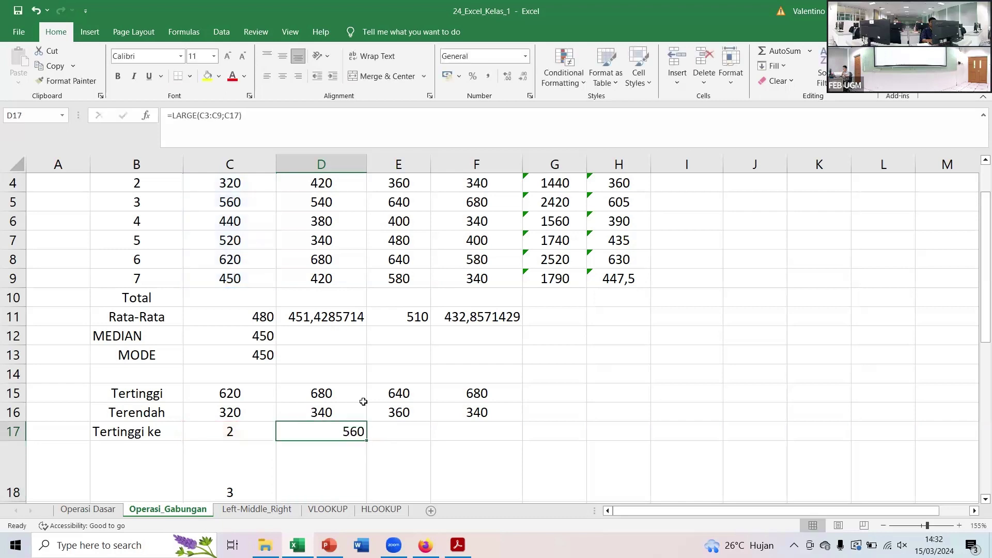
Review the D17 result against the score table, and check the LARGE and SMALL formulas on the Formula Statistika Dasar (2) slide in PowerPoint
scroll(363, 402, up, 1)
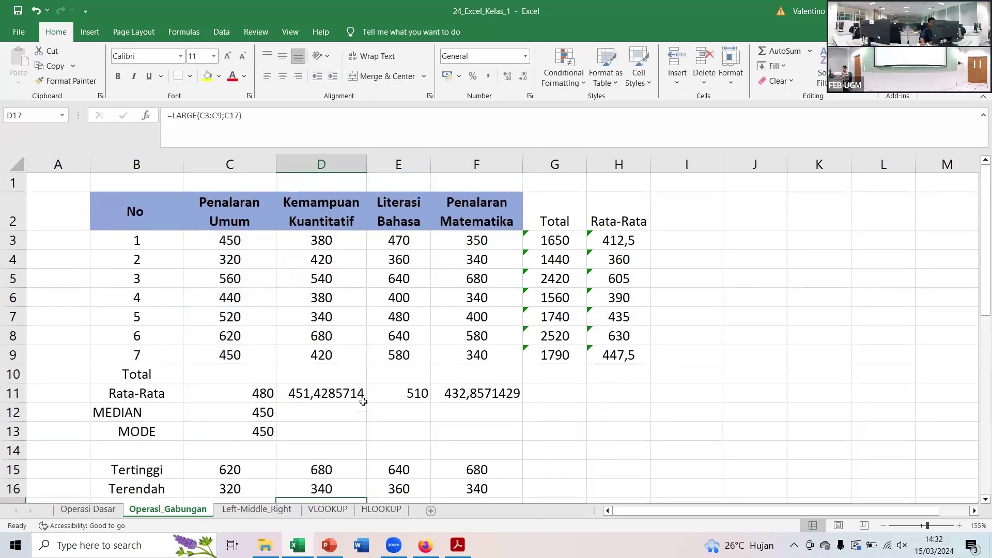
scroll(367, 395, down, 1)
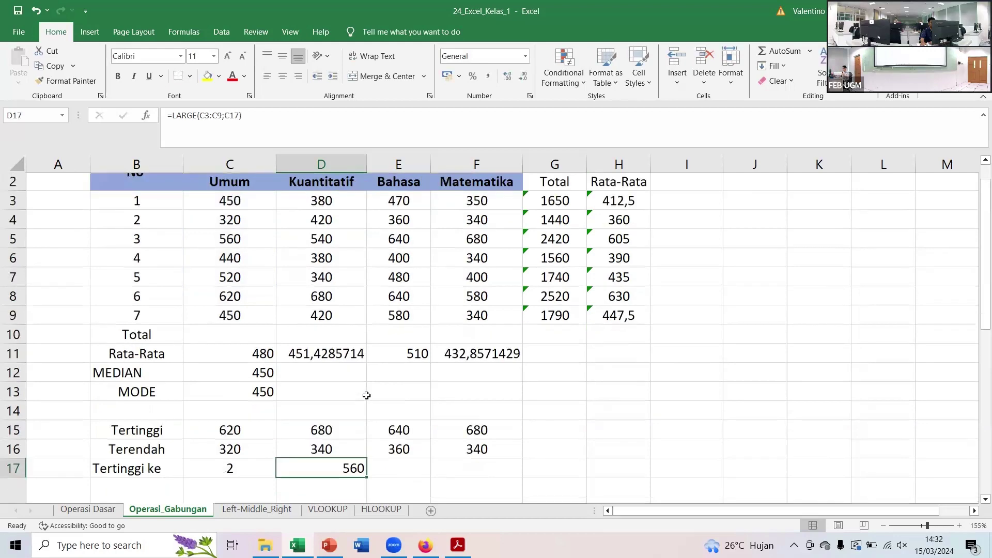
scroll(367, 396, down, 1)
scroll(361, 390, down, 1)
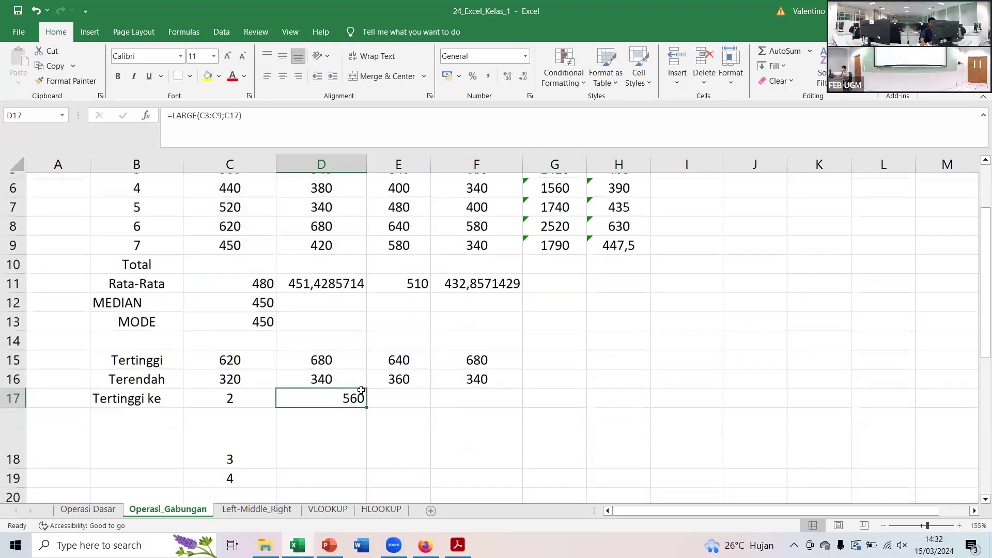
scroll(361, 391, down, 1)
scroll(361, 391, up, 2)
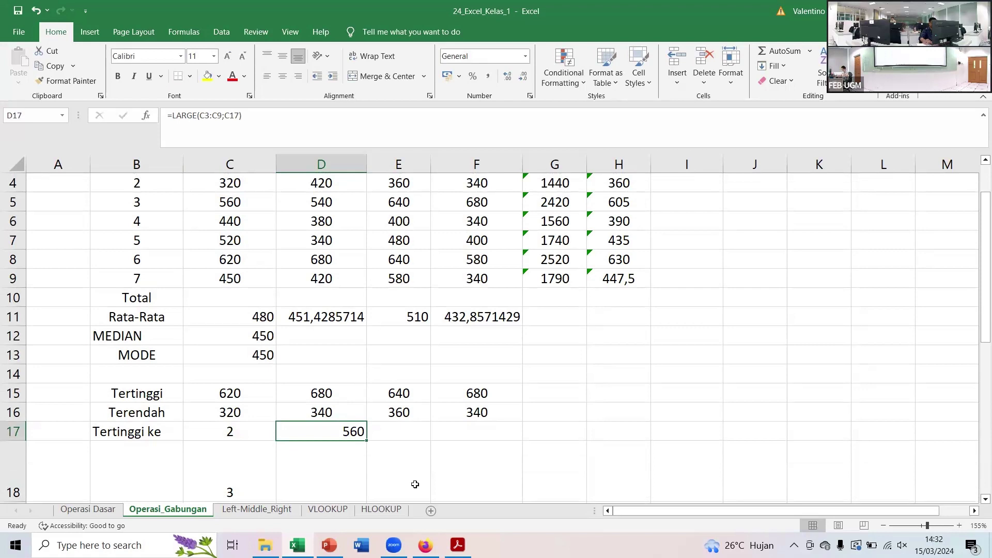
click(329, 545)
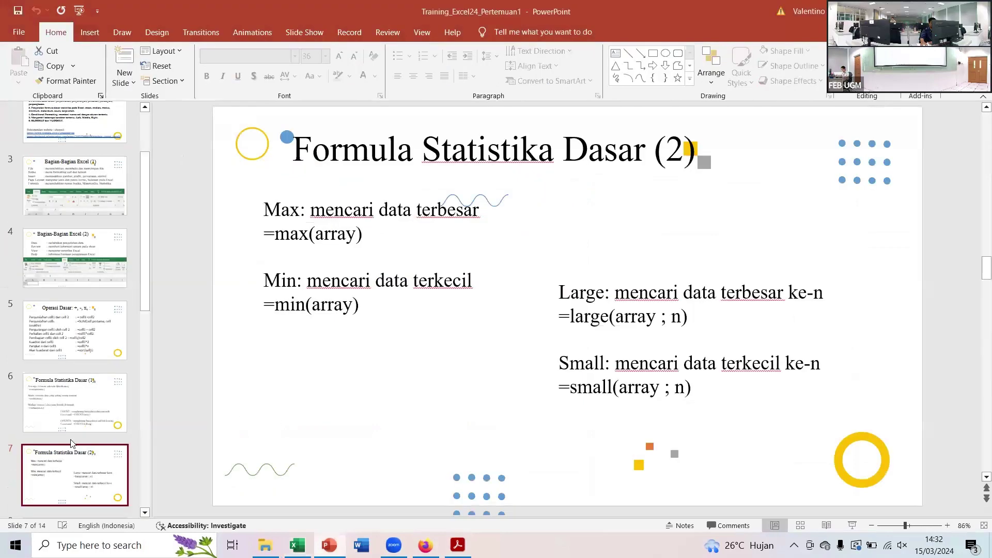
scroll(71, 443, down, 5)
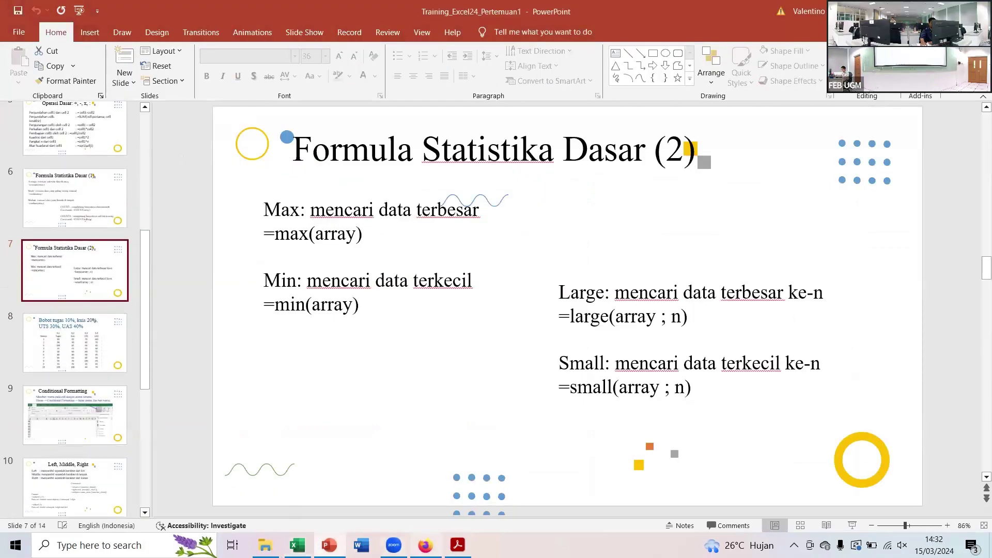
click(297, 545)
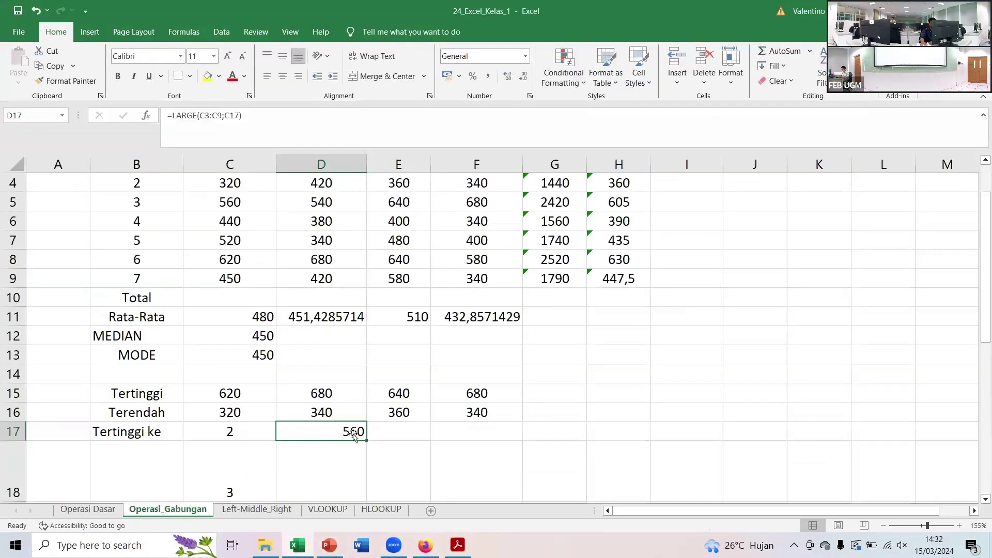
Begin a text label starting with "t" in F17, in the Tertinggi ke row
click(551, 391)
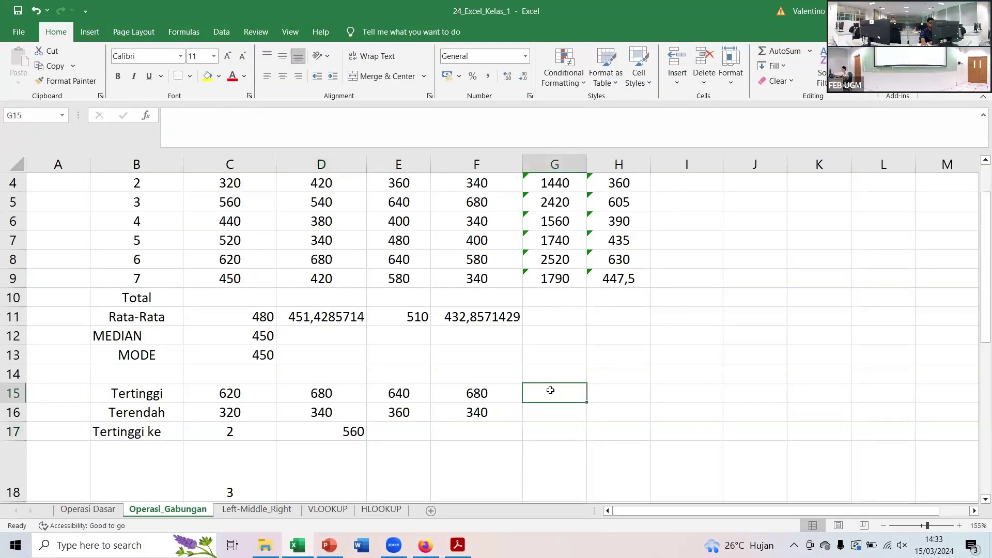
click(465, 431)
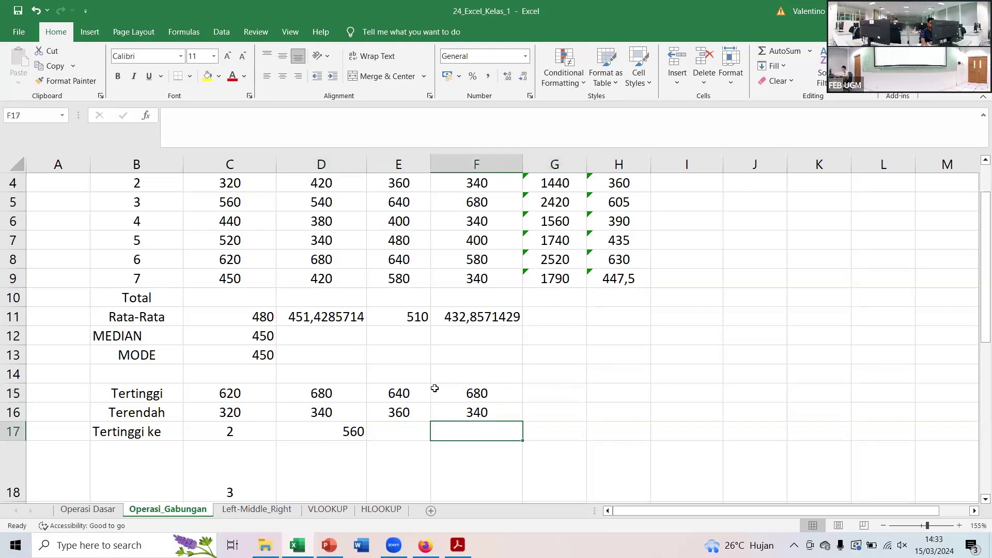
text(tR)
key(BackSpace)
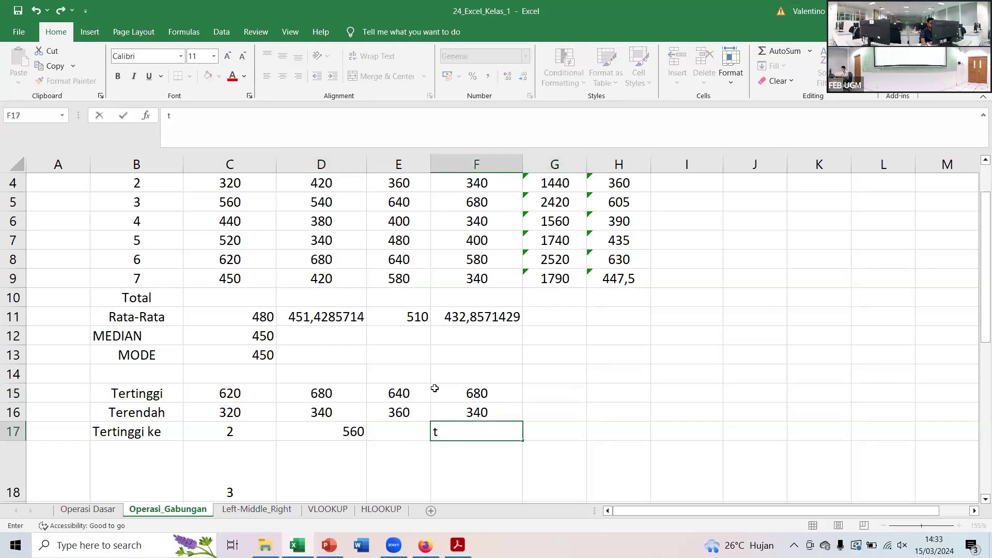
Enter the label "Terendah ke" in F17 and the rank 2 in G17
key(BackSpace)
text(Terendah)
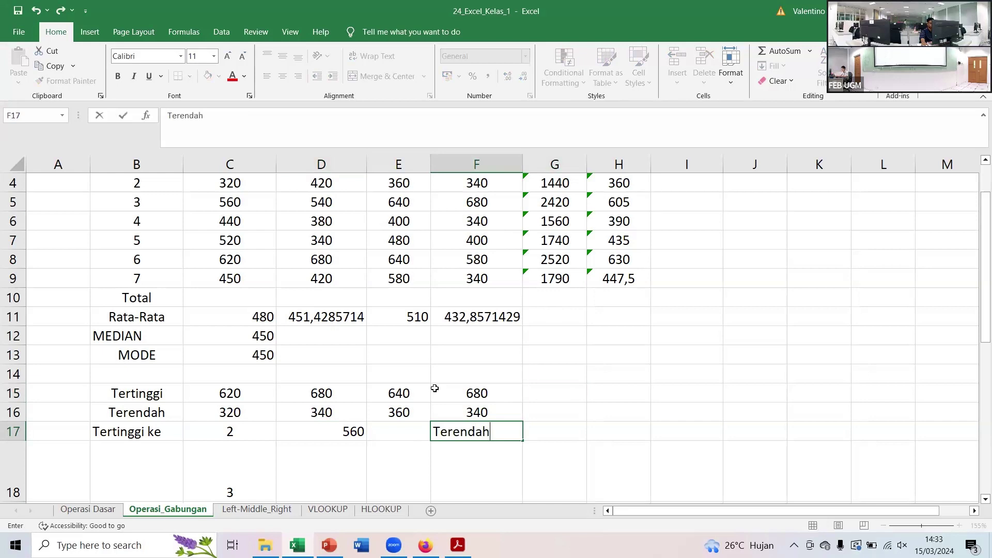
text( ke)
key(Tab)
text(2)
key(Tab)
Enter the formula =SMALL(C3:C9;2) in H17 to get the second-lowest Penalaran Umum score
text(=)
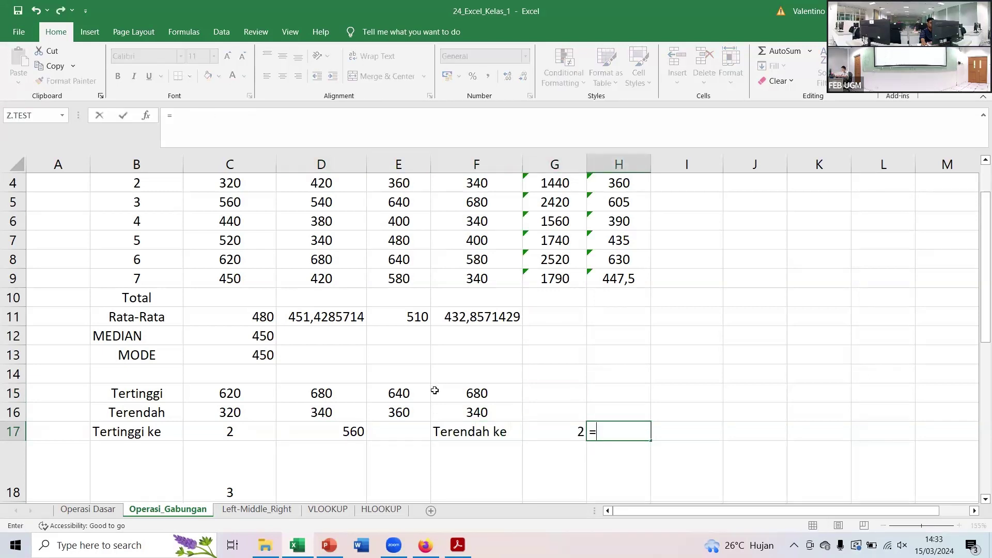
text(min)
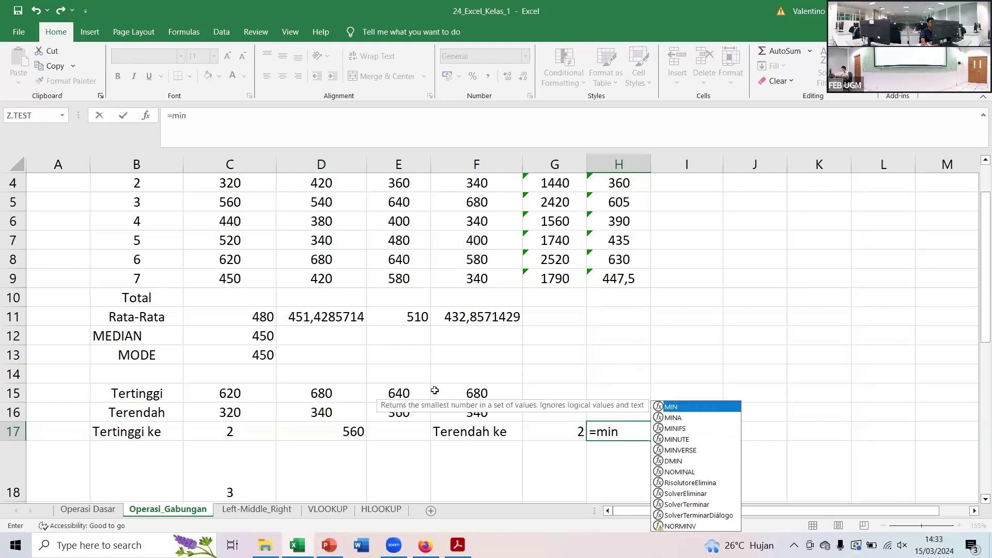
key(BackSpace)
key(BackSpace)
key(BackSpace)
text(sm)
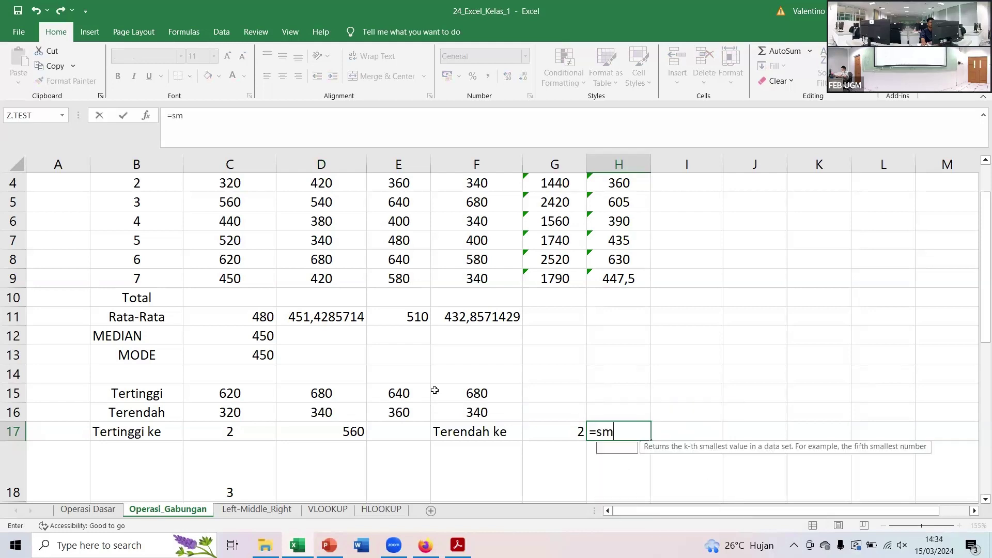
text(all()
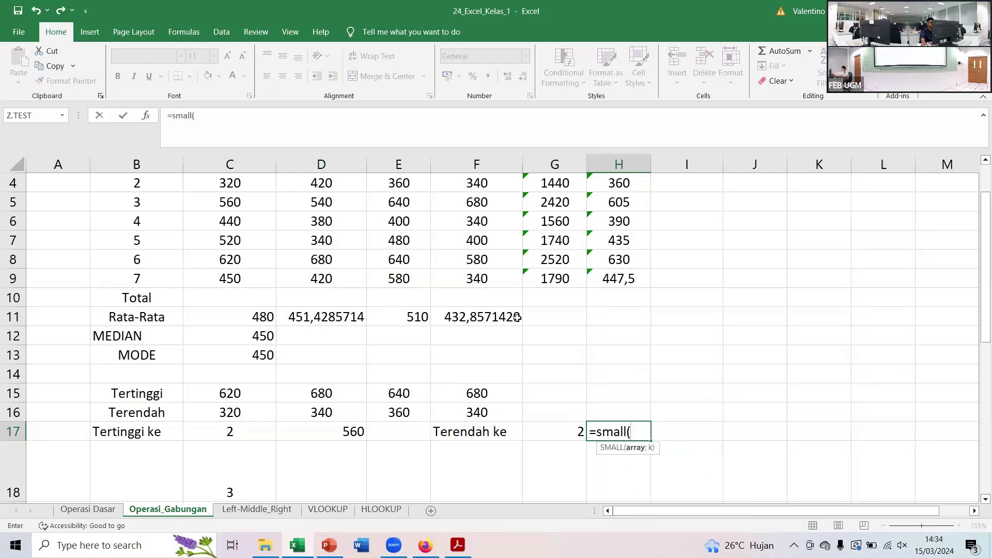
scroll(252, 258, up, 2)
drag(230, 240, 230, 355)
scroll(272, 311, down, 2)
scroll(272, 310, down, 1)
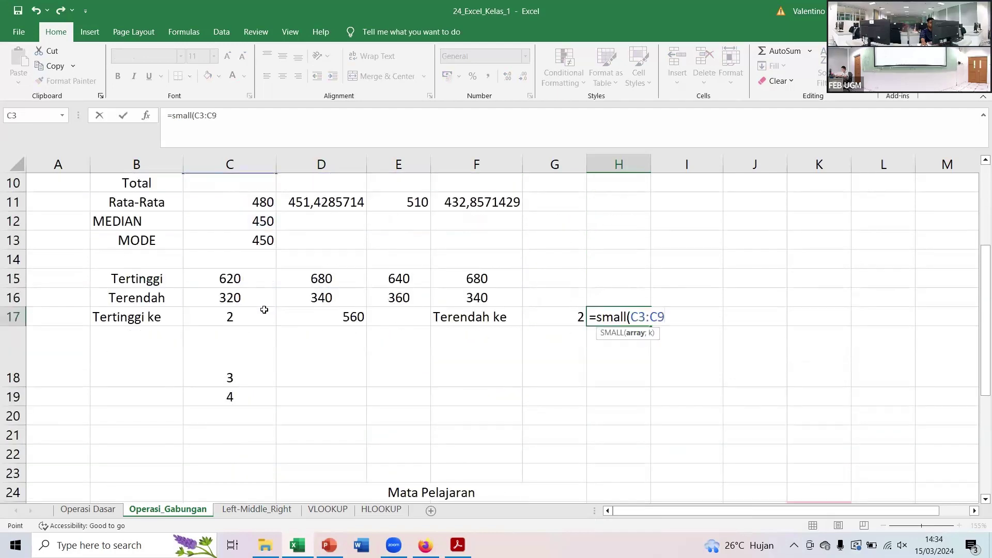
text(;2))
key(Return)
key(Up)
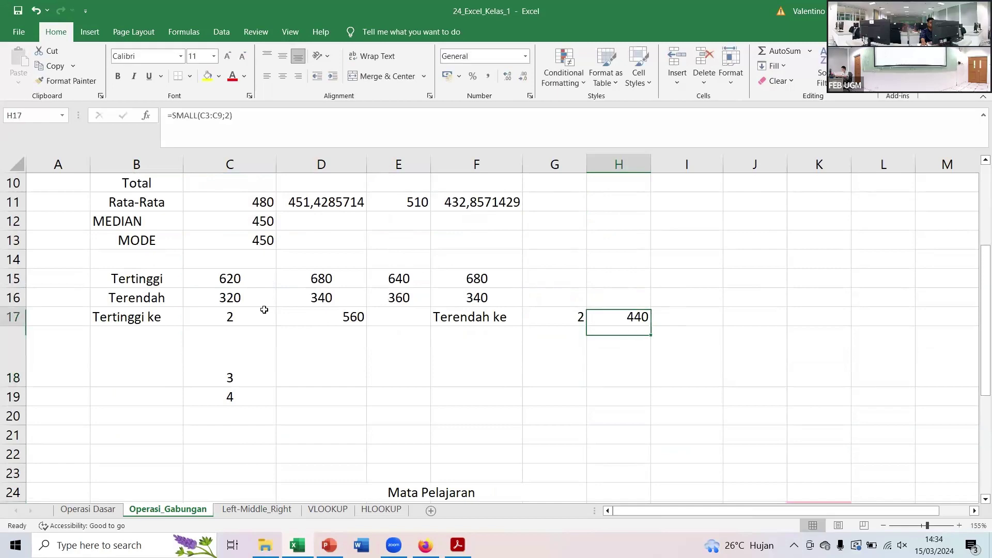
Examine the Penalaran Umum scores and the formula behind the Tertinggi ke result in D17
scroll(240, 313, up, 1)
scroll(240, 313, up, 2)
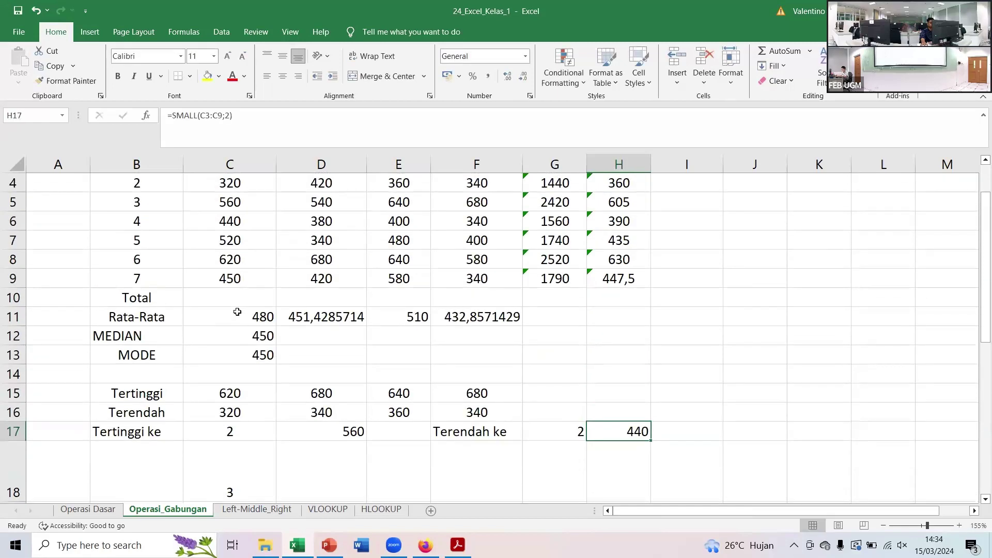
scroll(237, 312, up, 1)
scroll(553, 360, down, 1)
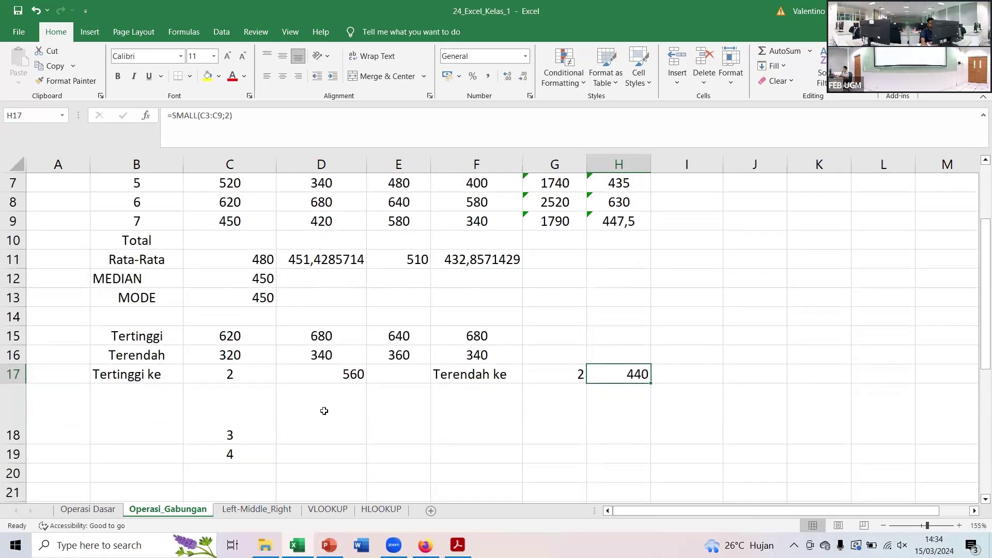
click(246, 418)
click(329, 427)
click(352, 375)
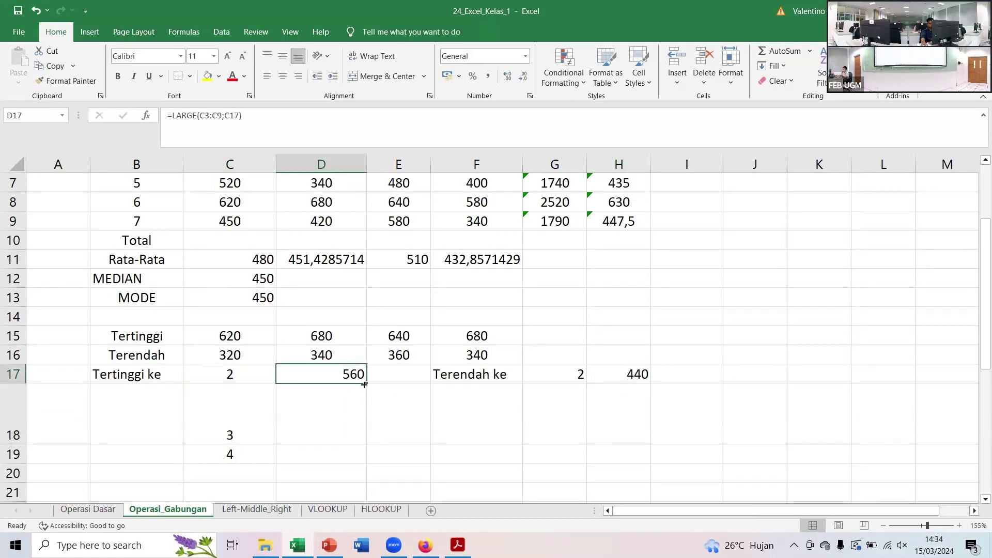
scroll(362, 386, up, 1)
scroll(337, 391, down, 1)
click(318, 407)
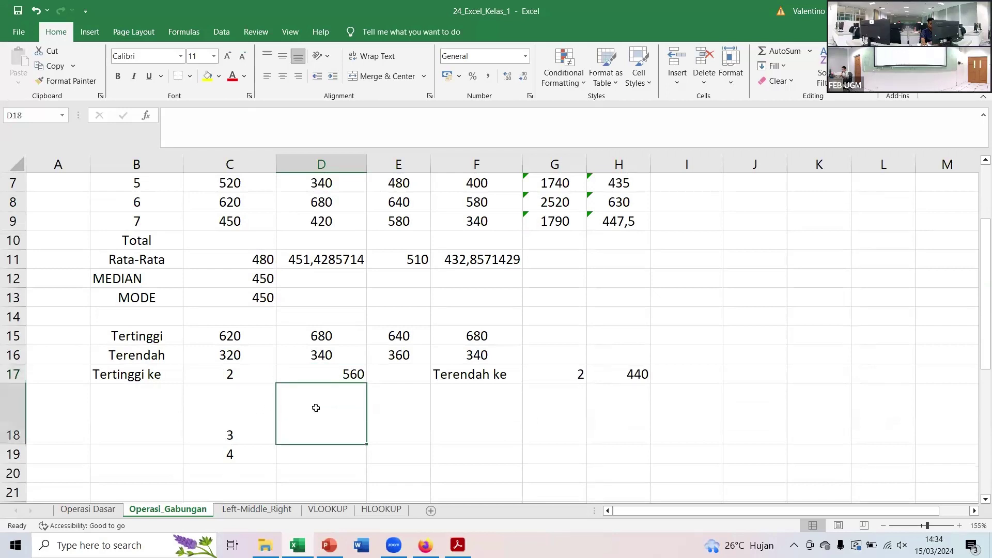
click(347, 375)
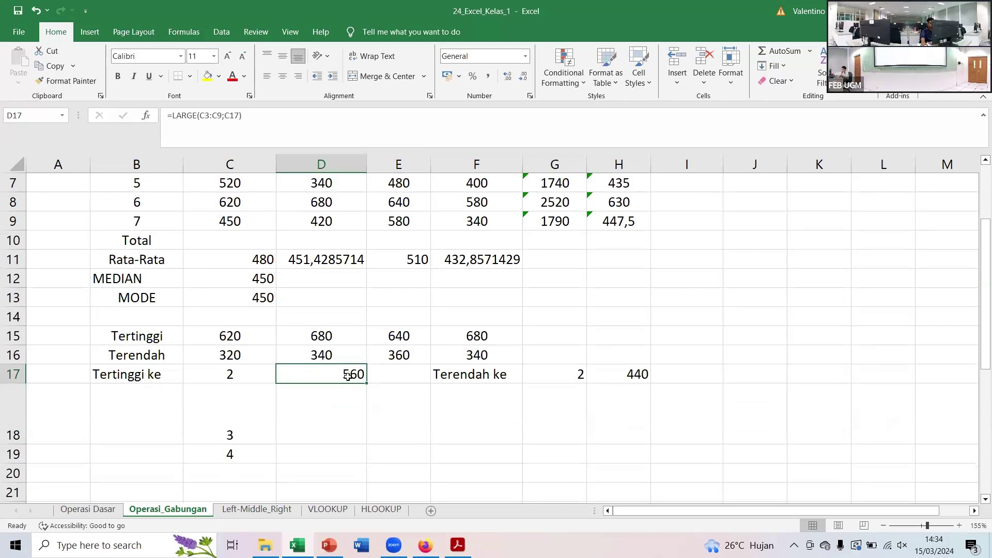
Rewrite the formula in D17 as =LARGE($C$3:$C$9;C17), locking the score range with absolute references
double_click(347, 376)
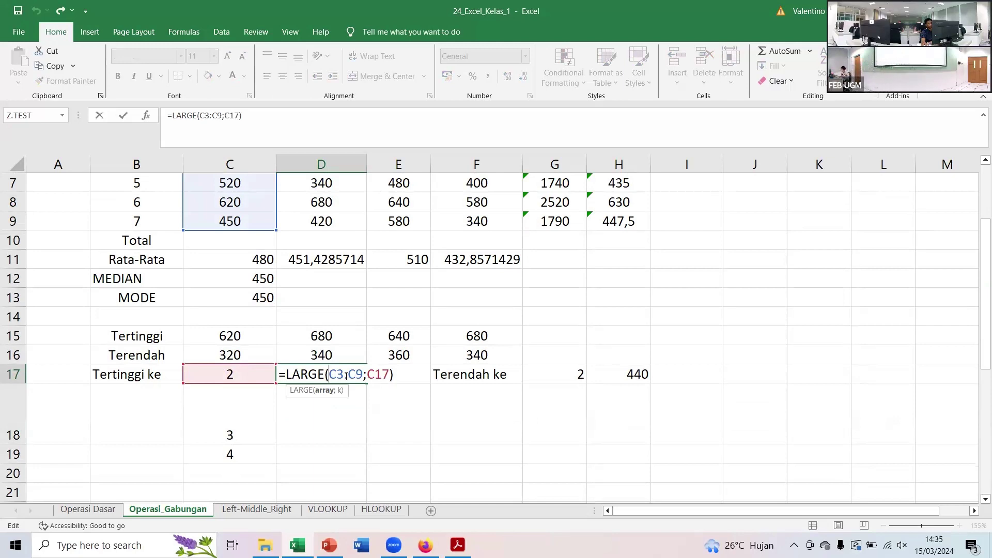
click(394, 374)
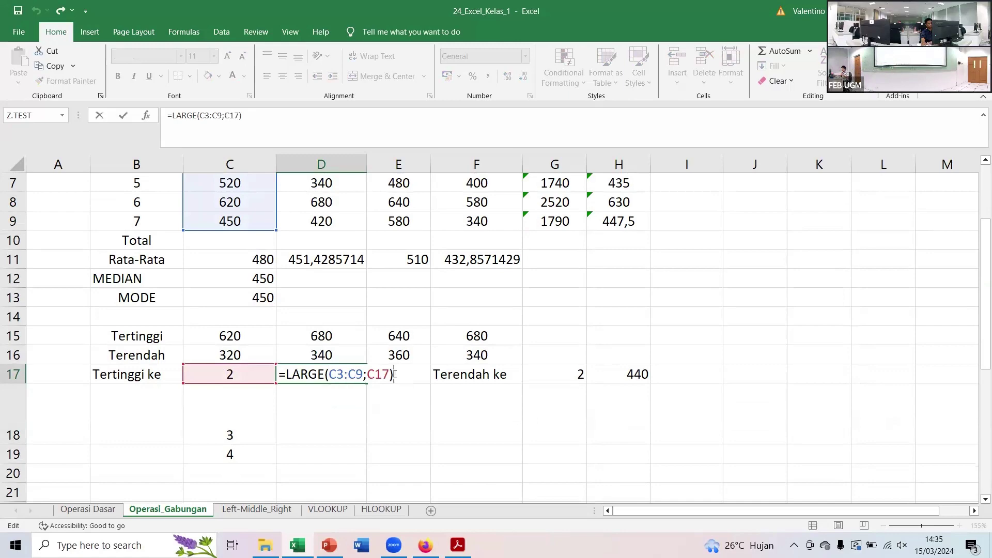
key(BackSpace)
key(BackSpace)
key(BackSpace)
key(BackSpace)
key(BackSpace)
key(BackSpace)
key(BackSpace)
key(BackSpace)
key(BackSpace)
key(BackSpace)
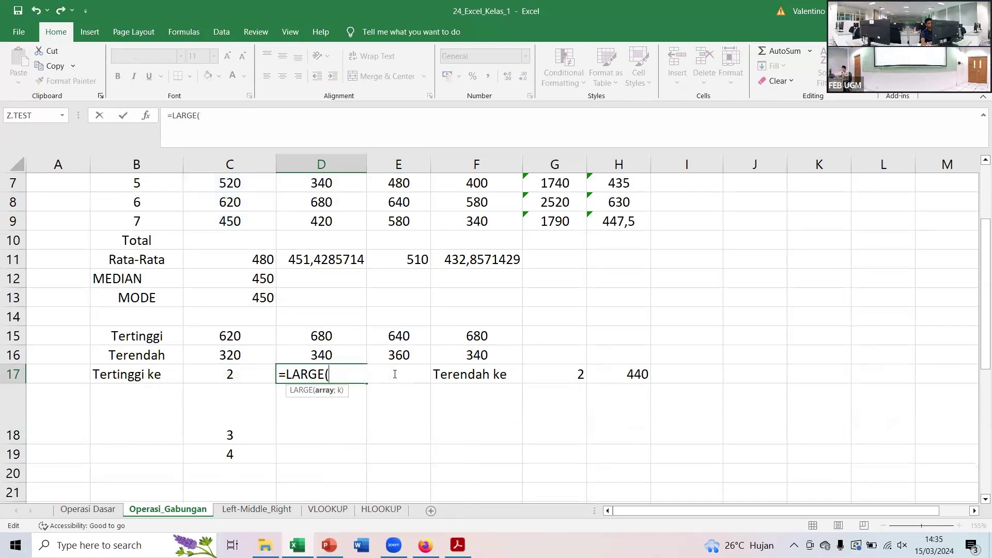
scroll(356, 351, up, 2)
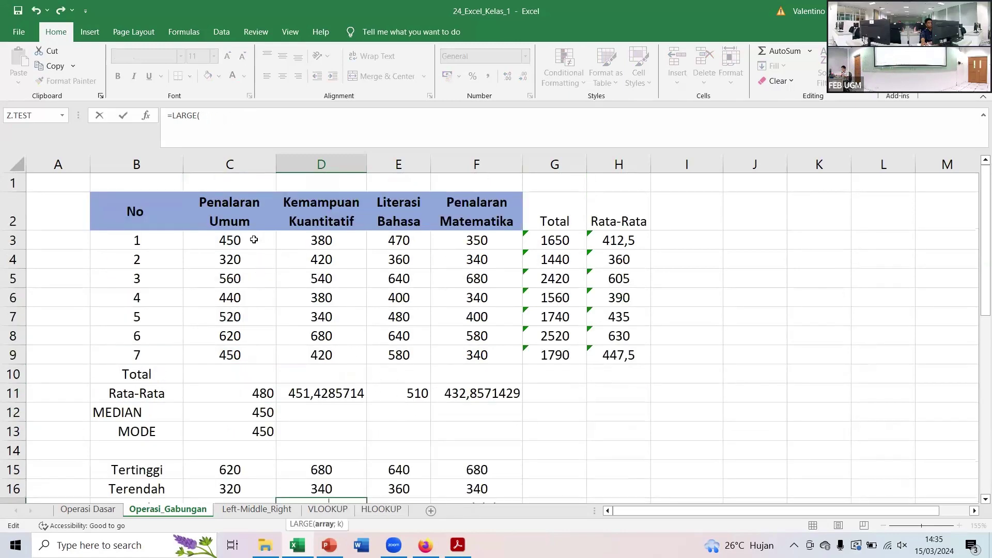
drag(249, 236, 237, 355)
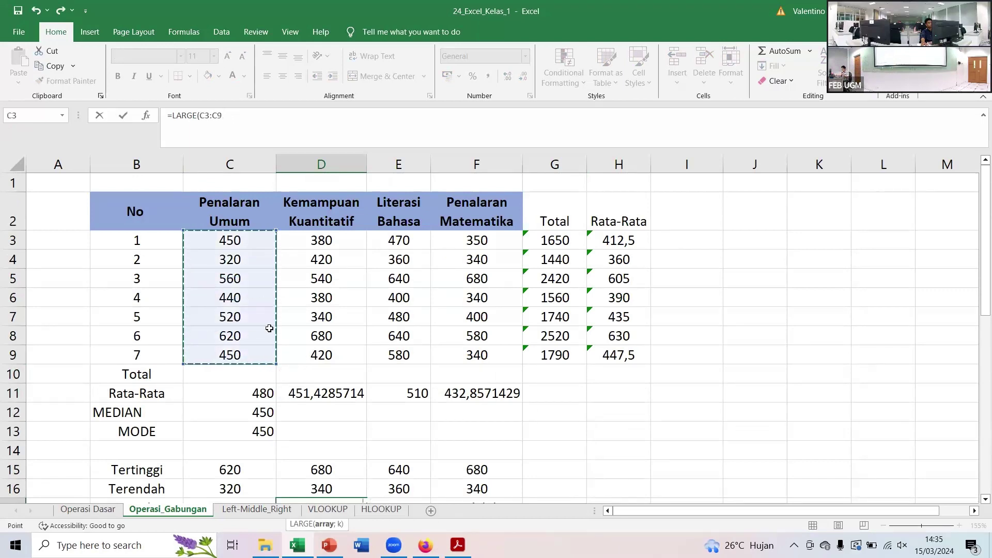
scroll(269, 326, down, 1)
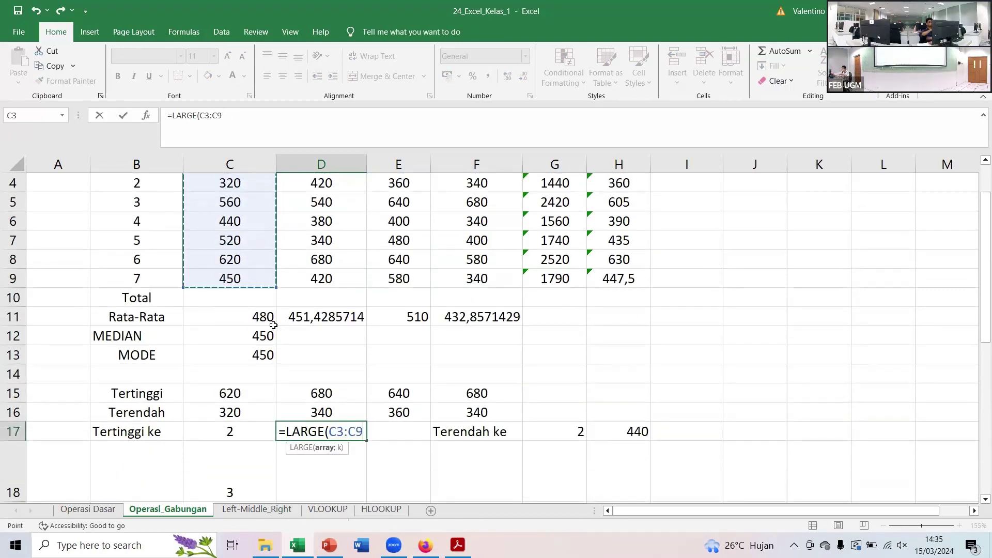
key(F4)
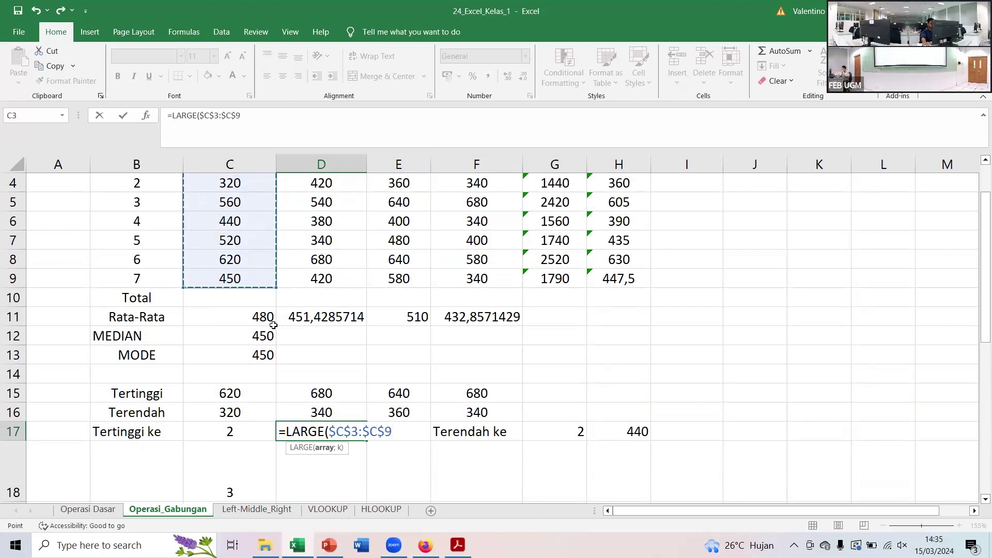
text(;)
click(239, 432)
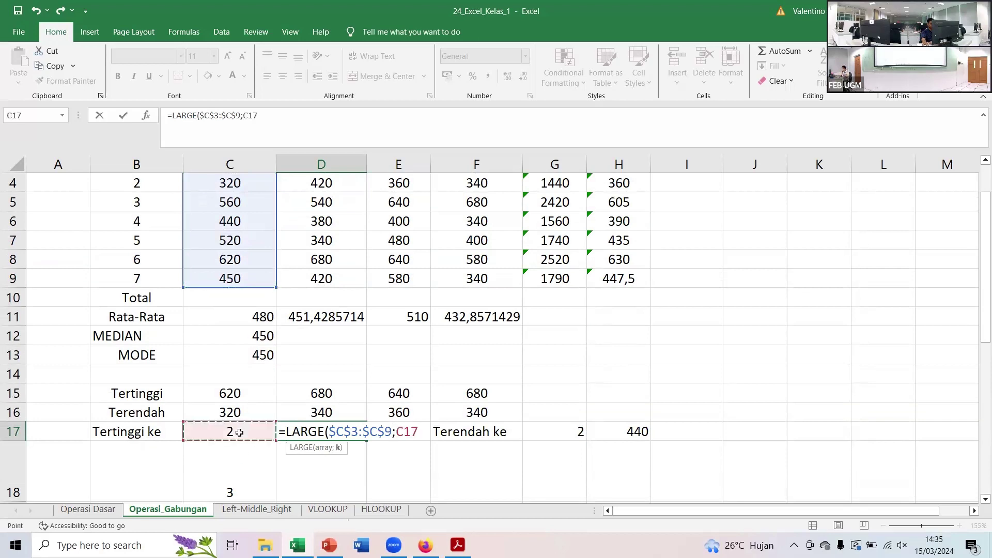
text())
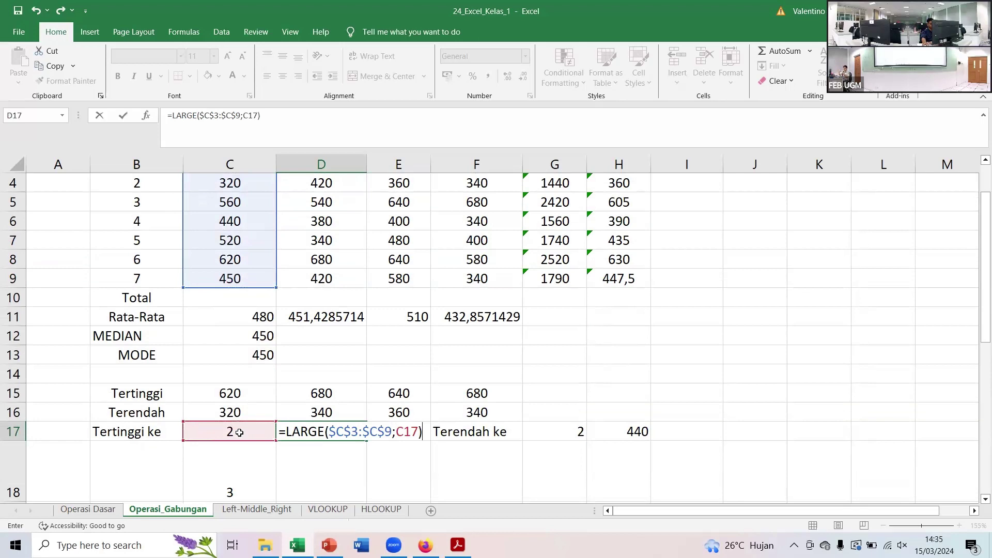
key(Return)
Fill the D17 formula down through D19 and compare the references in D17 and D18
scroll(346, 408, down, 1)
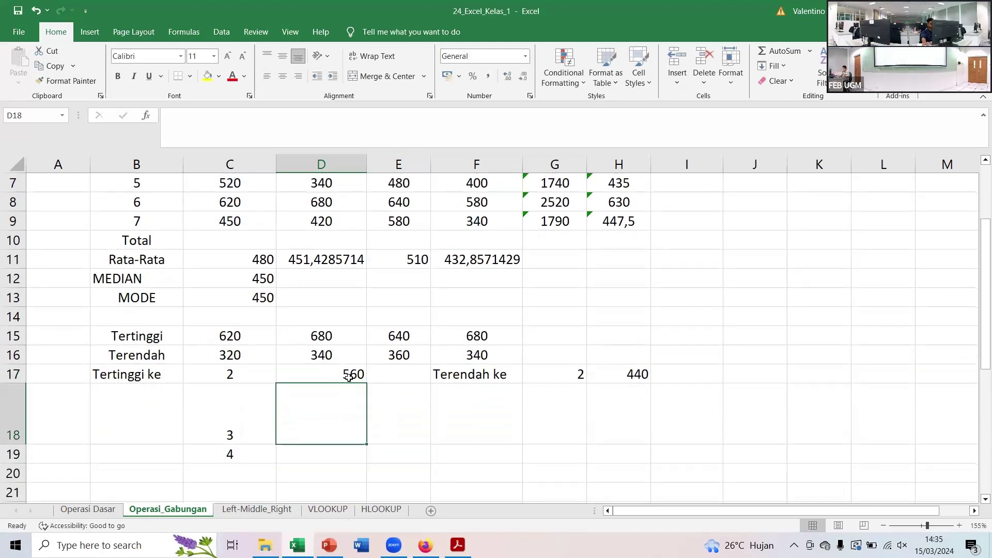
click(354, 374)
drag(366, 384, 357, 462)
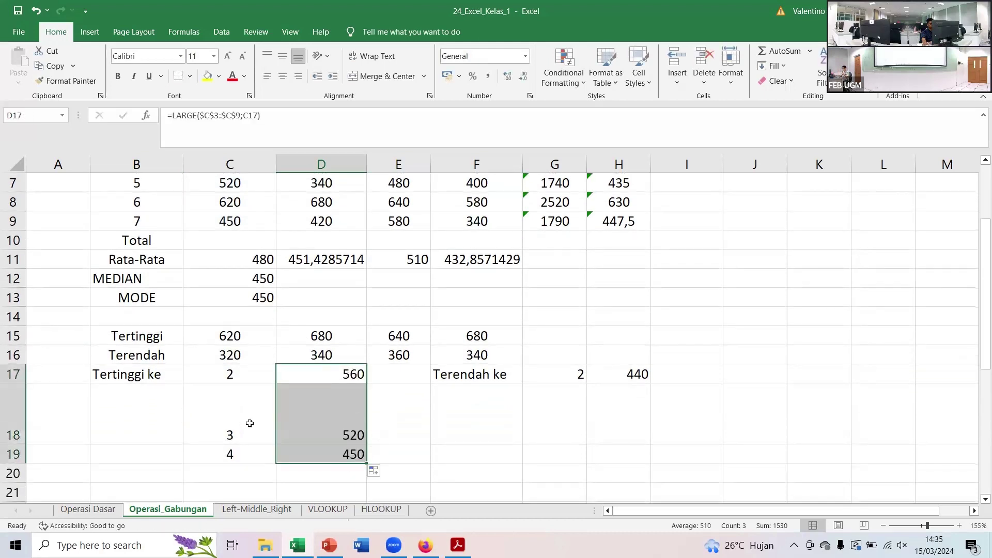
click(333, 420)
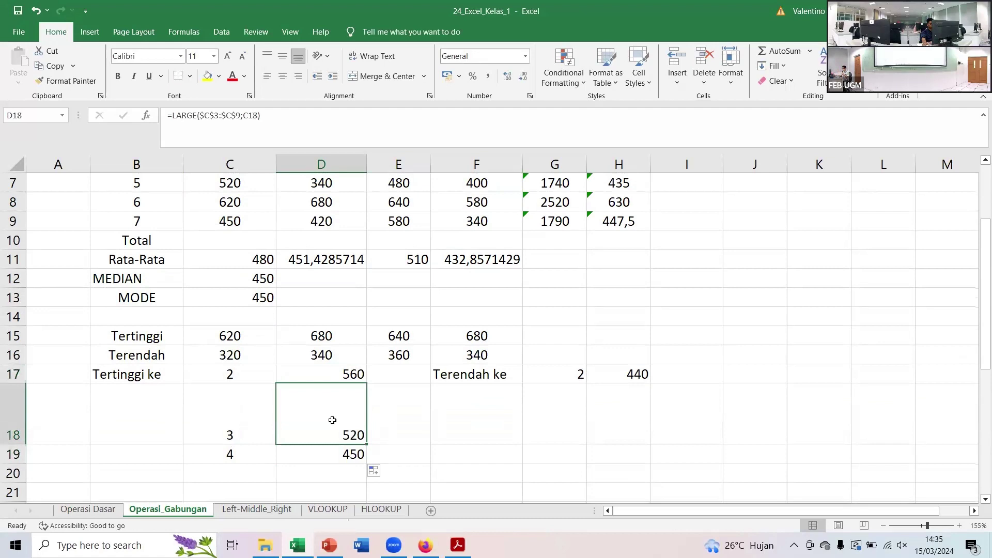
click(335, 373)
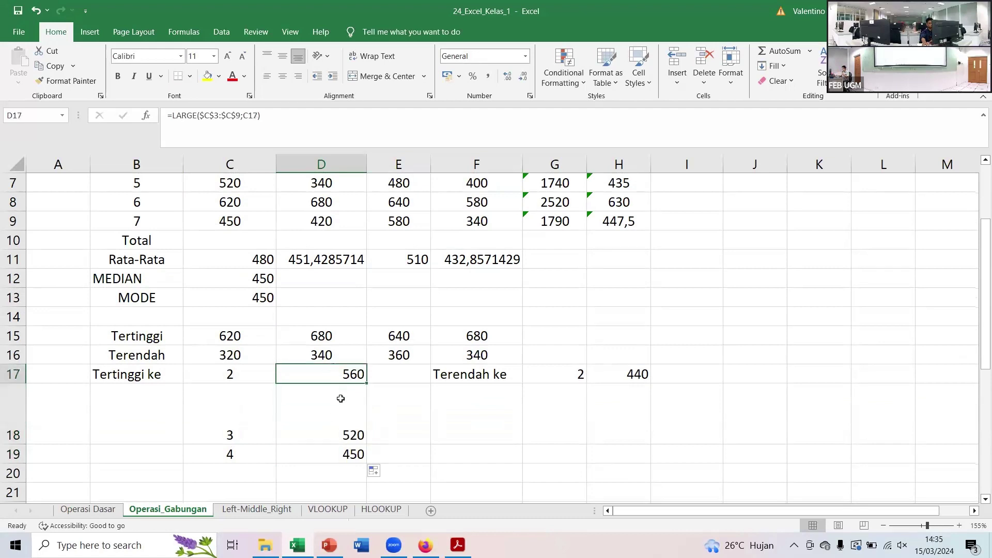
click(340, 399)
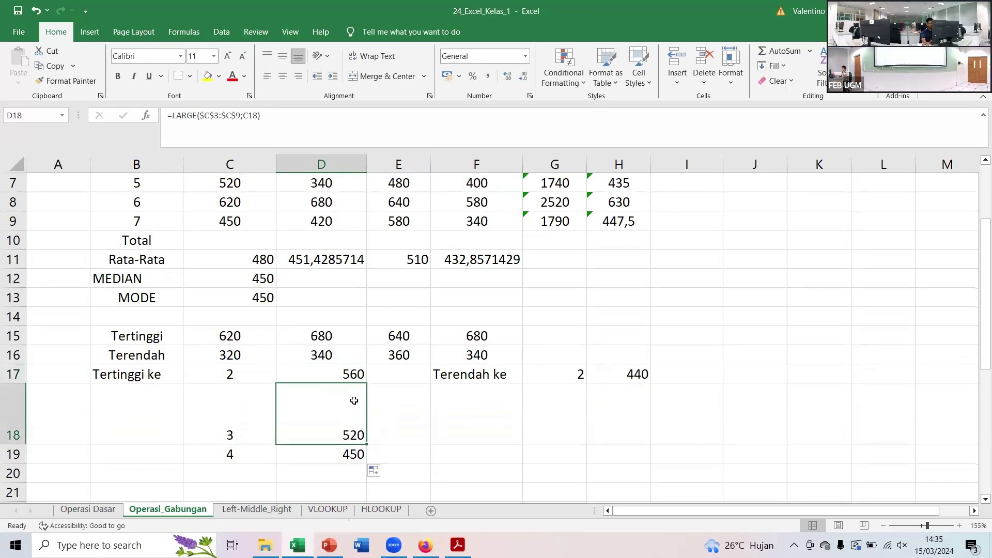
click(341, 372)
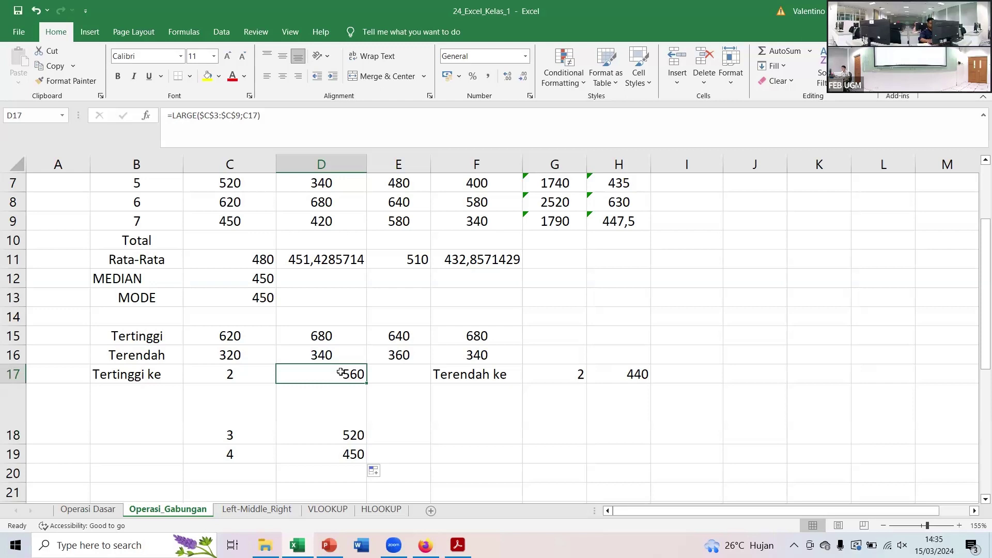
Clear the copied formulas from D18 and D19
key(Down)
key(BackSpace)
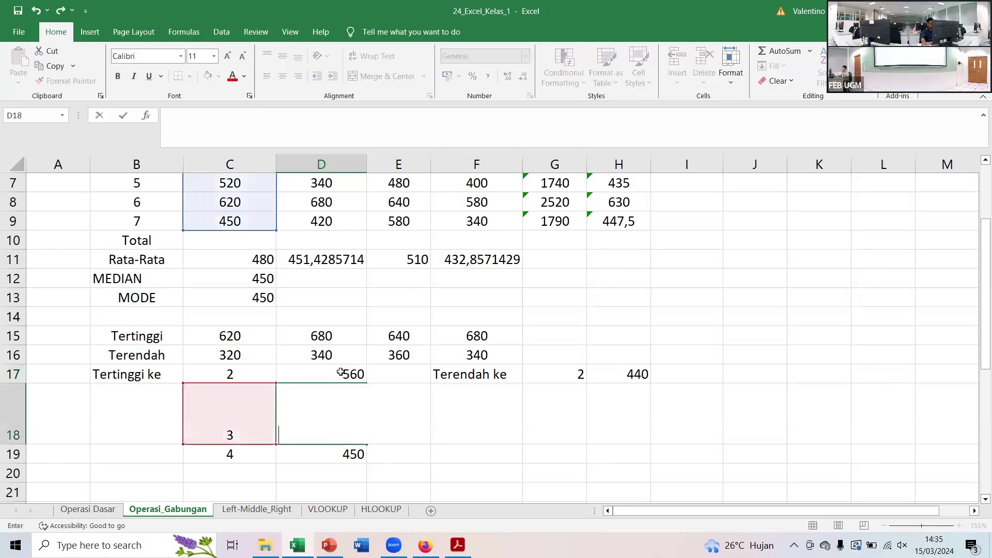
key(Return)
key(F2)
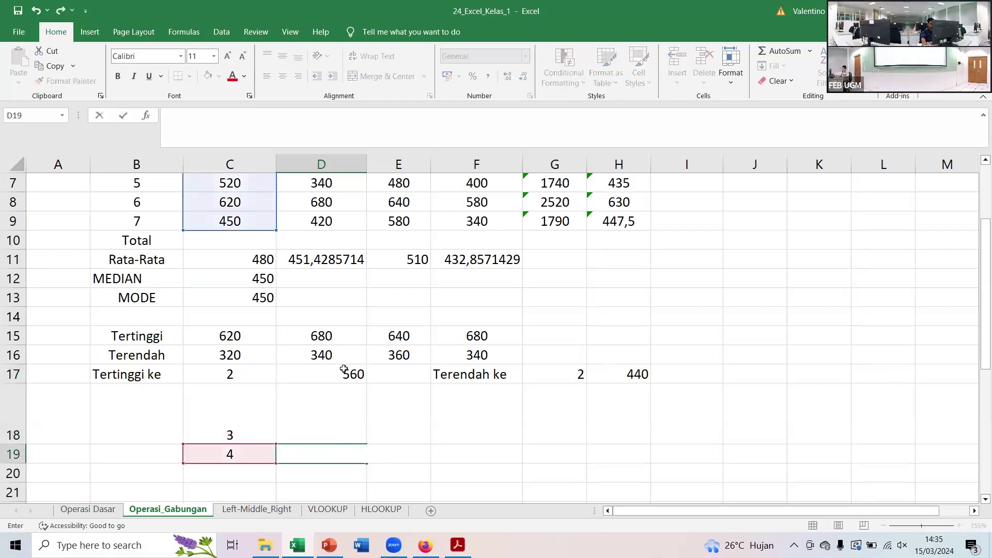
Replace the absolute range in D17's LARGE formula with the relative range C3:C9 and fill it down through D19
double_click(342, 373)
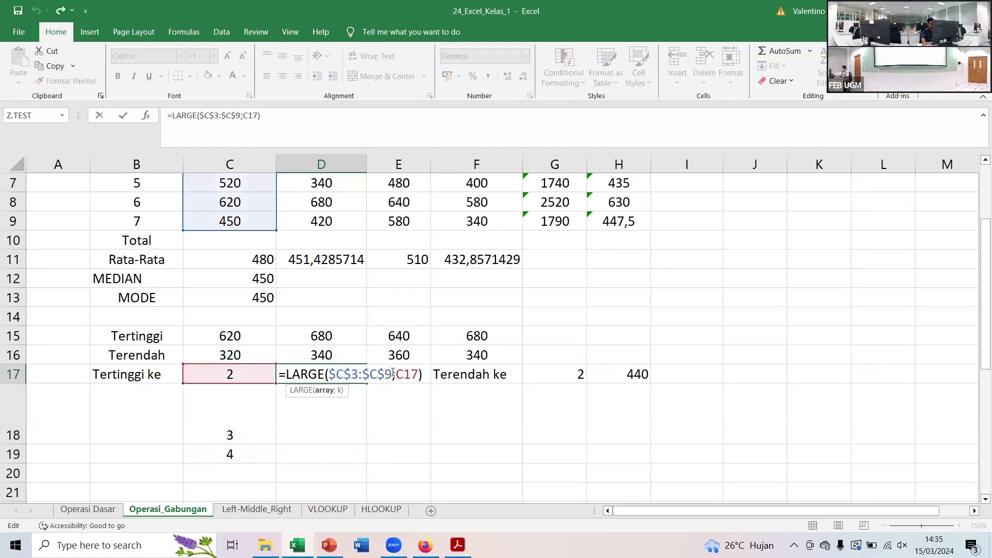
drag(392, 373, 328, 373)
key(BackSpace)
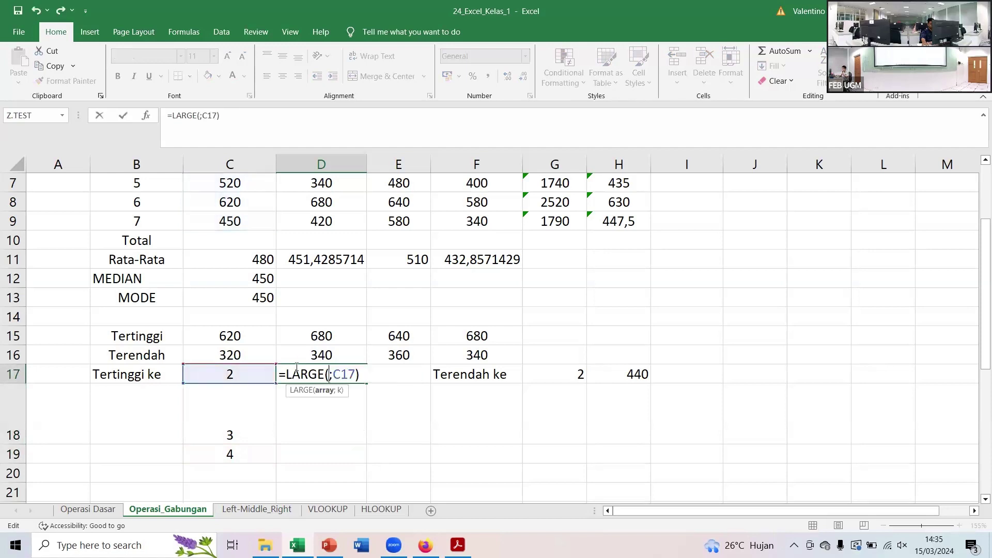
scroll(316, 370, up, 2)
drag(242, 237, 222, 353)
scroll(362, 370, down, 2)
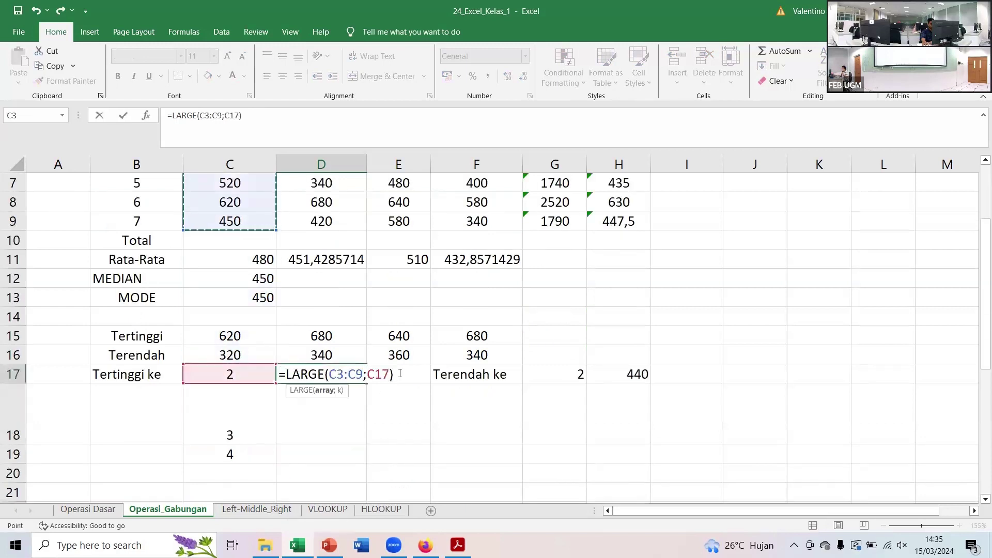
key(Return)
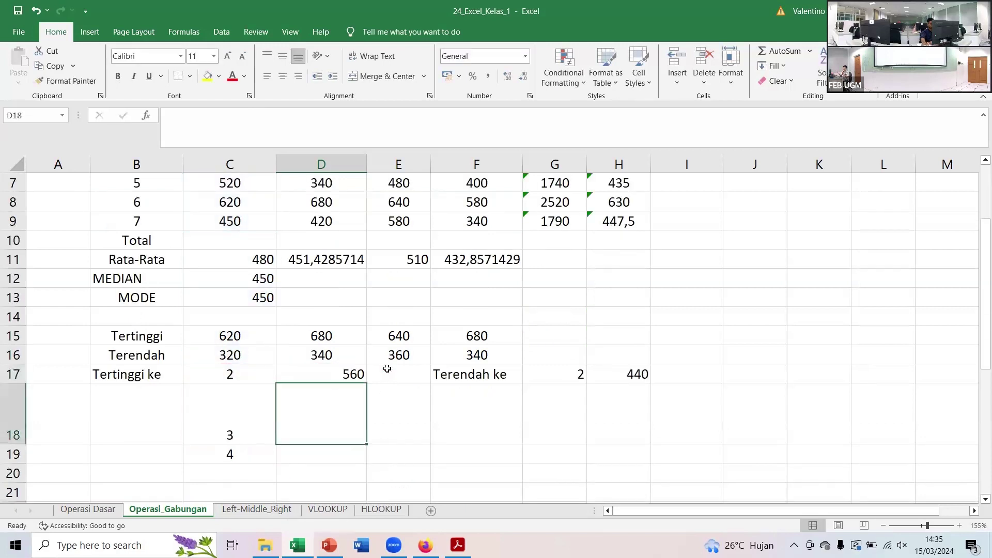
key(Up)
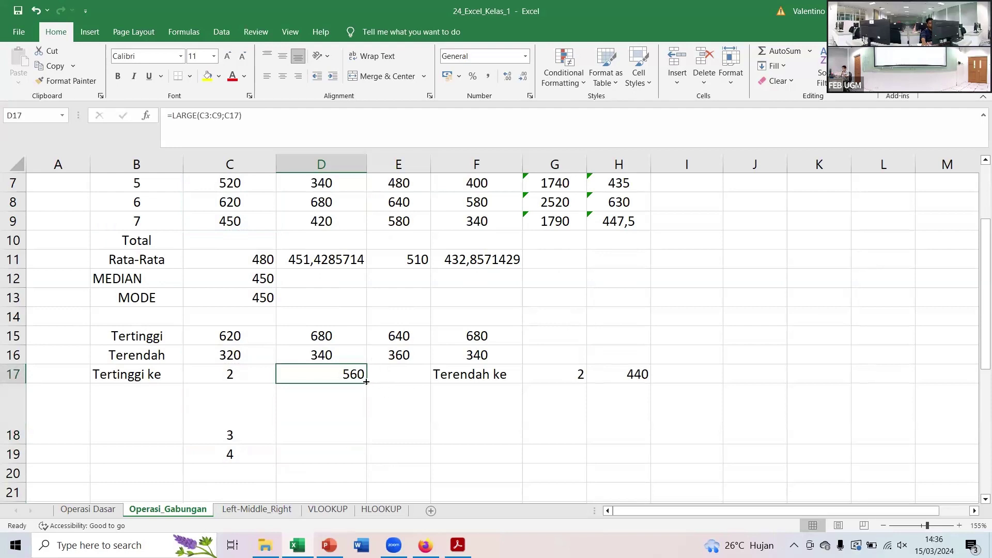
drag(366, 382, 350, 459)
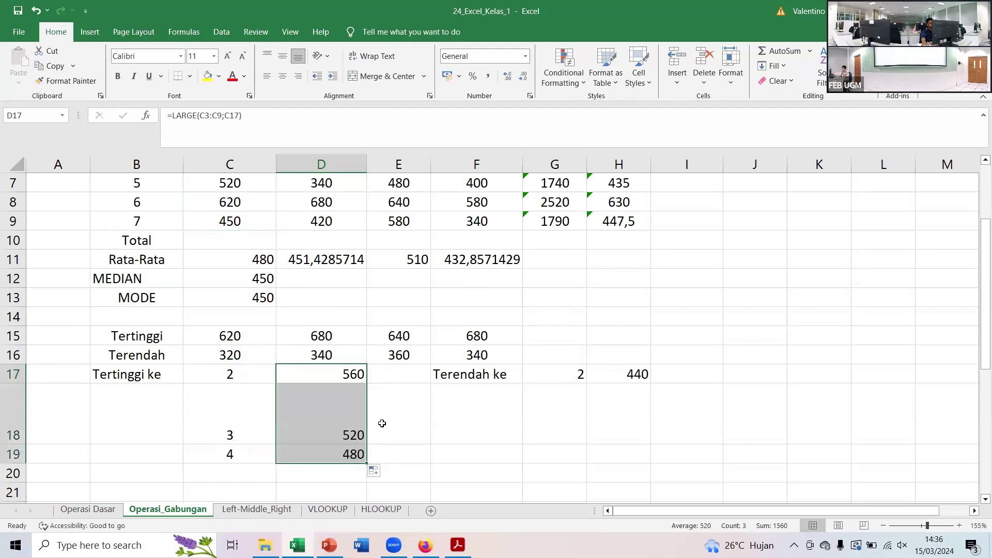
Compare the LARGE formulas in D17 and D18, and clear the copied formulas from D18 and D19
click(351, 419)
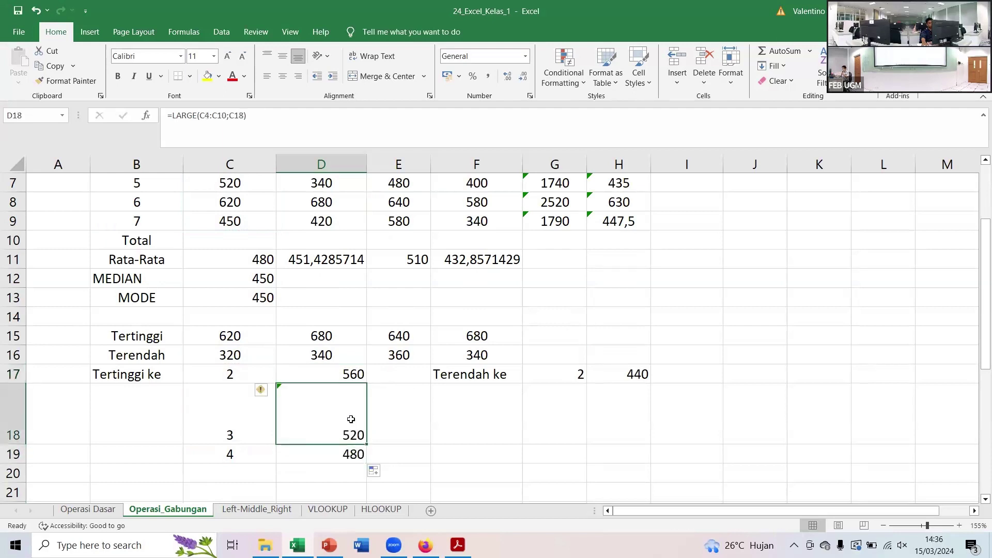
click(332, 373)
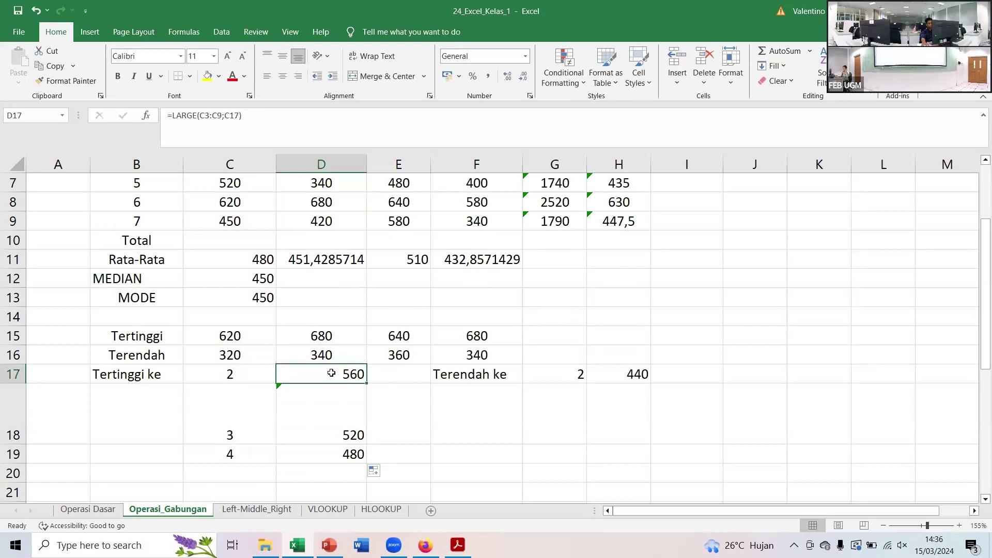
key(Down)
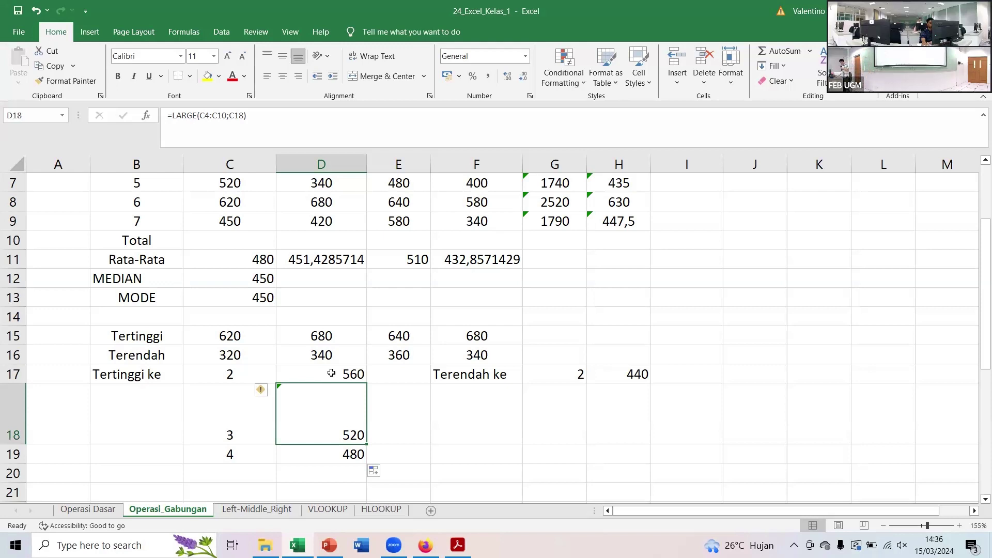
key(BackSpace)
key(Return)
key(BackSpace)
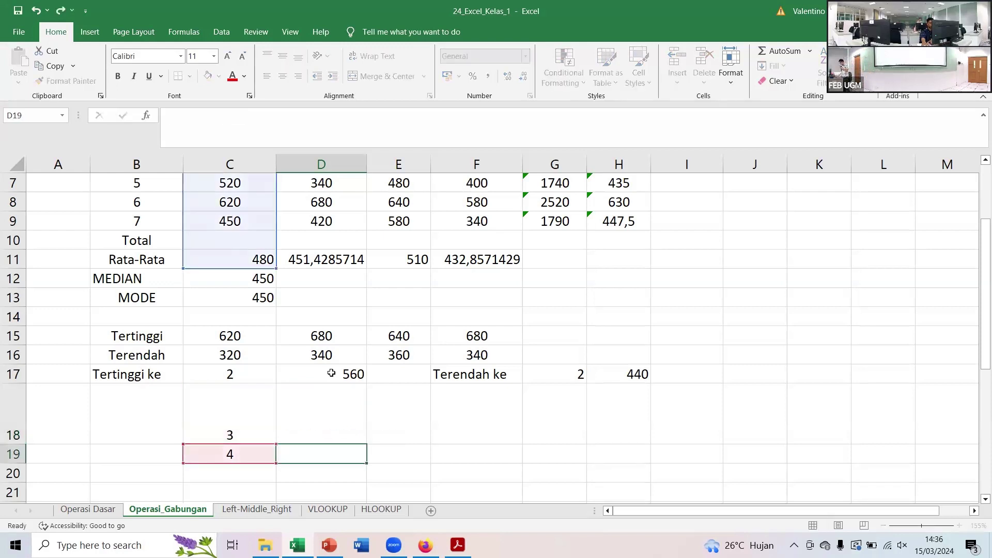
key(Escape)
key(Up)
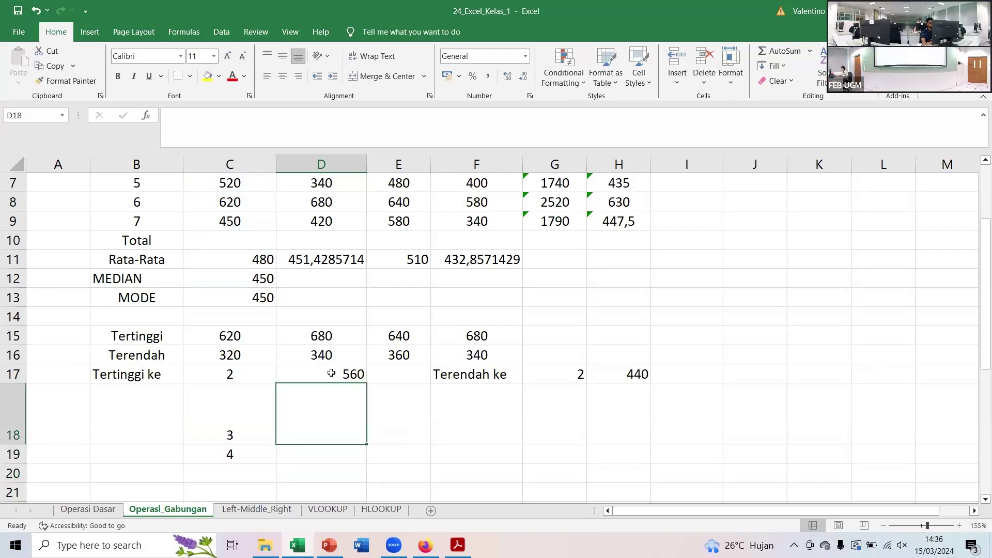
Return to the top of the score table and select the first Penalaran Umum score in C3
key(Up)
key(Up)
key(Up)
key(Up)
key(Up)
key(Up)
key(Up)
key(Up)
key(Up)
key(Up)
key(Up)
key(Up)
key(Up)
key(Up)
key(Up)
key(Up)
key(Up)
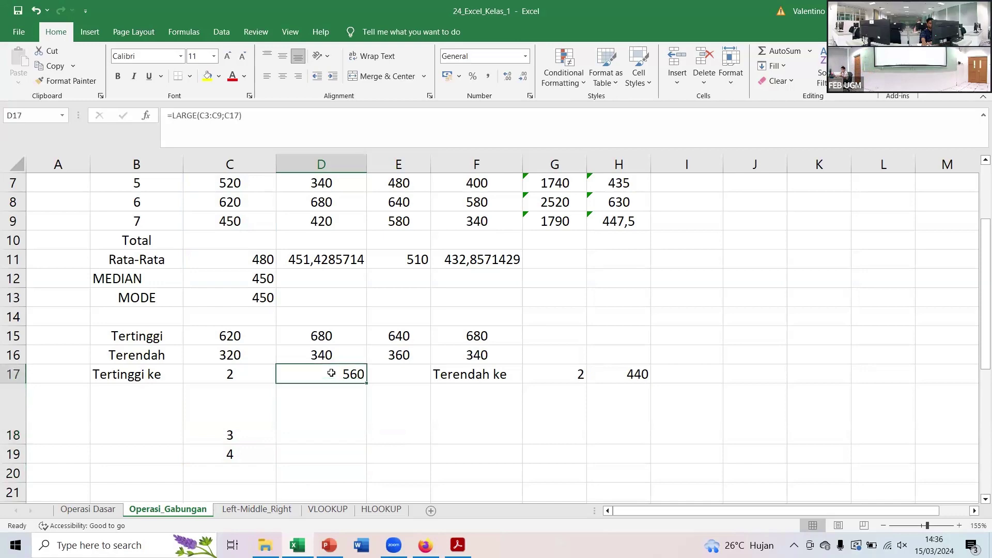
key(Down)
key(Down)
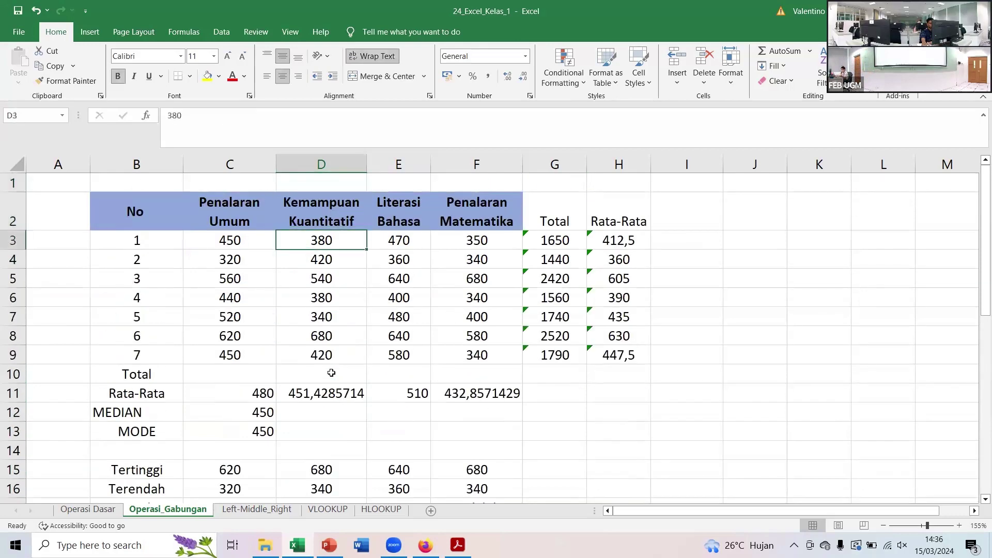
key(Left)
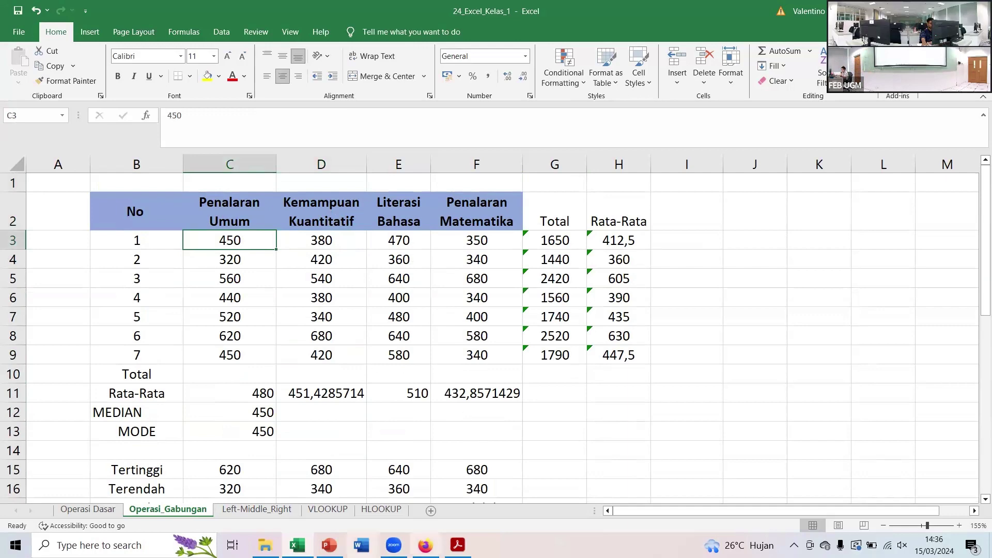
Switch to PowerPoint to view the Conditional Formatting slide, and return to the Excel workbook
click(329, 545)
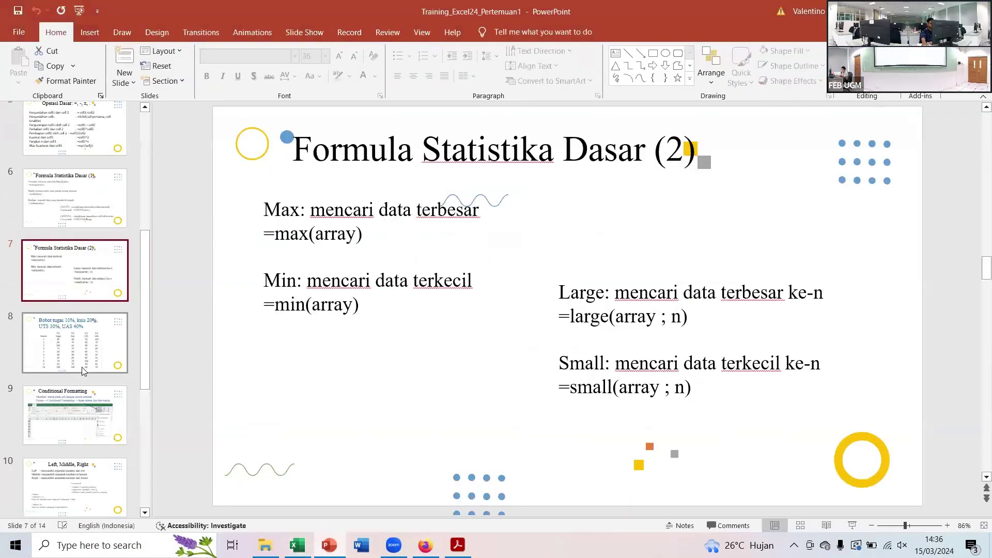
click(66, 397)
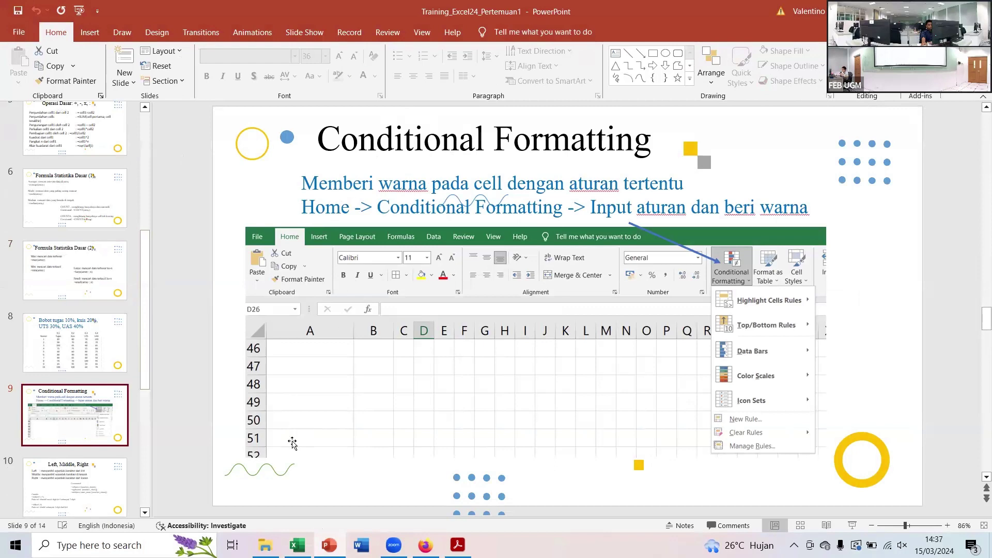
click(297, 545)
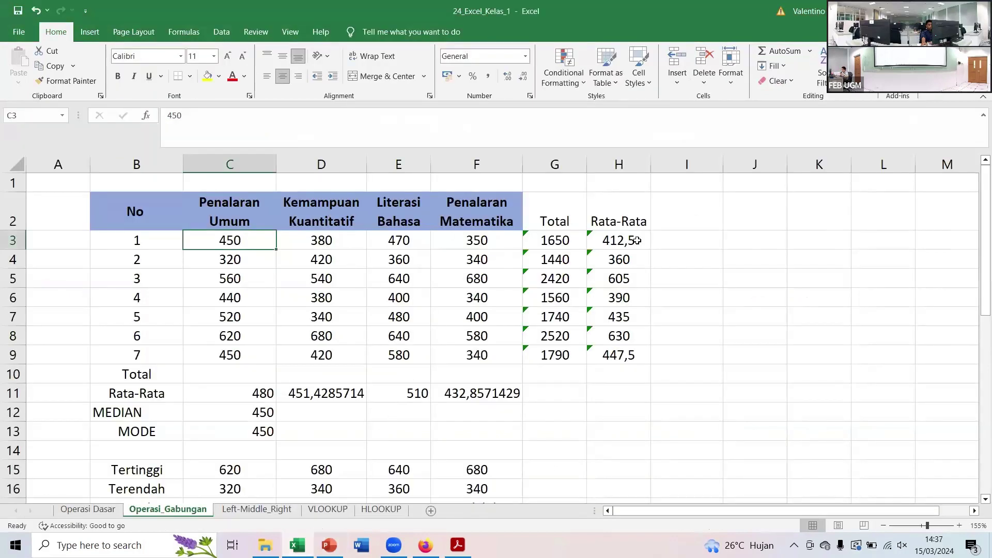
Enter the note "Total <2000, biru" in cell I4 beside the score table
click(686, 217)
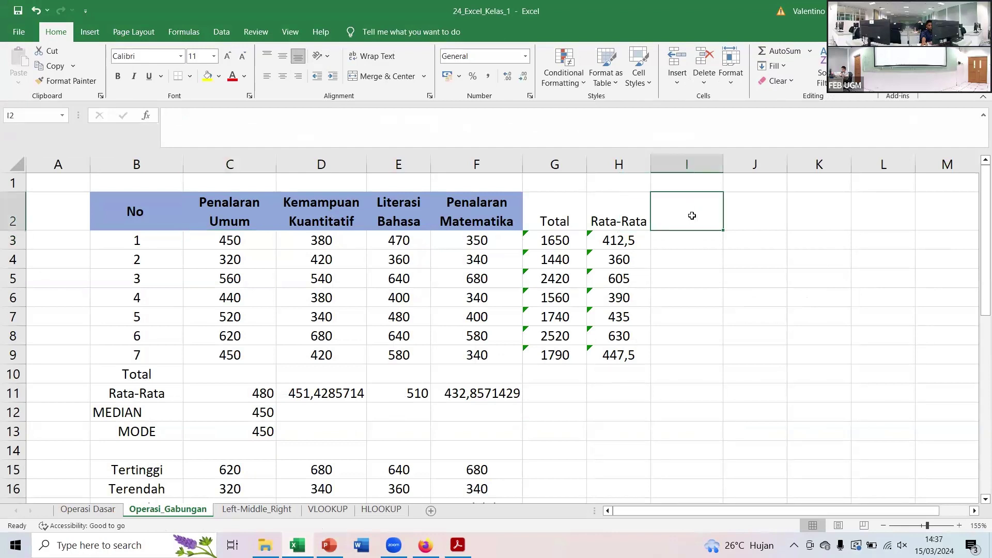
key(Down)
key(Down)
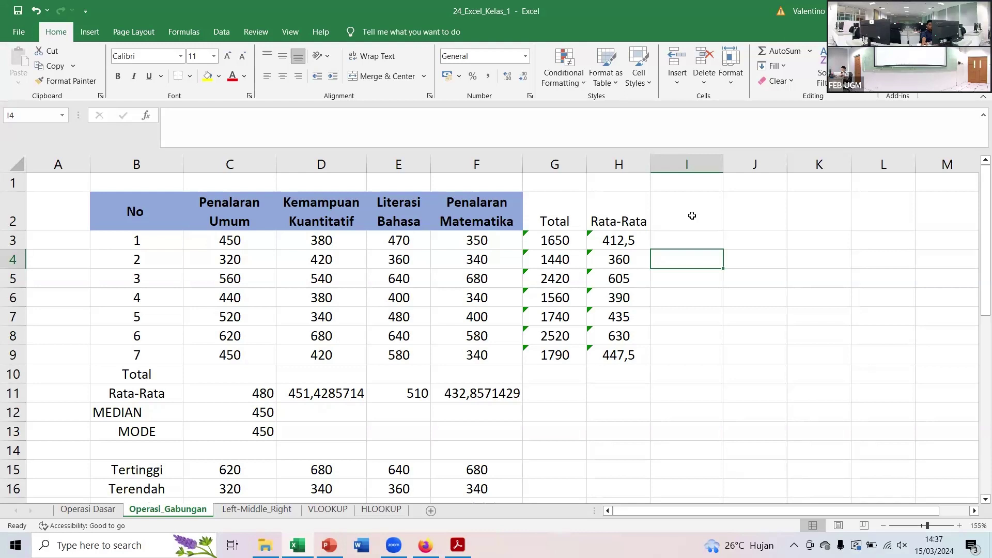
text(To)
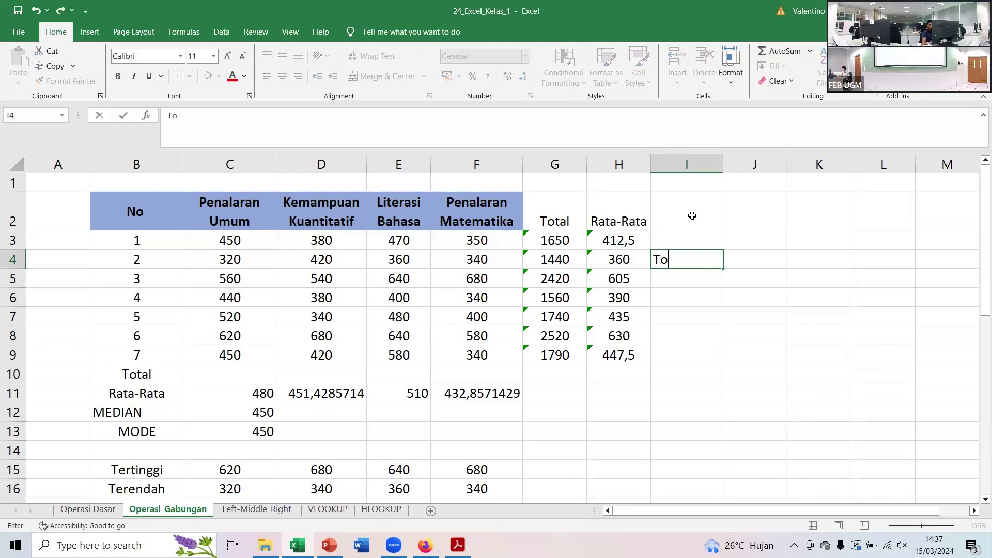
text(tal <2000)
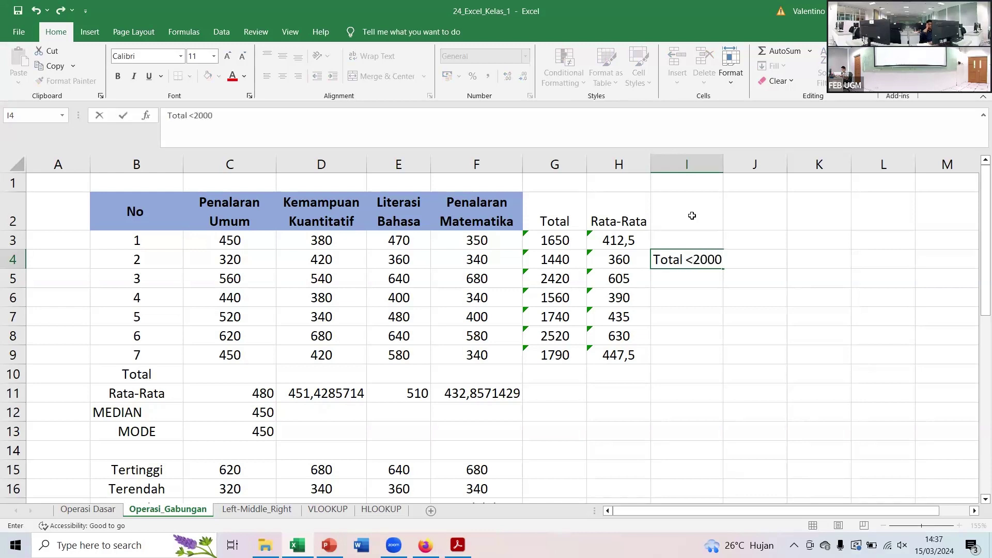
text(, biru)
key(Return)
key(Up)
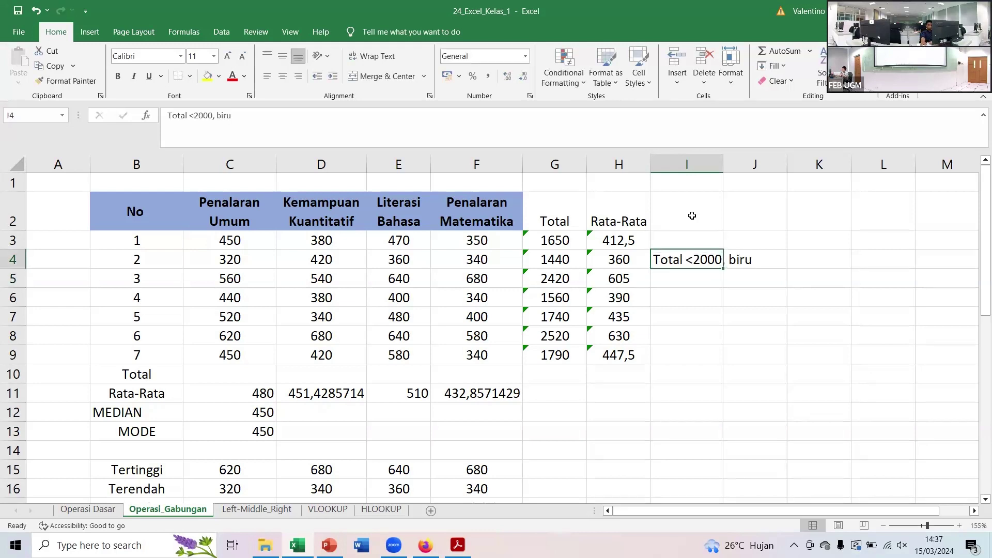
click(551, 221)
click(576, 85)
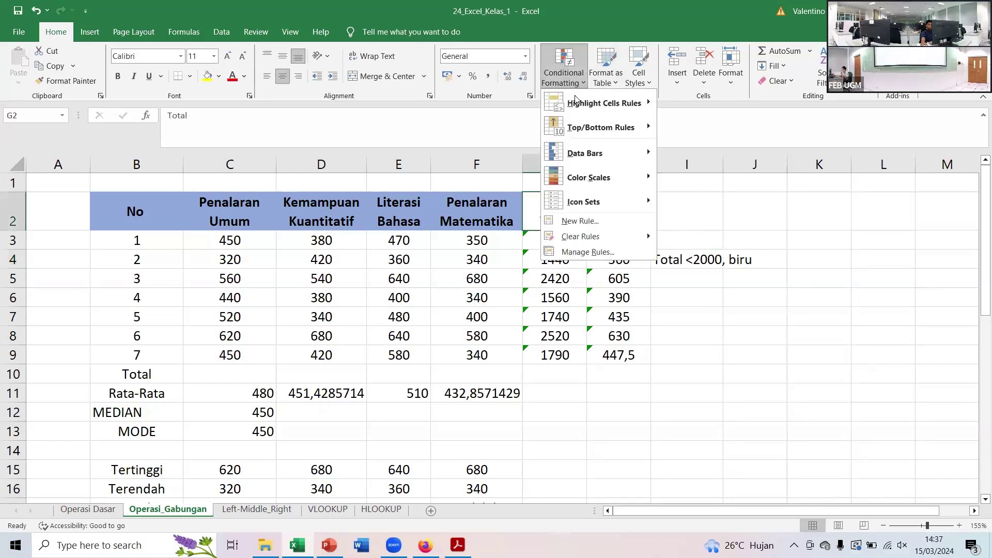
click(893, 203)
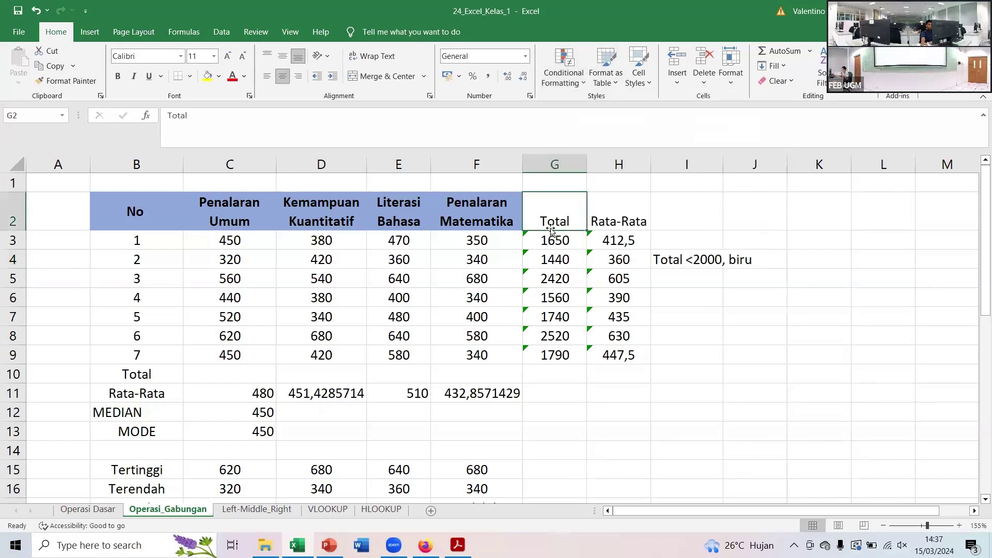
Set up a Less Than highlight rule with the threshold 2000 for the Total values in G3:G9
drag(550, 241, 550, 355)
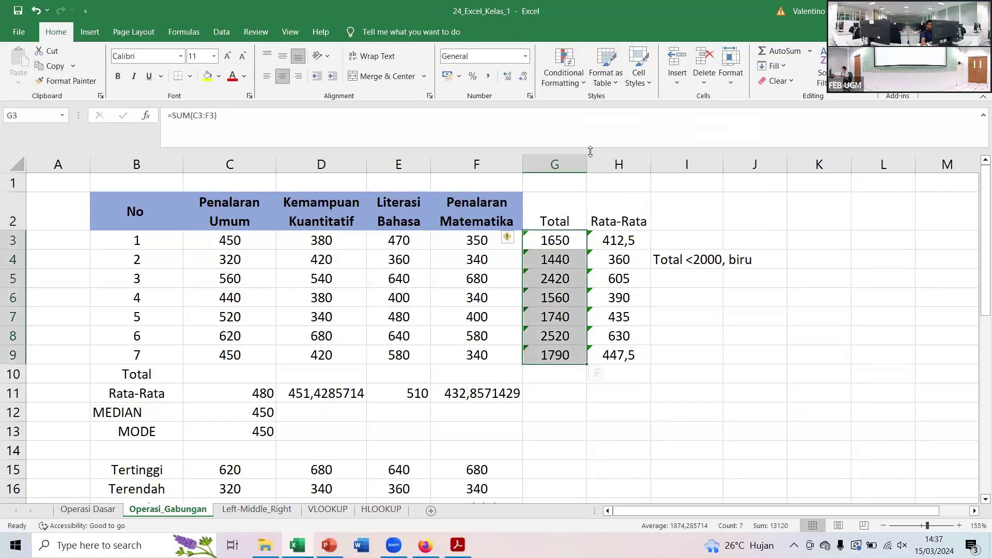
click(577, 86)
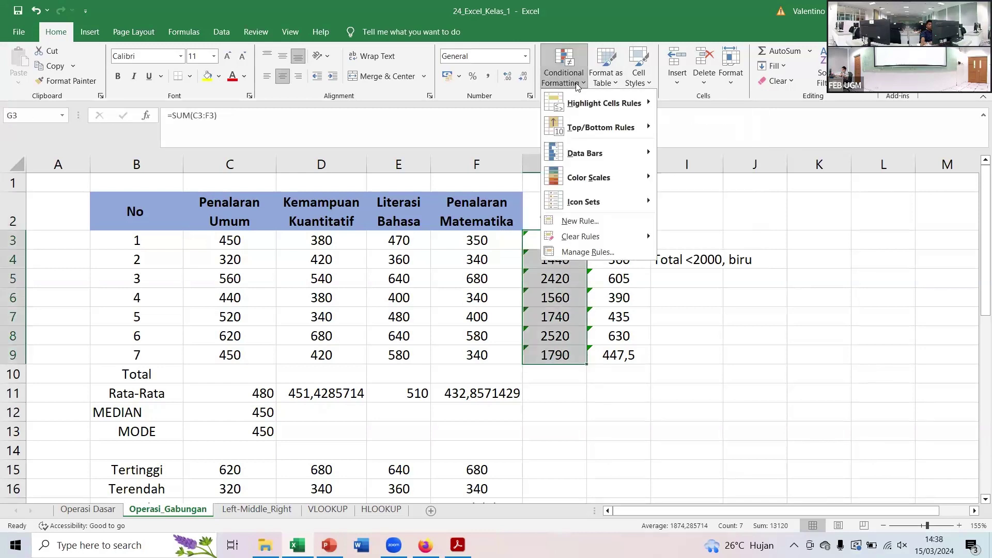
mouse_move(578, 103)
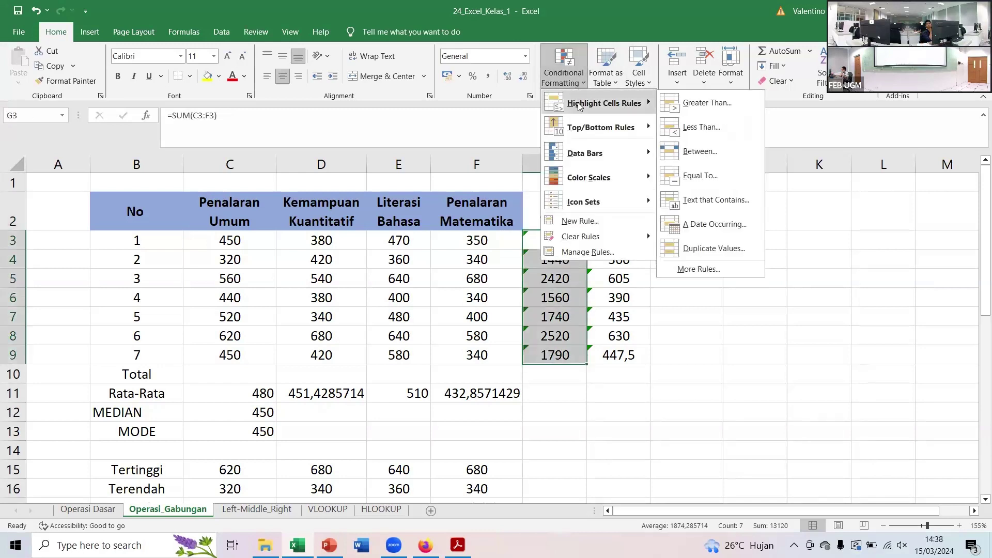
click(695, 126)
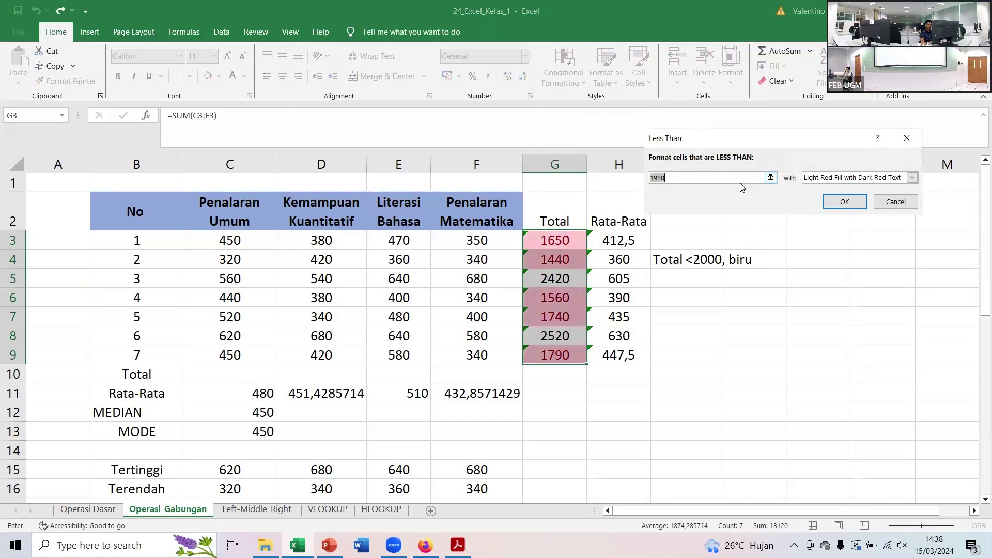
text(2000)
Give the Less Than rule a custom format with a dark blue fill and apply it to the totals
click(913, 178)
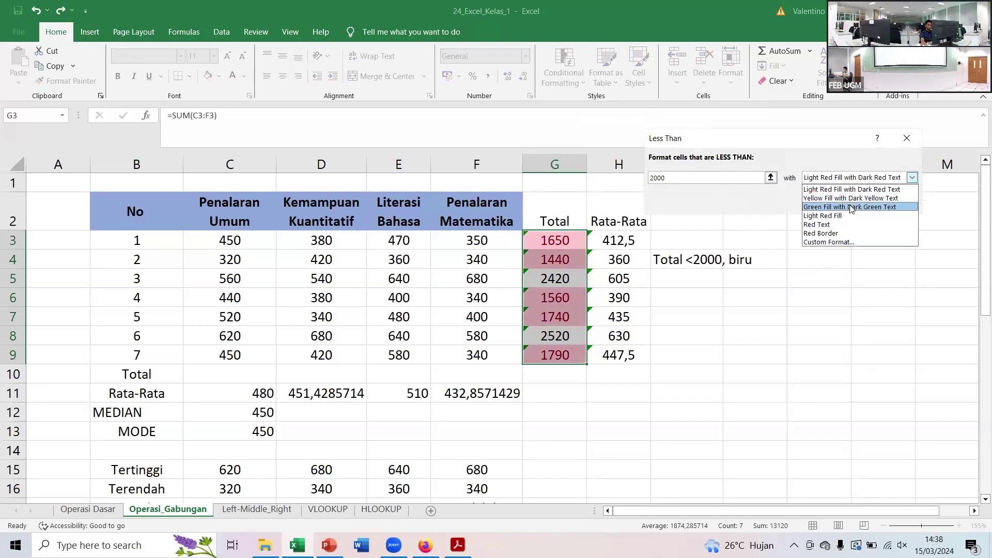
click(810, 242)
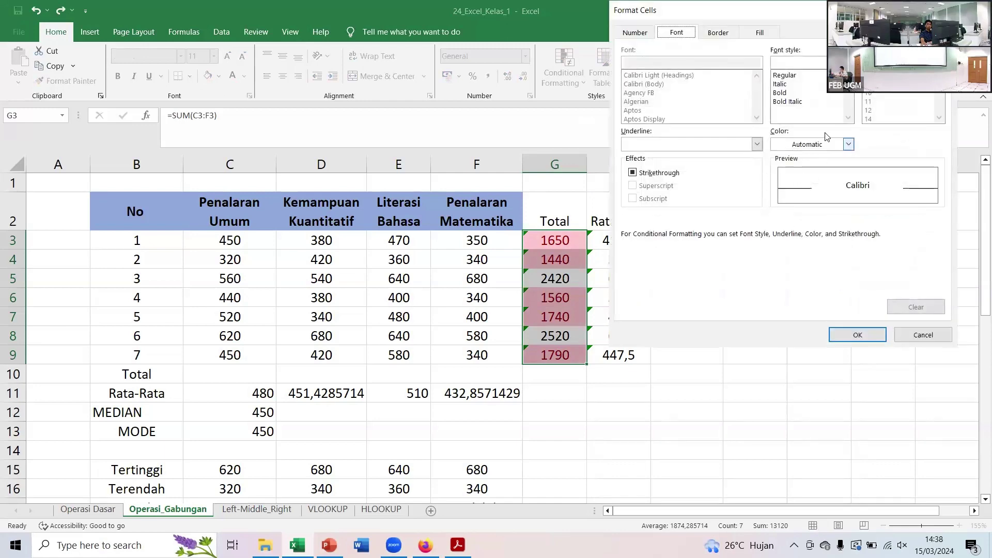
click(763, 35)
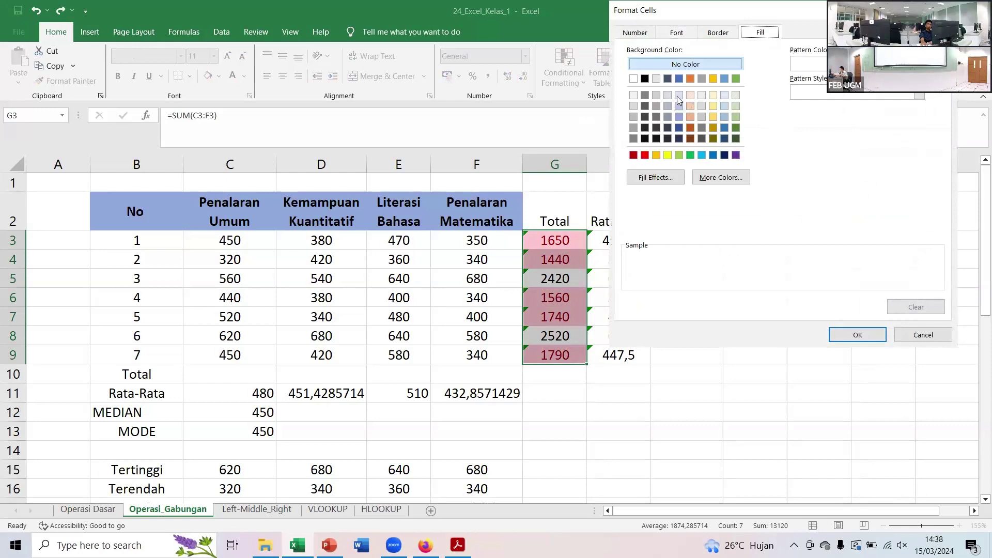
click(679, 78)
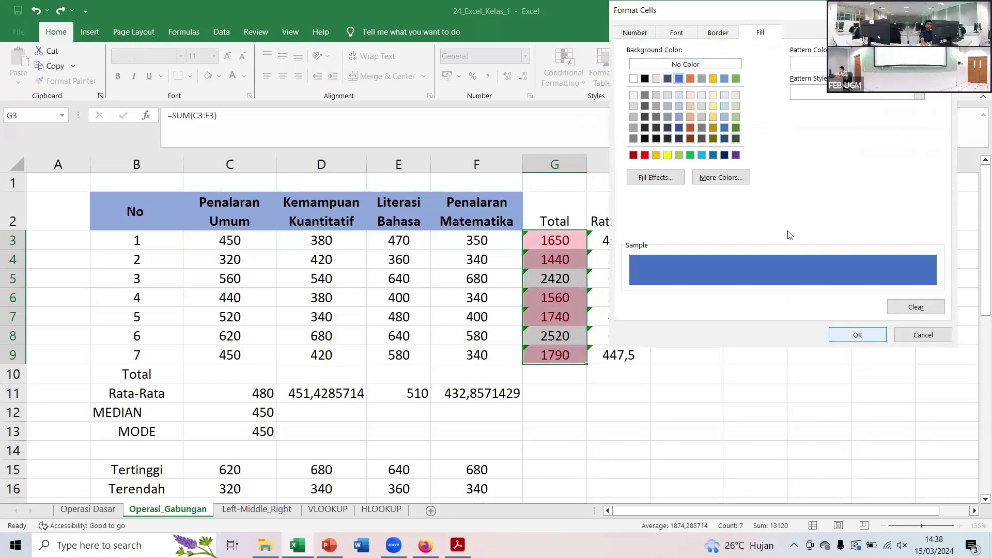
click(677, 128)
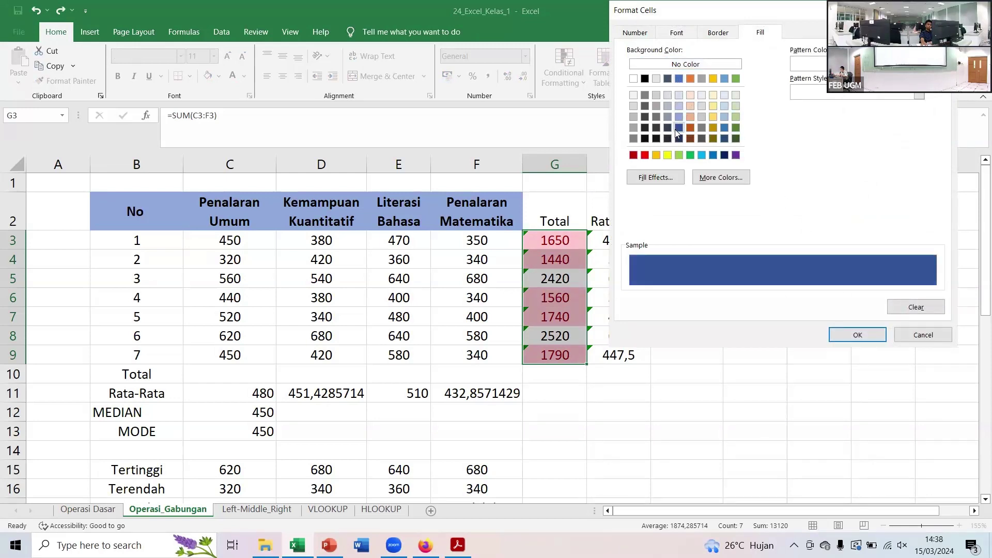
click(850, 335)
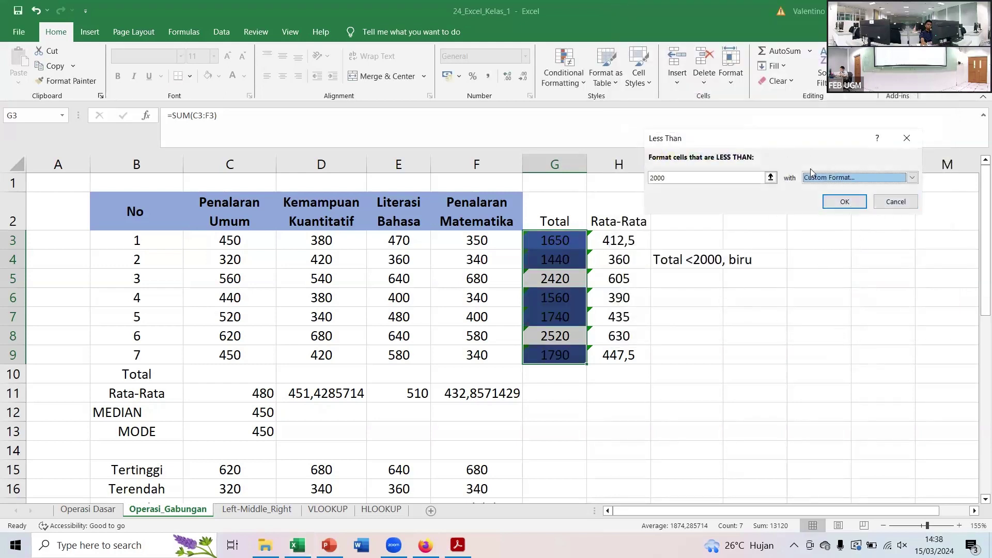
click(835, 203)
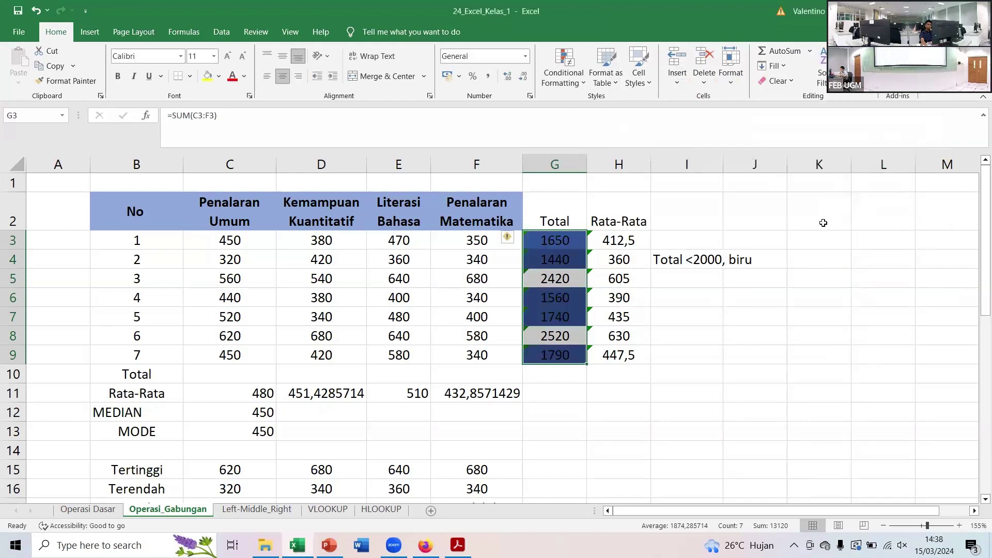
click(674, 320)
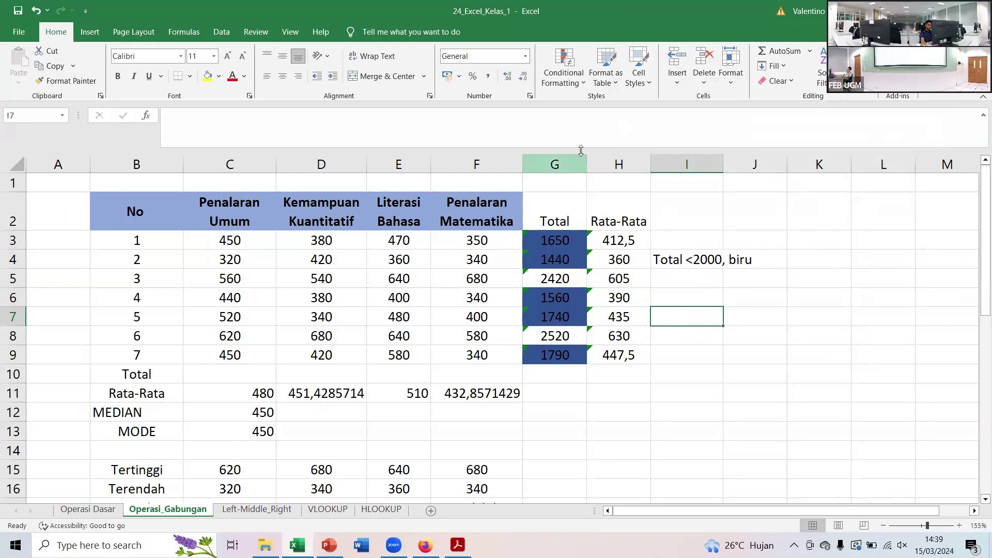
click(572, 88)
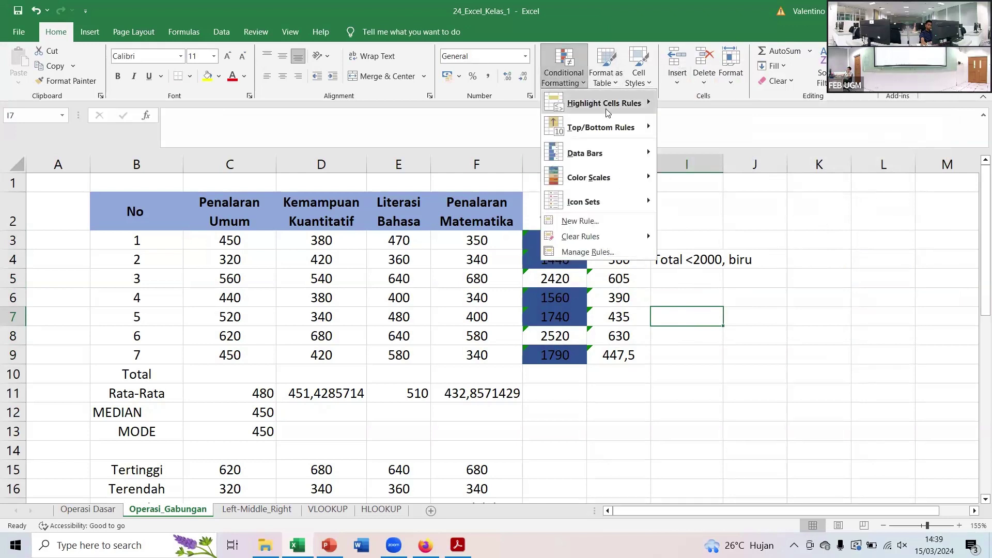
mouse_move(610, 108)
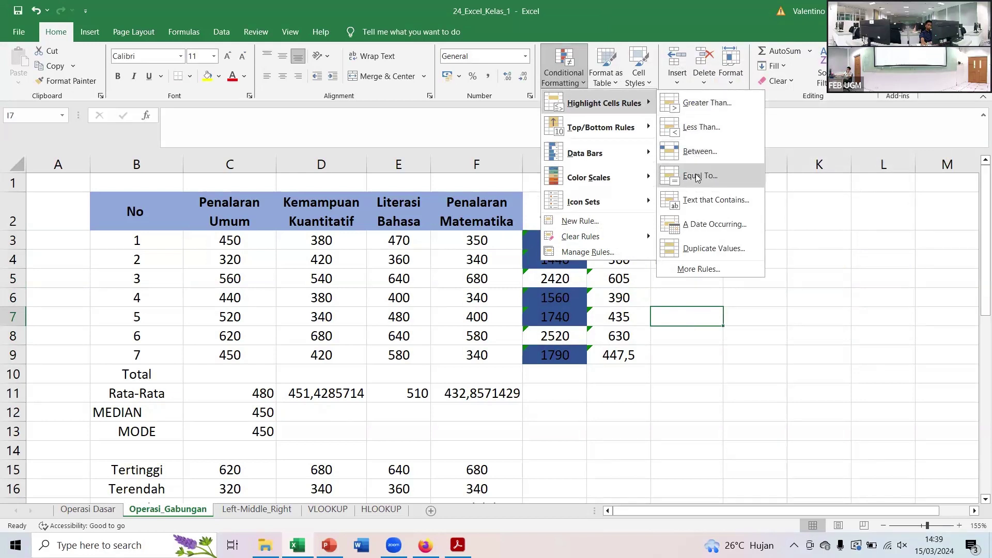
click(724, 270)
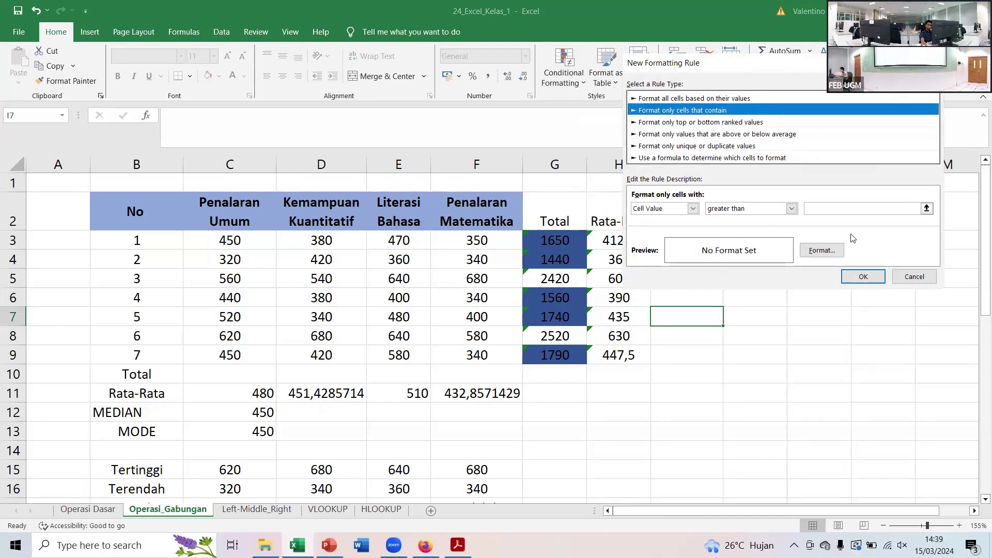
click(865, 275)
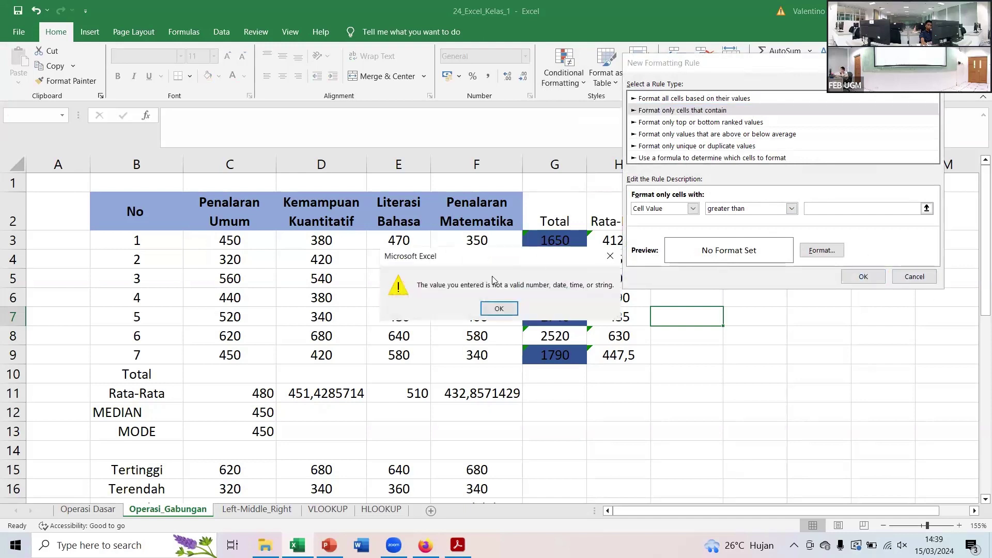
click(497, 309)
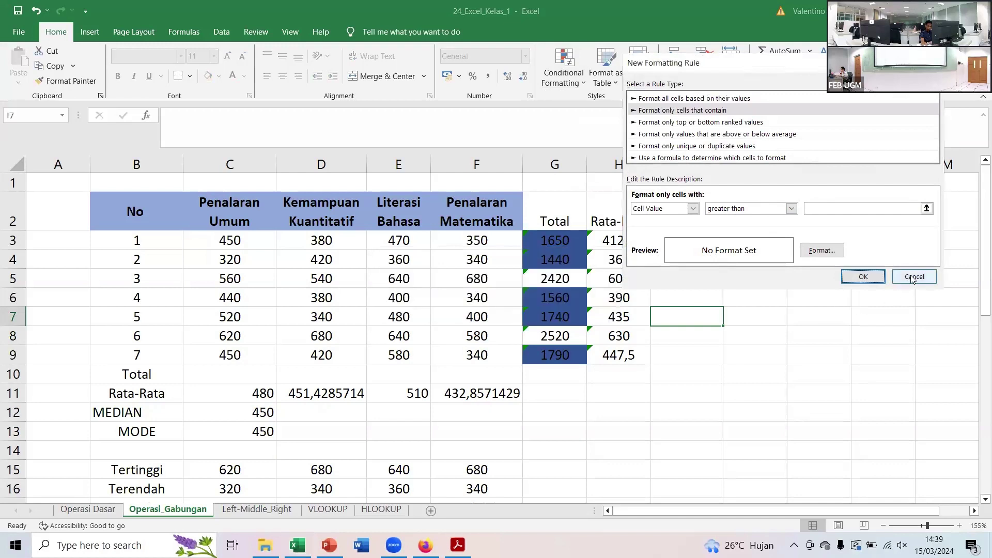
click(914, 276)
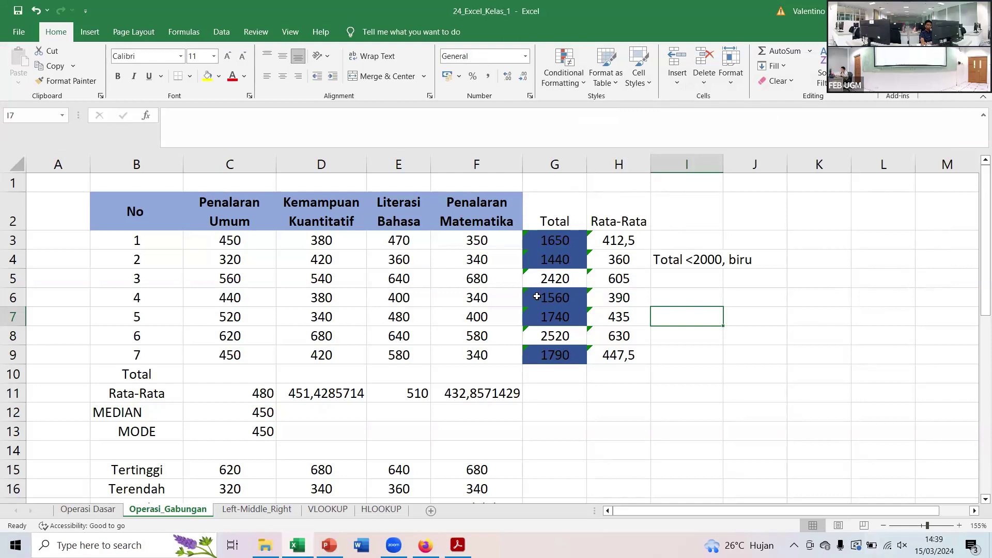
mouse_move(547, 235)
mouse_down()
mouse_move(537, 355)
mouse_move(548, 240)
mouse_up()
click(622, 244)
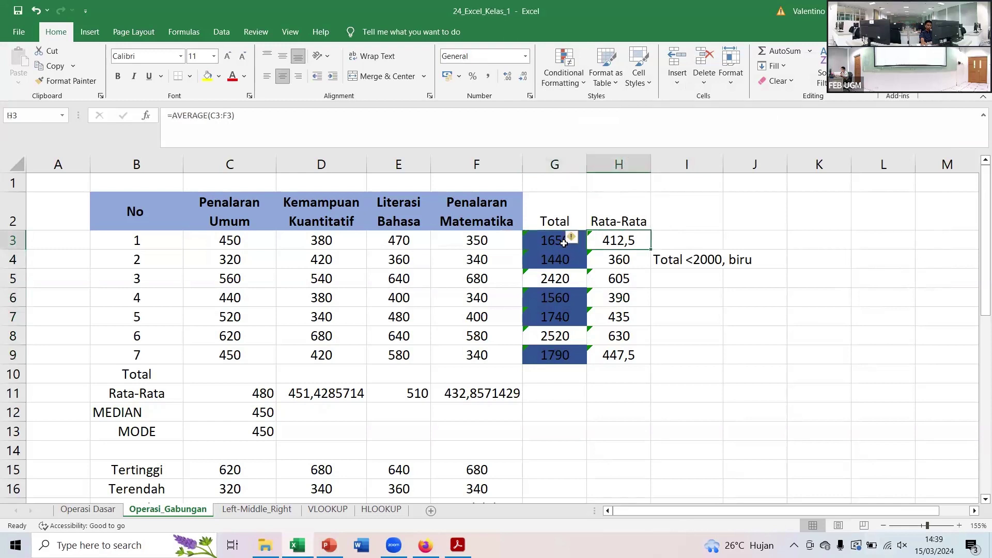
click(552, 241)
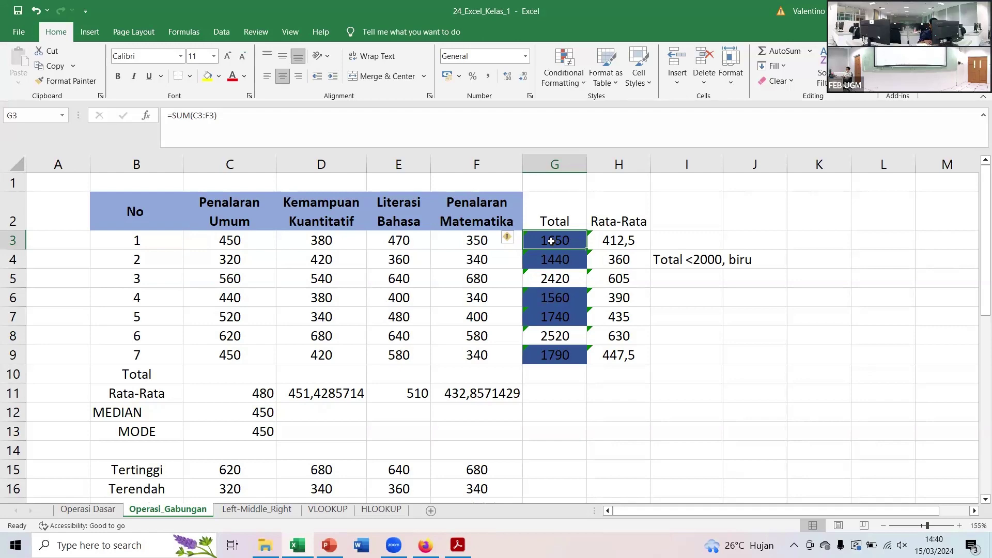
key(Page_Down)
key(Page_Down)
key(Page_Down)
key(Page_Down)
key(Page_Down)
key(Page_Down)
key(Page_Down)
key(Page_Down)
key(Page_Down)
key(Page_Down)
key(Page_Down)
key(Page_Down)
key(Page_Down)
key(Page_Down)
key(Page_Down)
key(Page_Down)
key(Page_Down)
key(Page_Down)
key(Page_Down)
key(Page_Down)
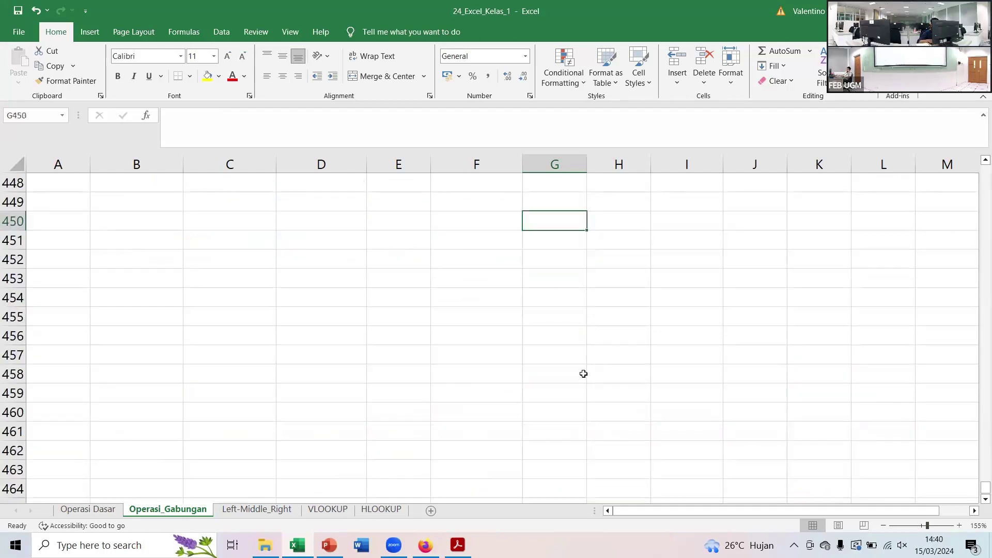
key(Page_Down)
key(Page_Down)
key(Page_Down)
key(Page_Down)
key(Page_Down)
key(Page_Down)
key(Page_Down)
key(Page_Down)
key(Page_Down)
key(Page_Down)
key(Page_Down)
key(Page_Down)
key(Page_Down)
key(Page_Down)
key(Page_Down)
key(Page_Down)
key(Page_Down)
key(Page_Down)
key(Page_Down)
key(Page_Down)
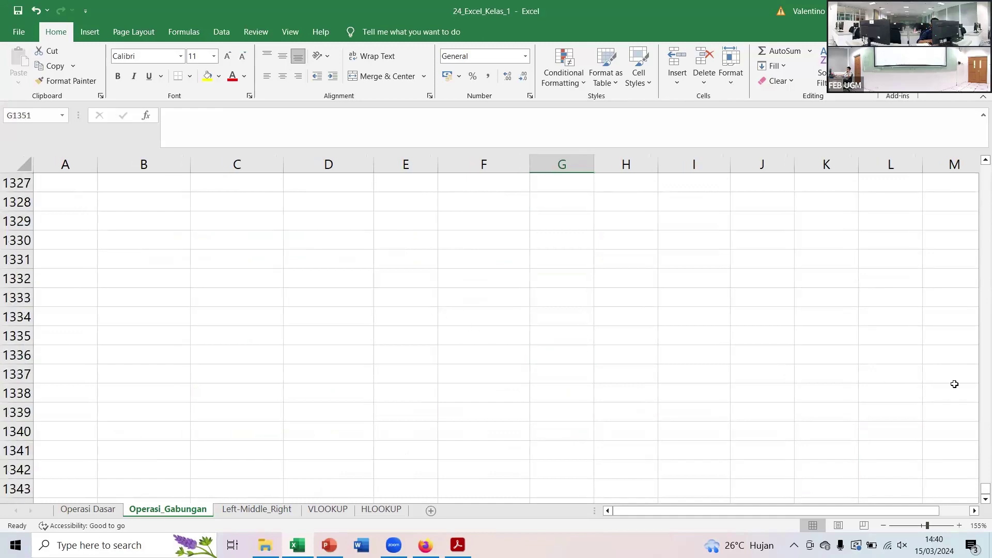
drag(980, 487, 978, 168)
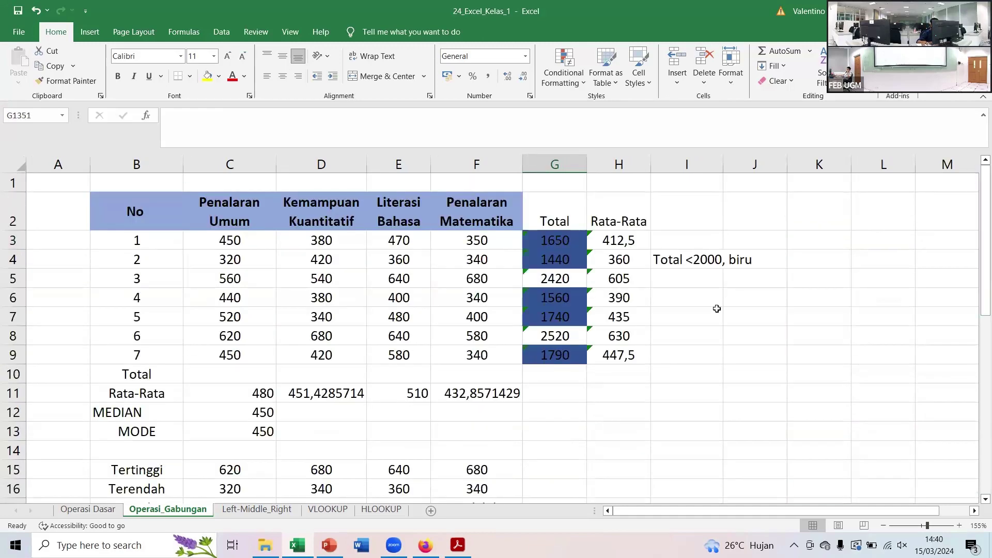
scroll(697, 319, down, 1)
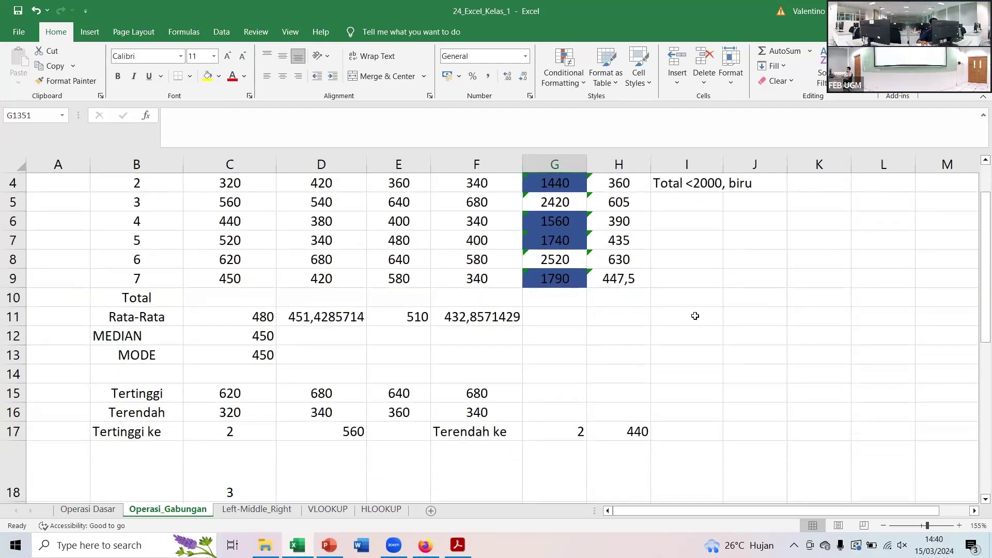
scroll(627, 382, up, 1)
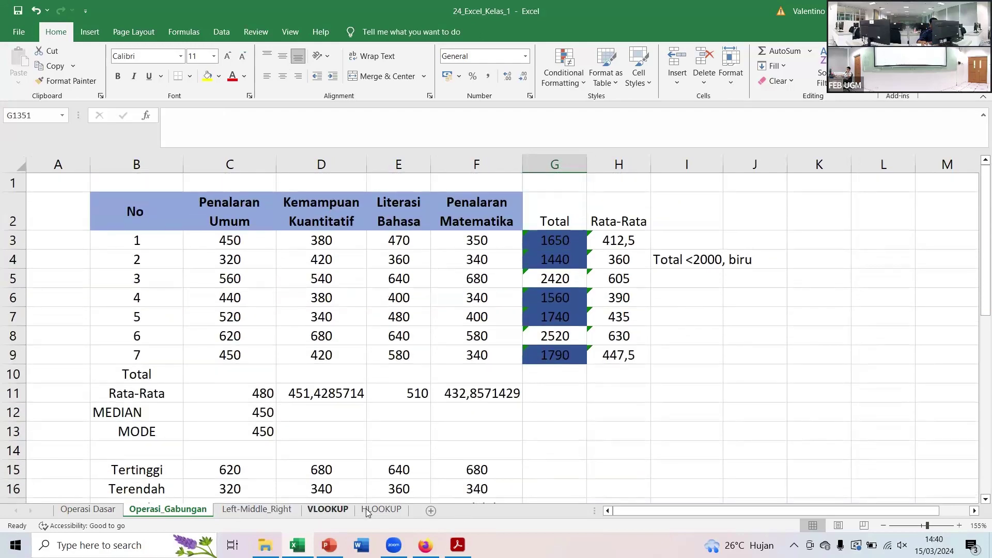
Open the Left-Middle_Right sheet, and switch to PowerPoint to present the Left, Middle, Right slide
click(273, 512)
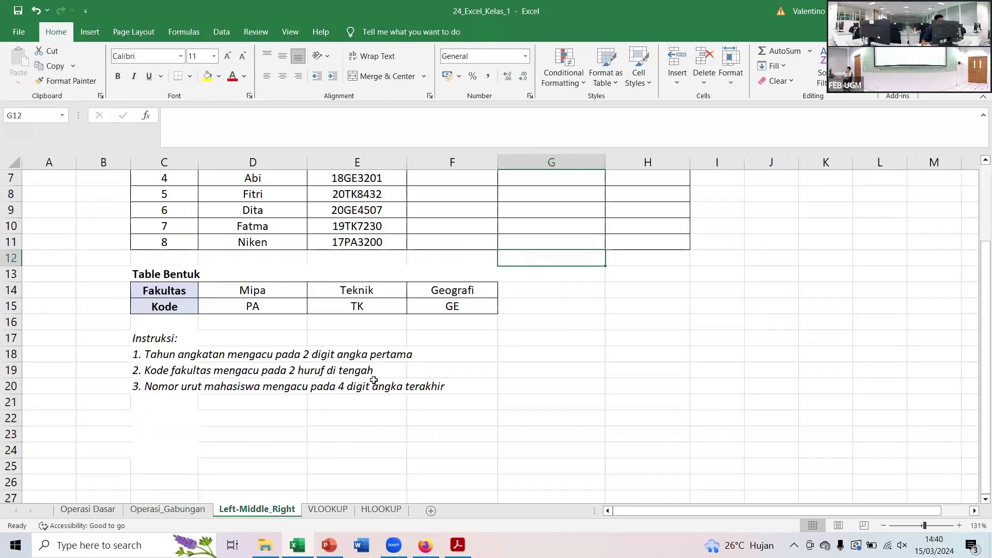
scroll(373, 380, up, 2)
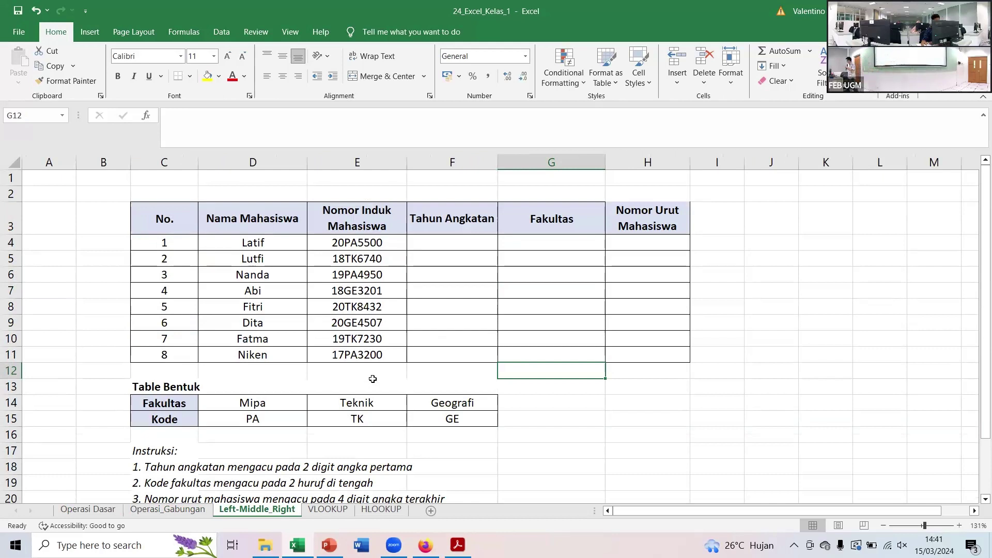
click(329, 545)
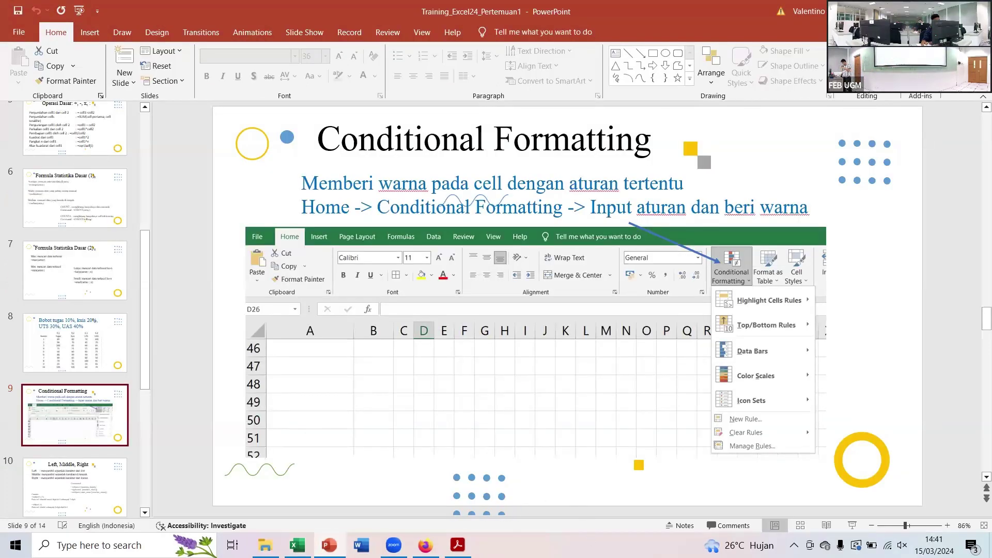
click(859, 533)
key(Right)
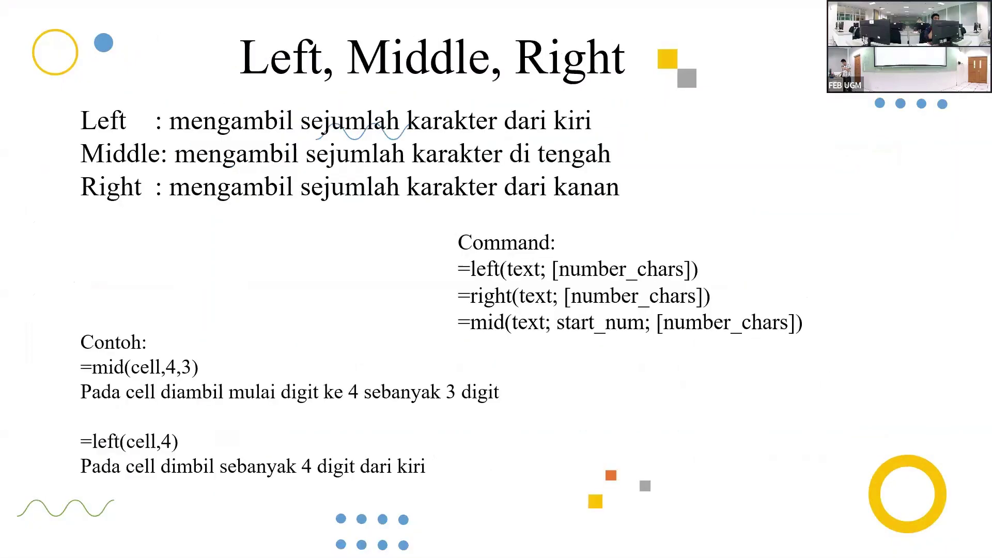
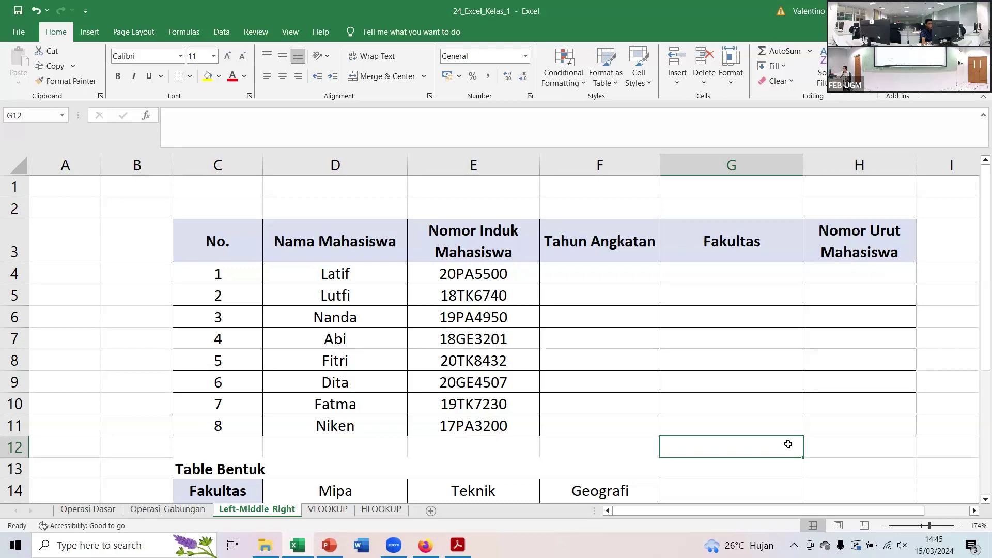
In Excel, enter =LEFT(E4;2) in F4 to extract the Tahun Angkatan from the first student's ID
scroll(724, 411, down, 2)
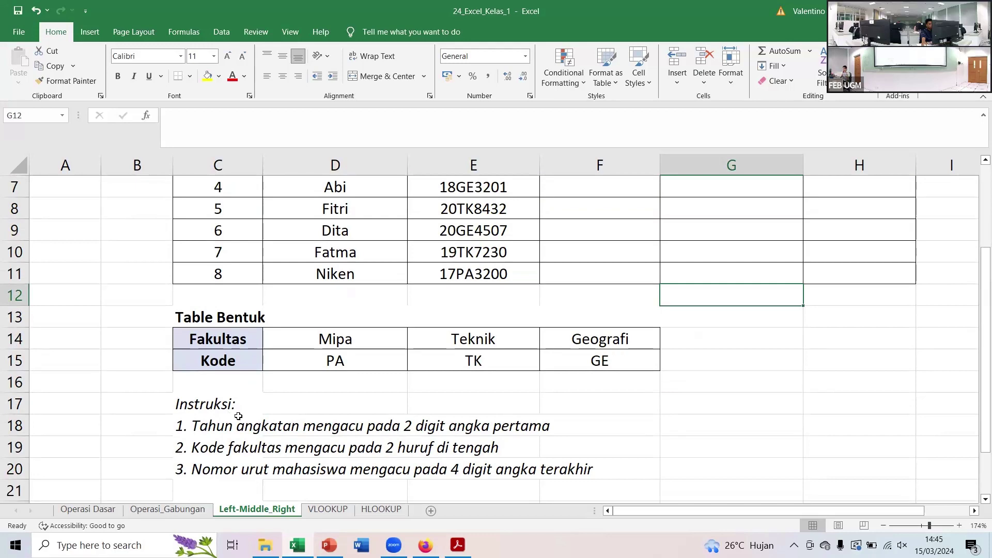
scroll(272, 414, up, 2)
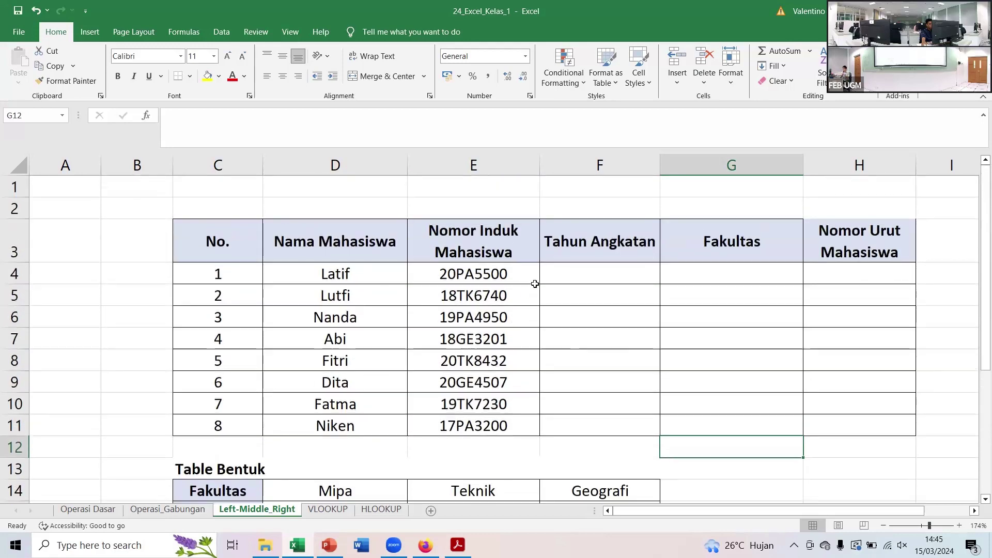
click(547, 276)
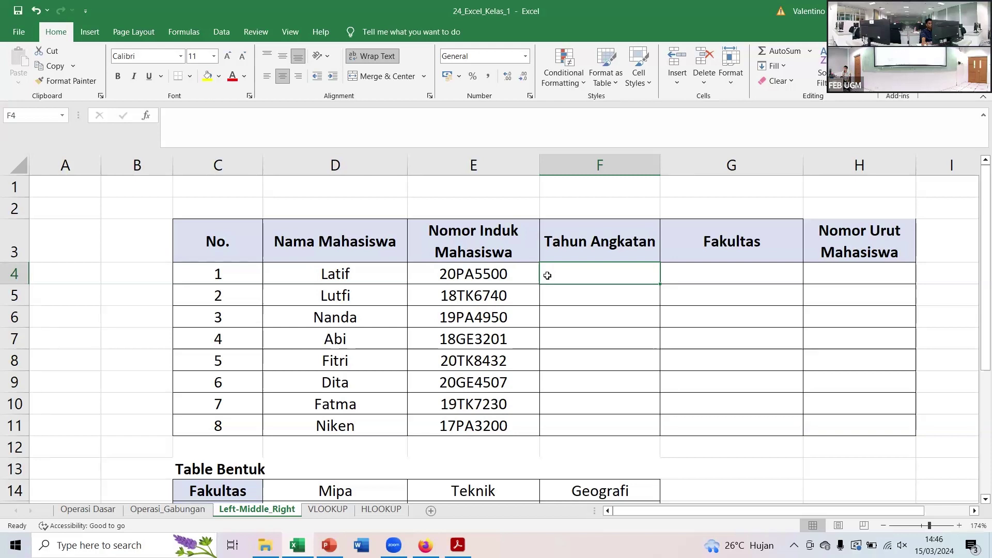
text(=)
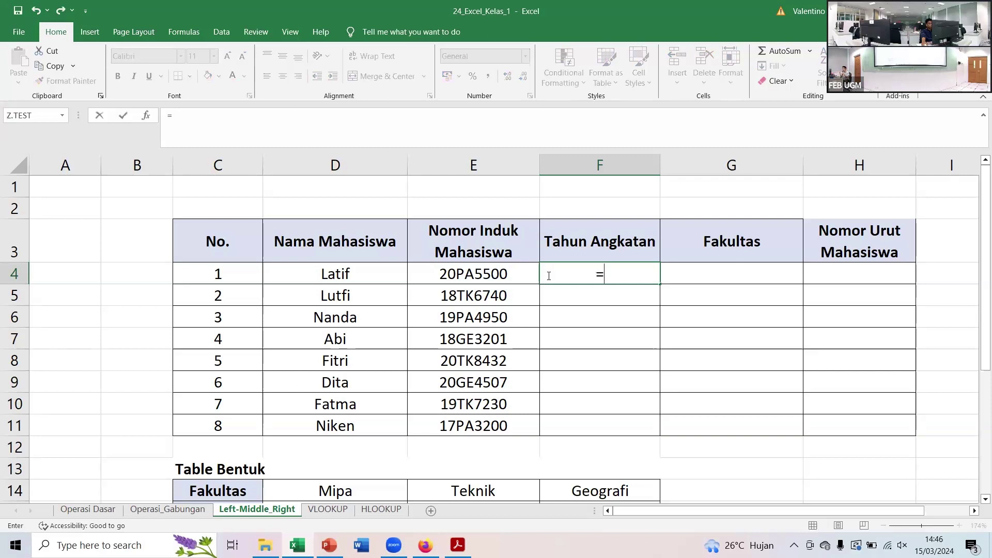
text(L)
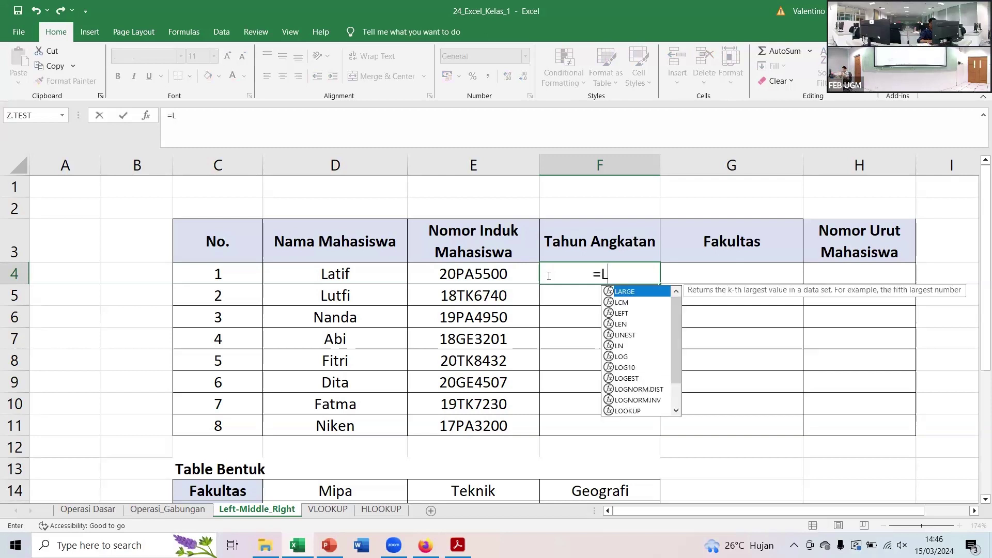
text(EFY)
key(BackSpace)
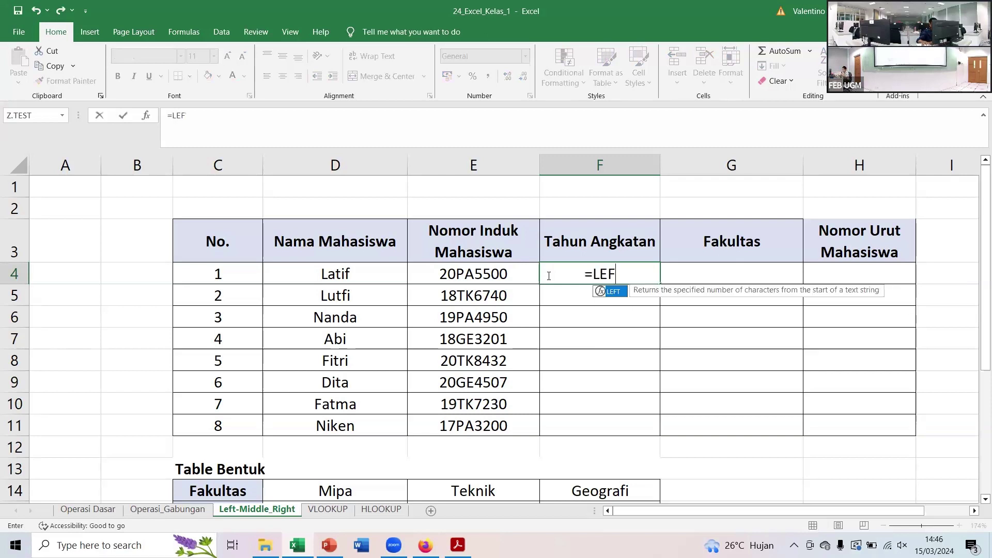
text(T()
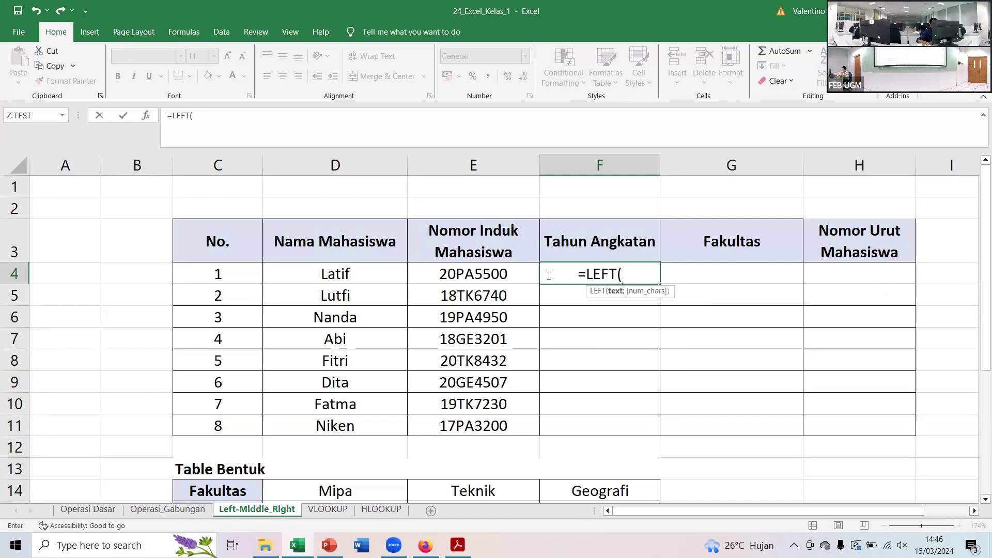
click(472, 273)
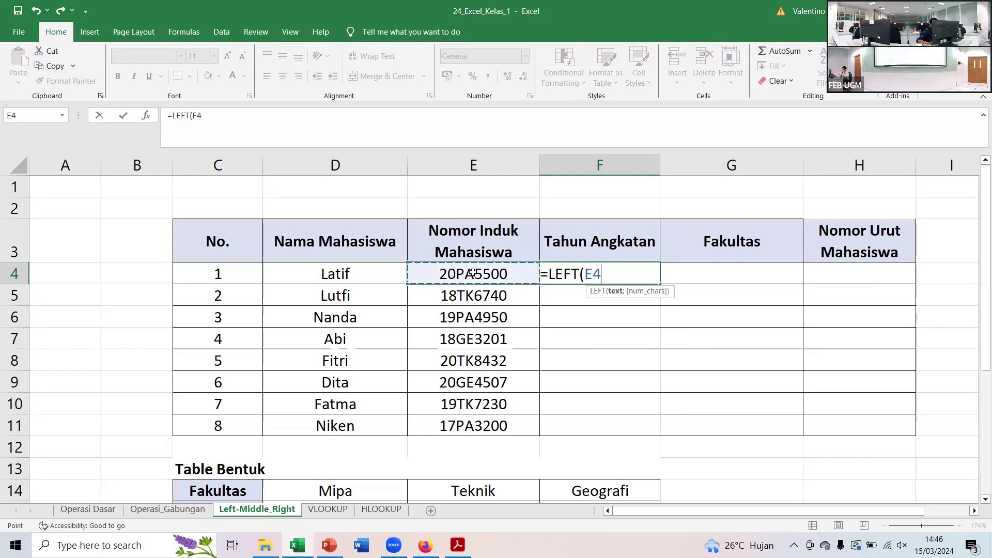
text(;)
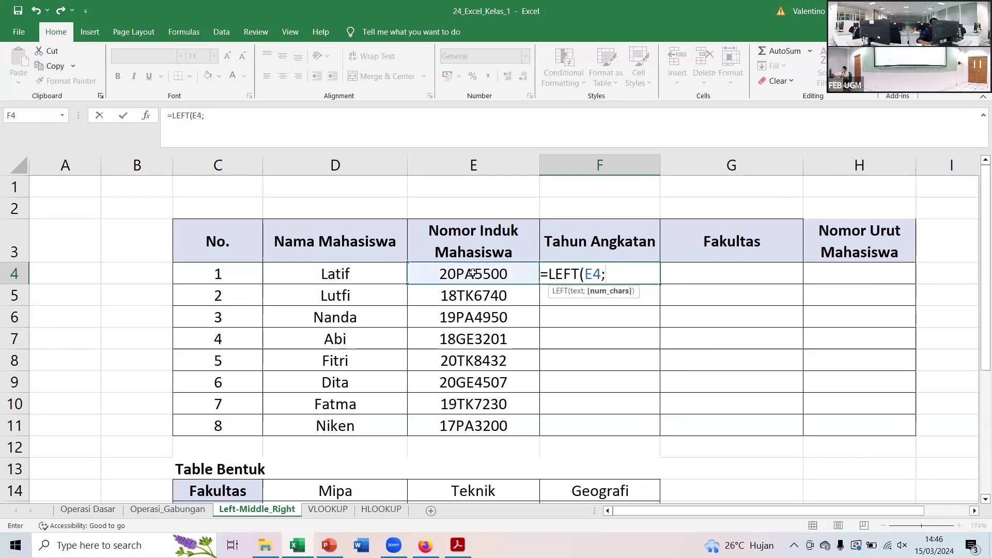
text(2))
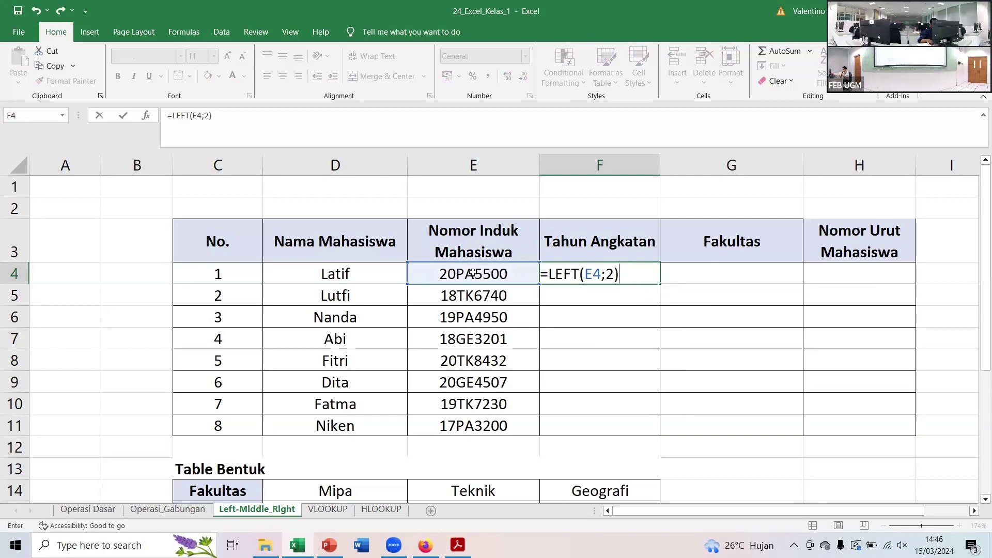
key(Return)
key(Up)
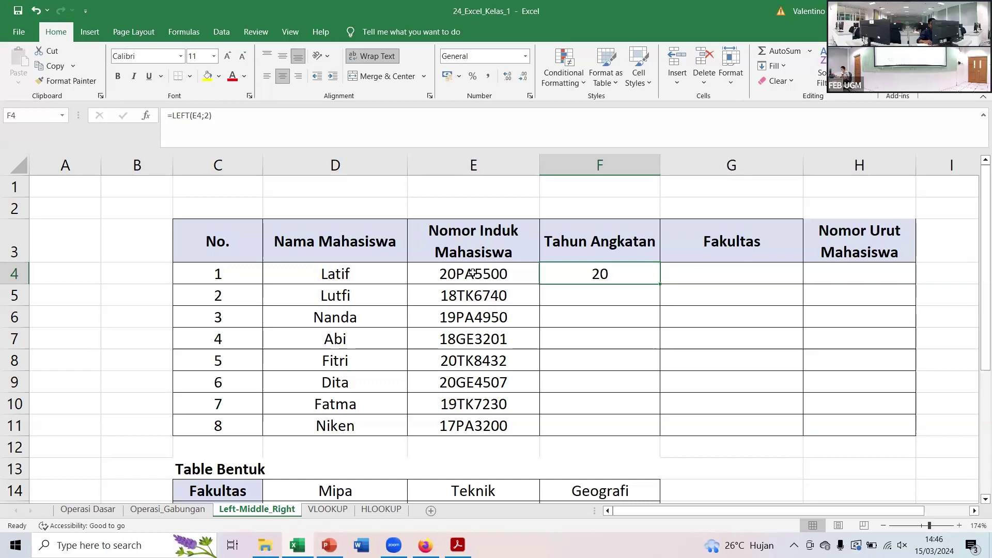
Fill the LEFT formula from F4 down to F11 to complete the Tahun Angkatan column
double_click(612, 274)
click(624, 276)
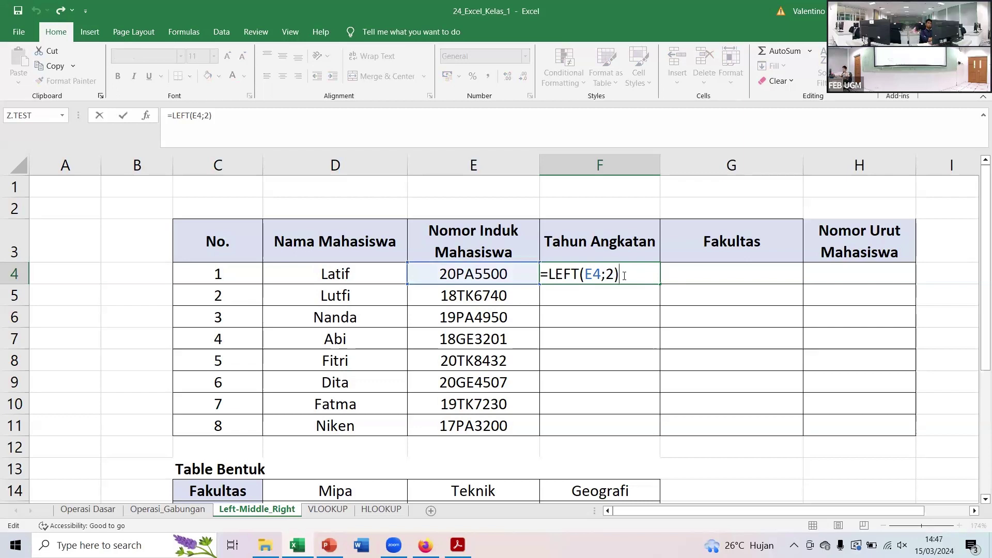
key(Return)
click(619, 277)
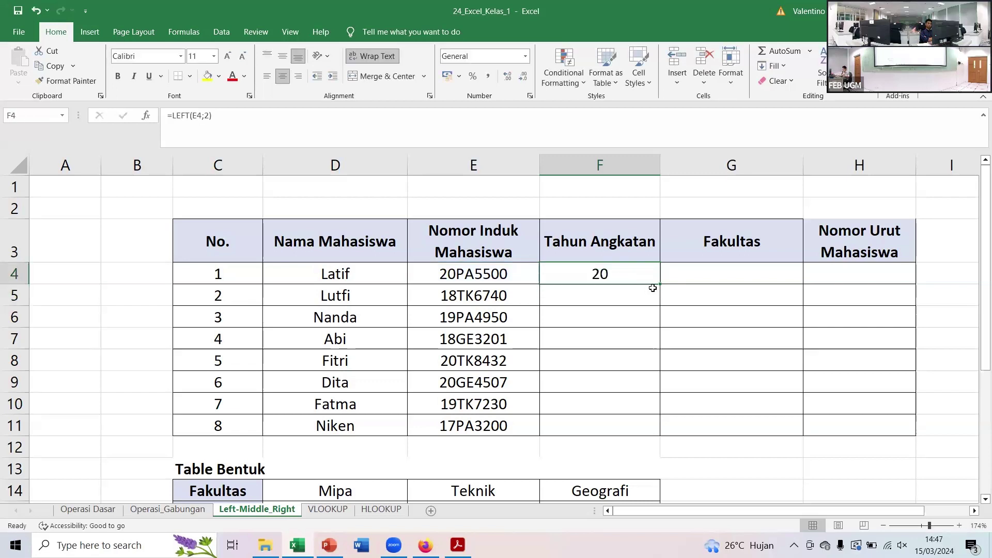
drag(660, 284, 642, 432)
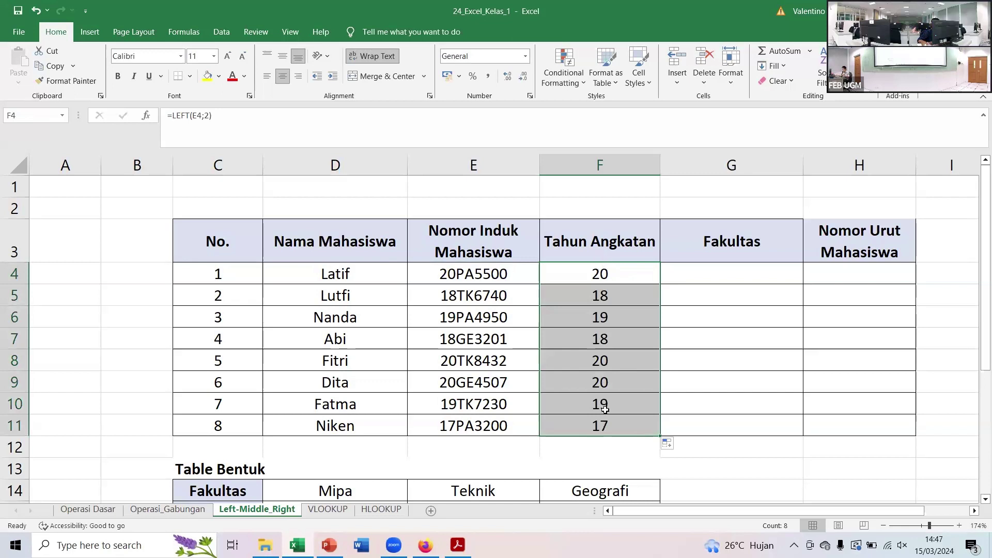
Select the first Fakultas cell, G4, and review the extraction instructions below Table Bentuk
click(692, 266)
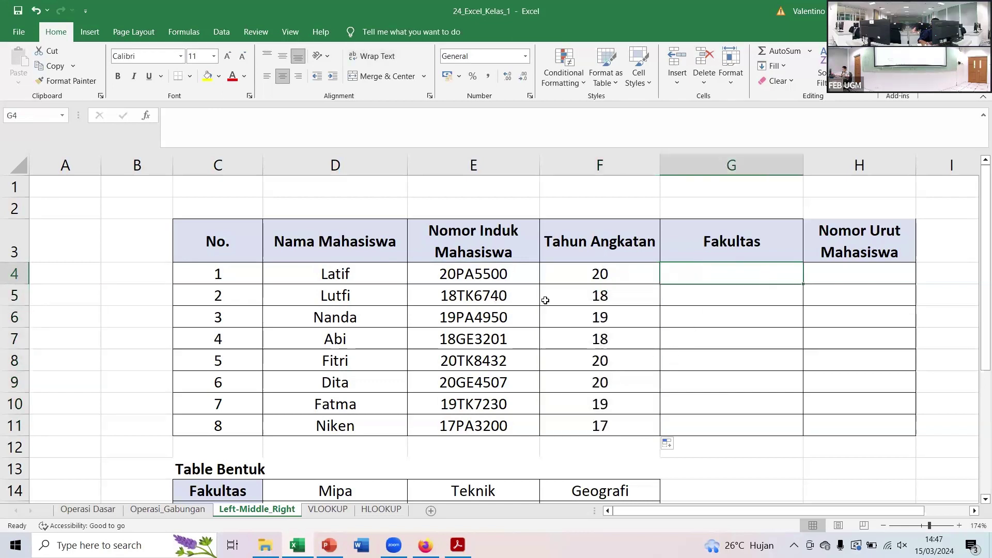
scroll(548, 300, down, 1)
scroll(545, 297, up, 1)
scroll(413, 362, down, 2)
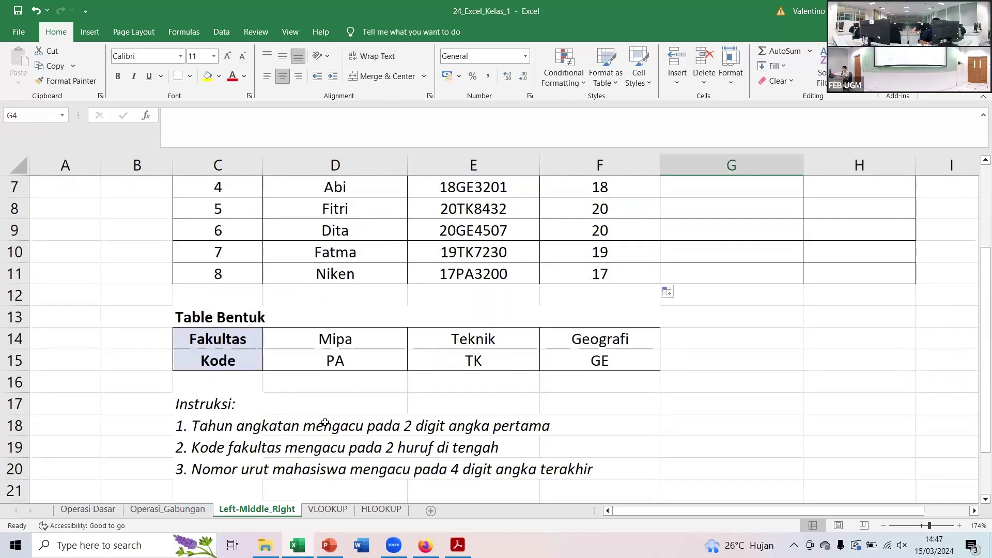
scroll(325, 422, up, 2)
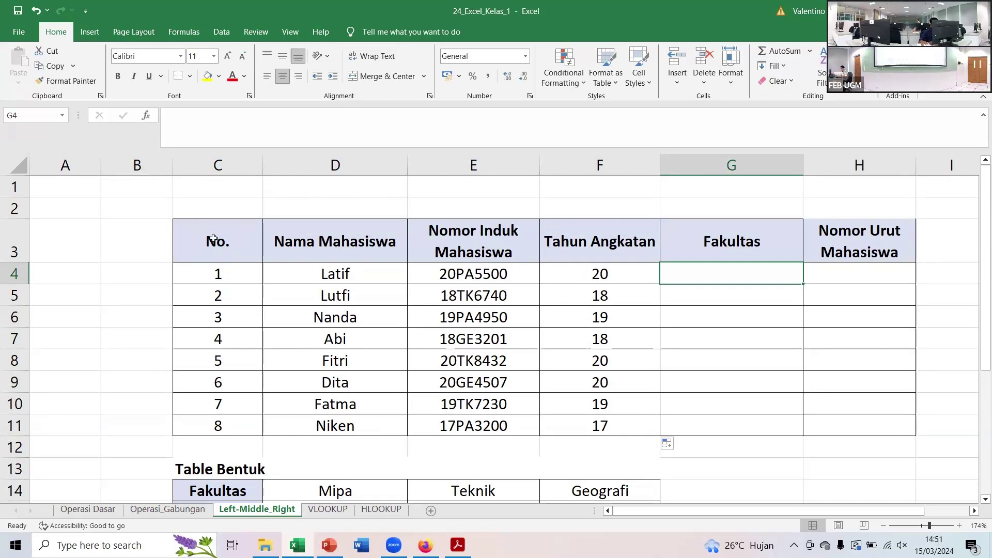
Copy the student table from No. through Tahun Angkatan, C3:F11, and paste it starting at H13
drag(222, 241, 551, 414)
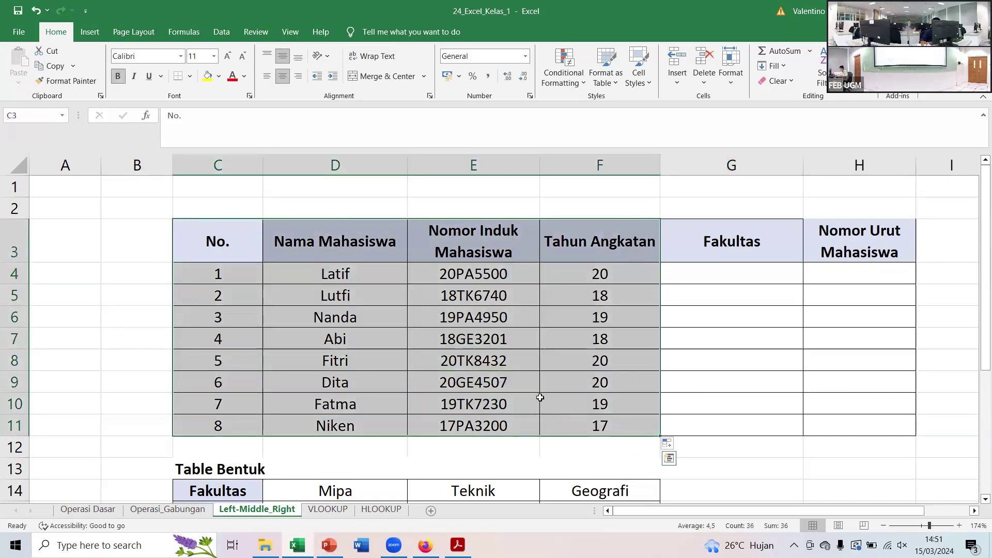
key(ctrl+c)
drag(802, 511, 847, 511)
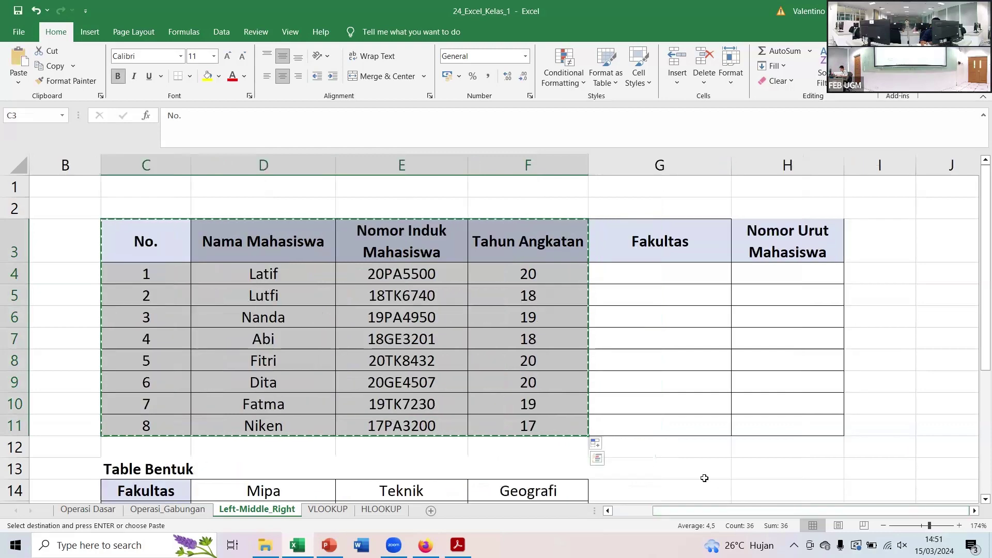
click(726, 469)
scroll(728, 450, down, 1)
key(Right)
key(Right)
key(Right)
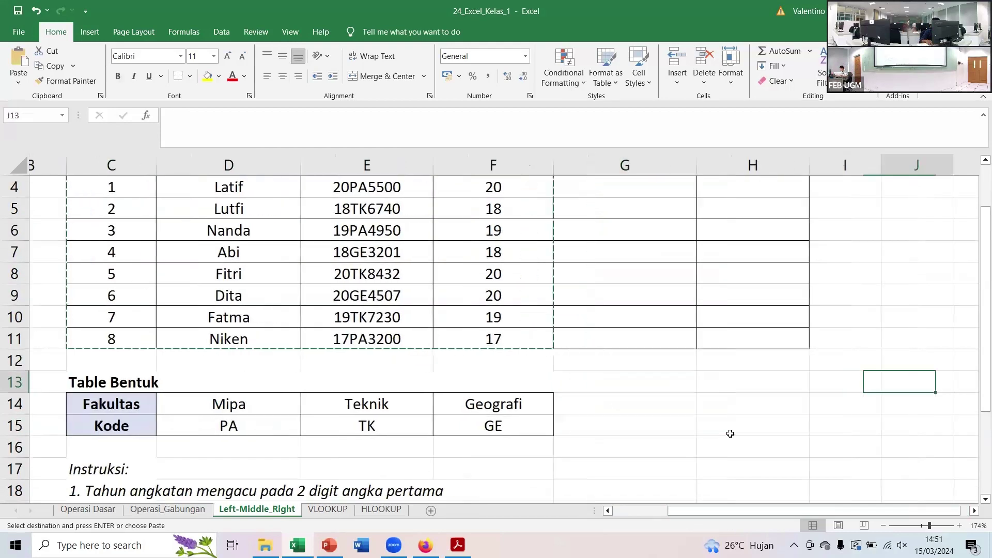
key(Left)
key(Left)
key(Left)
key(ctrl+v)
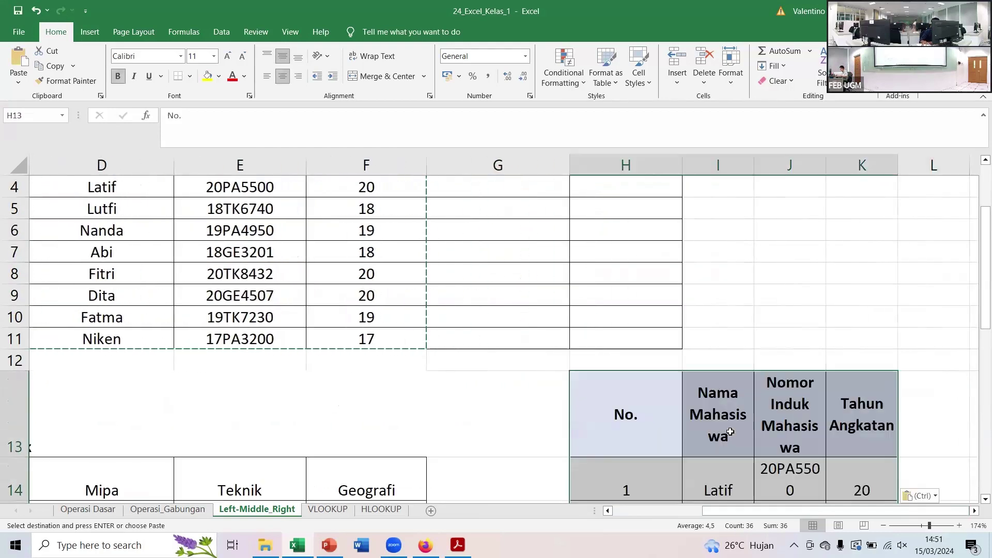
Widen column J of the pasted table so each Nomor Induk Mahasiswa fits on one line
scroll(687, 398, down, 2)
scroll(660, 387, down, 1)
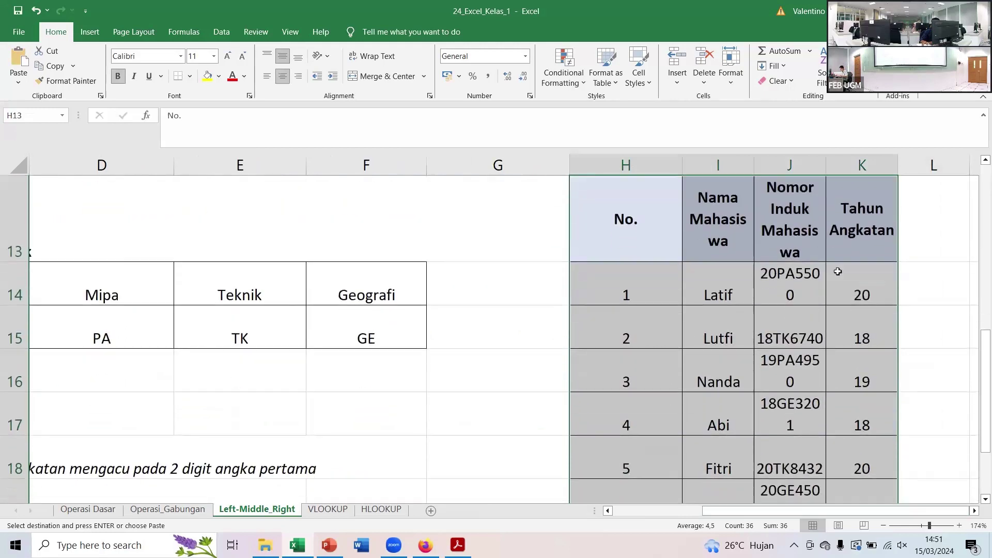
drag(825, 166, 883, 171)
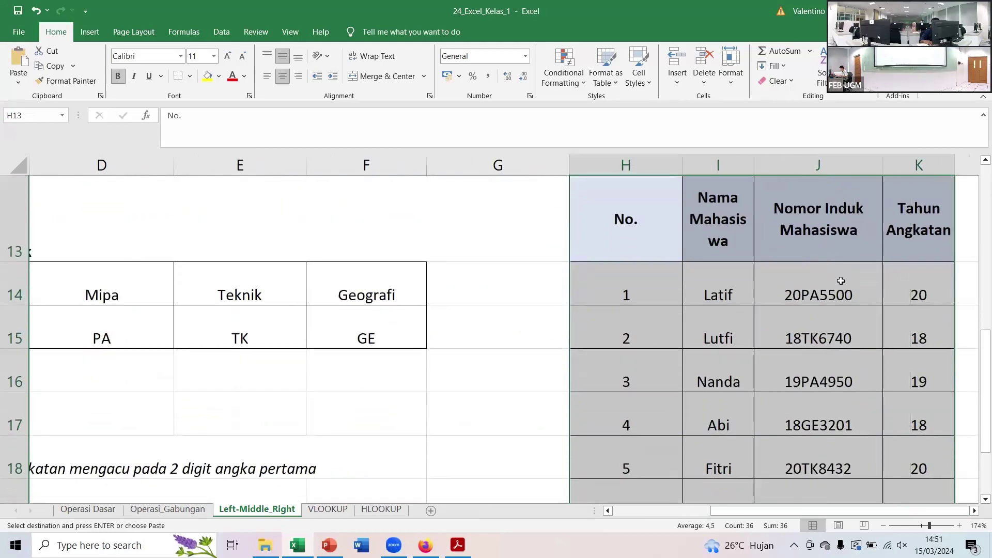
Insert a slash after the year digits and another after the faculty code in the first student's ID in J14
double_click(800, 295)
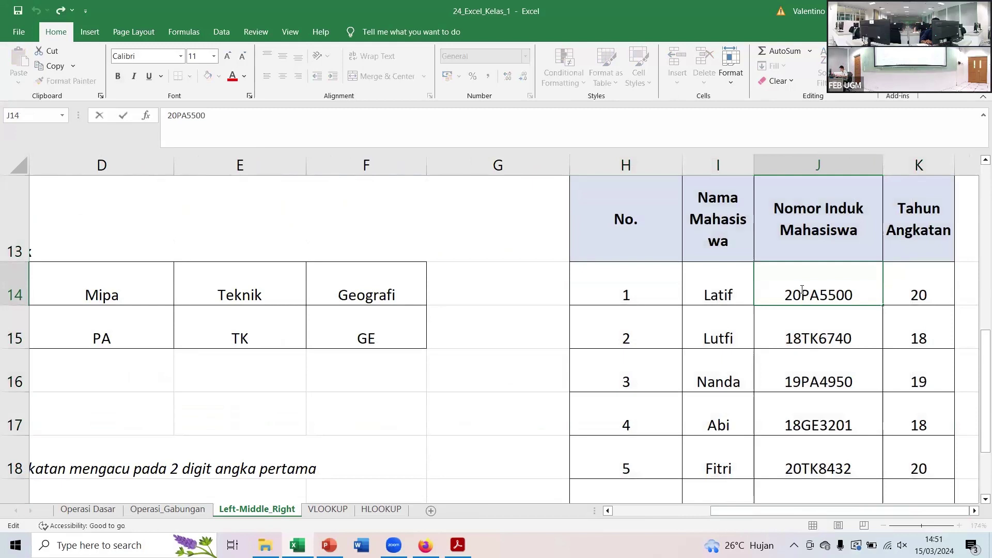
text(/)
key(Right)
key(Right)
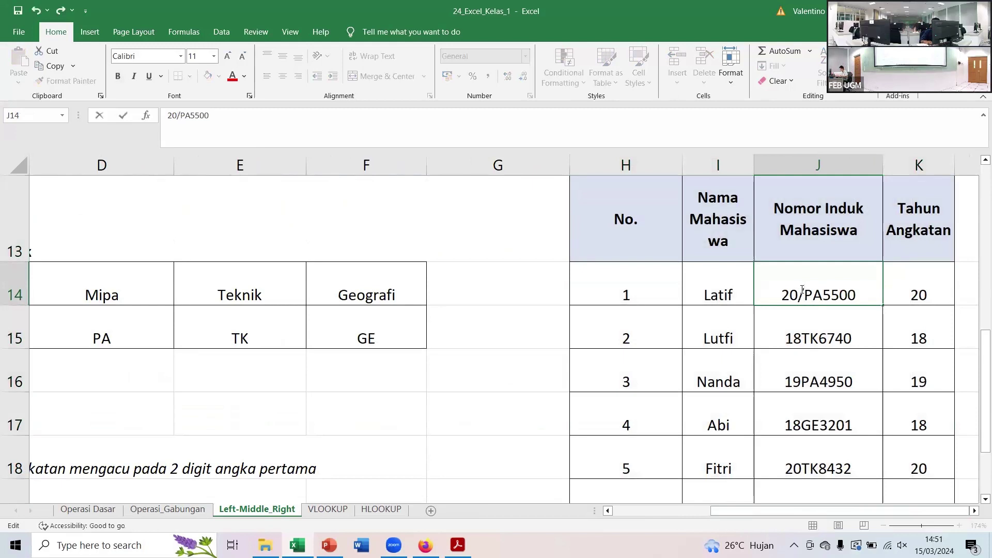
text(/)
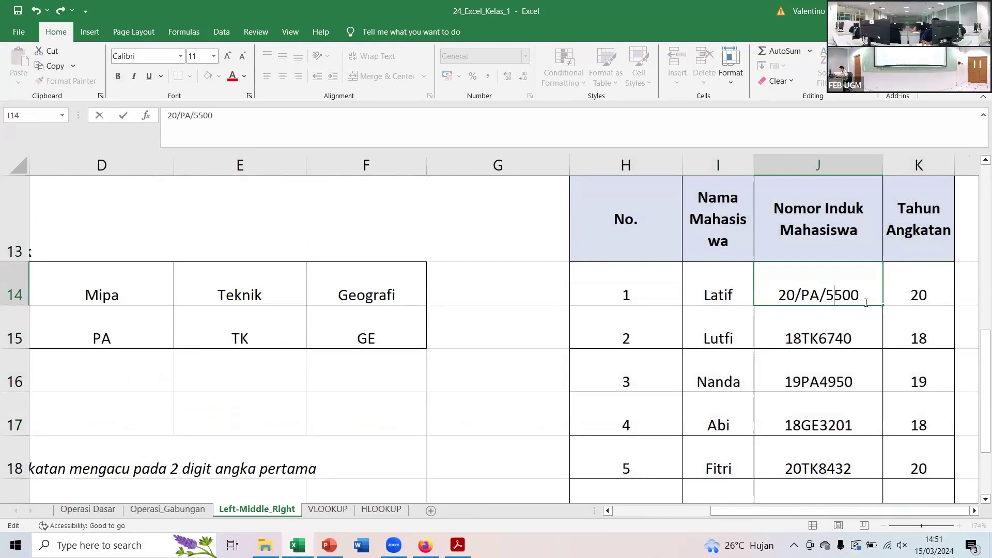
click(915, 289)
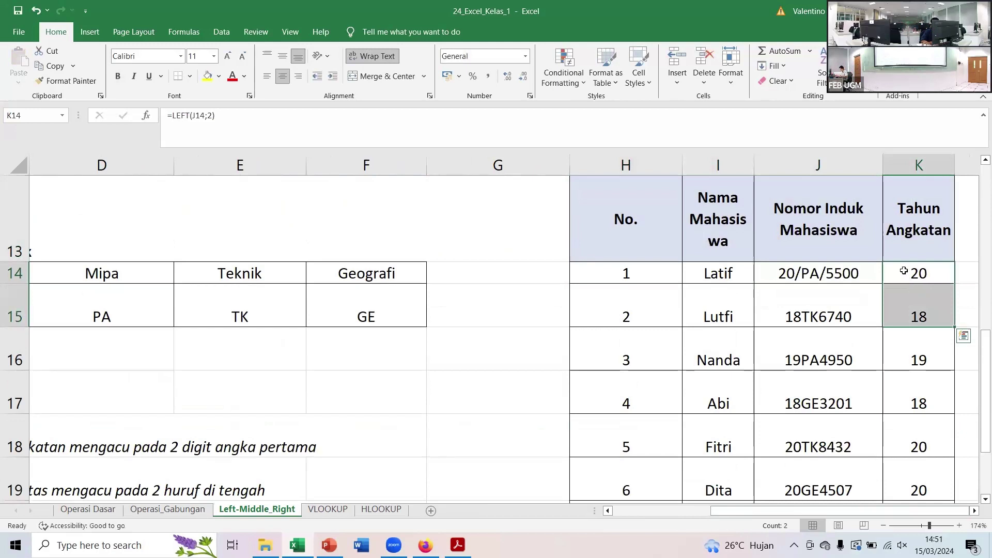
click(904, 271)
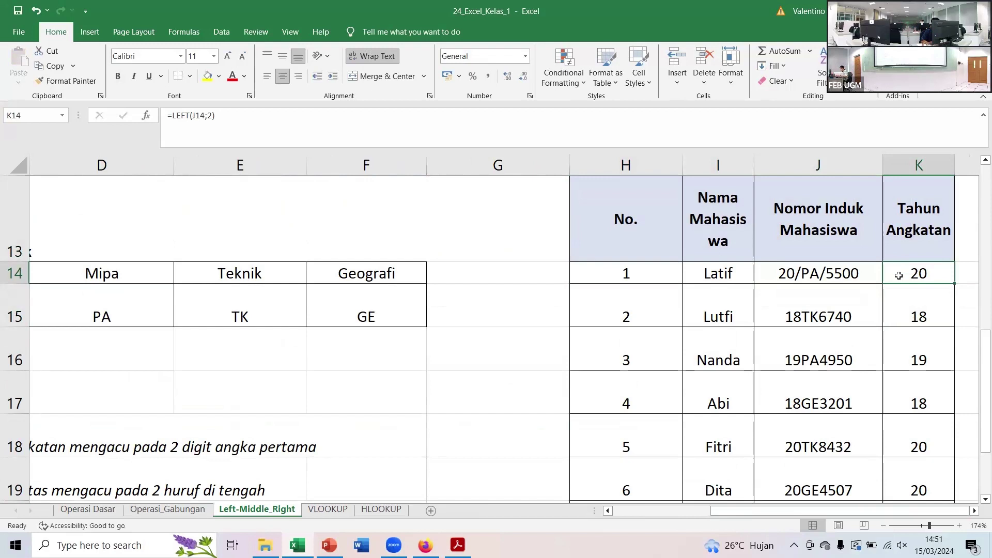
text(=RIGHT)
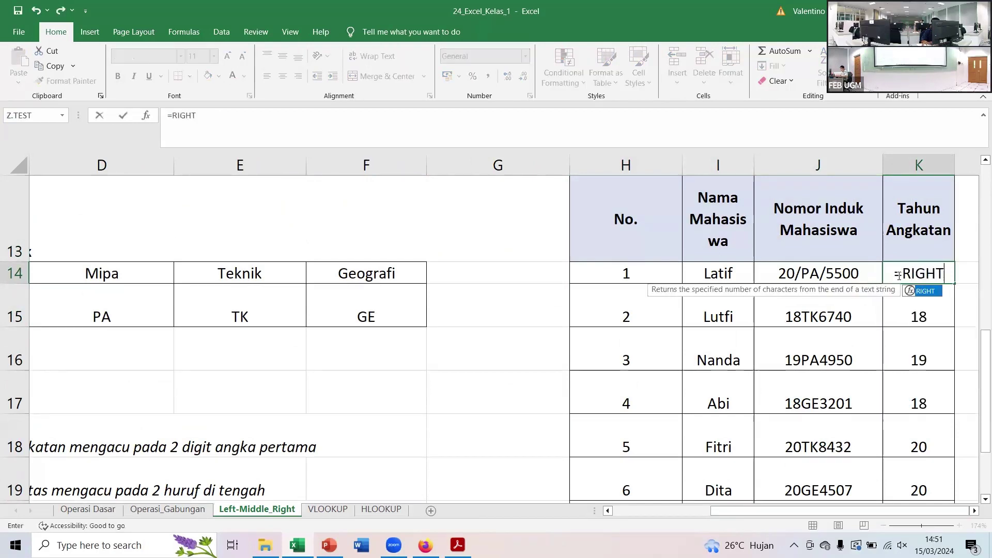
text(()
click(838, 273)
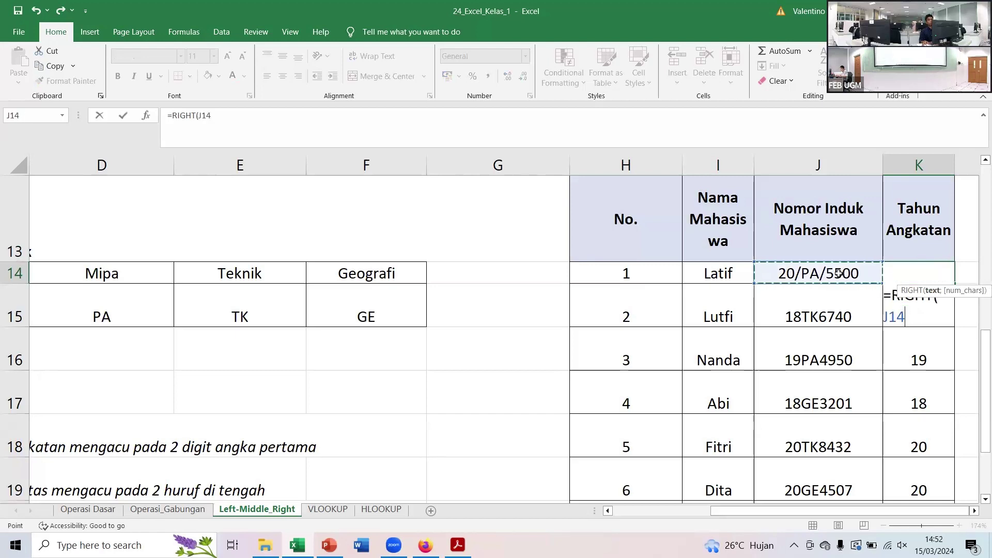
key(BackSpace)
key(BackSpace)
key(BackSpace)
key(BackSpace)
key(BackSpace)
key(BackSpace)
key(BackSpace)
key(BackSpace)
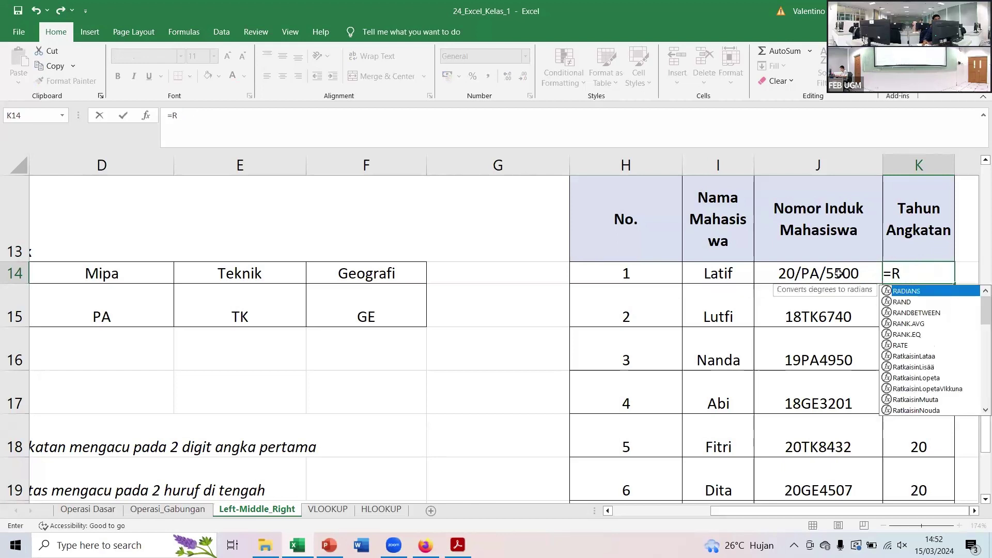
key(BackSpace)
text(mid)
key(BackSpace)
key(BackSpace)
key(BackSpace)
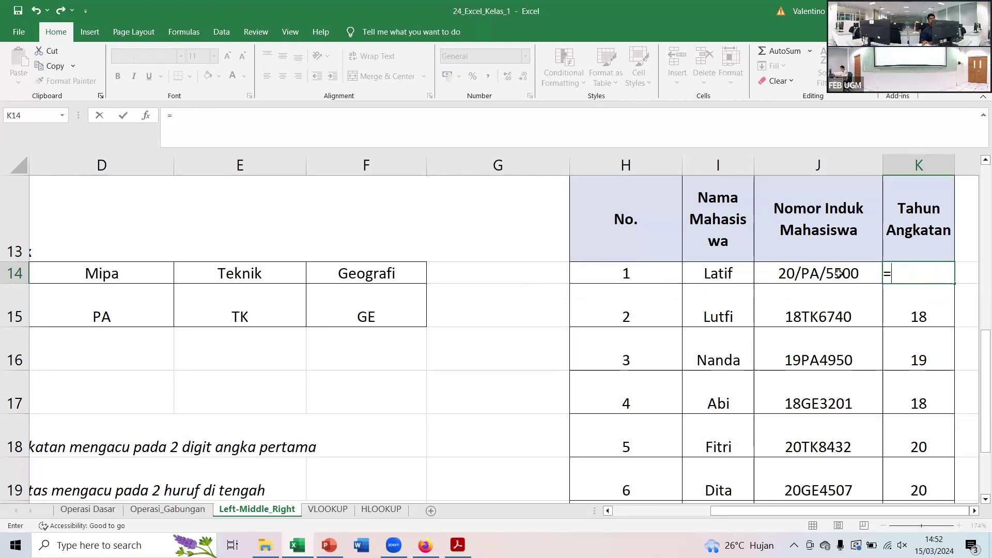
Enter =MID(J14;4;2) in K14 to extract the faculty code from the slash-separated ID
text(MID()
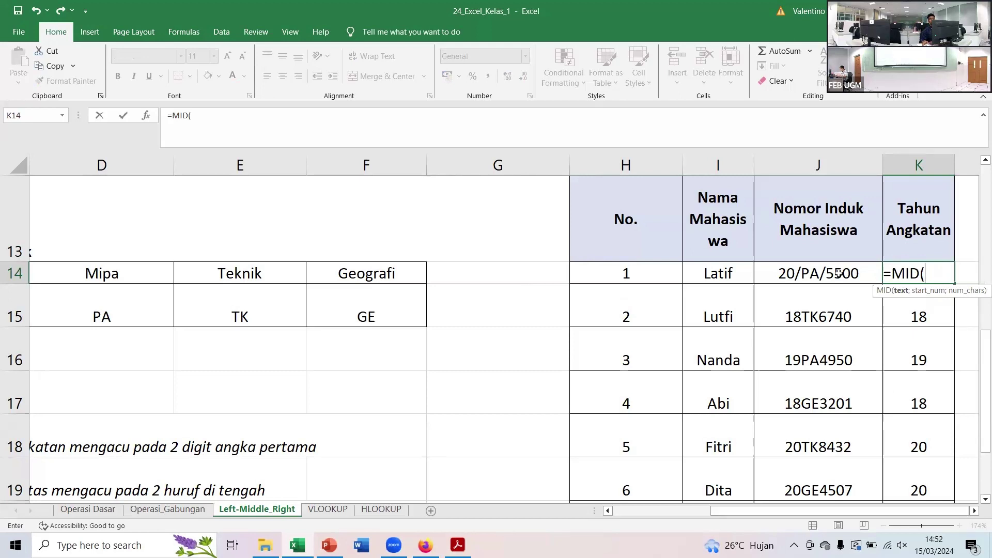
text(4;)
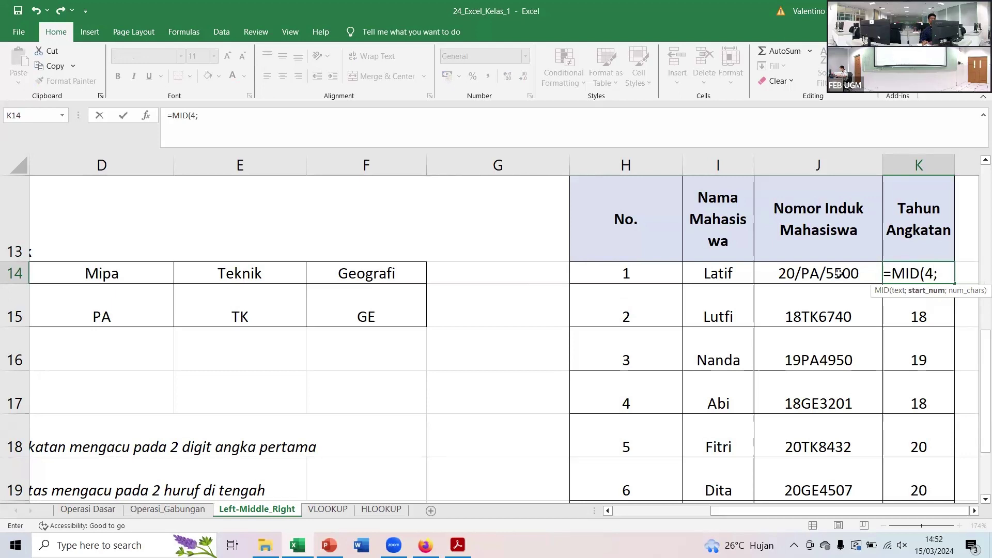
key(BackSpace)
key(BackSpace)
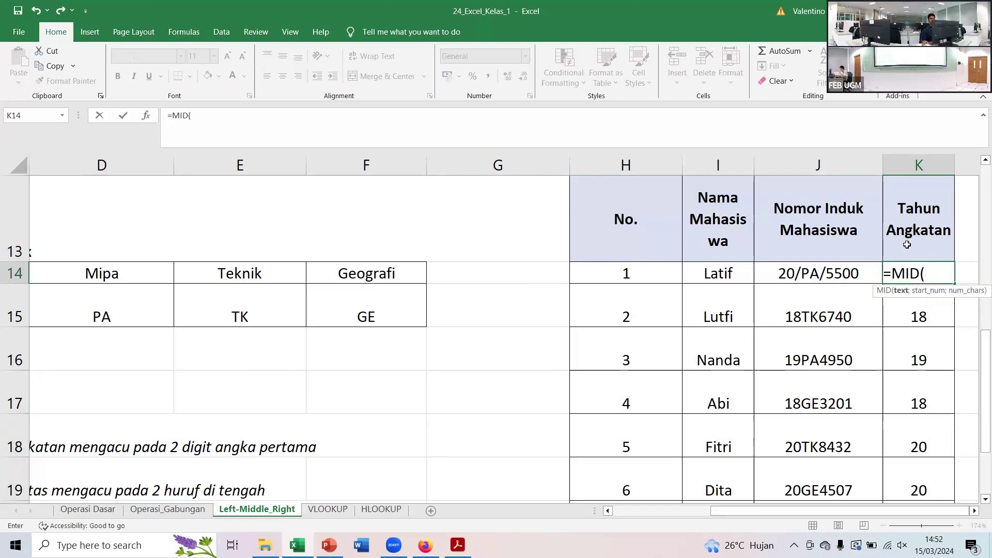
click(798, 275)
text(;)
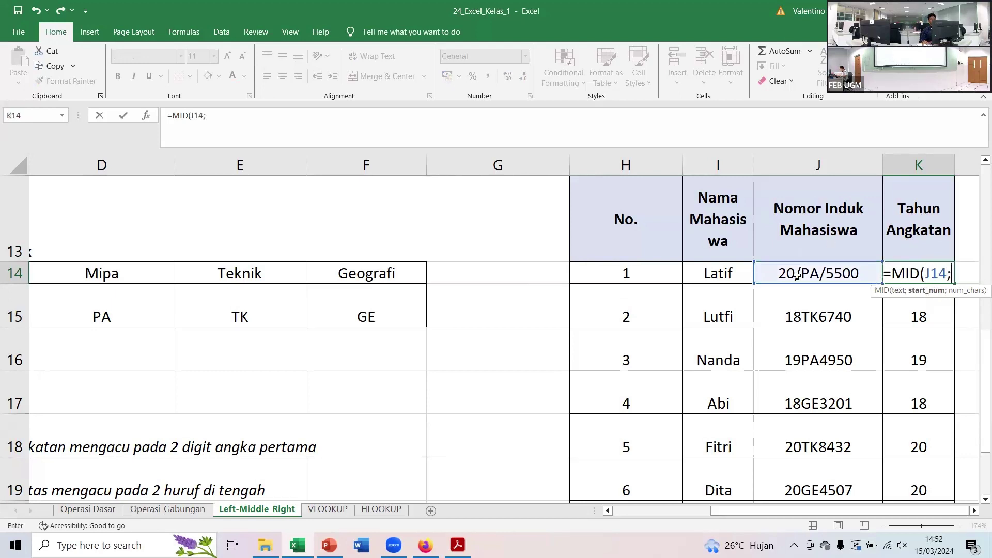
text(4;2)
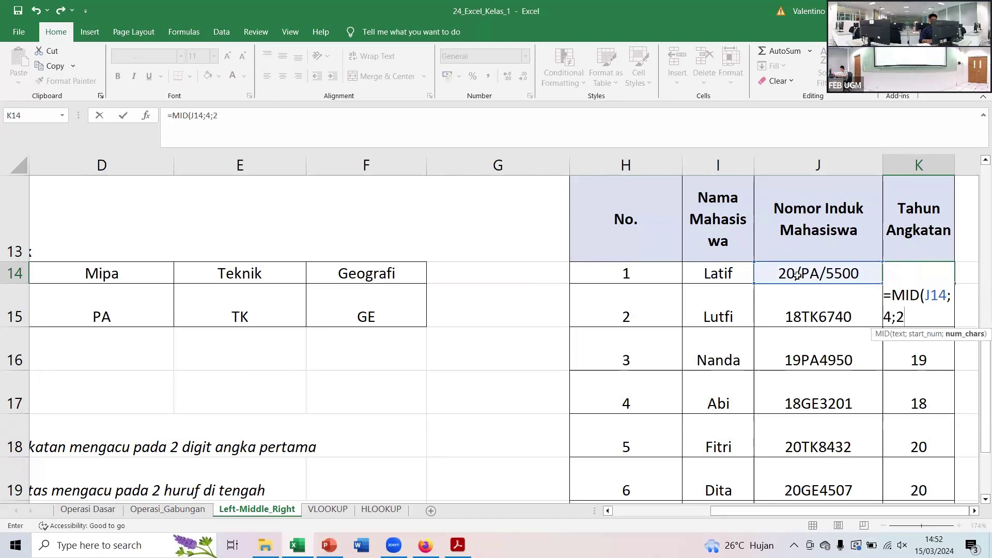
text())
key(Return)
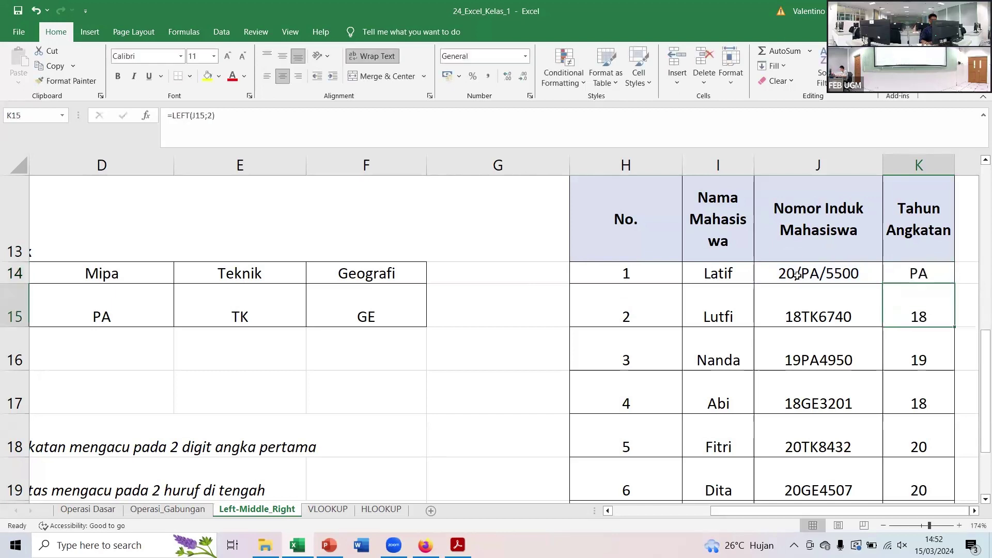
Return to the header row of the original student table, and switch to PowerPoint's Left, Middle, Right slide
key(Up)
key(Up)
key(Up)
key(Up)
key(Up)
key(Up)
key(Up)
key(Up)
key(Up)
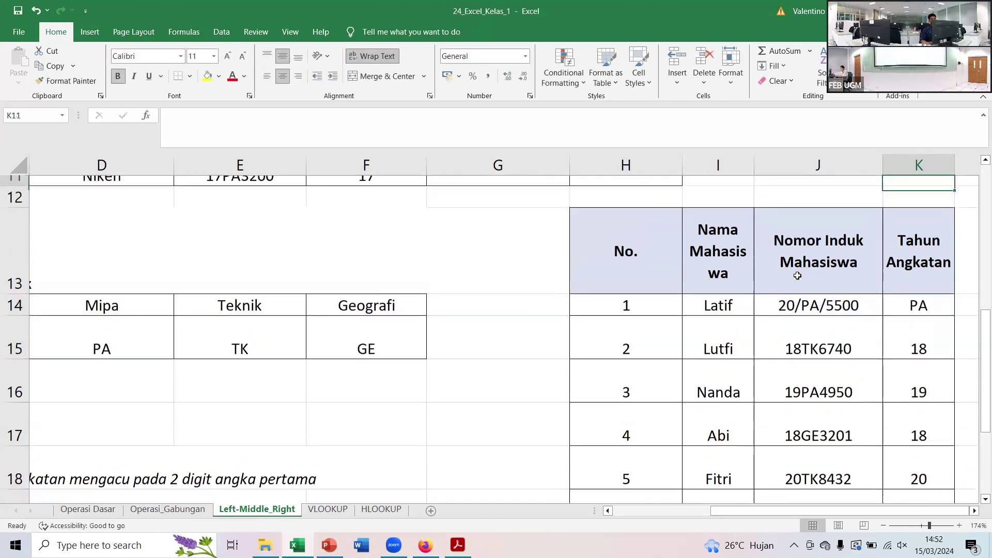
key(Up)
key(Up)
key(Up)
key(Up)
key(Up)
key(Left)
key(Left)
key(Left)
key(Left)
key(Left)
key(Left)
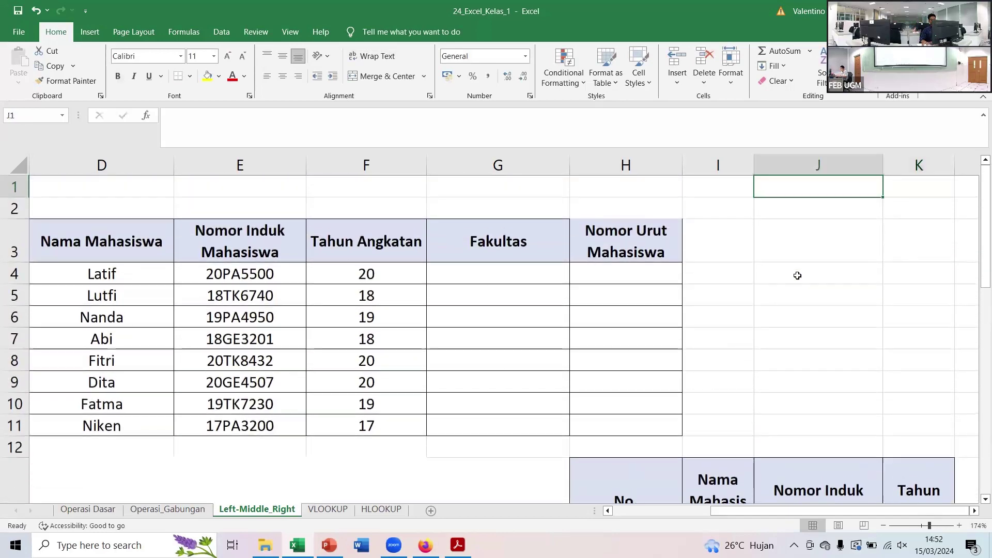
key(Down)
key(Down)
key(Left)
key(Left)
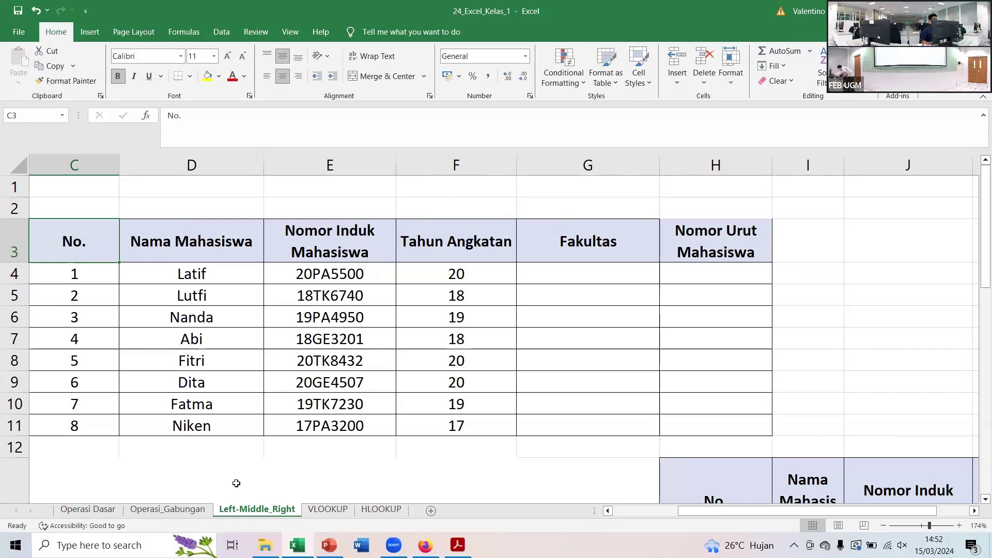
key(alt+Tab)
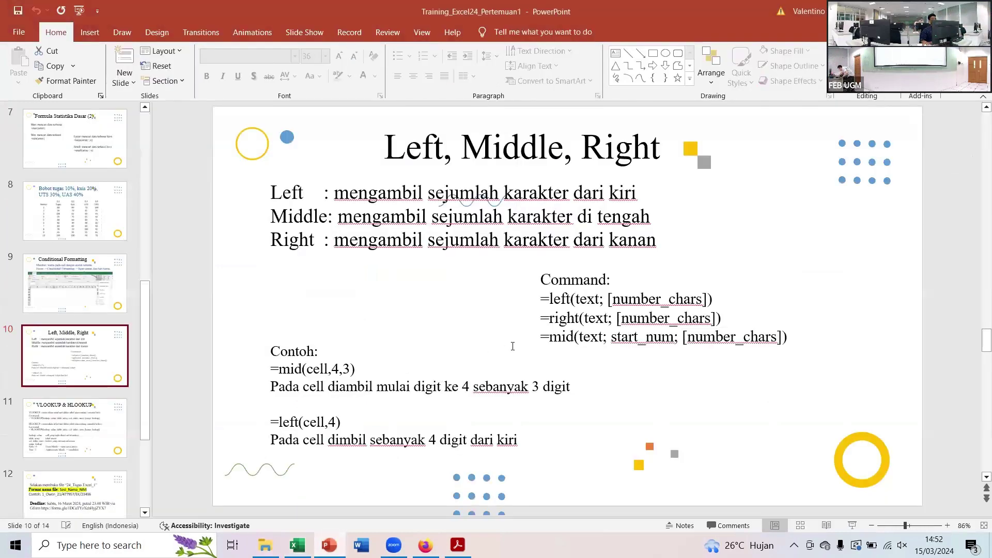
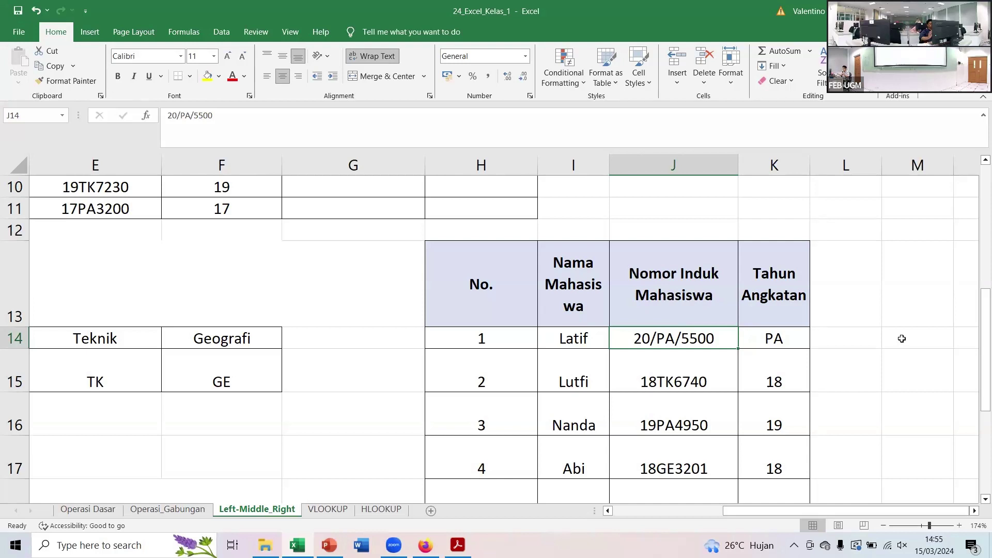
In Excel, inspect the MID formula in K14 and highlight the IDs without slashes in J15:J17
click(793, 337)
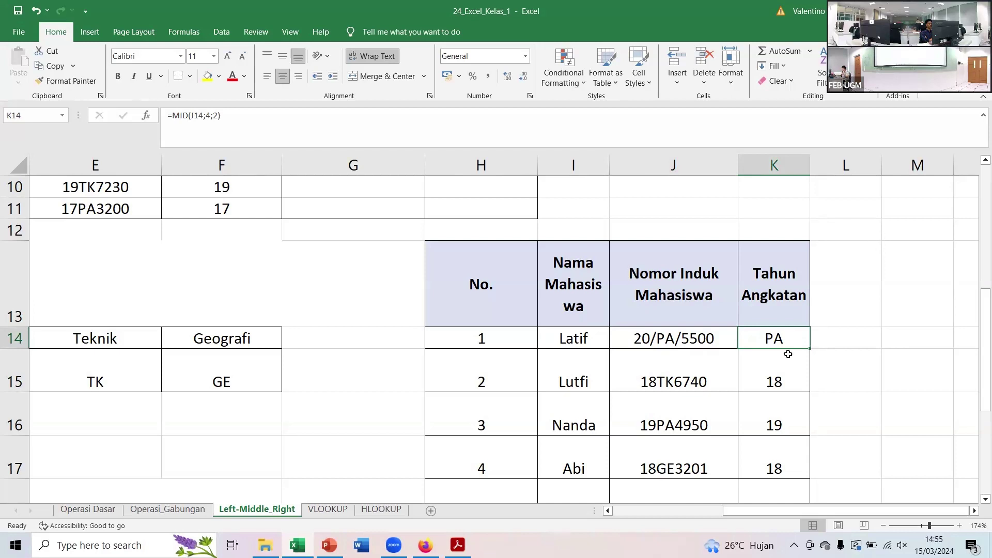
double_click(779, 339)
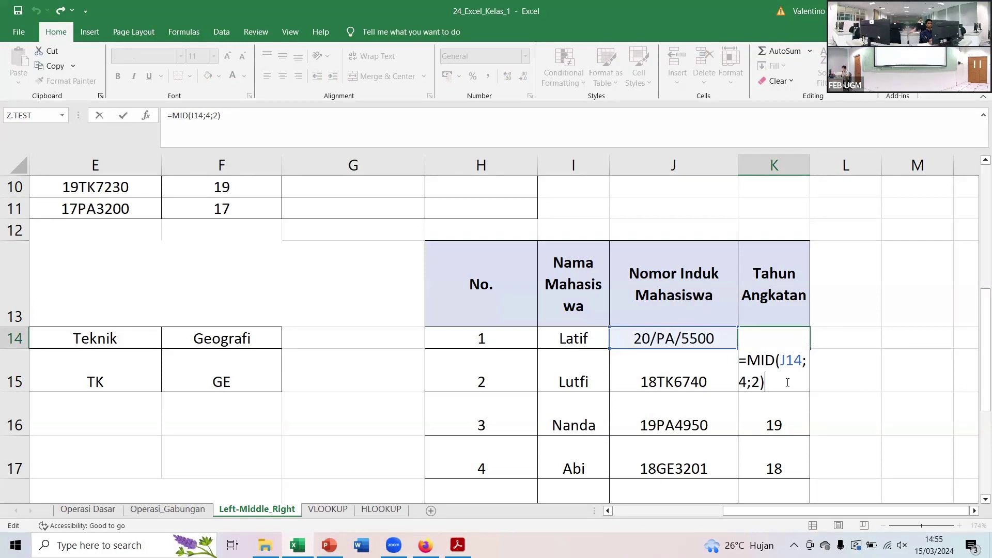
key(Return)
drag(660, 375, 653, 457)
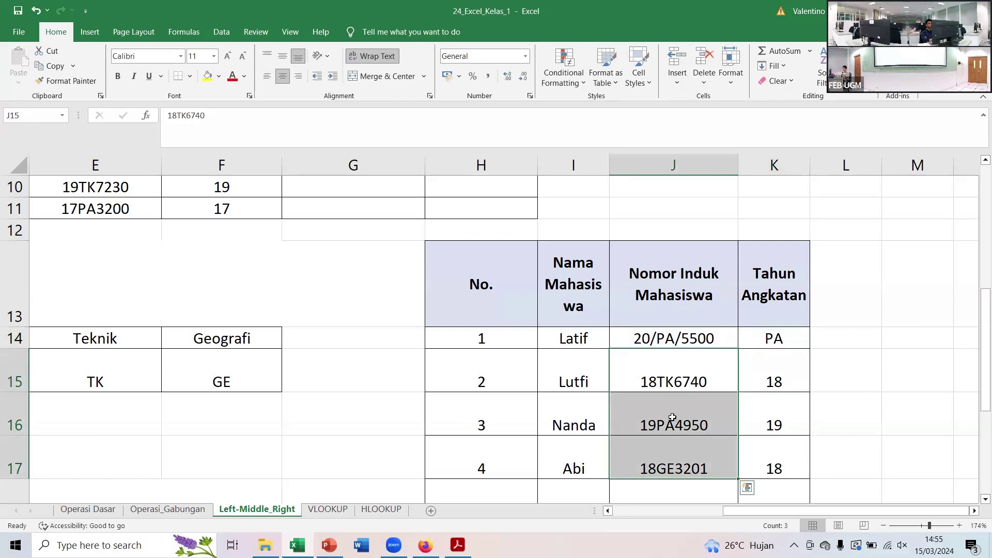
scroll(481, 315, up, 3)
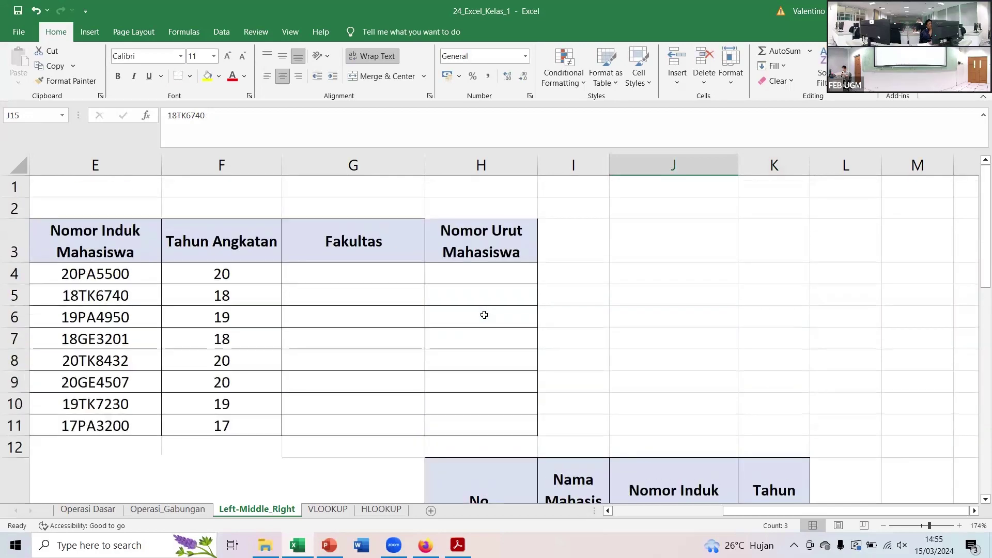
scroll(484, 315, down, 1)
click(506, 400)
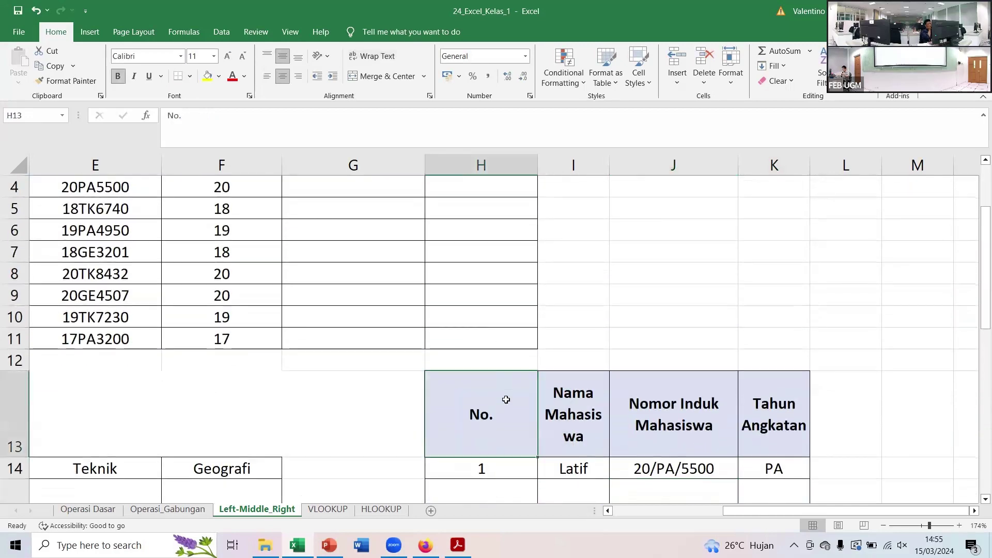
key(Left)
key(Left)
key(Left)
key(Left)
key(Left)
key(Left)
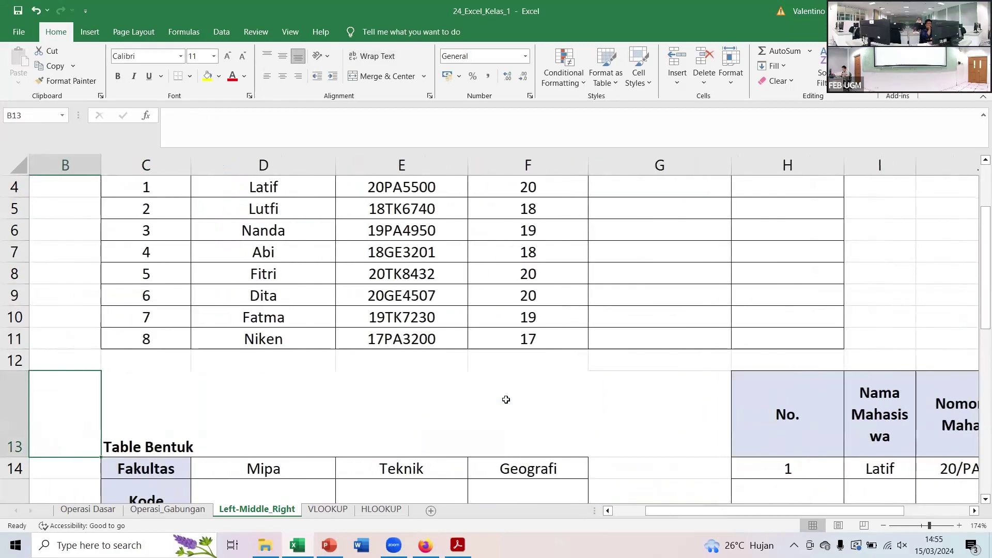
key(Right)
key(Right)
key(Right)
key(Right)
key(Right)
key(Right)
key(Right)
key(Right)
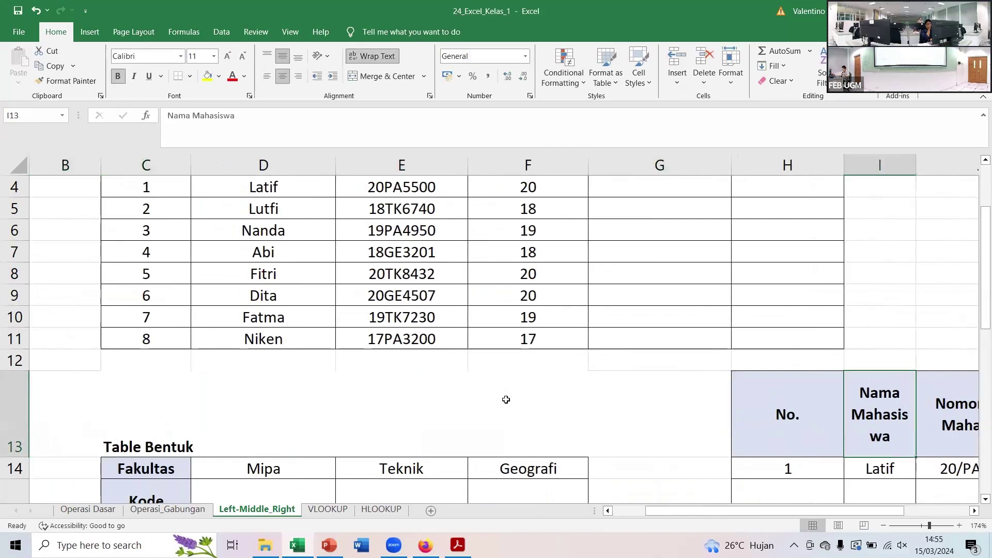
Return to the original student table and select the first student's ID in E4
key(Left)
key(Left)
key(Left)
key(Left)
key(Left)
key(Up)
key(Up)
key(Up)
scroll(506, 400, up, 1)
key(Up)
key(Up)
key(Up)
key(Up)
key(Up)
key(Up)
key(Up)
key(Up)
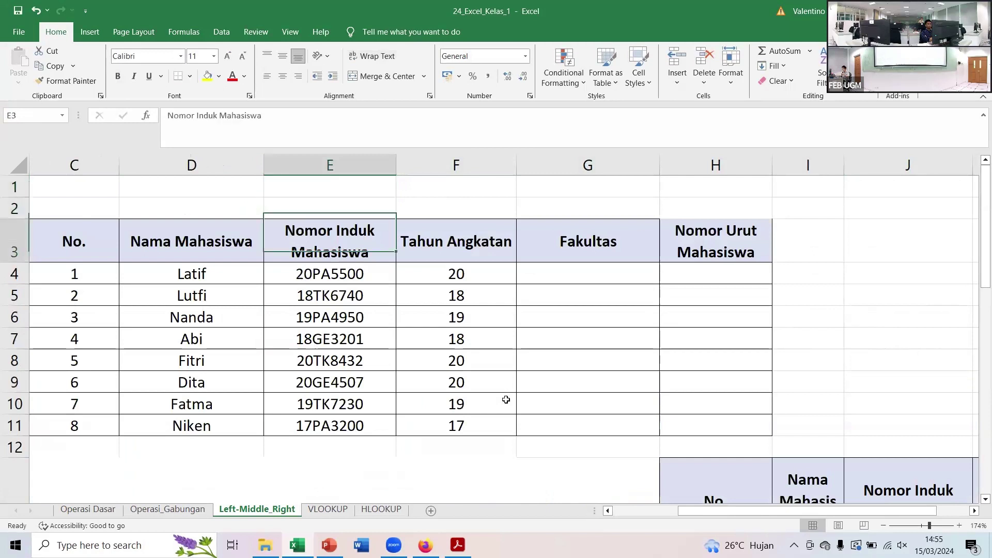
key(Down)
key(Down)
key(Down)
key(Up)
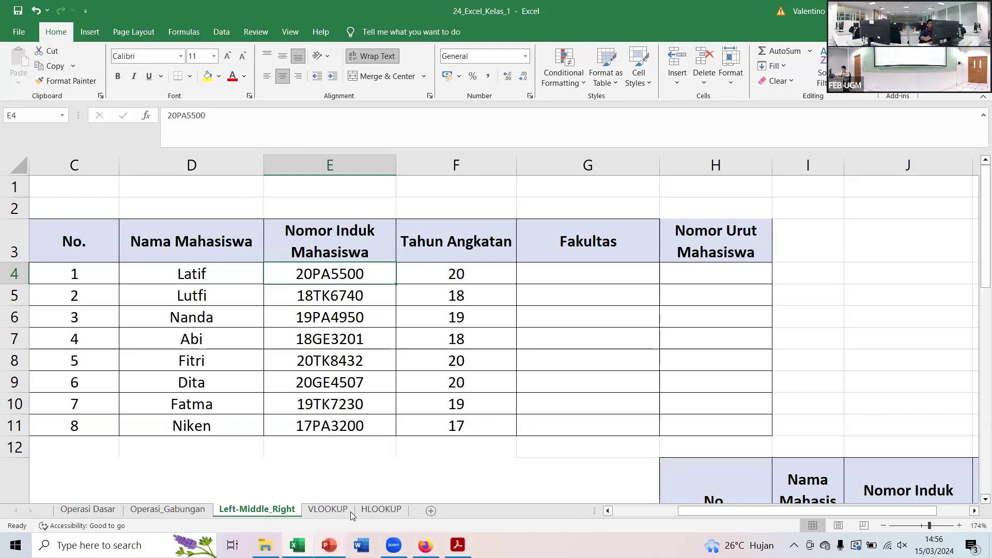
Enter =MID(E4;3;2) in G4 to extract the faculty code and fill it down to G11
scroll(449, 381, down, 1)
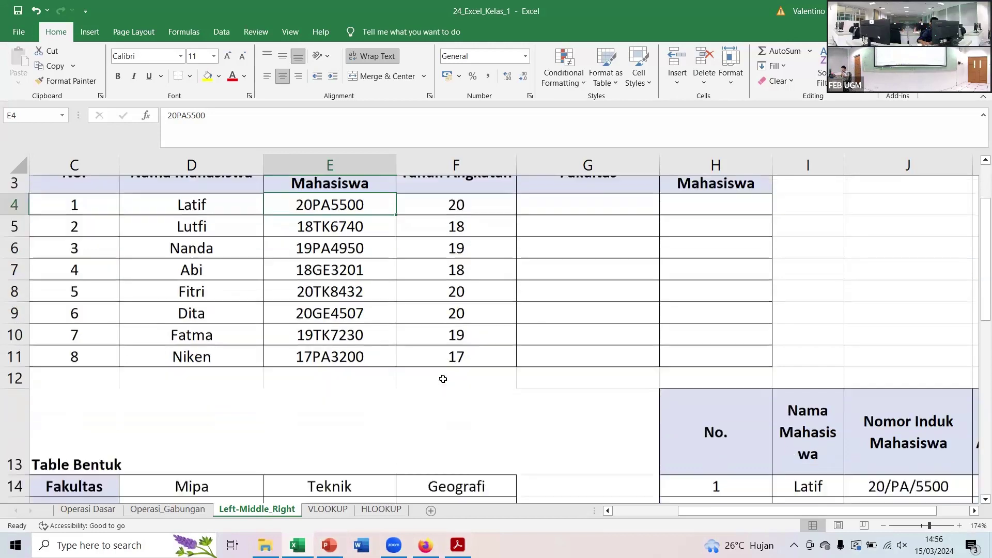
scroll(445, 370, up, 1)
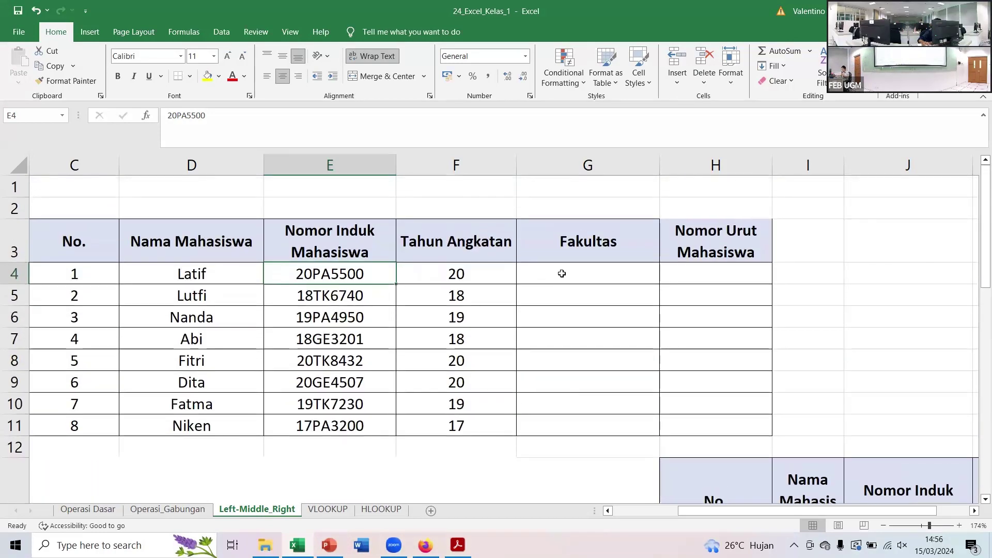
click(562, 273)
text(=MID()
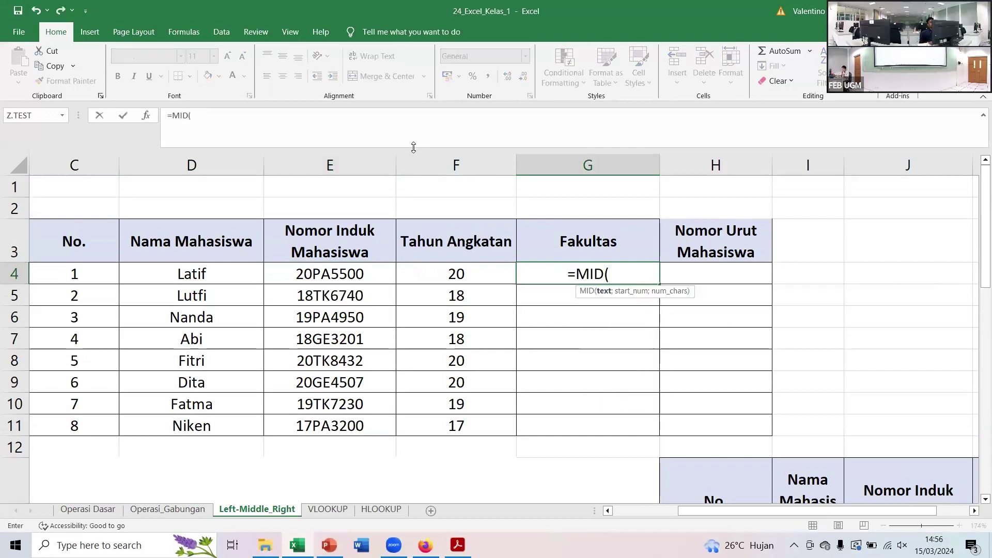
click(360, 274)
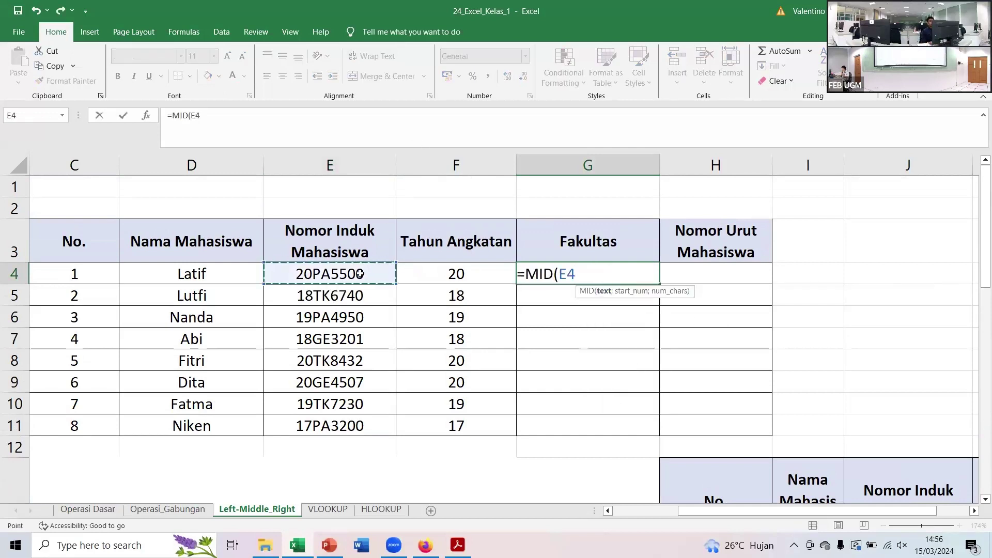
text(;)
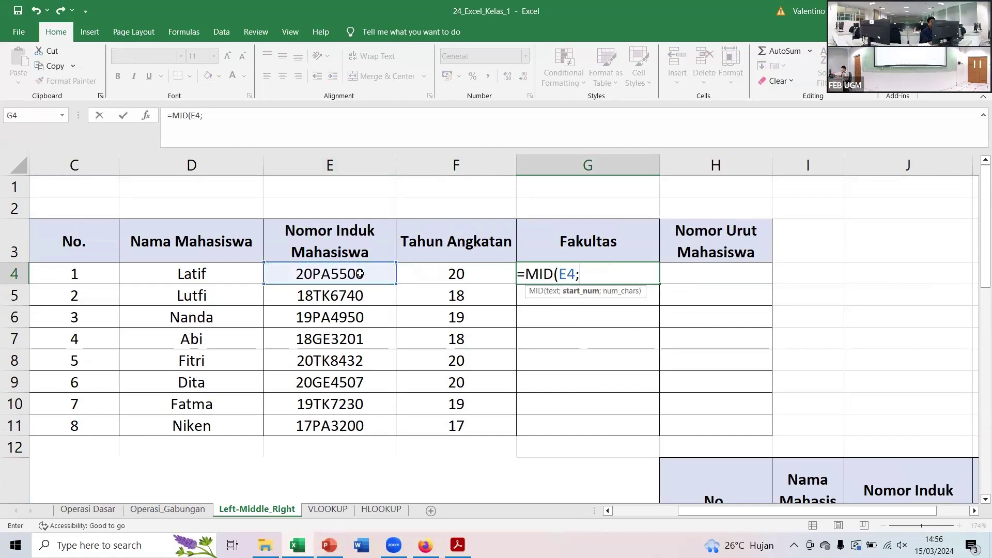
text(3;2))
key(Return)
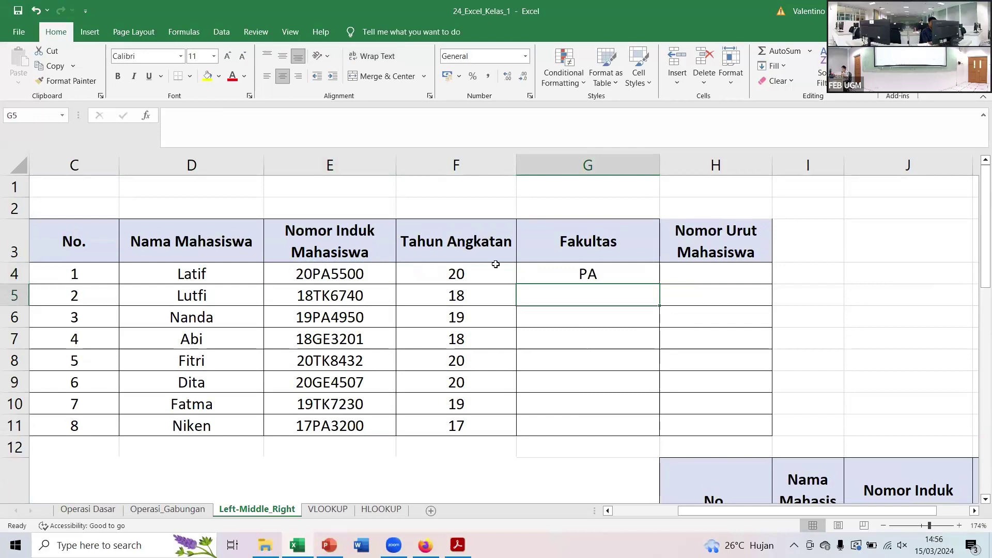
click(620, 277)
drag(660, 283, 639, 427)
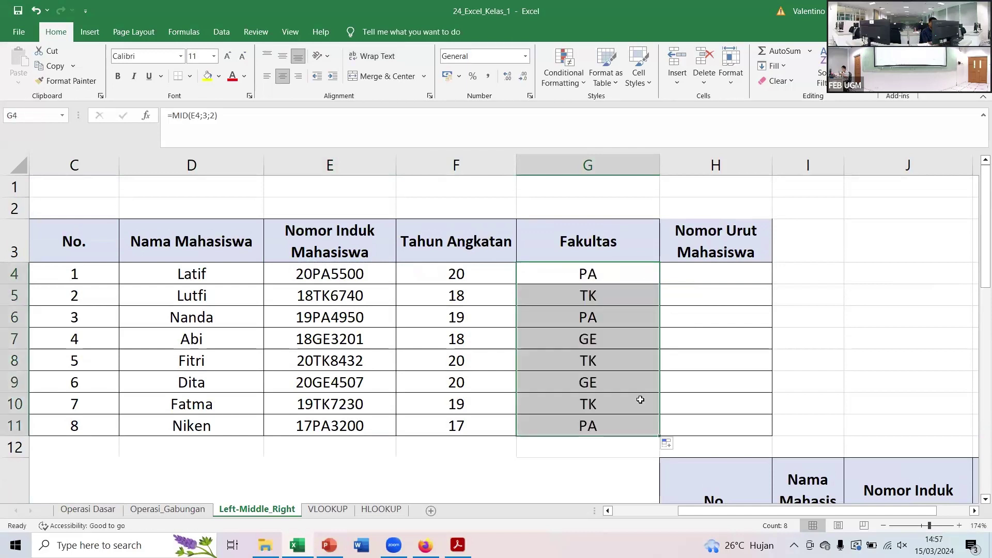
Move the Nomor Urut Mahasiswa column from H3:H11 to I3:I11 and widen column I
drag(698, 237, 696, 423)
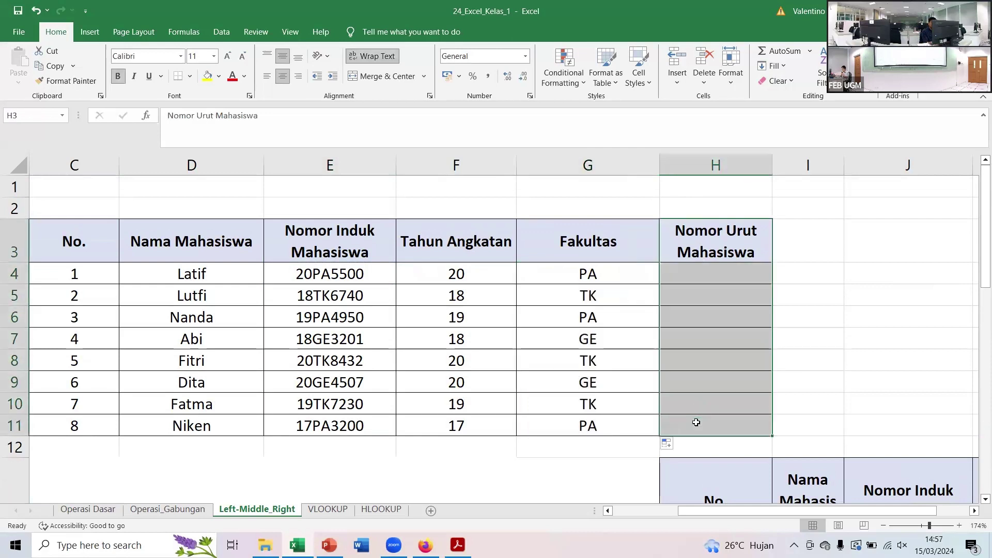
key(ctrl+c)
drag(844, 165, 912, 174)
click(820, 240)
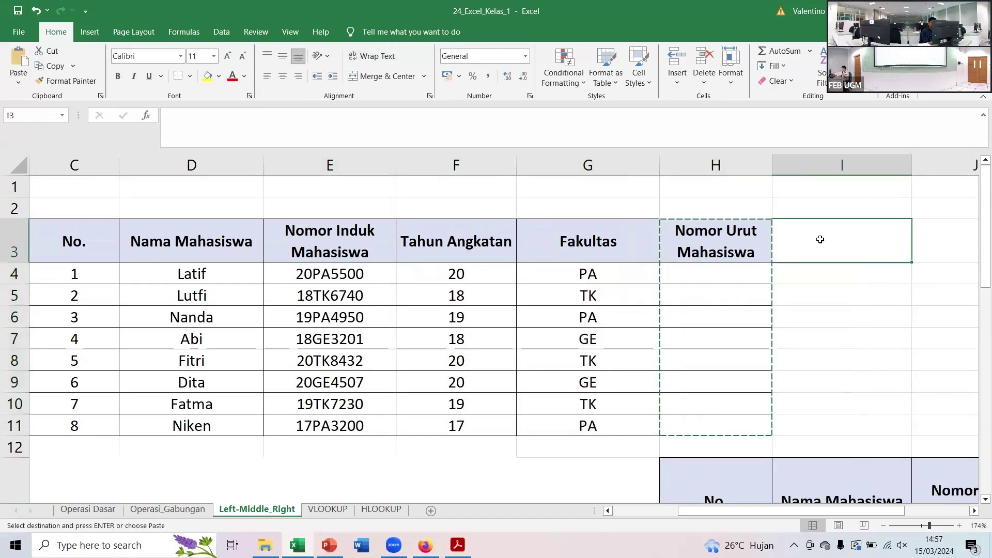
key(ctrl+v)
click(697, 233)
Examine the Mipa and Teknik codes in the faculty code table, and zoom the sheet out to 94%
scroll(651, 284, down, 1)
scroll(644, 291, up, 1)
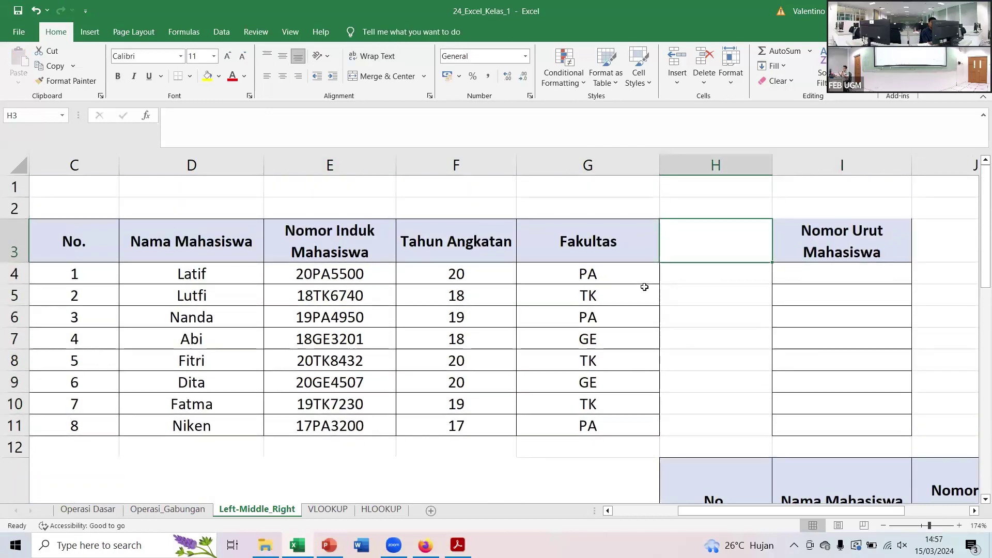
scroll(362, 359, down, 3)
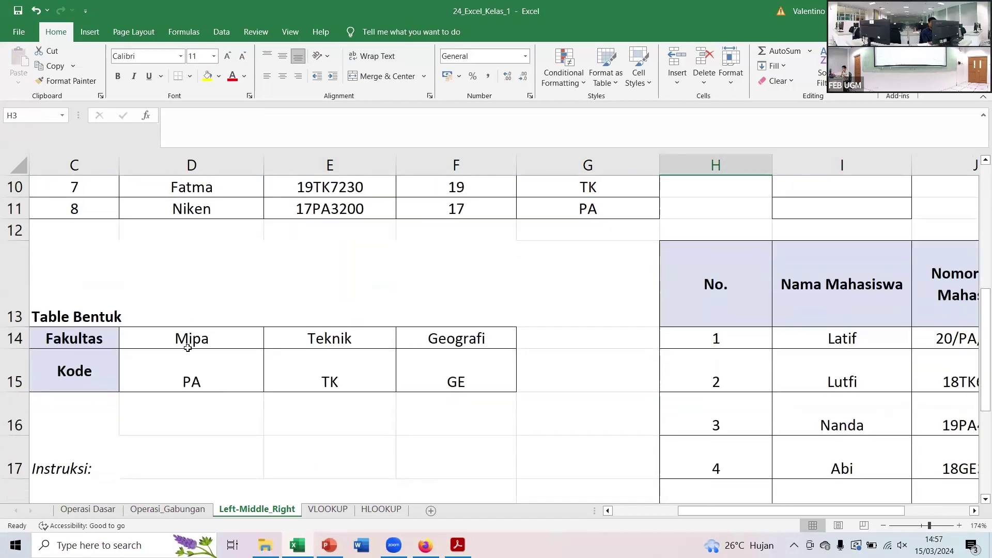
click(190, 374)
click(326, 375)
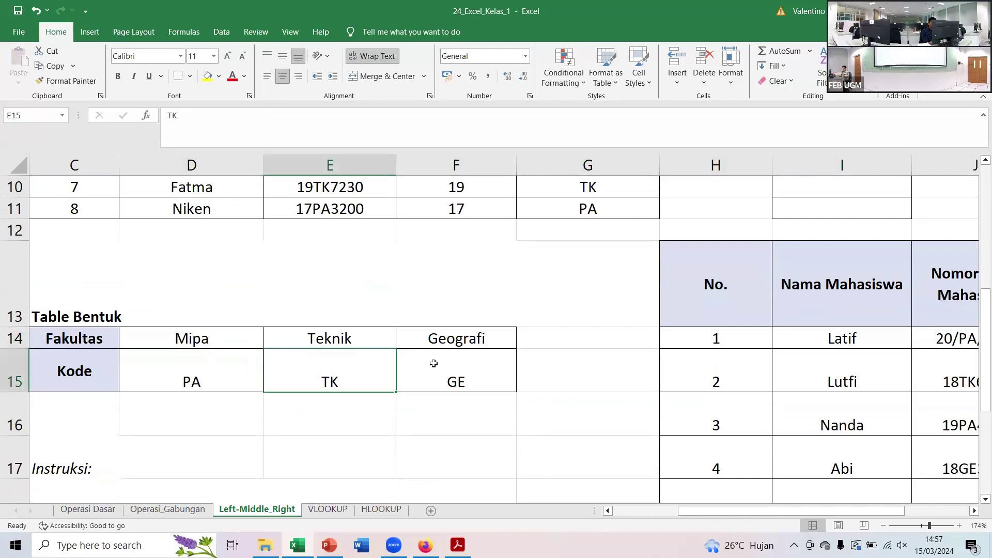
drag(929, 525, 920, 527)
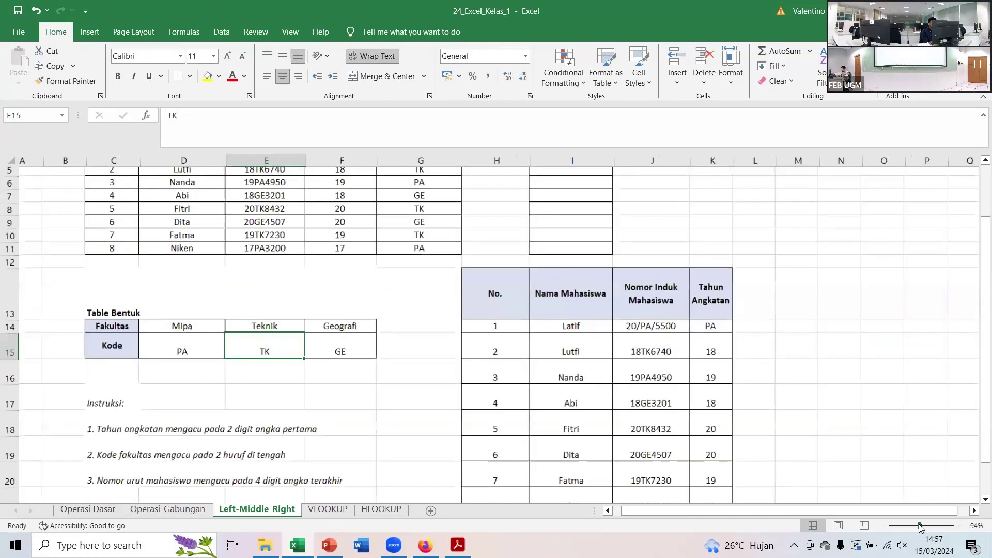
scroll(436, 231, up, 2)
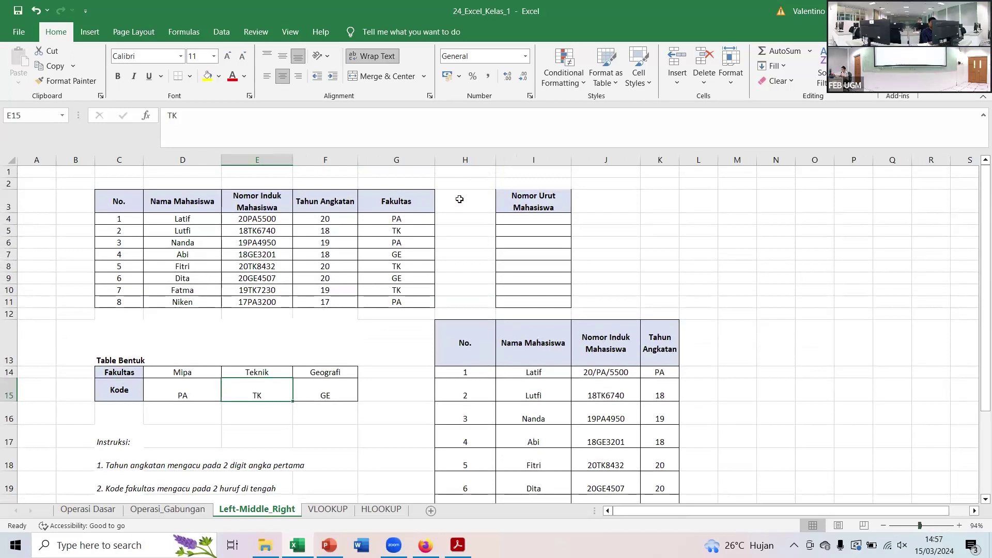
Rename the header in G3 to KODE Fakultas and copy the word Fakultas into H3 as a new column header
double_click(400, 200)
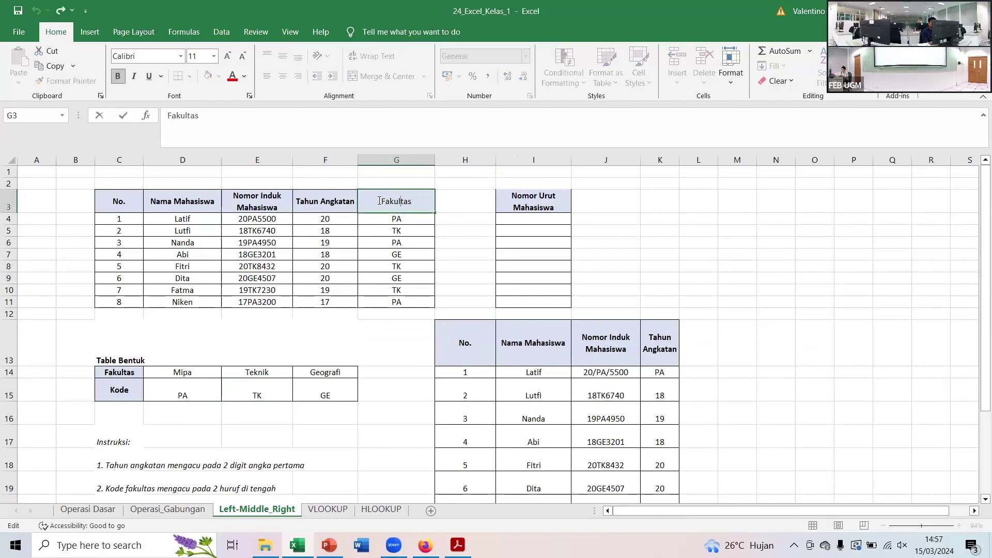
text(KODE)
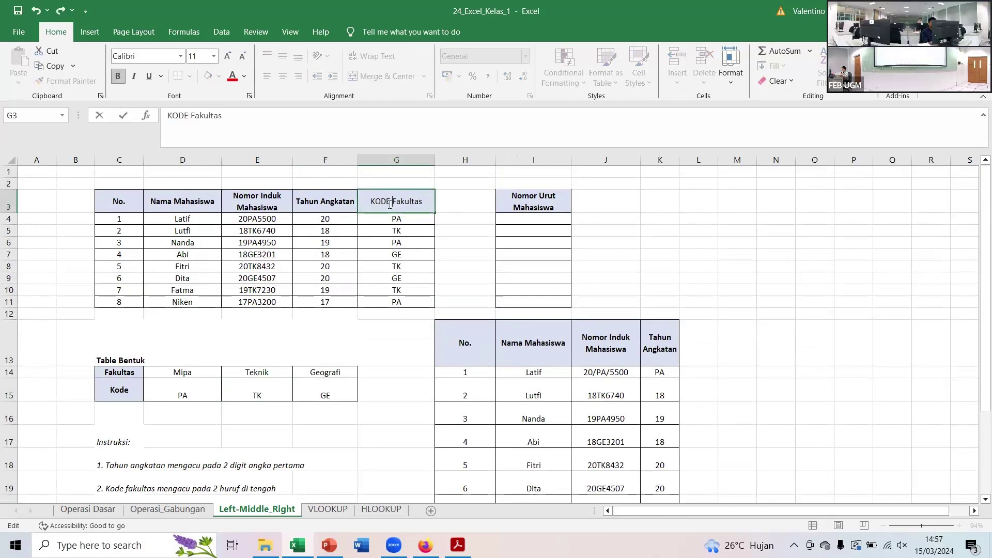
drag(392, 202, 425, 202)
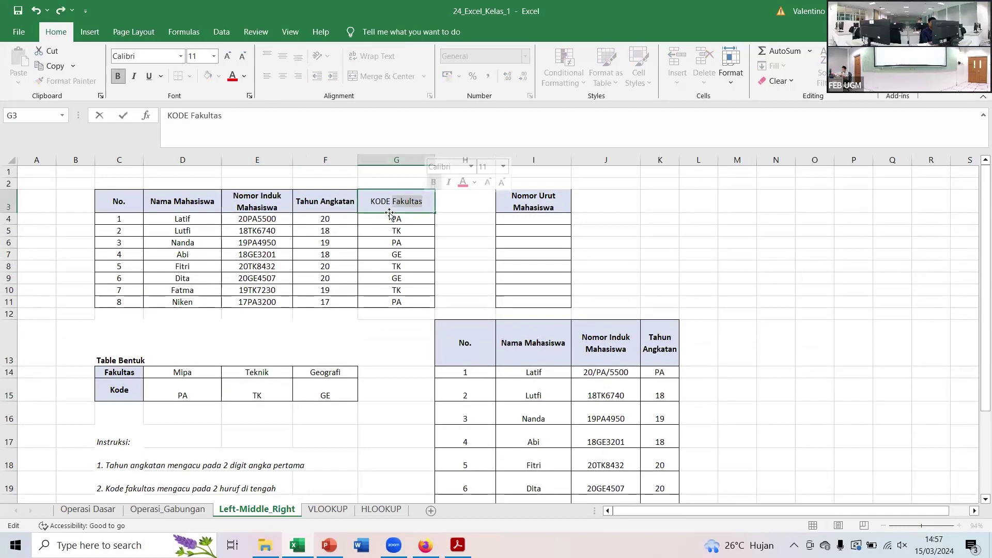
key(ctrl+c)
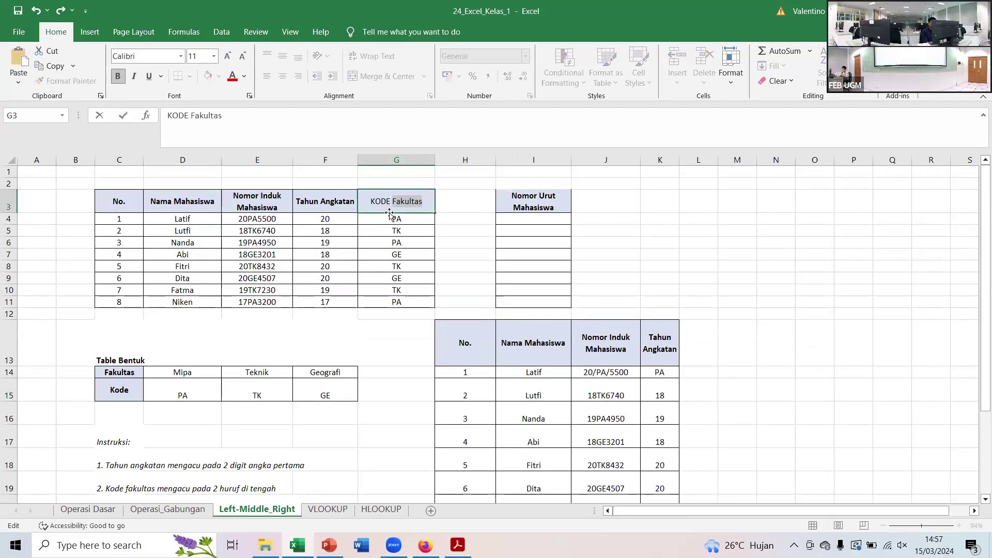
click(465, 200)
key(ctrl+v)
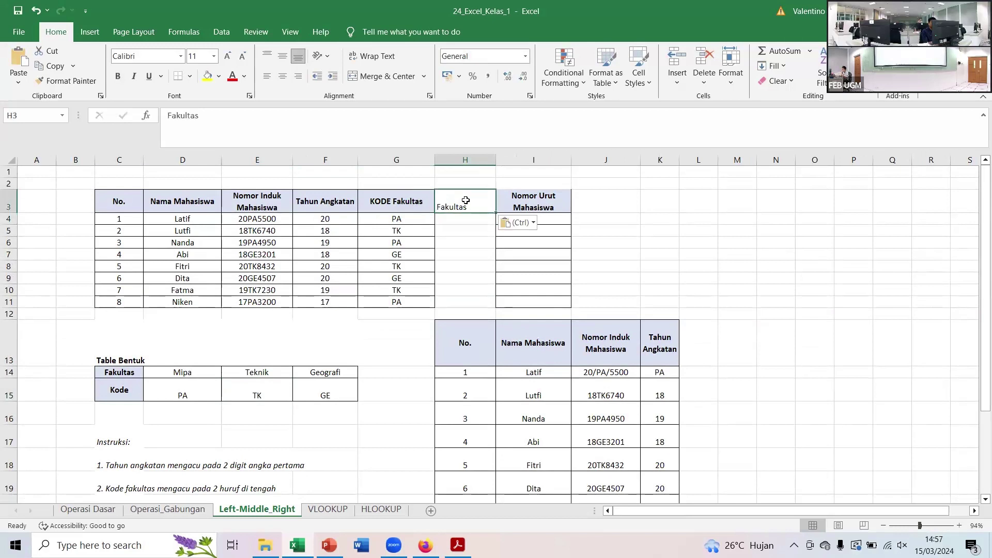
click(408, 218)
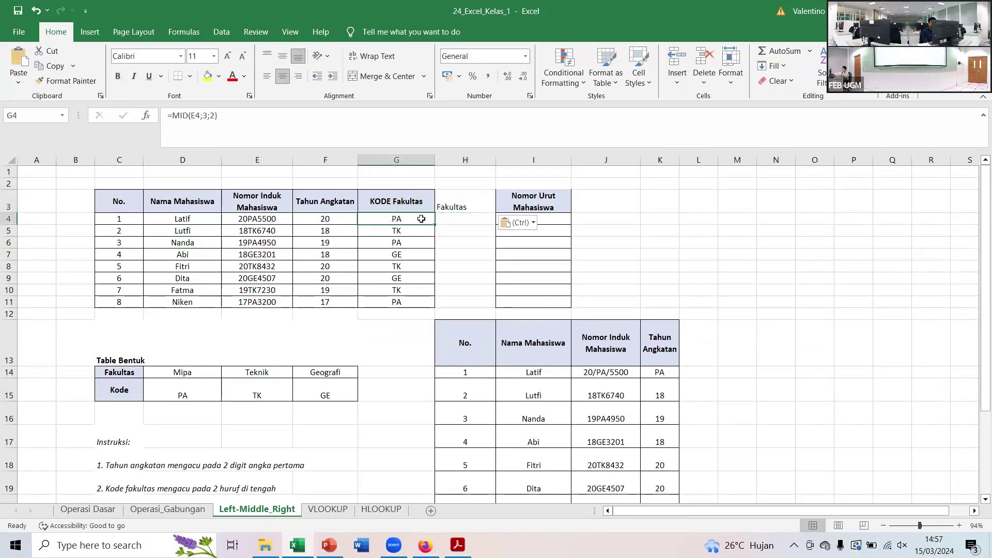
click(452, 218)
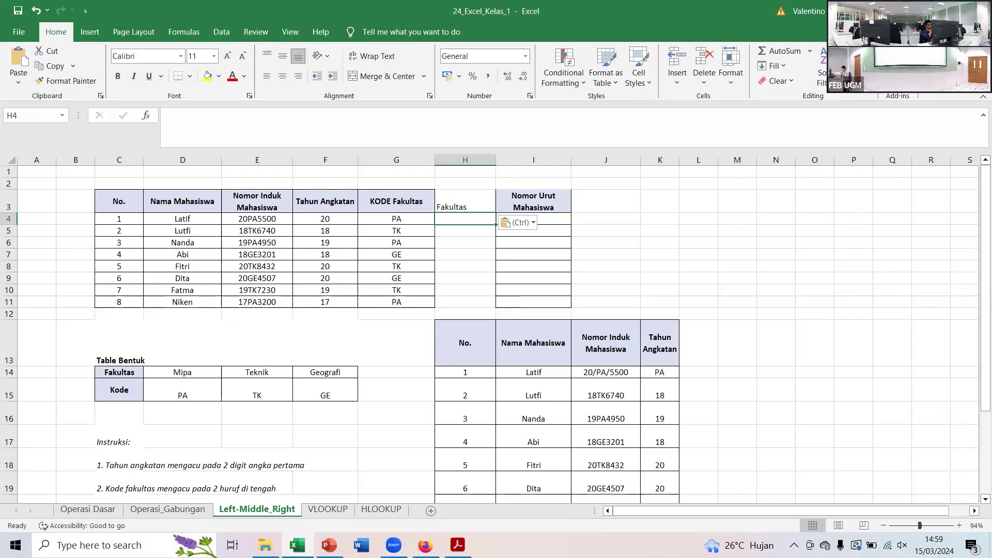
Switch to PowerPoint and present the VLOOKUP & HLOOKUP slide full screen
key(alt+Tab)
click(83, 432)
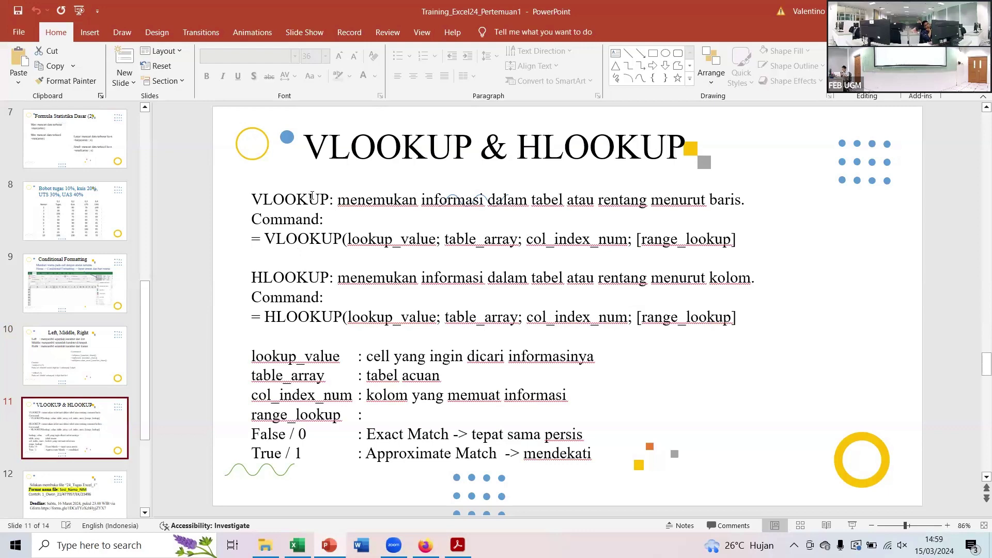
click(854, 531)
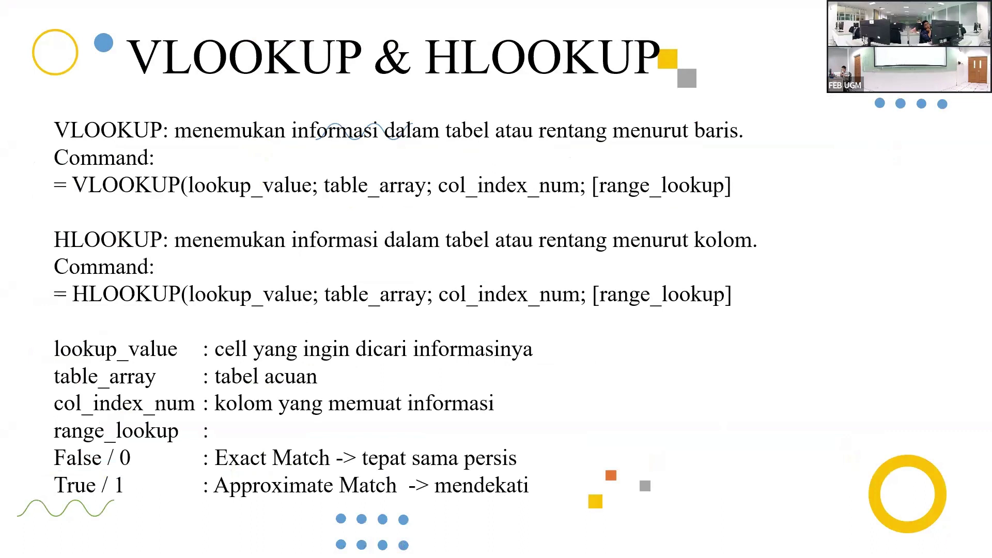
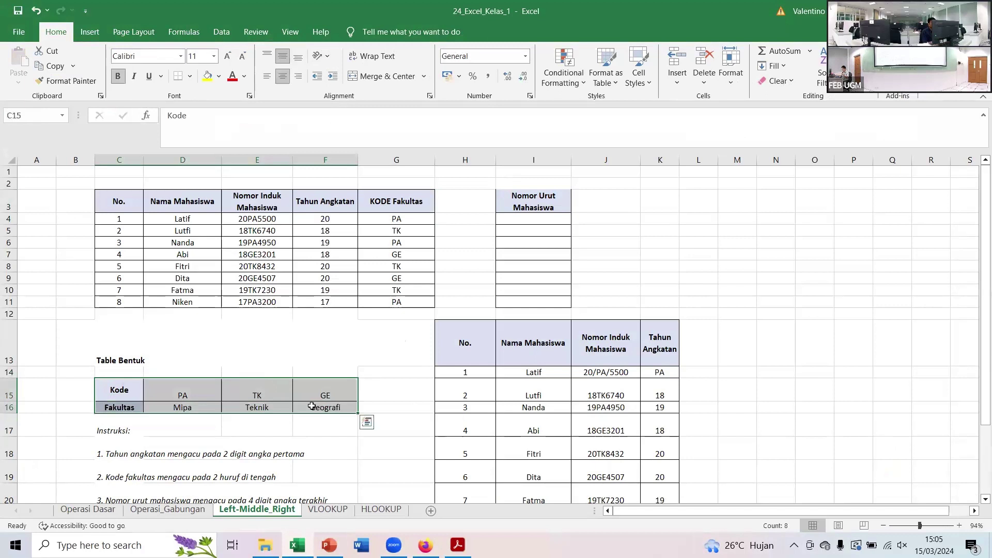
key(ctrl+c)
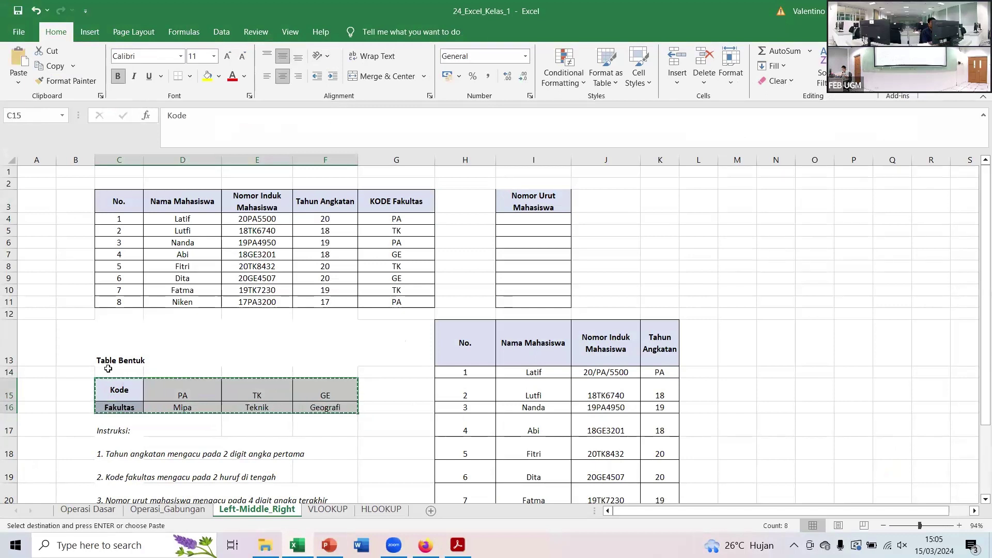
click(110, 372)
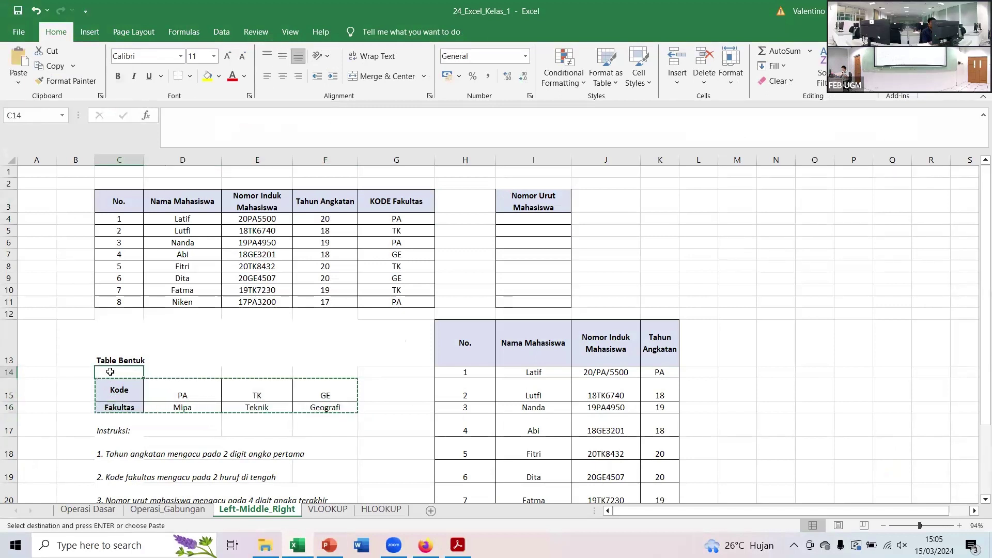
key(ctrl+c)
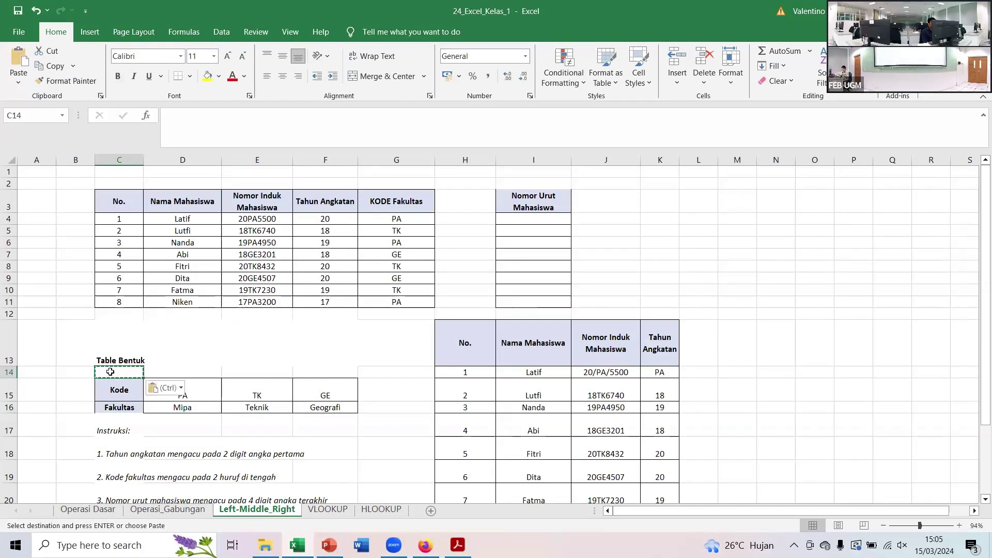
key(Escape)
click(141, 362)
click(117, 372)
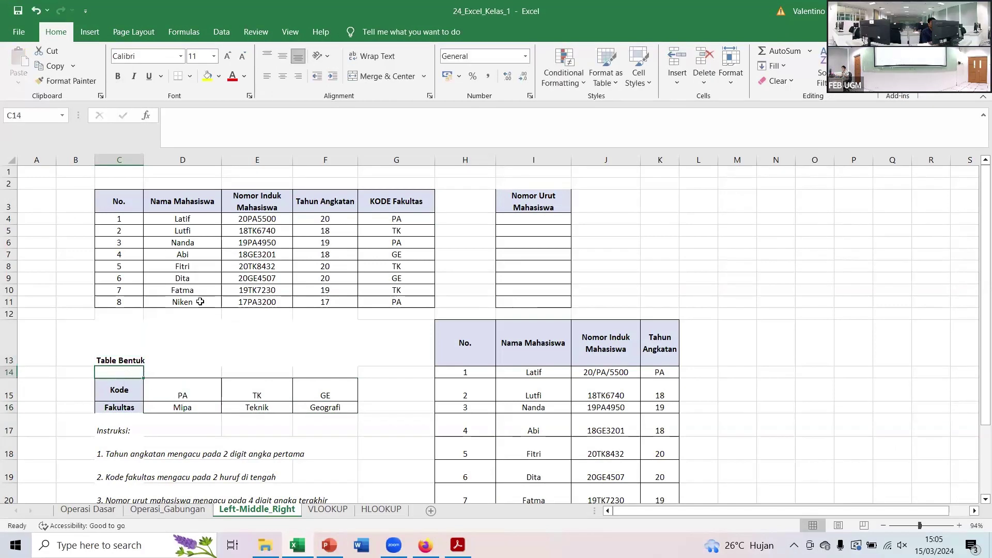
Clear the contents of the duplicate student table in H13:K22, leaving its cell formatting in place
drag(491, 341, 667, 491)
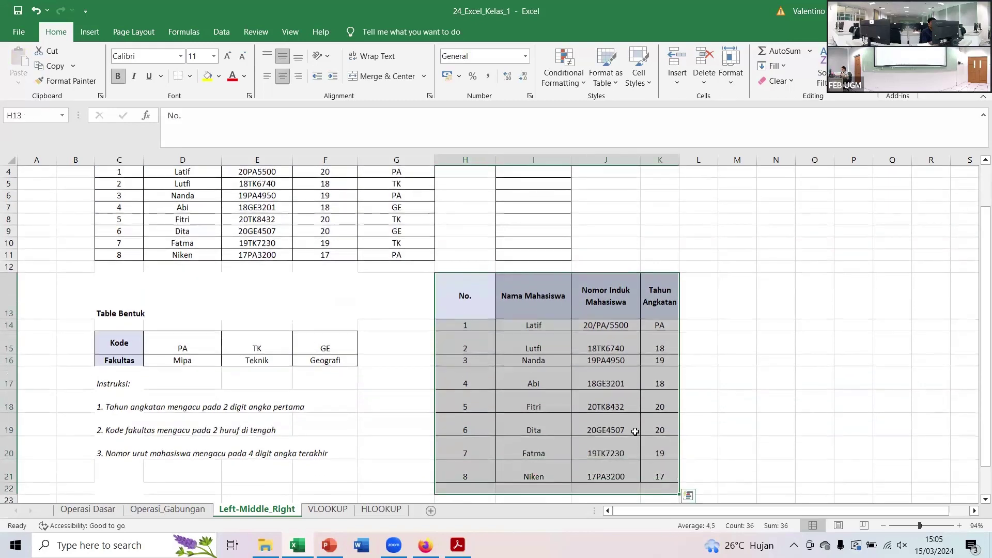
right_click(481, 296)
click(523, 343)
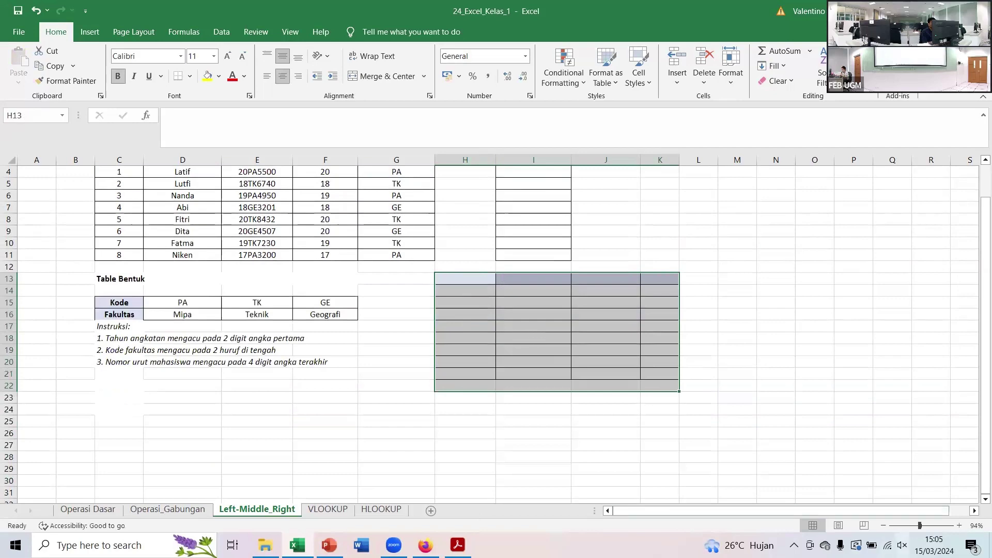
Enter the formula =HLOOKUP(G4;$C$15:$F$16;2;0) in H4 to look up the first student's faculty name
click(928, 526)
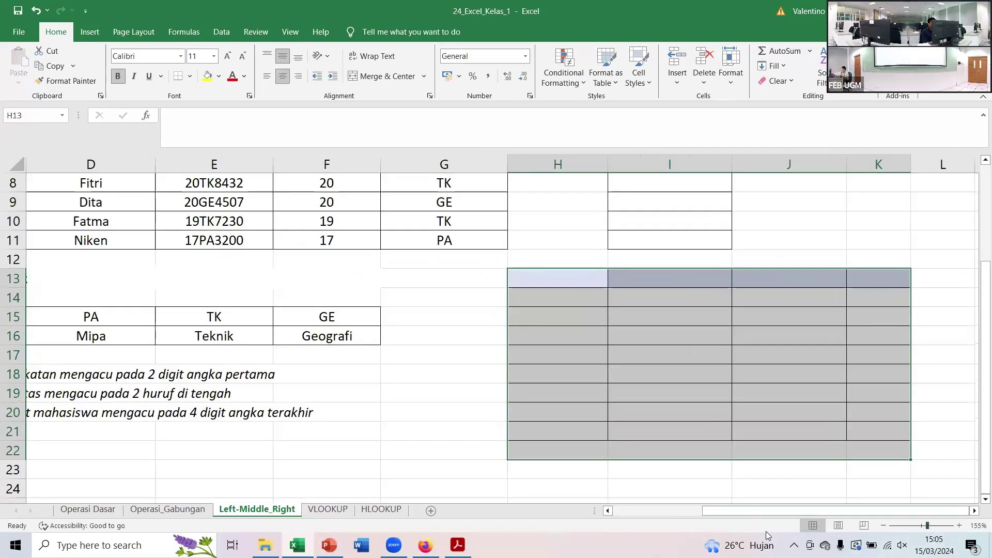
drag(780, 510, 692, 510)
scroll(658, 412, up, 2)
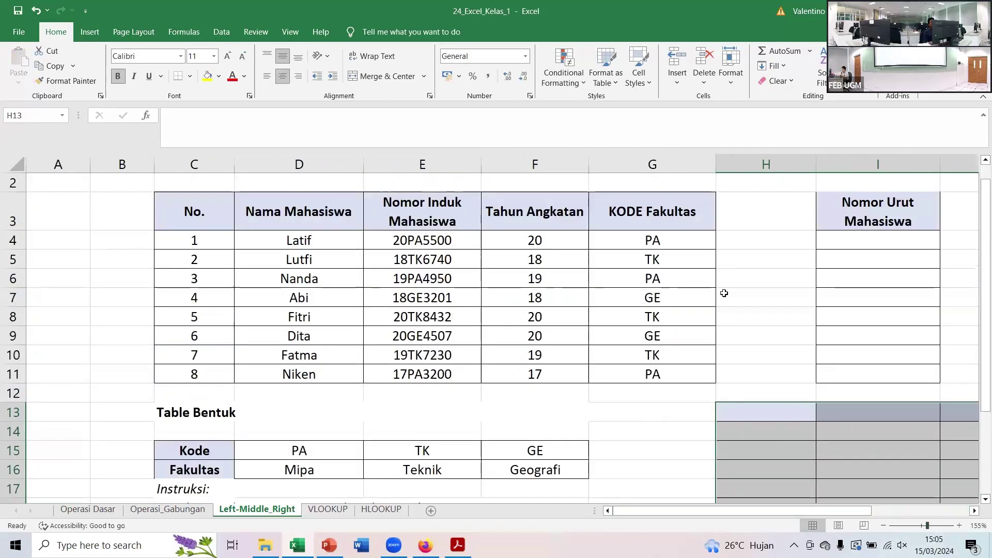
click(731, 235)
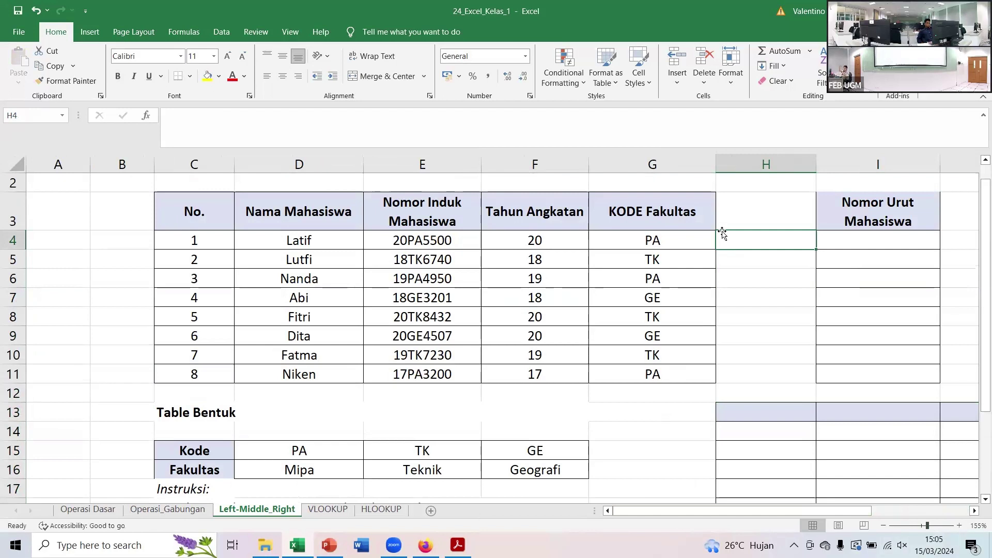
text(=)
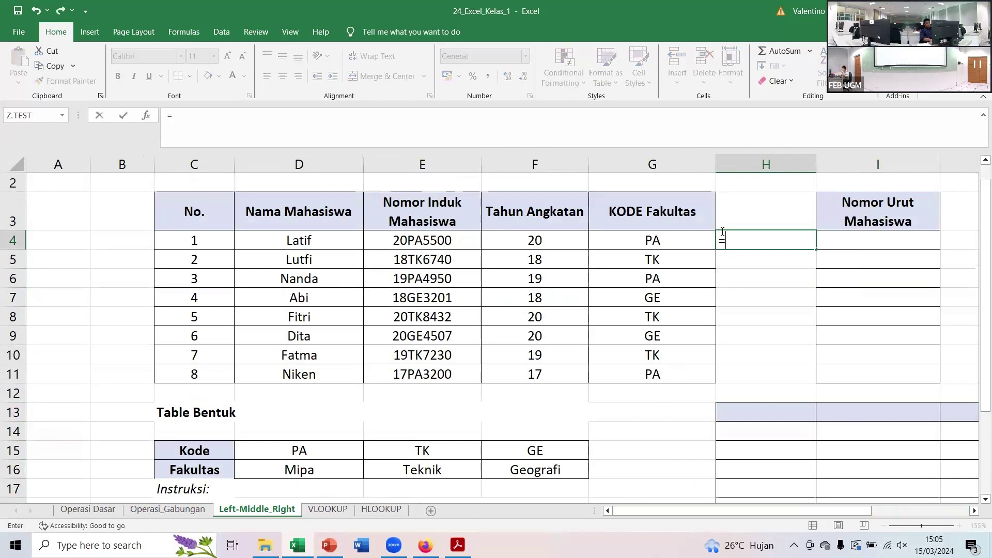
text(HL)
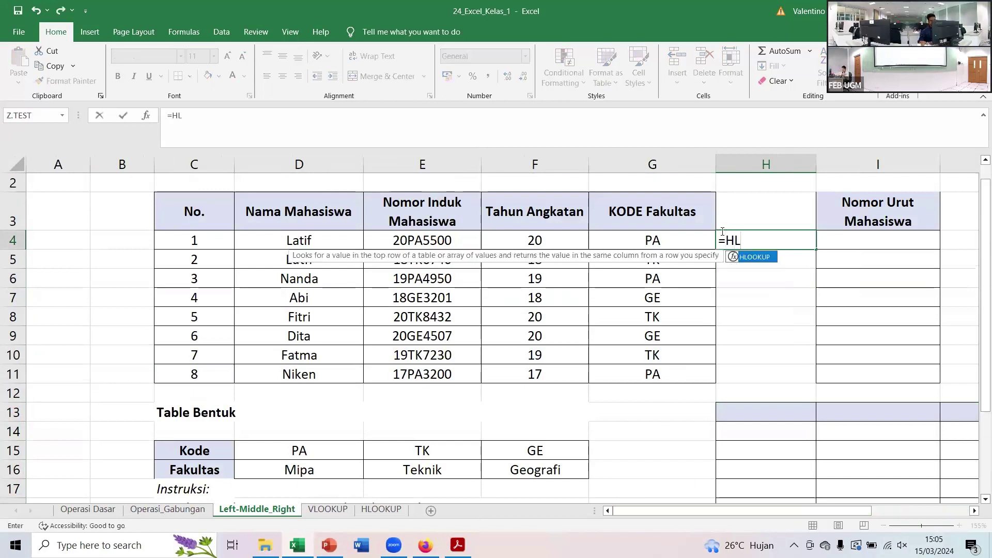
double_click(752, 258)
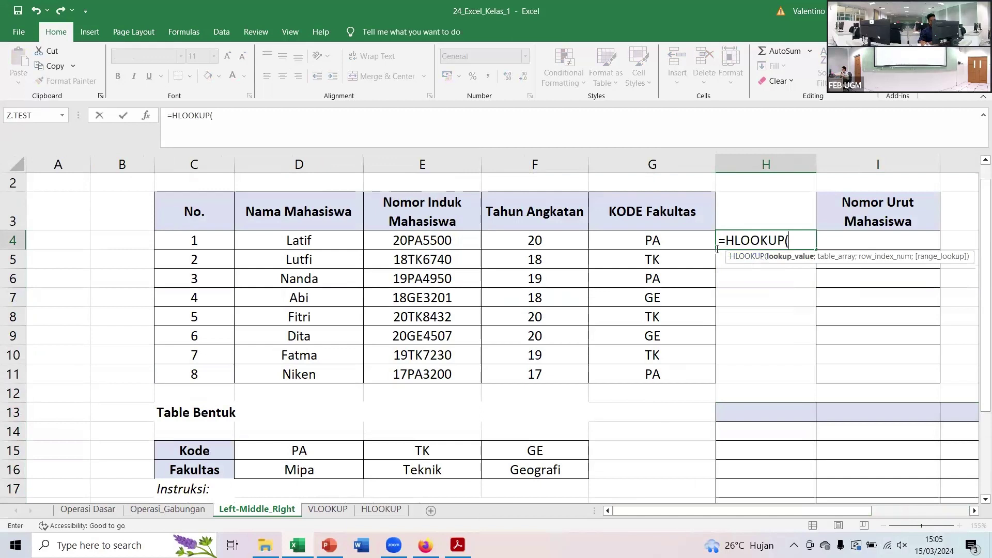
click(660, 240)
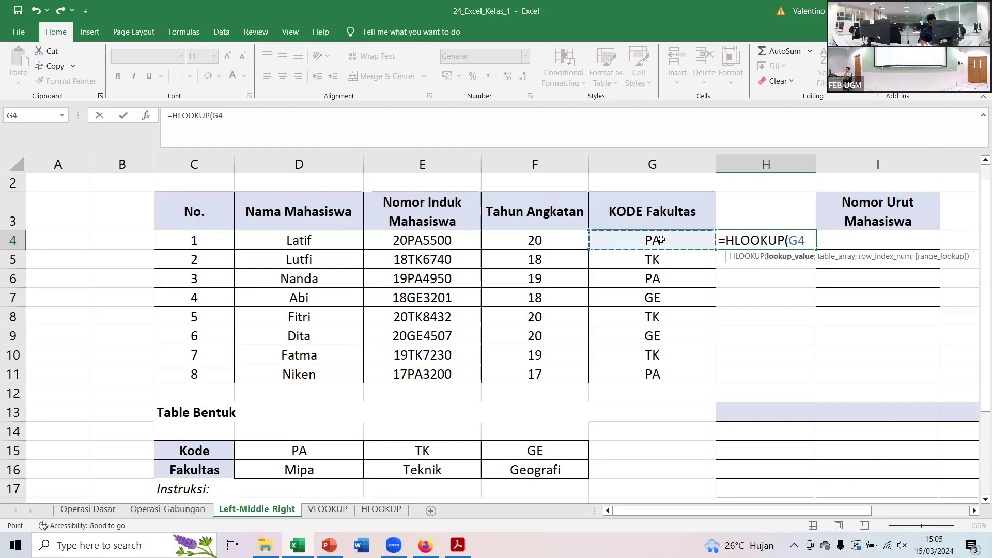
text(;)
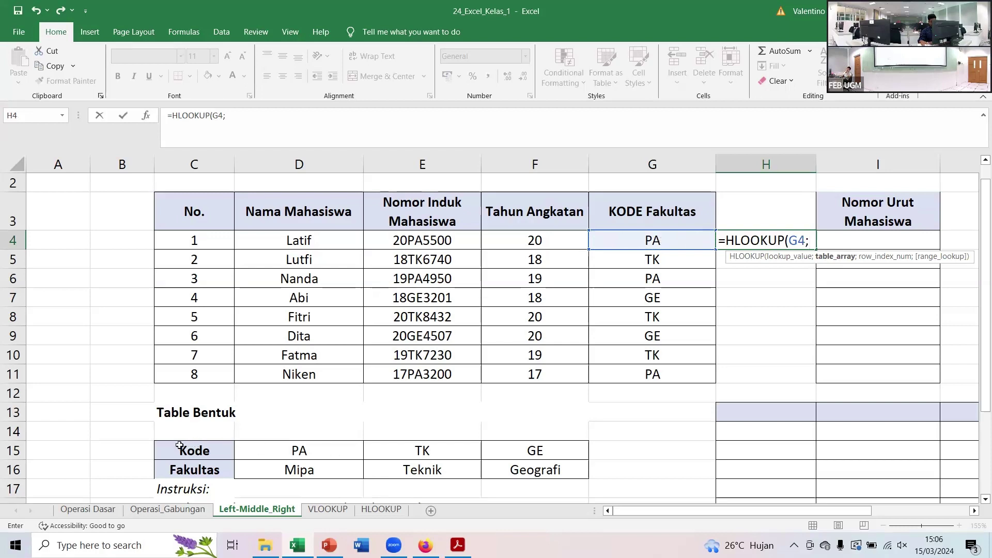
drag(180, 445, 490, 457)
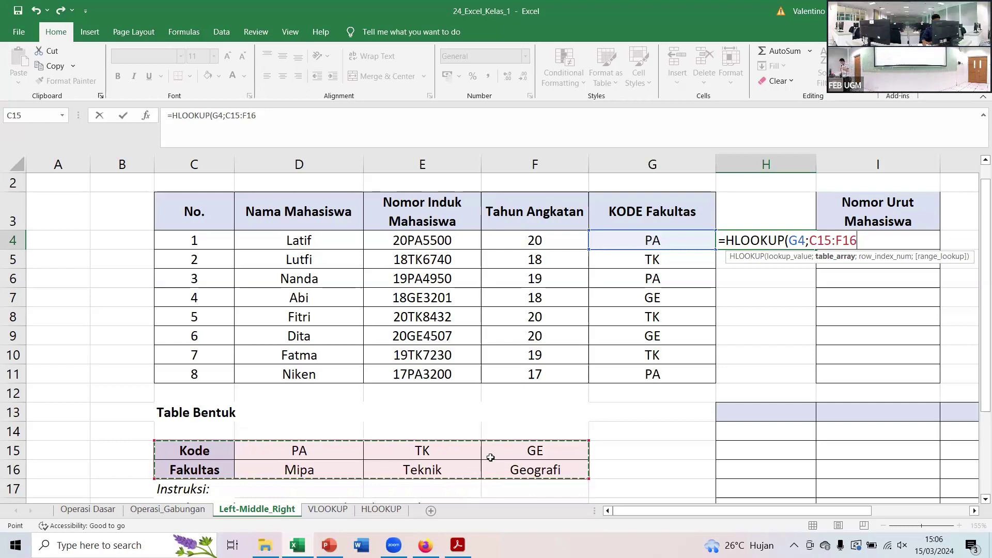
key(F4)
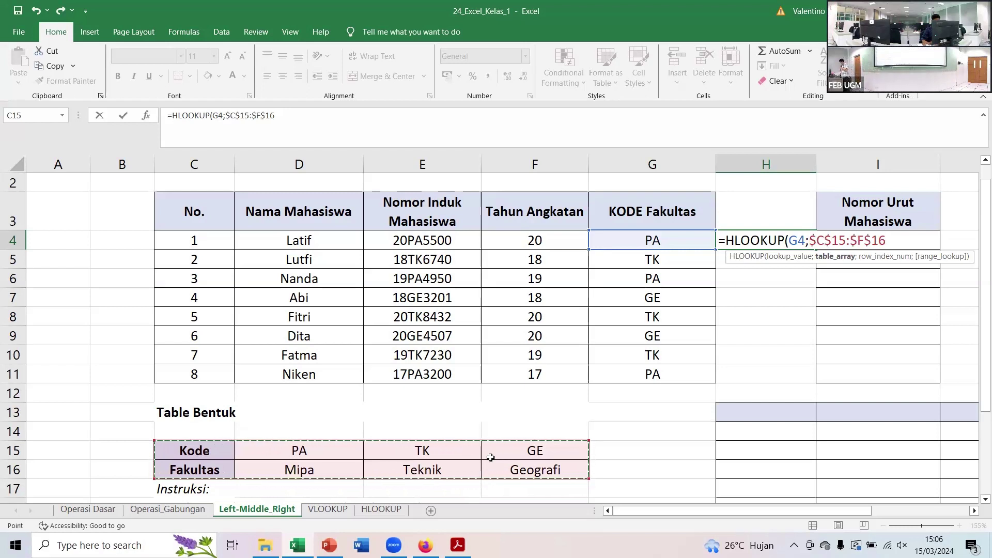
text(;)
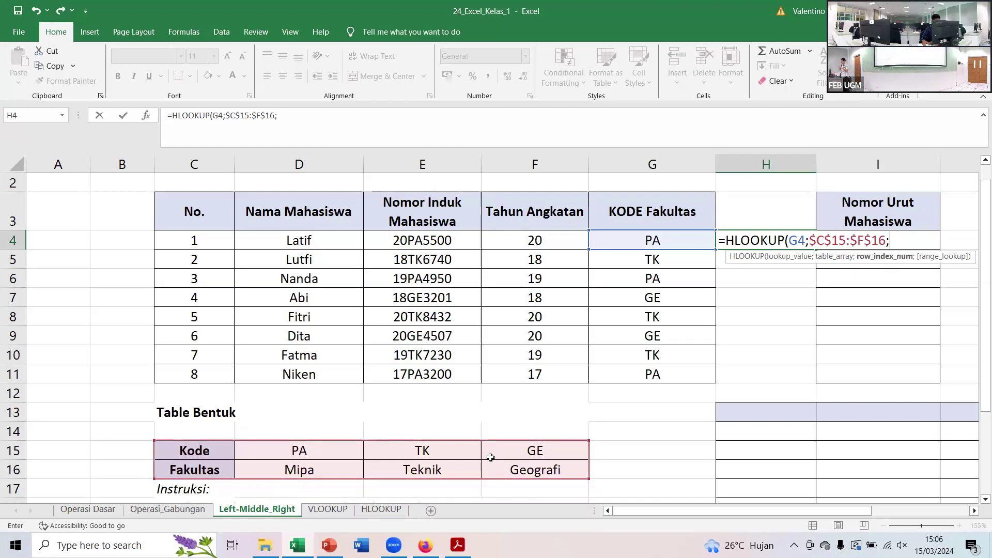
text(2)
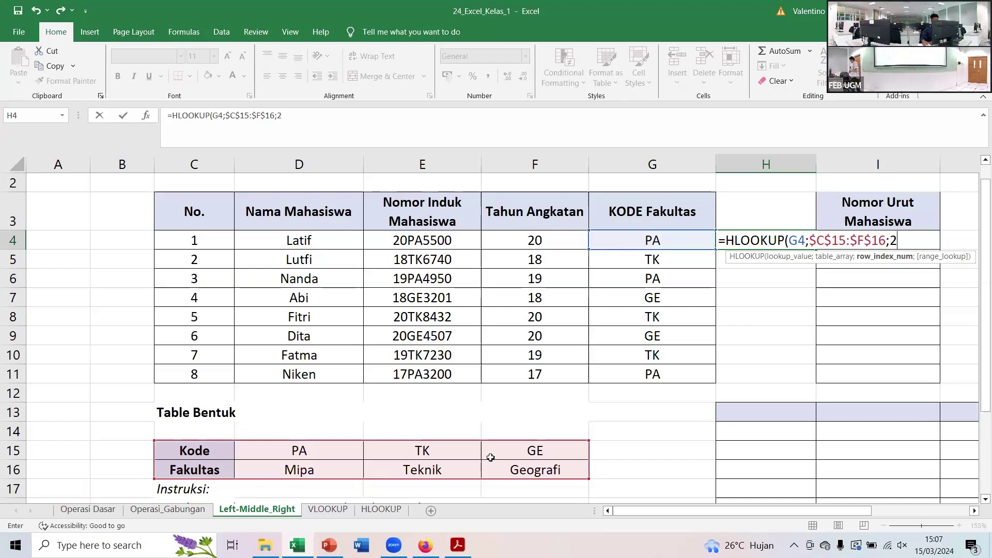
text(;0)
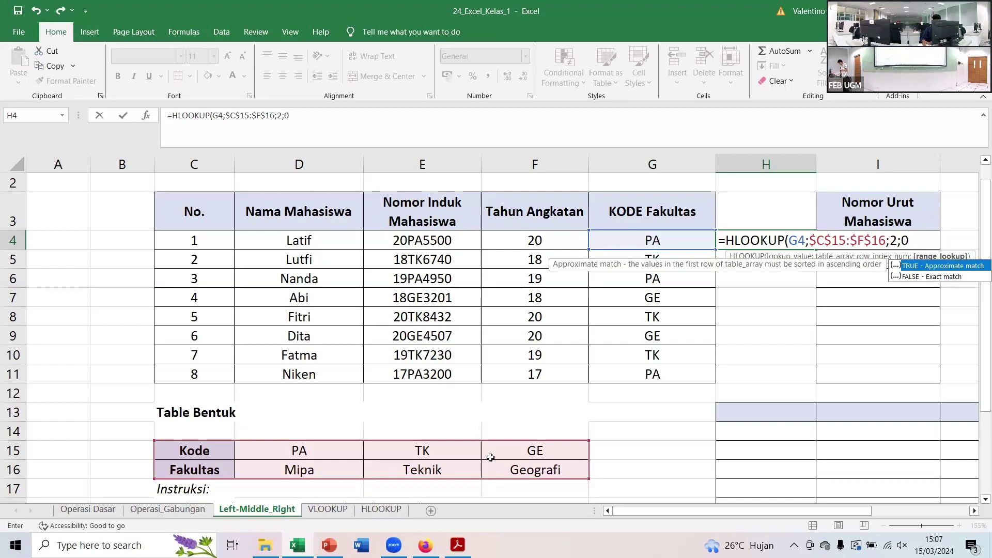
text())
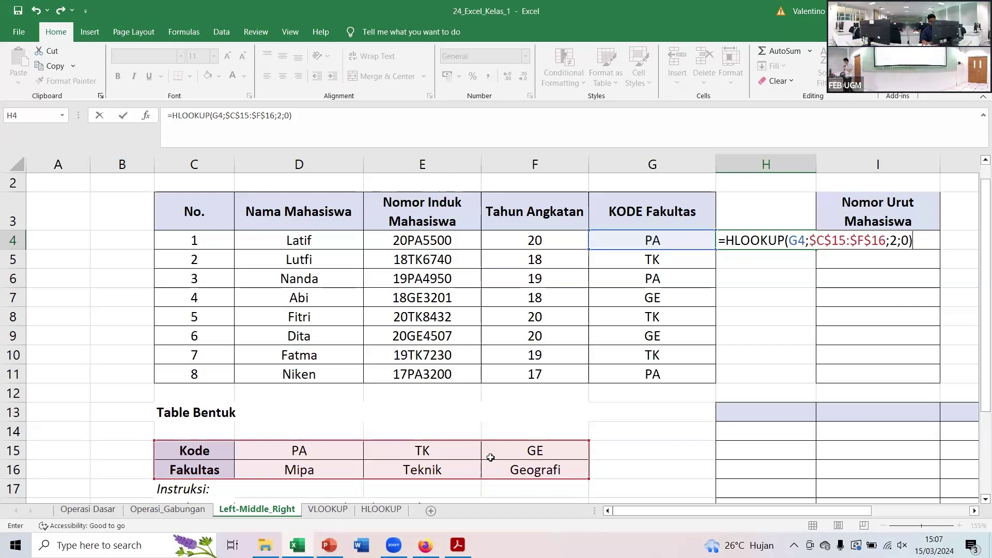
key(Return)
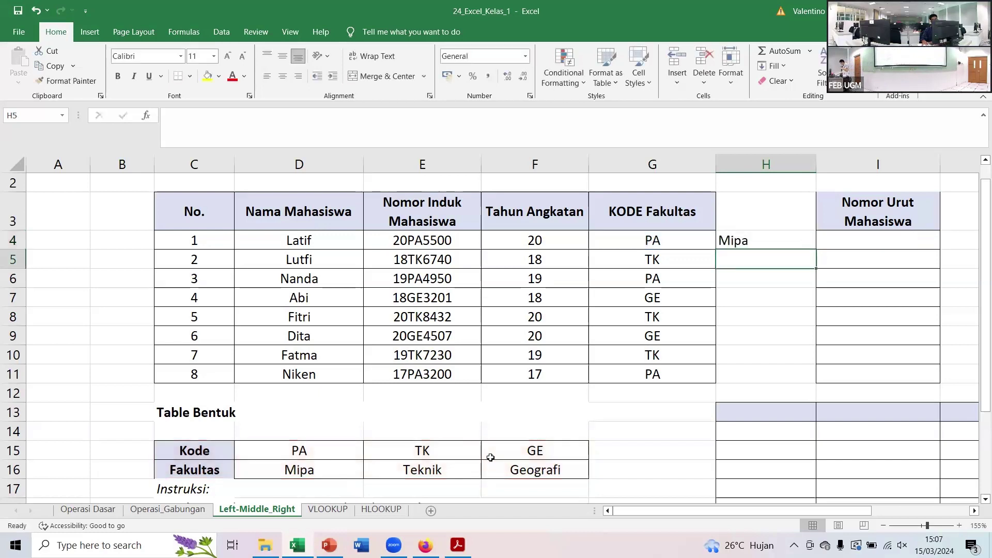
Enter the header FAKULTAS in H3 and fill the HLOOKUP formula from H4 down to H11
key(Up)
key(Up)
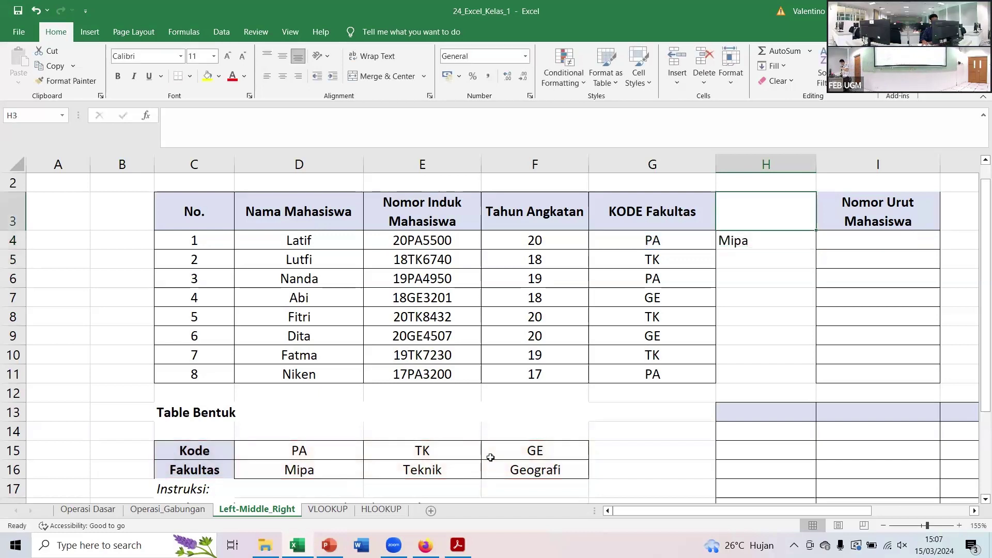
text(FAKU)
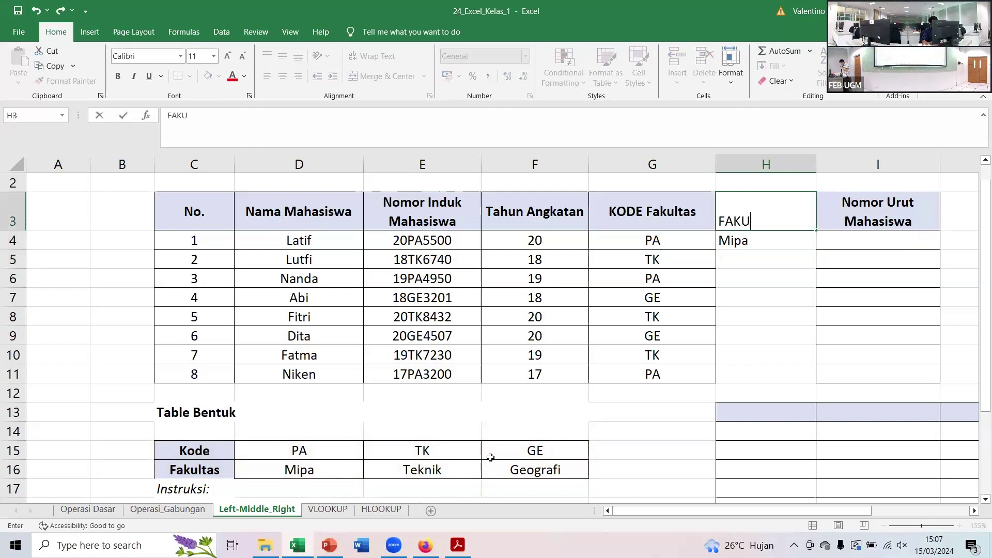
text(LTAS)
key(Return)
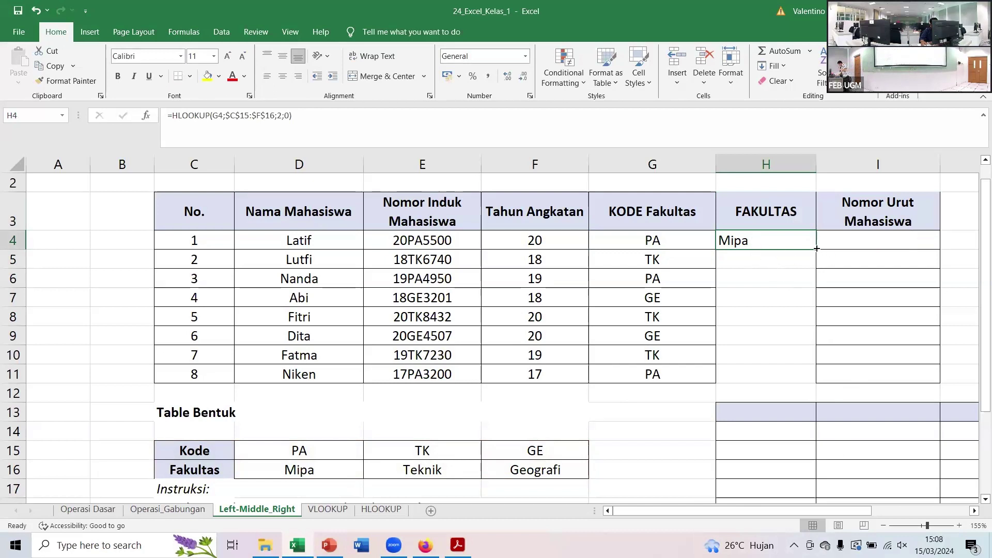
drag(817, 248, 827, 382)
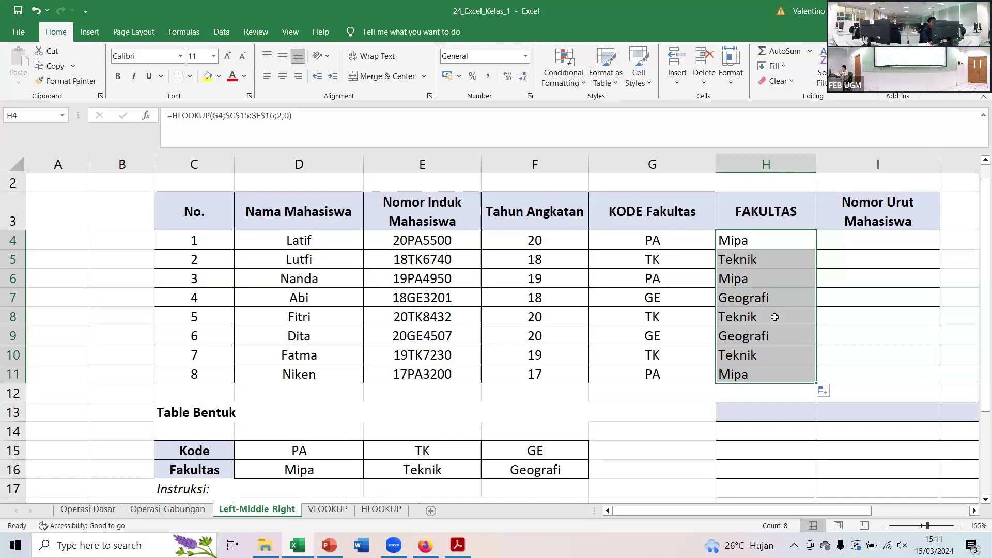
Copy the student table together with the Kode and Fakultas table, C3:H16, and paste the copy at C26
scroll(445, 346, down, 1)
scroll(379, 295, up, 3)
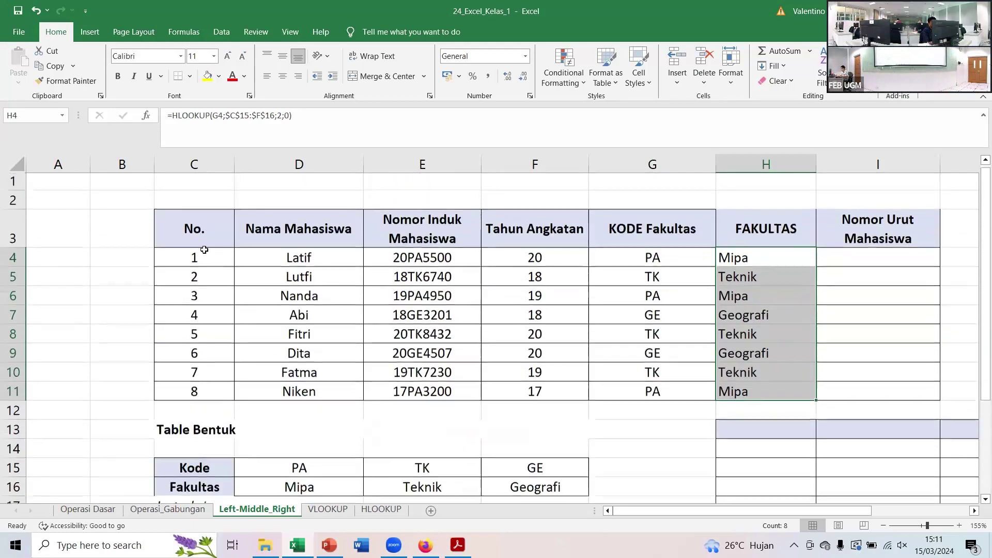
drag(195, 232, 736, 494)
scroll(733, 491, down, 1)
key(ctrl+c)
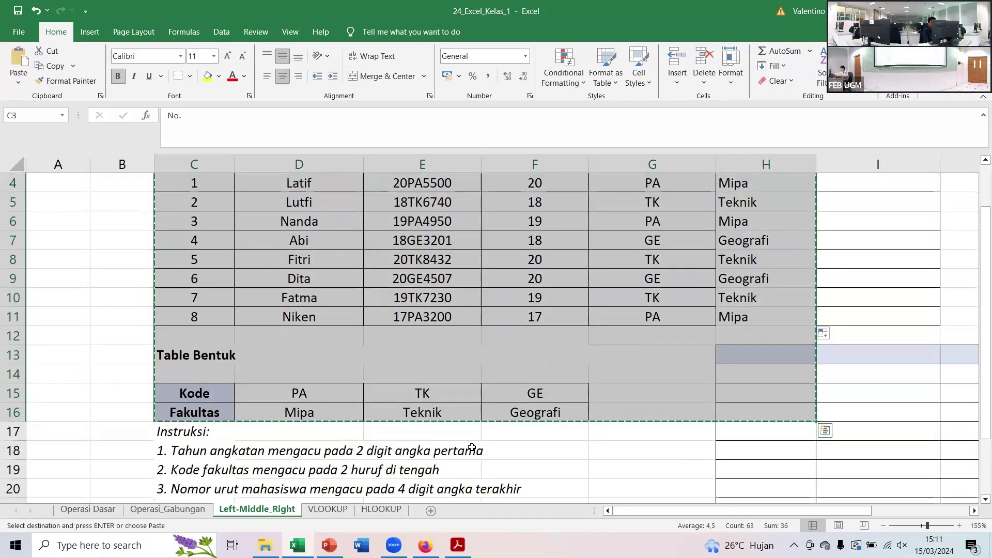
scroll(233, 343, down, 5)
click(195, 311)
key(ctrl+v)
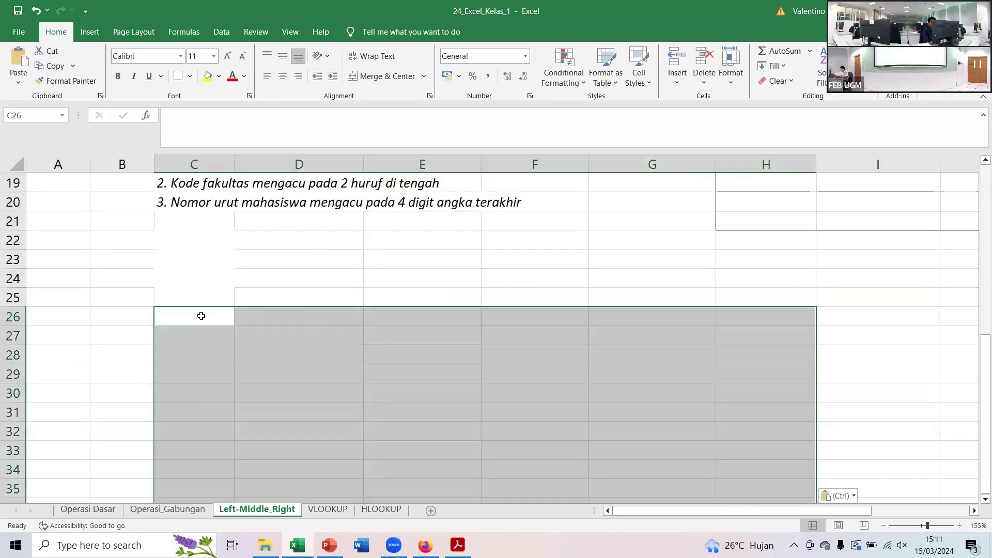
In the copied faculty table, move the TK/Teknik and GE/Geografi cells from E38:F39 to E42:F43
scroll(209, 321, down, 3)
click(314, 381)
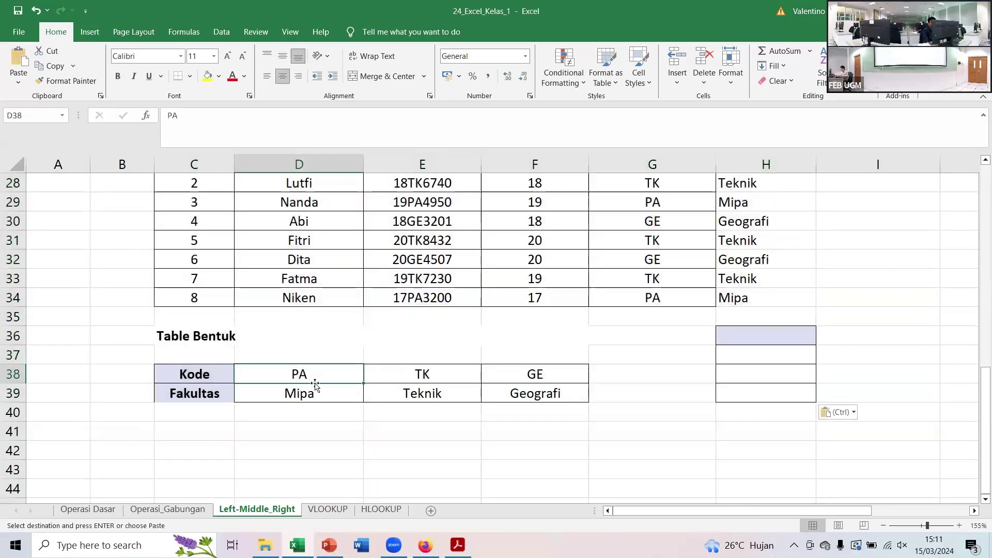
drag(412, 372, 513, 394)
key(ctrl+x)
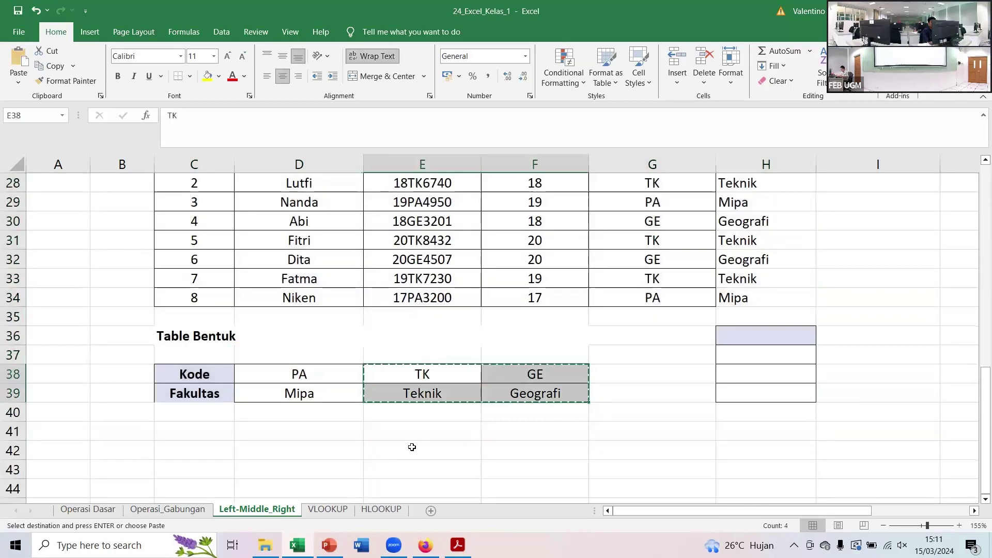
click(411, 447)
key(ctrl+v)
Move Mipa to E38 beside PA, and place the Kode and Fakultas headers above them in D37 and E37
click(312, 395)
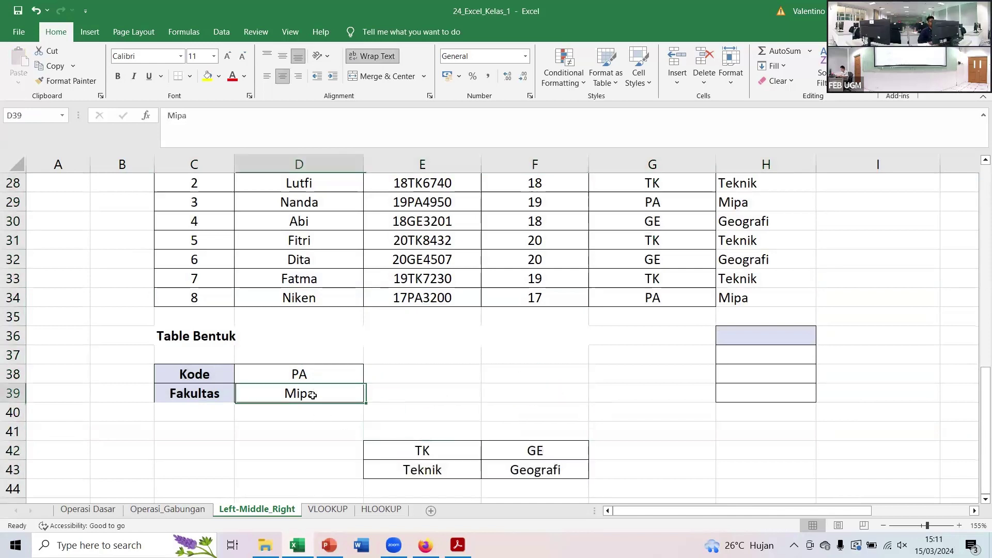
key(ctrl+x)
click(385, 368)
key(ctrl+v)
click(204, 372)
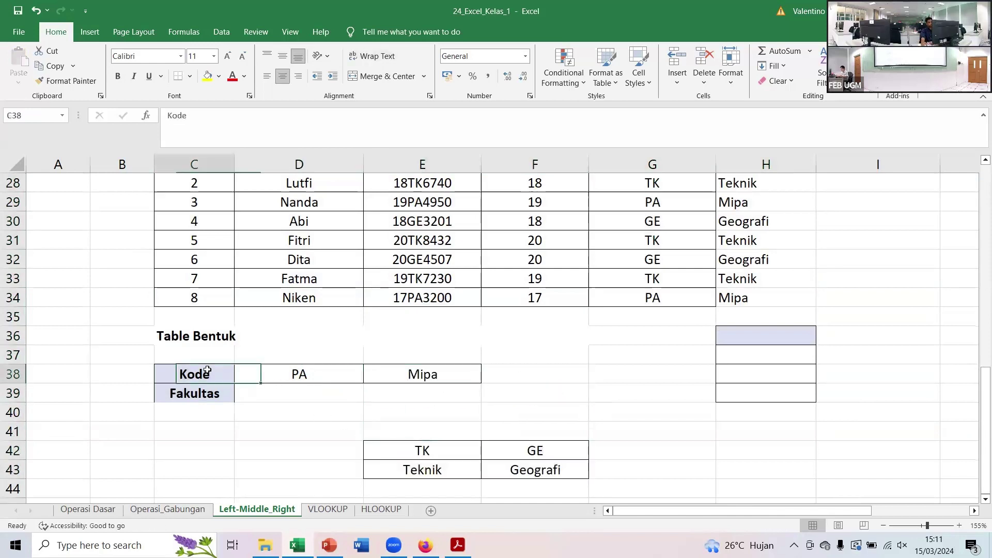
drag(206, 383, 284, 356)
click(215, 394)
drag(214, 395, 404, 358)
Move TK to D39 and Teknik to E39 as the second row of the vertical faculty table
click(418, 450)
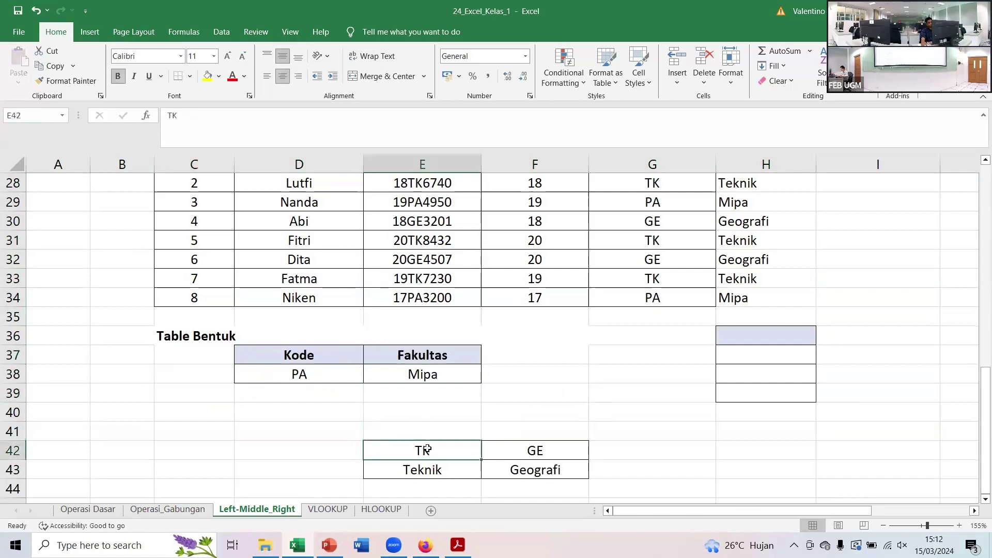
key(ctrl+x)
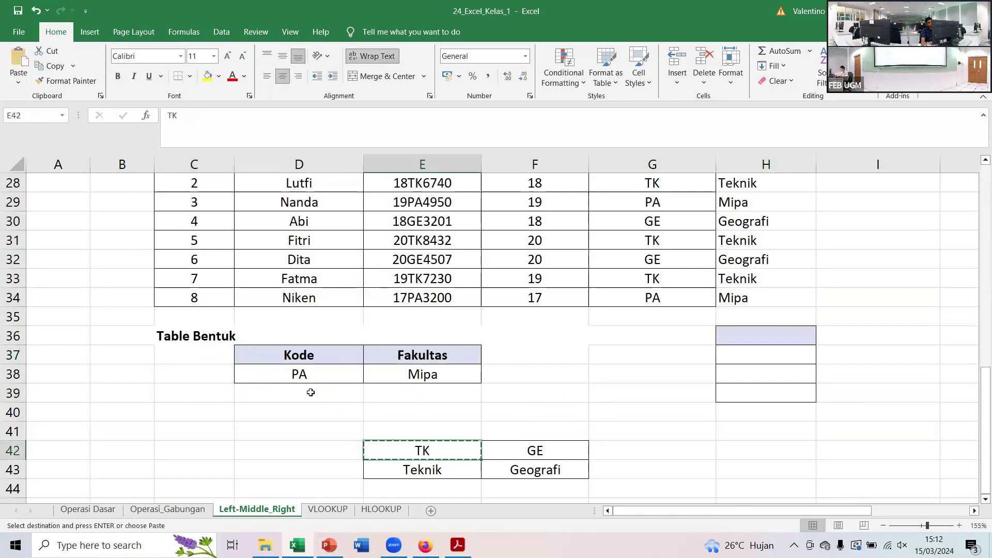
click(310, 393)
key(ctrl+v)
click(410, 470)
key(ctrl+x)
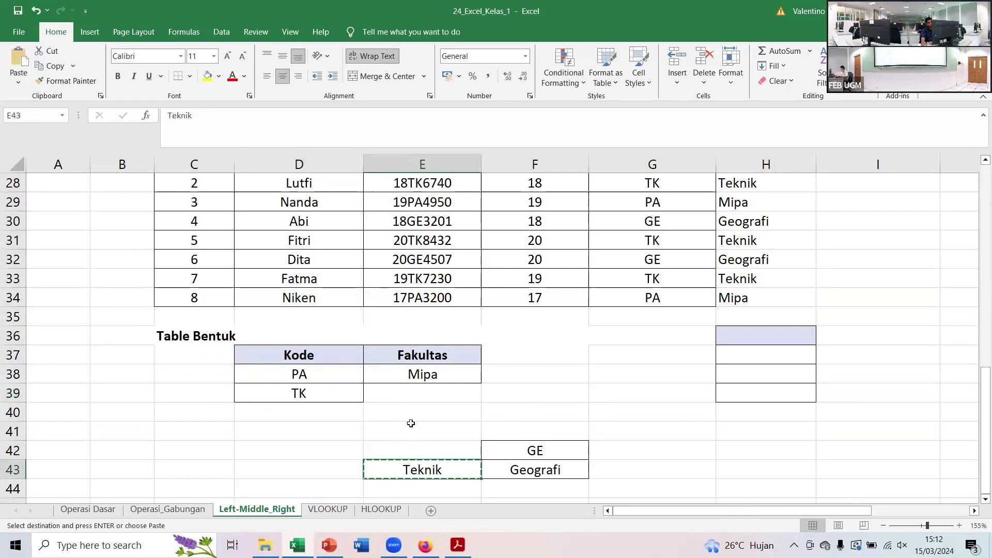
click(407, 392)
key(ctrl+v)
Move GE to D40 and Geografi to E40 as the last row of the vertical faculty table
click(520, 449)
key(ctrl+x)
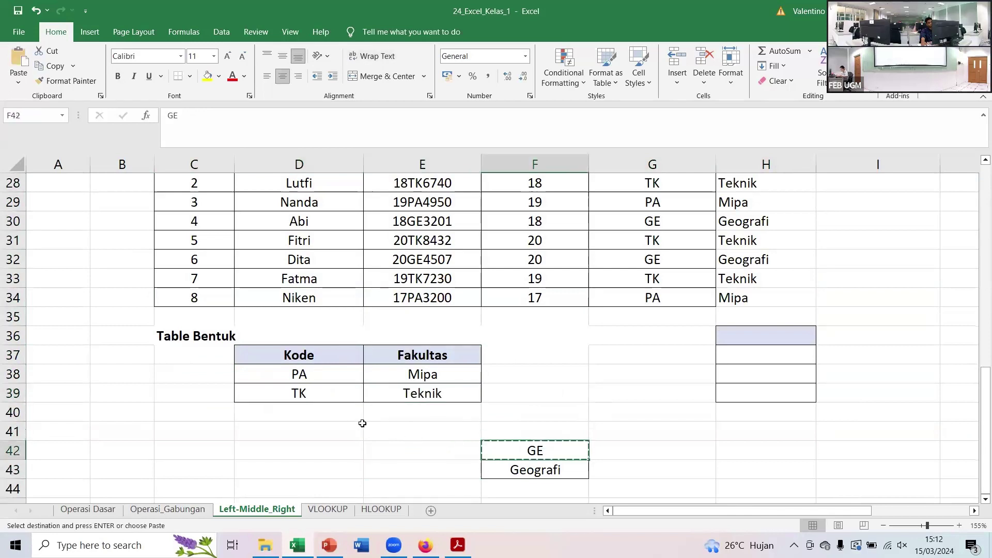
click(333, 411)
key(ctrl+v)
click(540, 469)
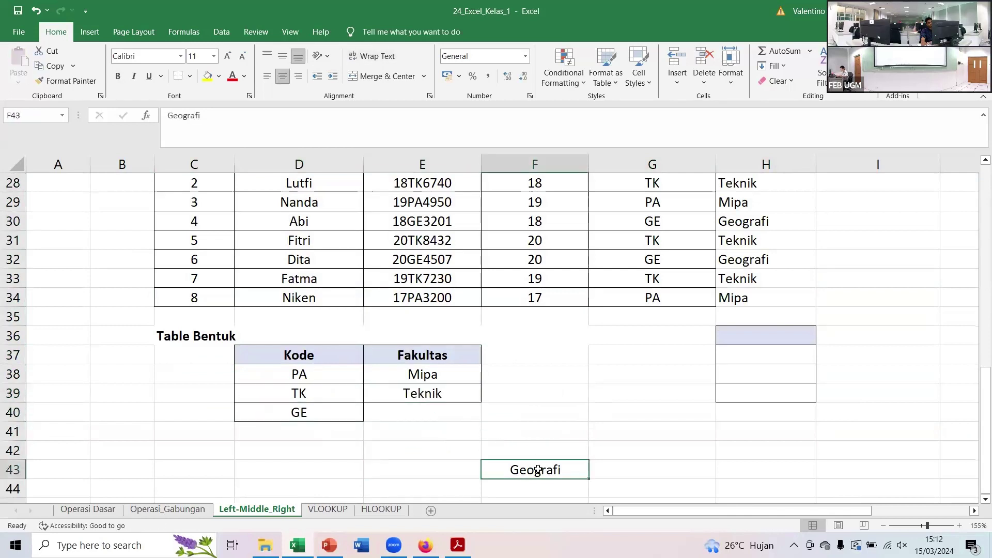
key(ctrl+x)
click(415, 411)
key(ctrl+v)
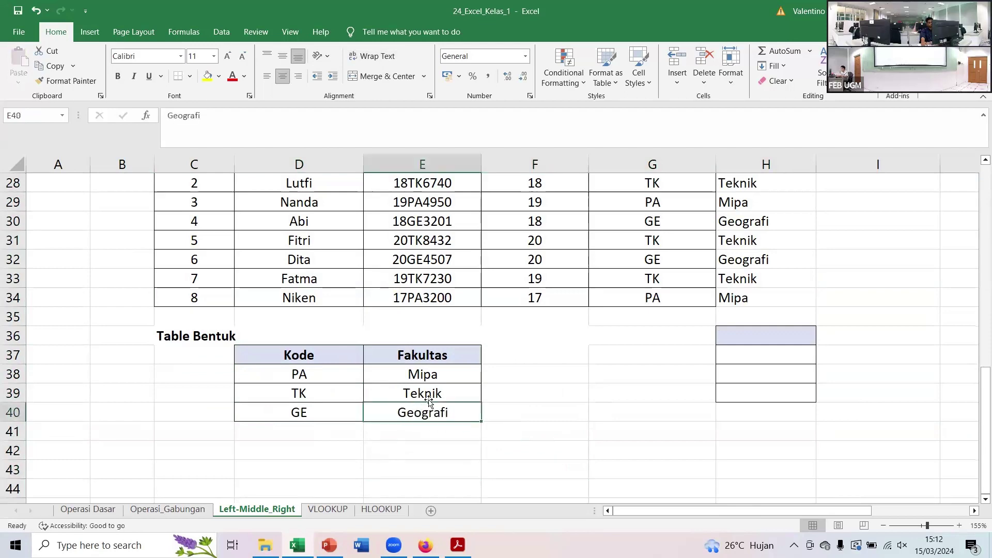
In the first FAKULTAS cell, H27, change the formula's function from HLOOKUP to VLOOKUP
click(345, 362)
drag(345, 362, 421, 412)
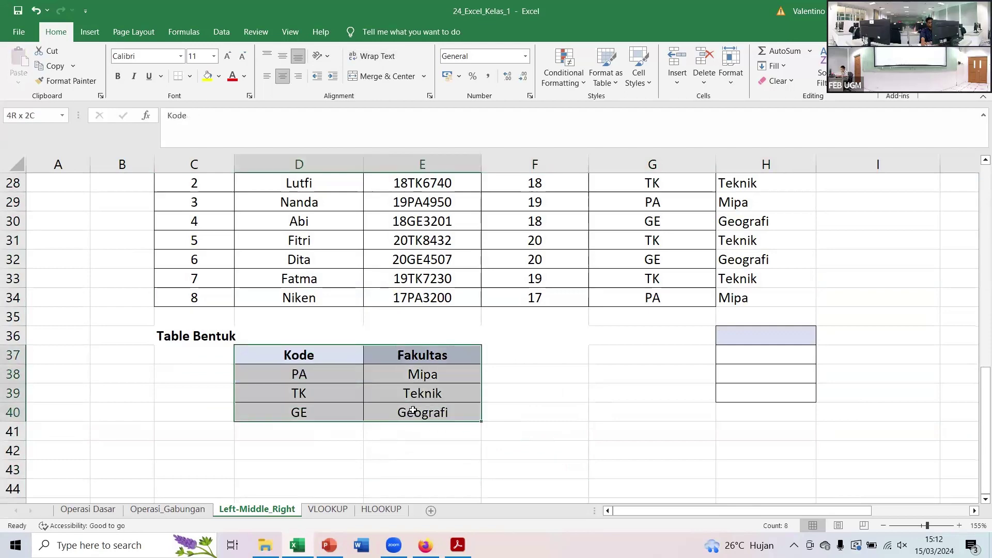
click(421, 394)
scroll(641, 327, up, 2)
scroll(641, 328, down, 1)
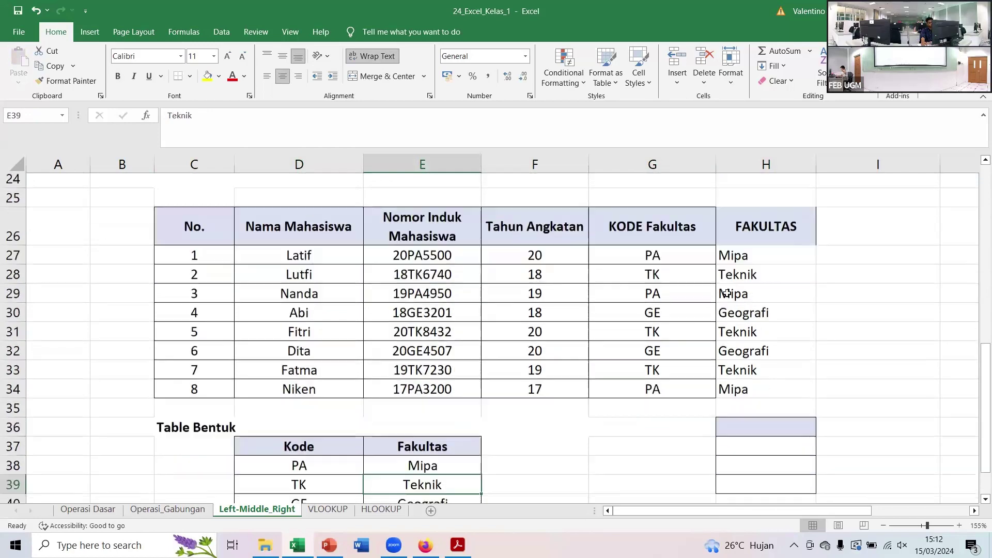
click(747, 241)
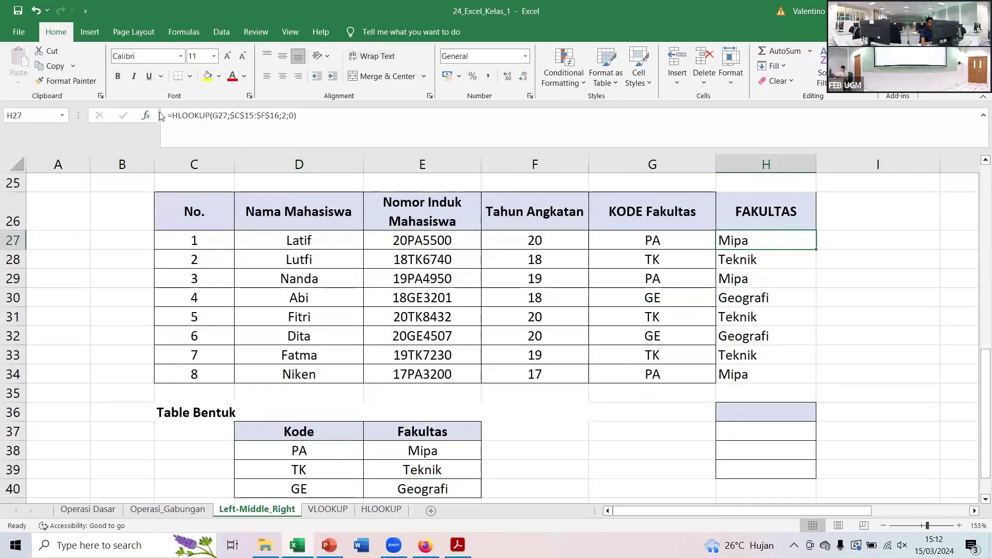
click(176, 114)
key(BackSpace)
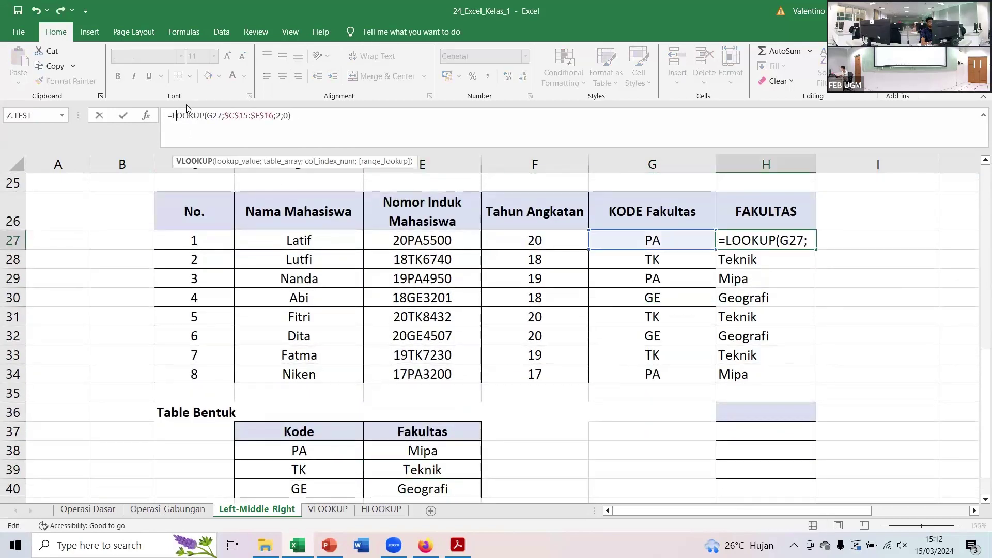
text(v)
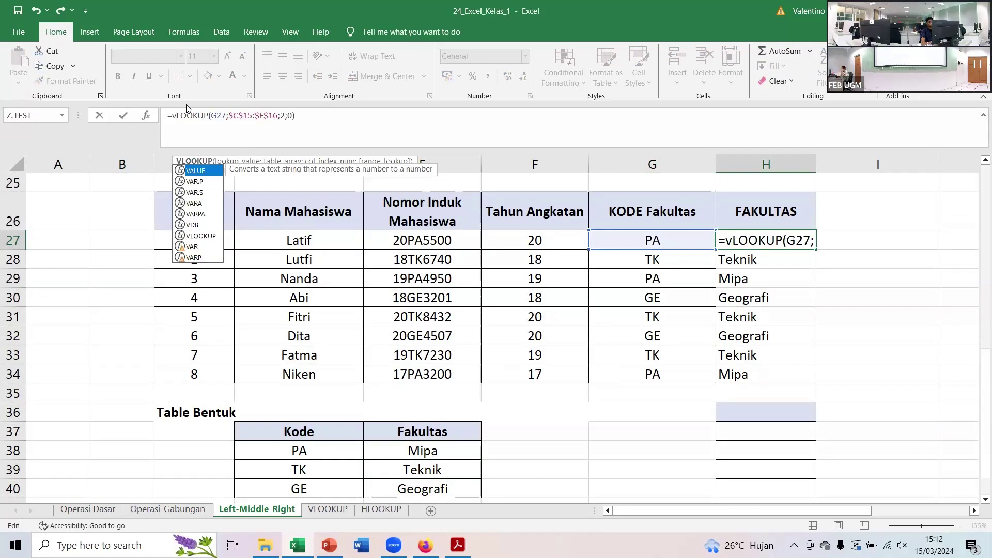
key(BackSpace)
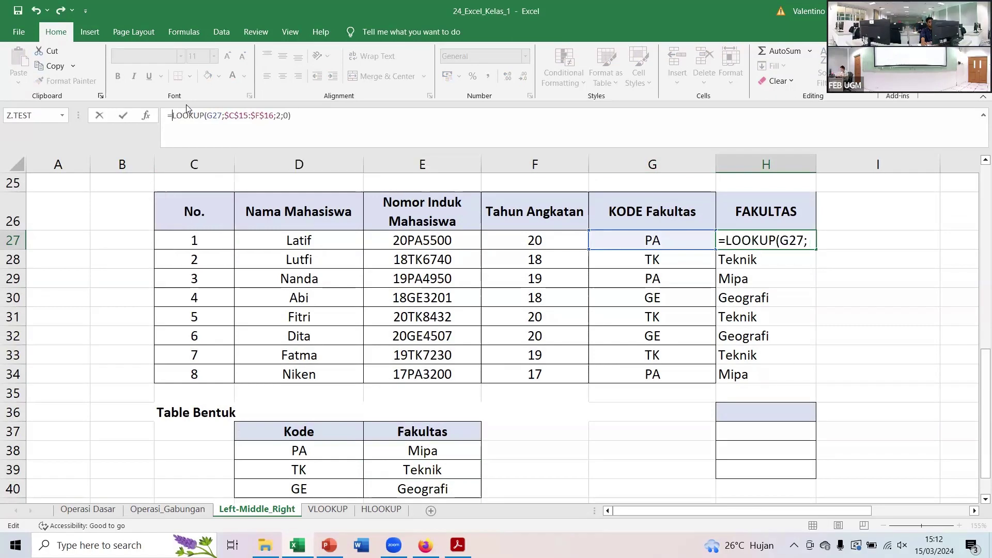
text(v)
key(BackSpace)
text(V)
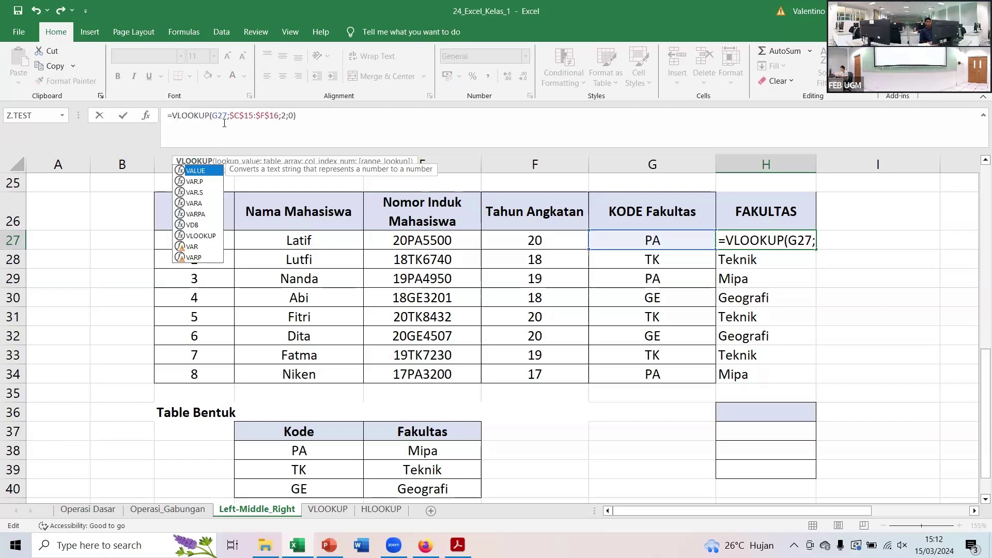
click(223, 116)
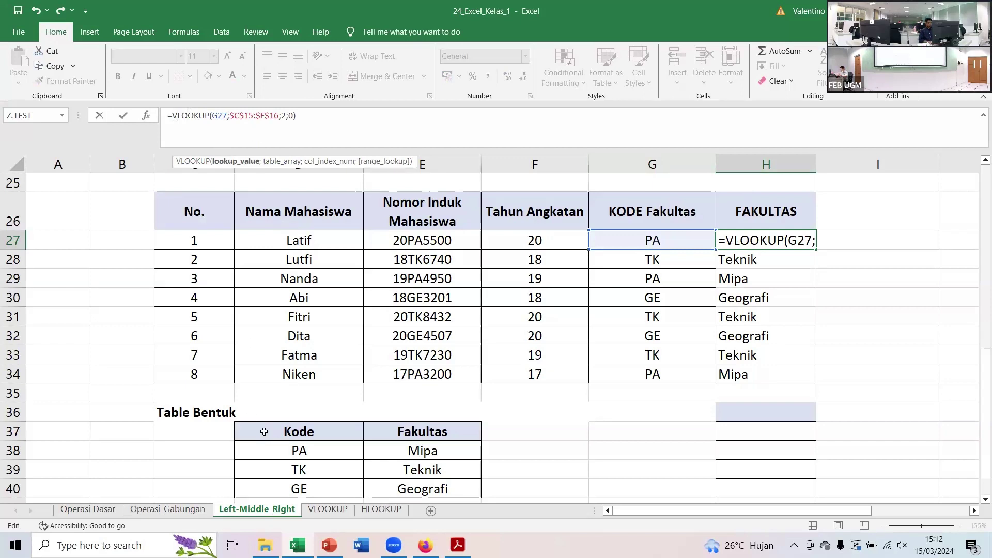
drag(260, 432, 392, 481)
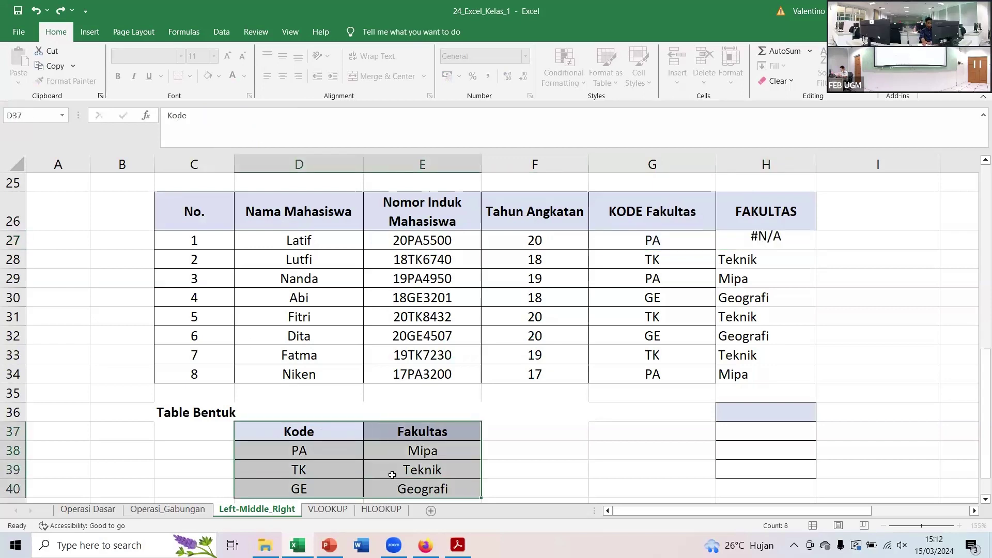
Replace everything after the G27 lookup value in H27's formula with the absolute table range $D$37:$E$40
double_click(773, 240)
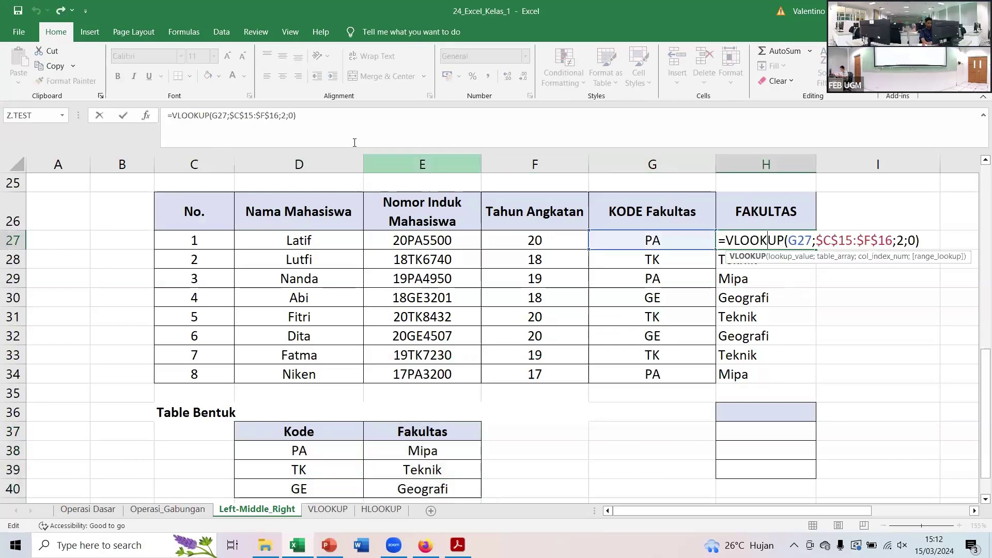
click(310, 116)
key(BackSpace)
key(BackSpace)
key(BackSpace)
key(BackSpace)
key(BackSpace)
key(BackSpace)
key(BackSpace)
key(BackSpace)
key(BackSpace)
key(BackSpace)
key(BackSpace)
key(BackSpace)
key(BackSpace)
key(BackSpace)
key(BackSpace)
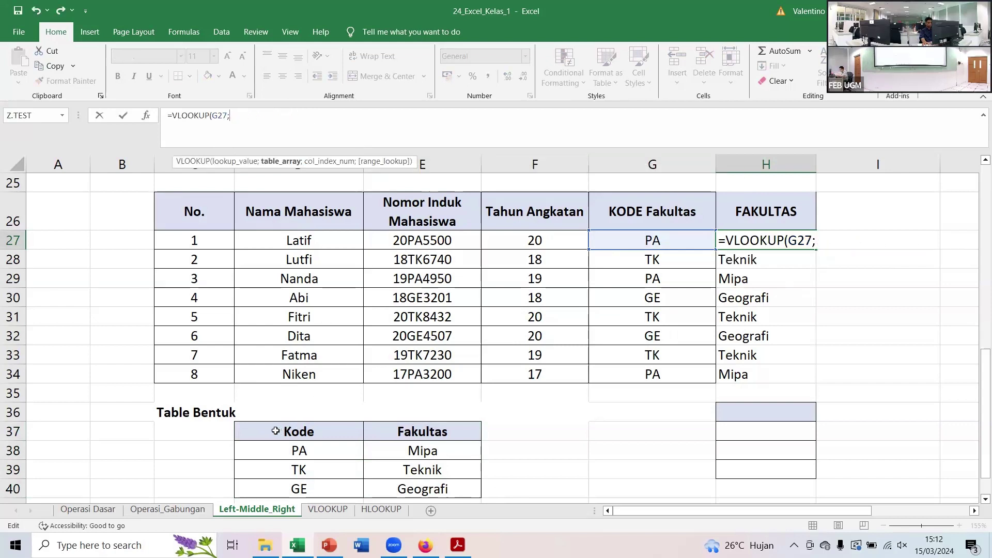
drag(277, 431, 423, 488)
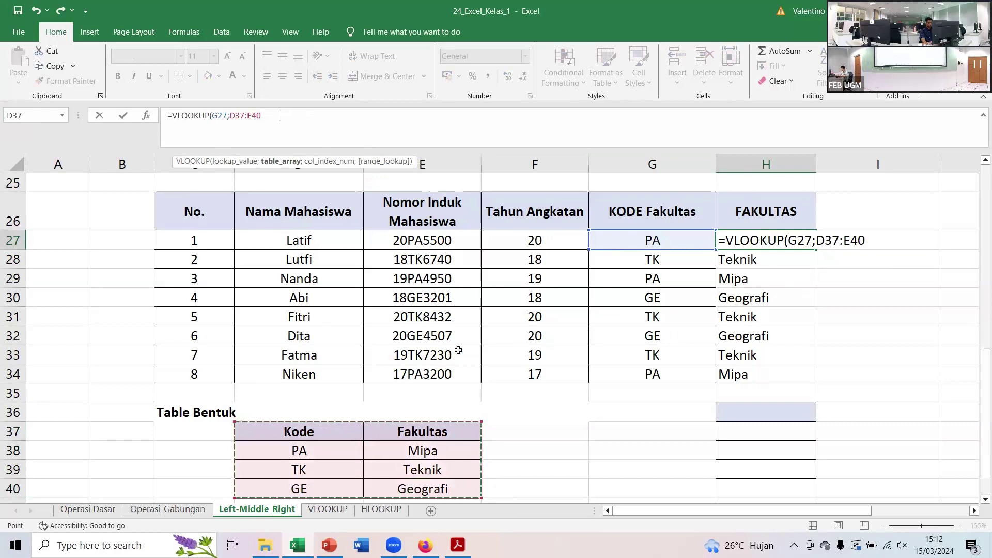
key(F4)
text(;)
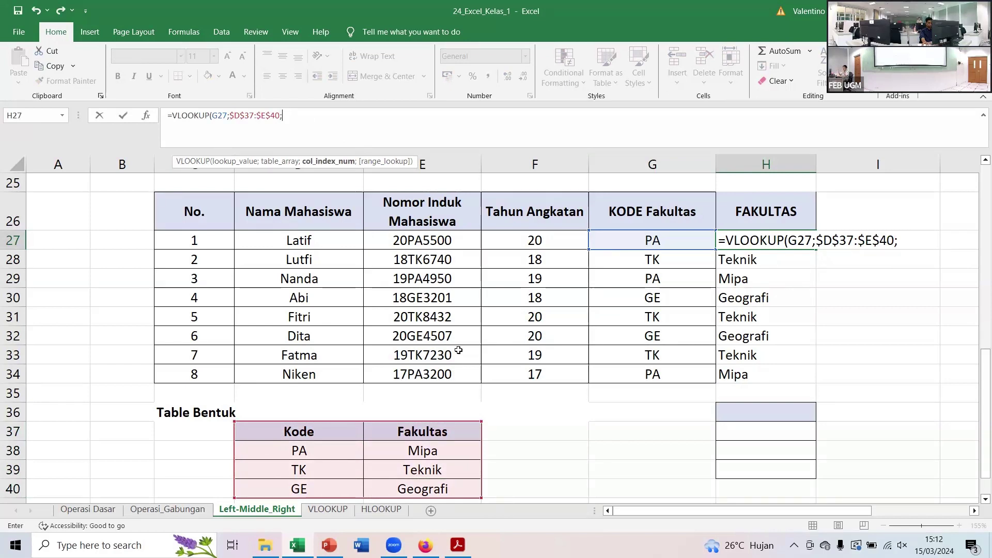
Finish H27's VLOOKUP with column index 2 and exact match 0, and fill the formula down to H34
text(2;0)
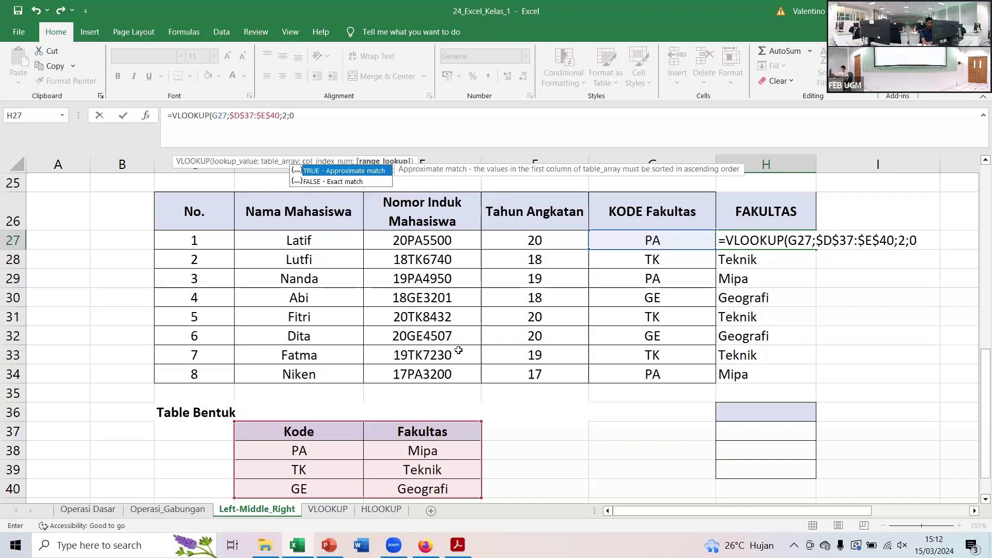
text())
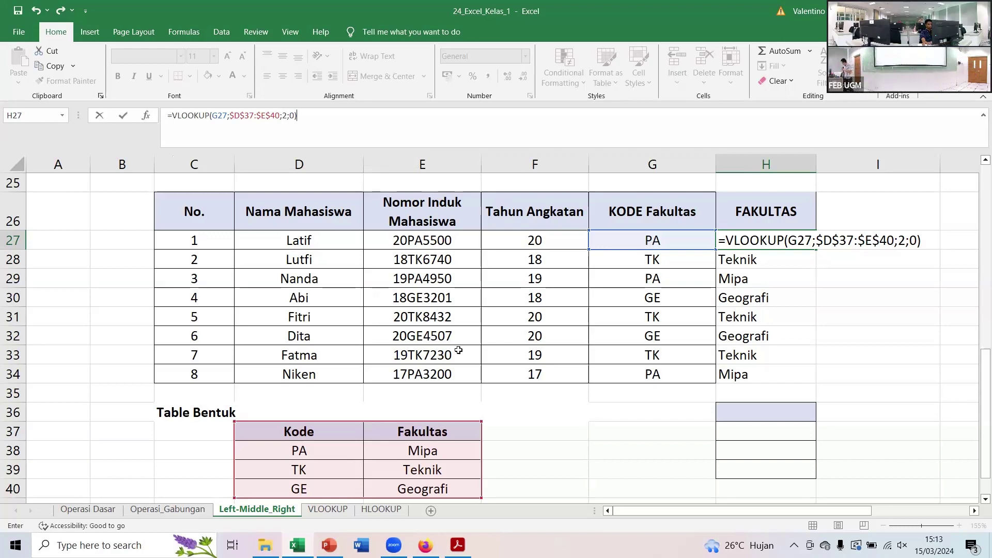
key(ctrl+Return)
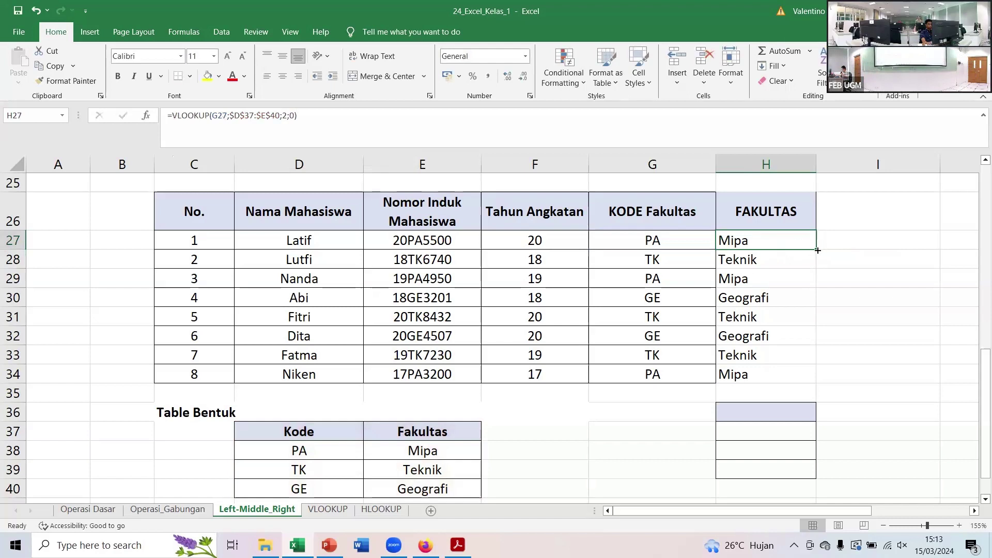
drag(817, 250, 789, 379)
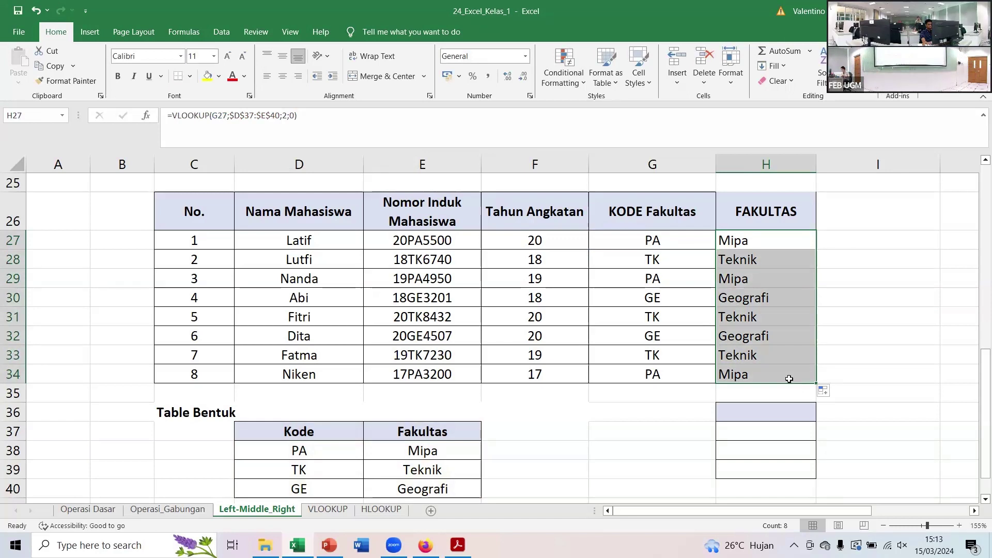
click(766, 356)
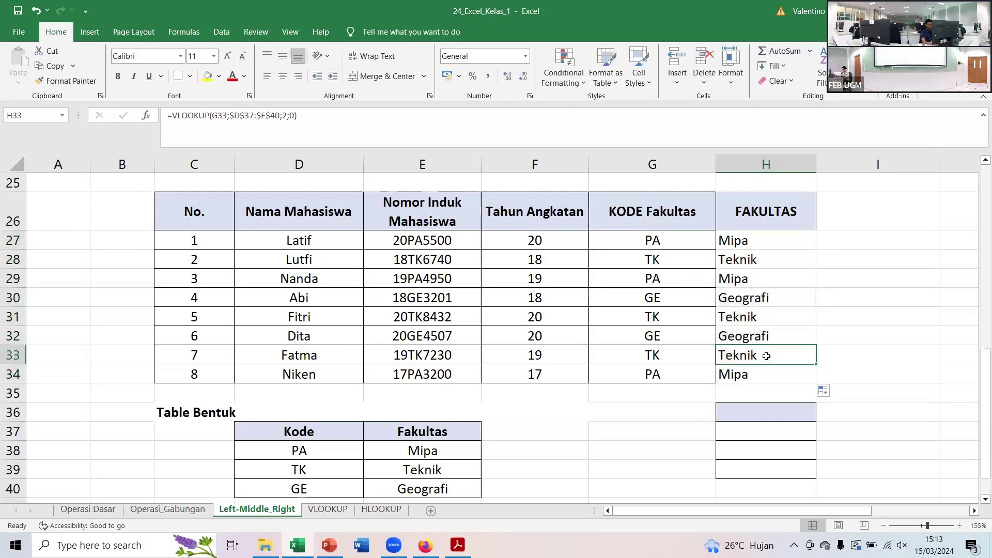
Examine the HLOOKUP and VLOOKUP exercise sheets, focusing on the fabric price and discount tables, and switch to the PowerPoint slide on both functions
click(333, 509)
click(383, 510)
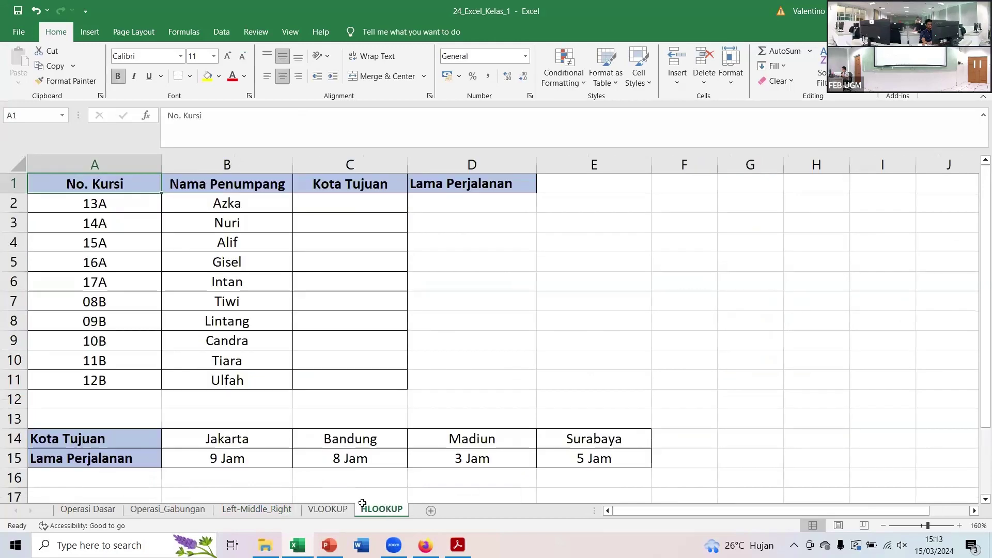
click(326, 509)
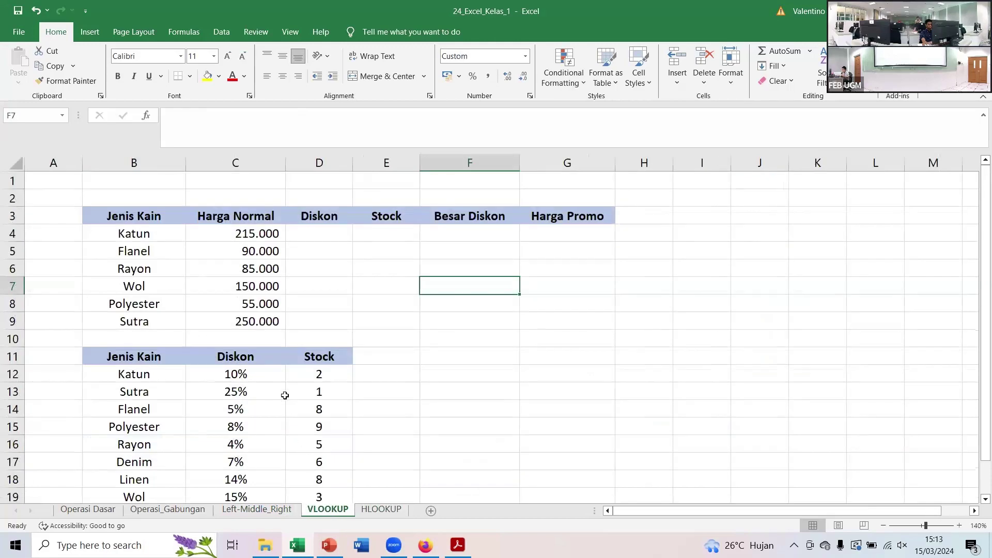
scroll(246, 369, down, 1)
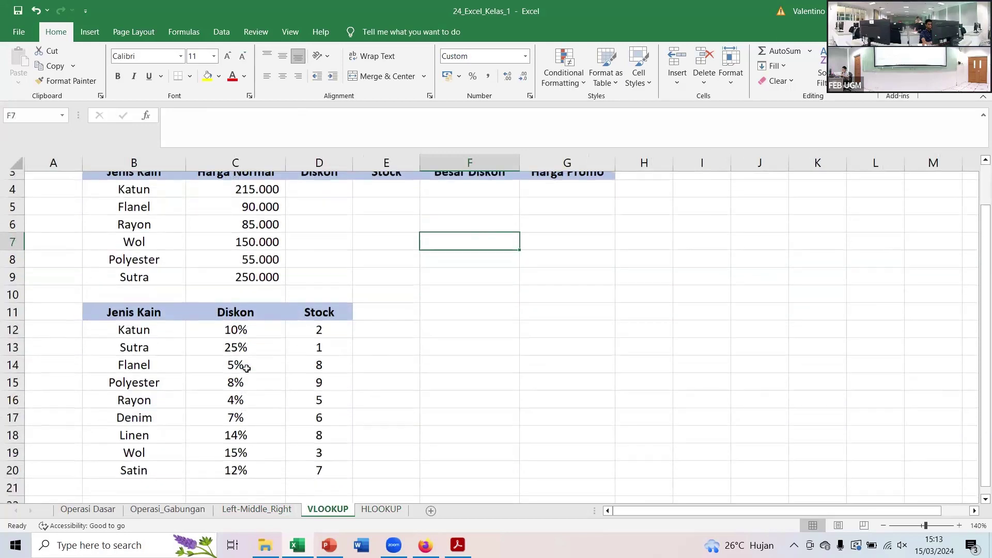
scroll(244, 368, up, 1)
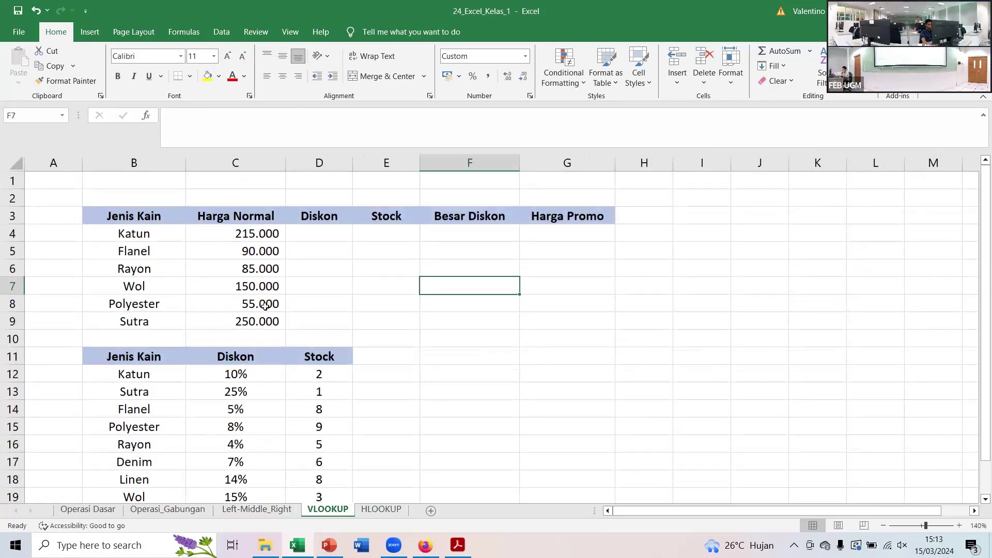
click(133, 355)
click(221, 352)
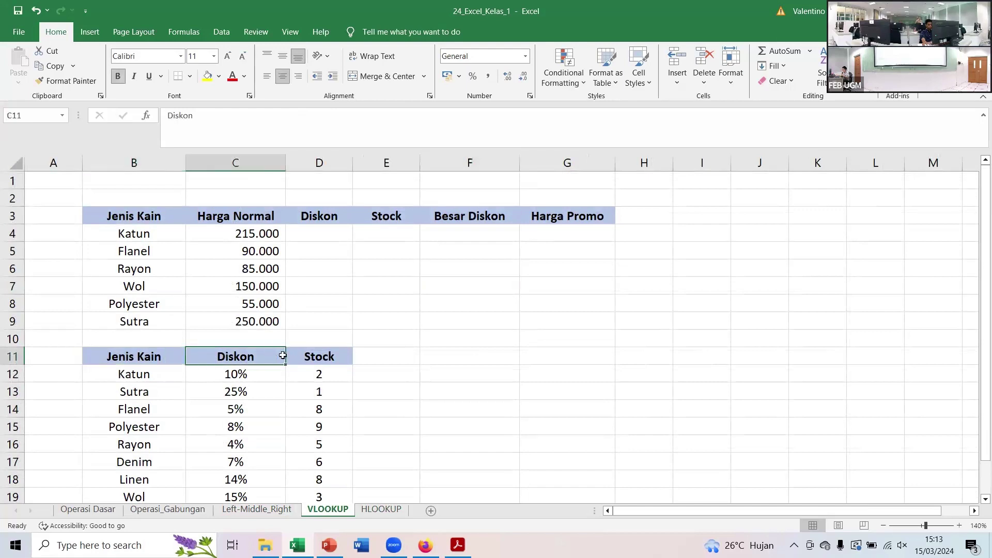
click(304, 355)
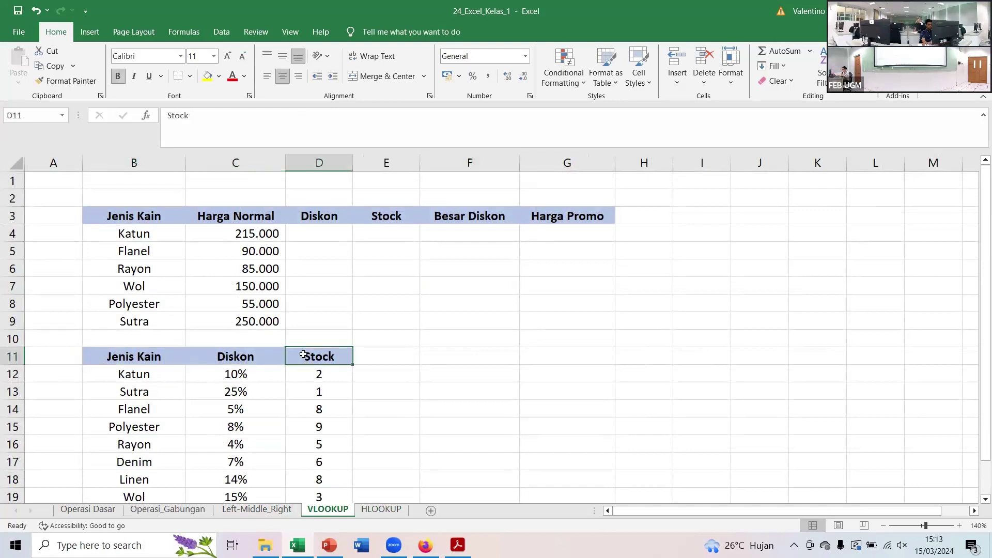
click(172, 357)
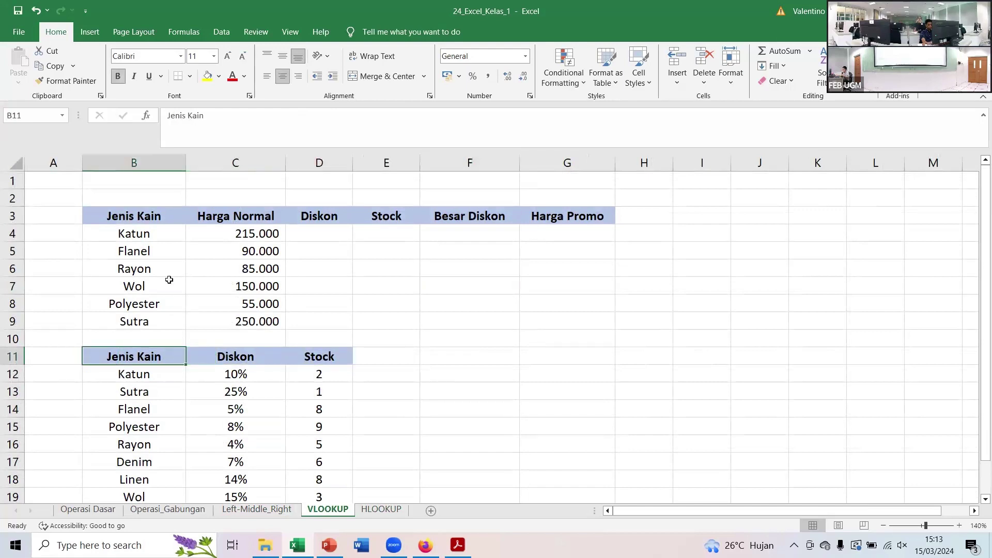
click(176, 231)
click(317, 231)
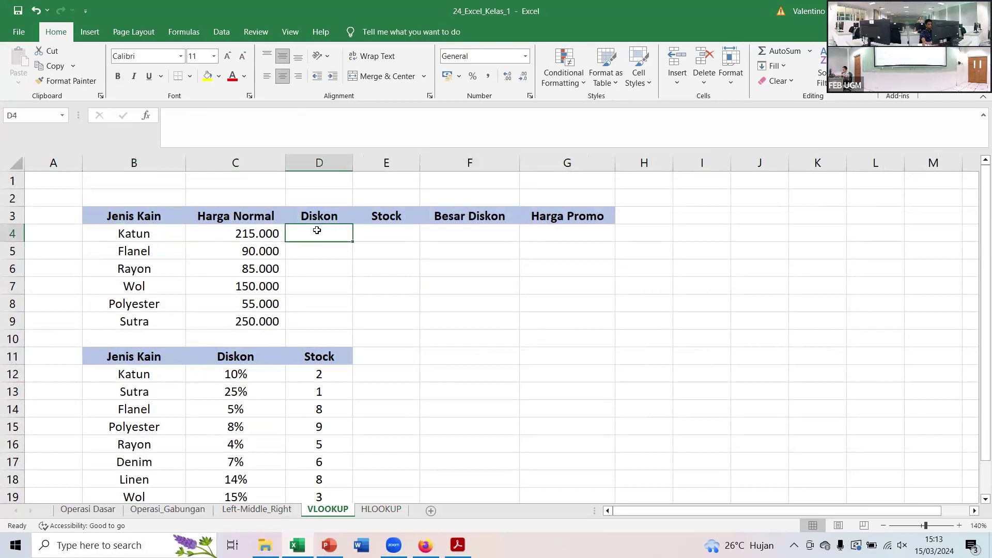
click(164, 236)
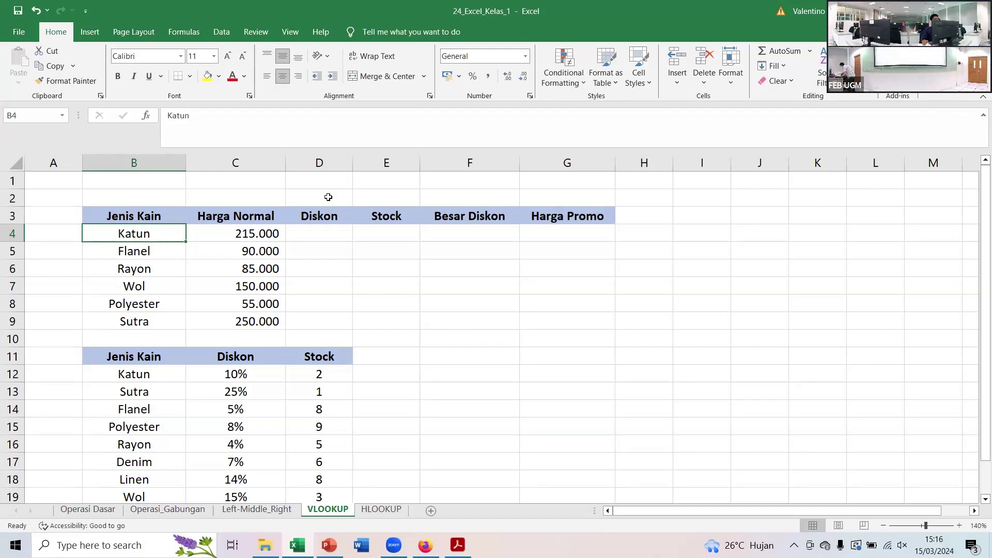
click(329, 545)
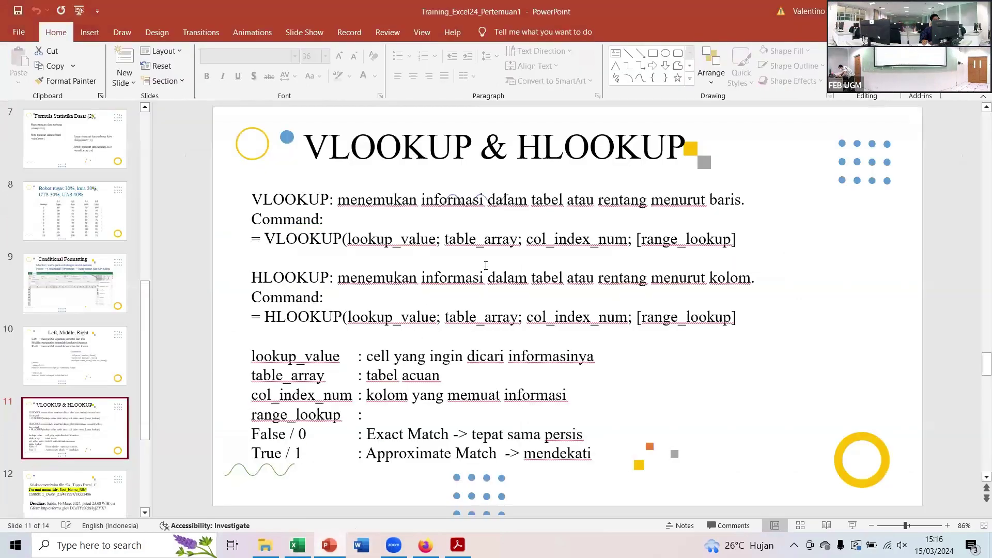
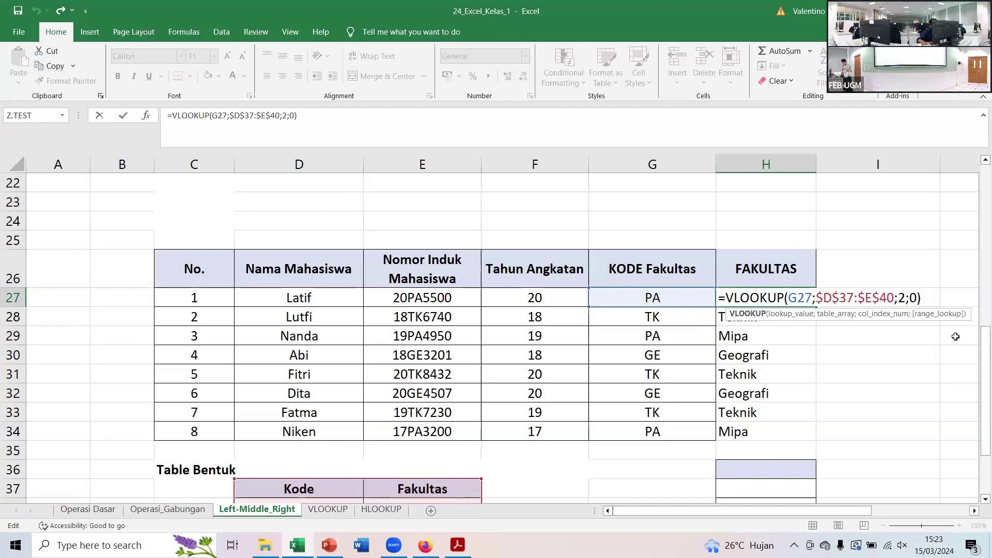
Leave the H27 formula as it is and examine the VLOOKUP sheet and the Kota Tujuan column C2:C11 on the HLOOKUP sheet
click(922, 303)
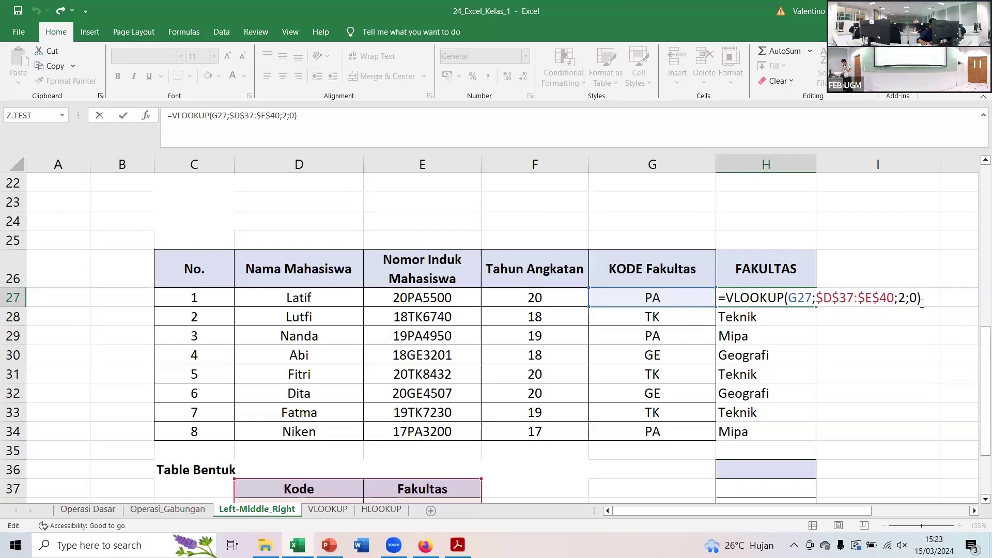
key(Return)
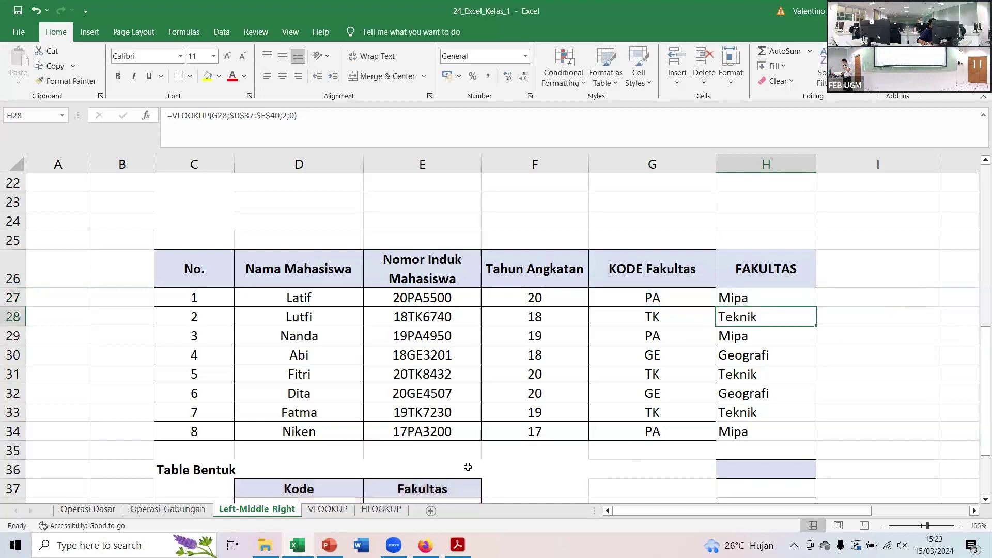
click(326, 510)
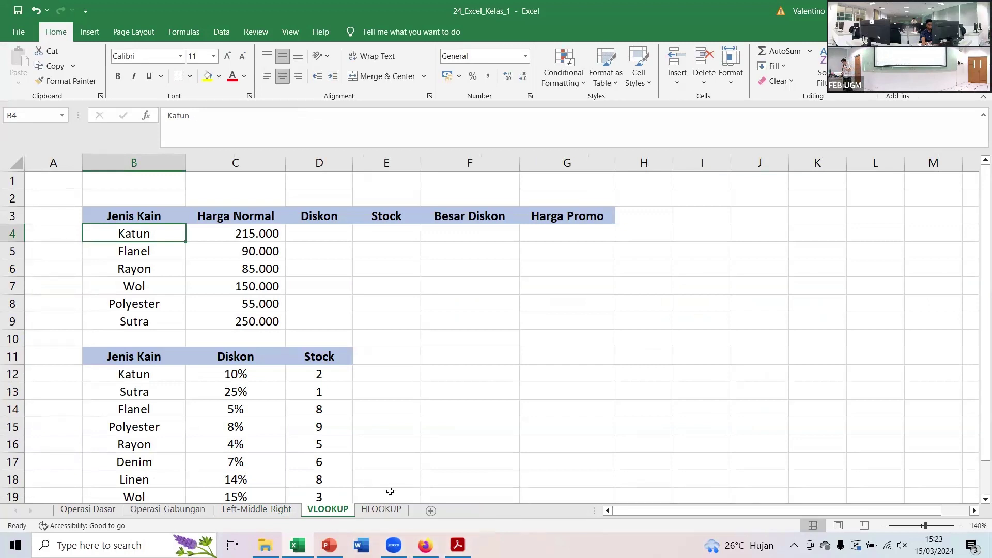
click(382, 509)
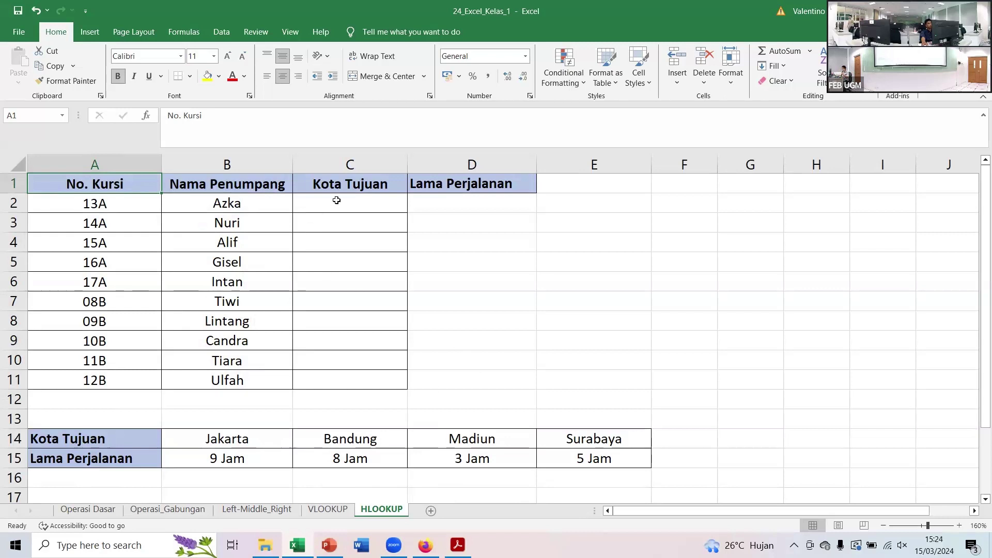
drag(337, 201, 351, 382)
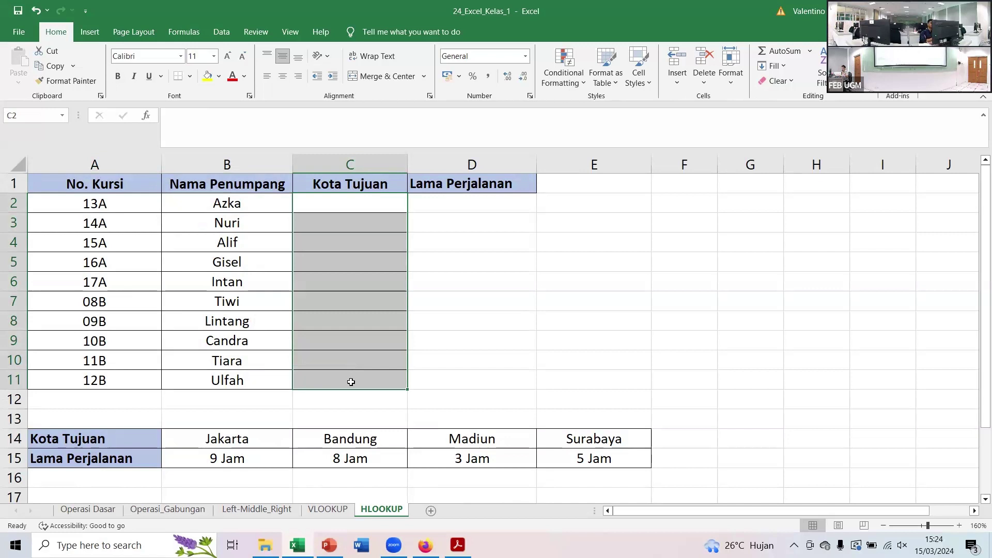
key(Up)
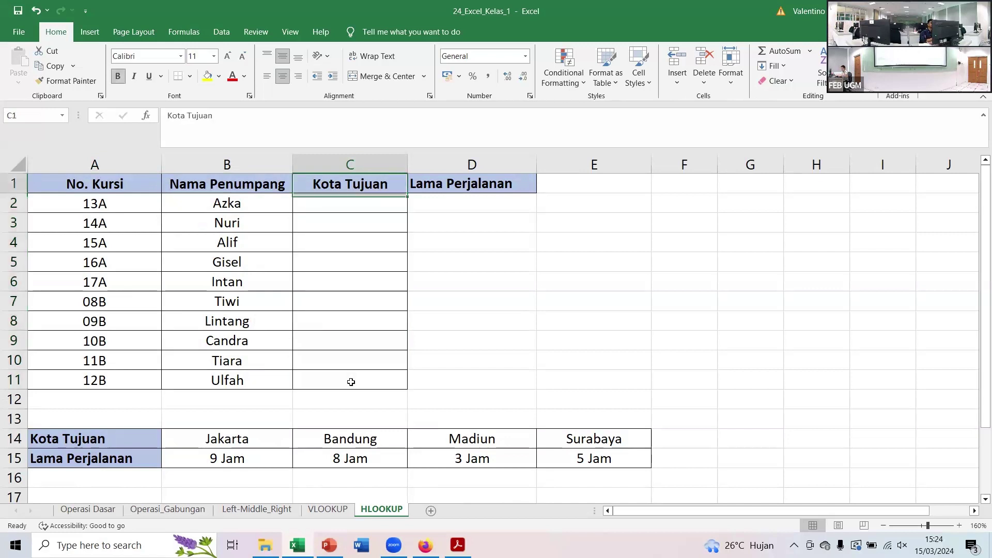
Enter Jakarta as the Kota Tujuan in C2 and copy it to C10:C11
key(Down)
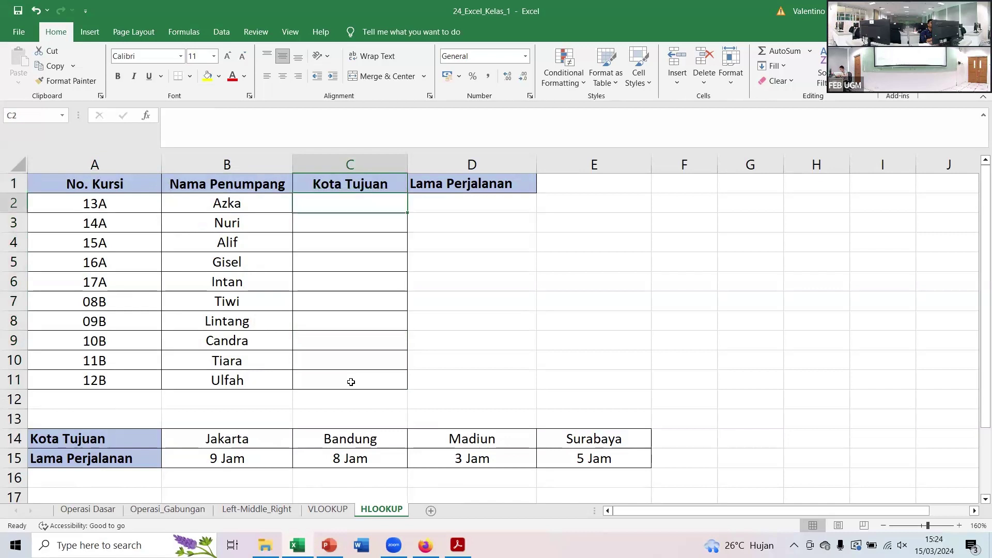
text(j)
key(BackSpace)
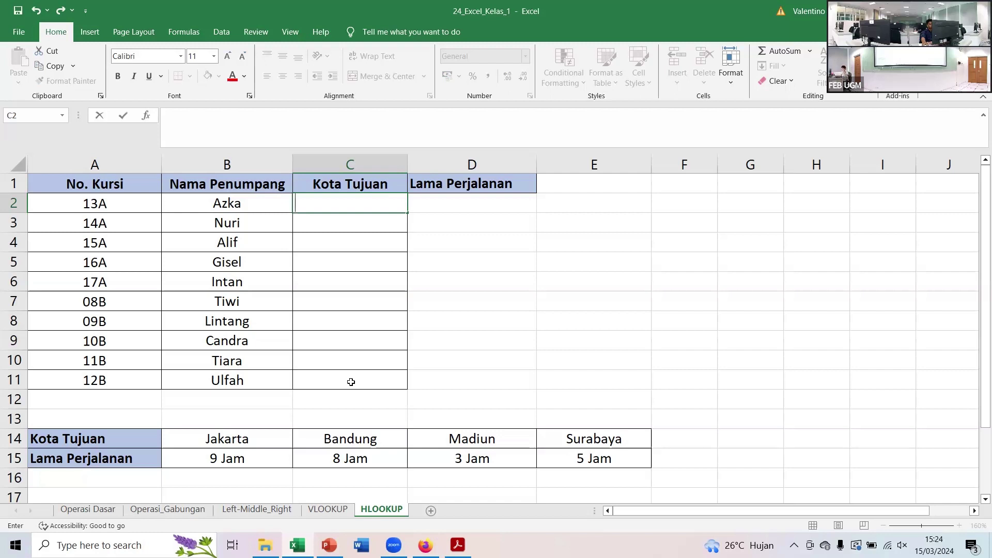
text(Jakarta)
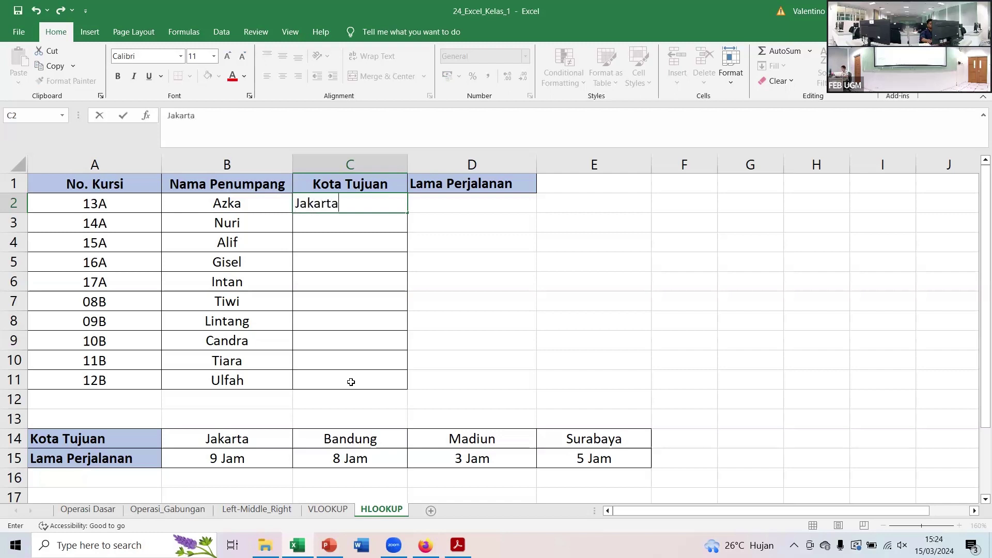
key(Return)
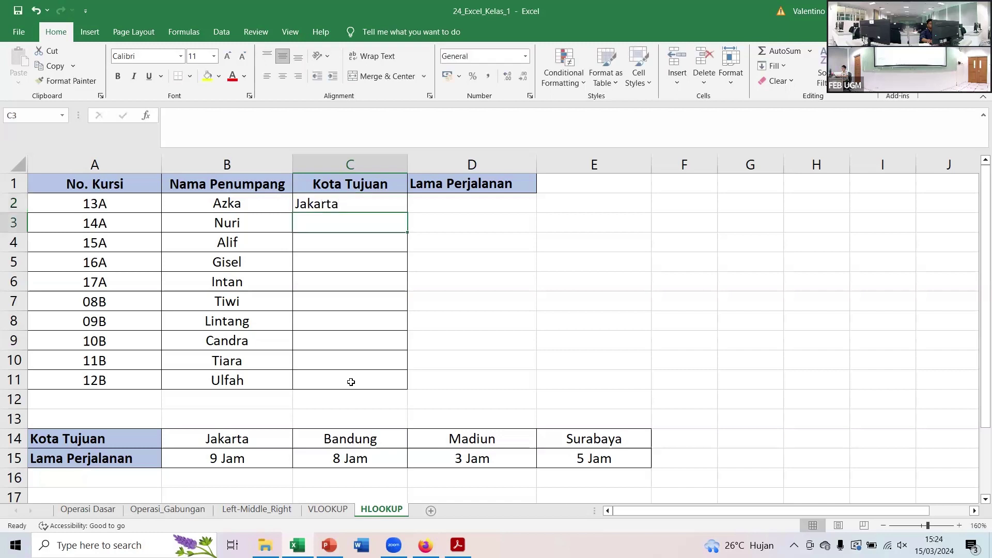
click(337, 202)
key(ctrl+c)
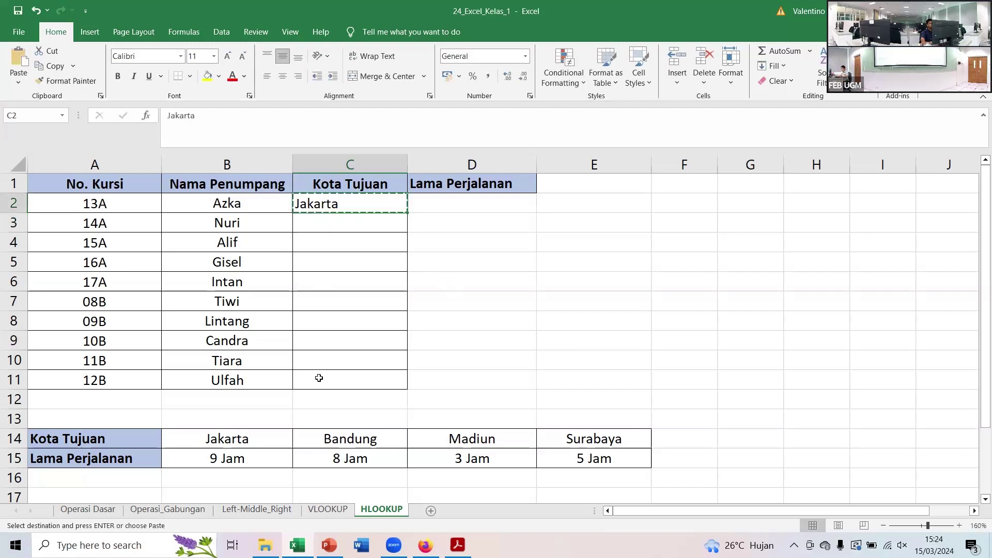
drag(319, 360, 321, 381)
key(ctrl+v)
Copy Bandung from C14 into the Kota Tujuan cells C3:C5
click(352, 438)
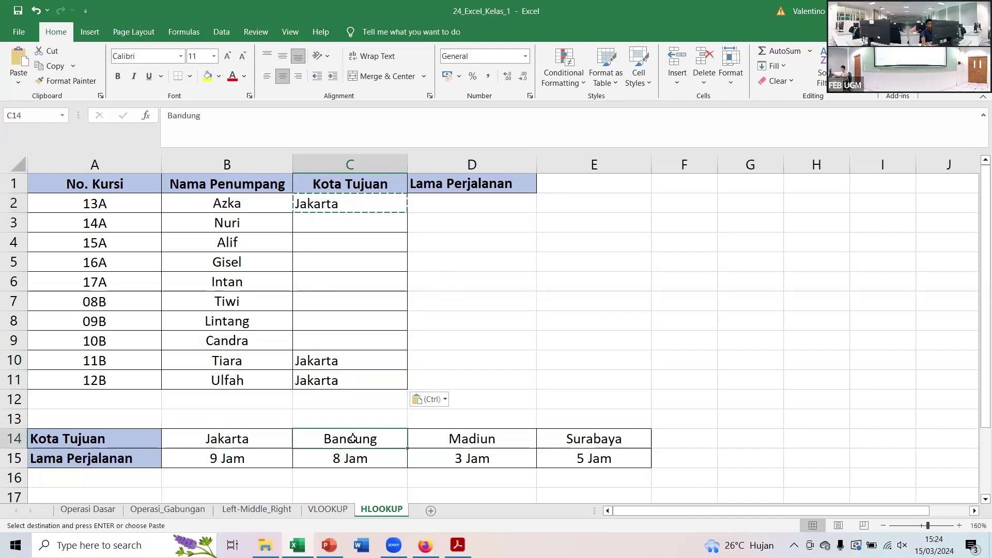
key(ctrl+c)
drag(321, 219, 318, 253)
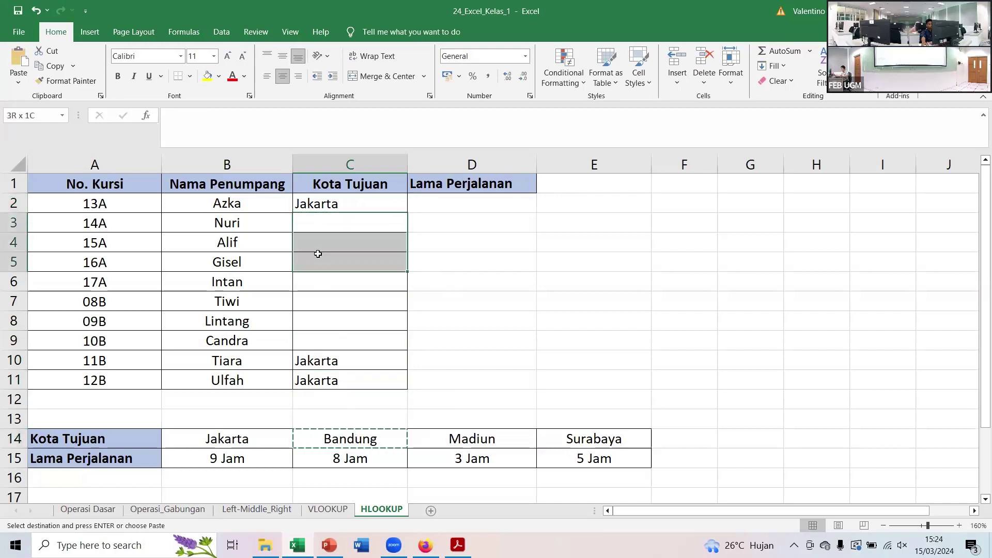
key(ctrl+v)
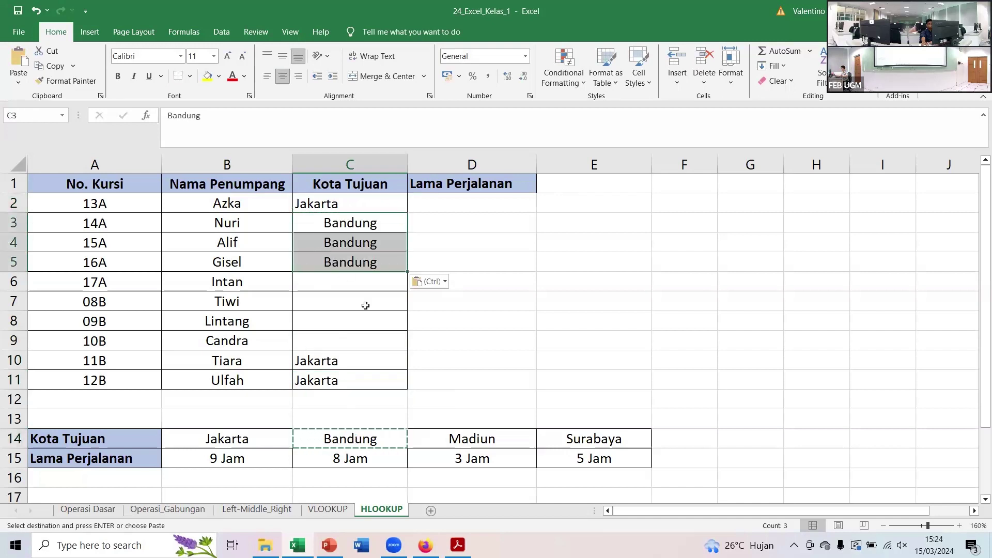
Copy Madiun from D14 into the Kota Tujuan cells C7 and C9
click(466, 439)
key(ctrl+c)
click(329, 302)
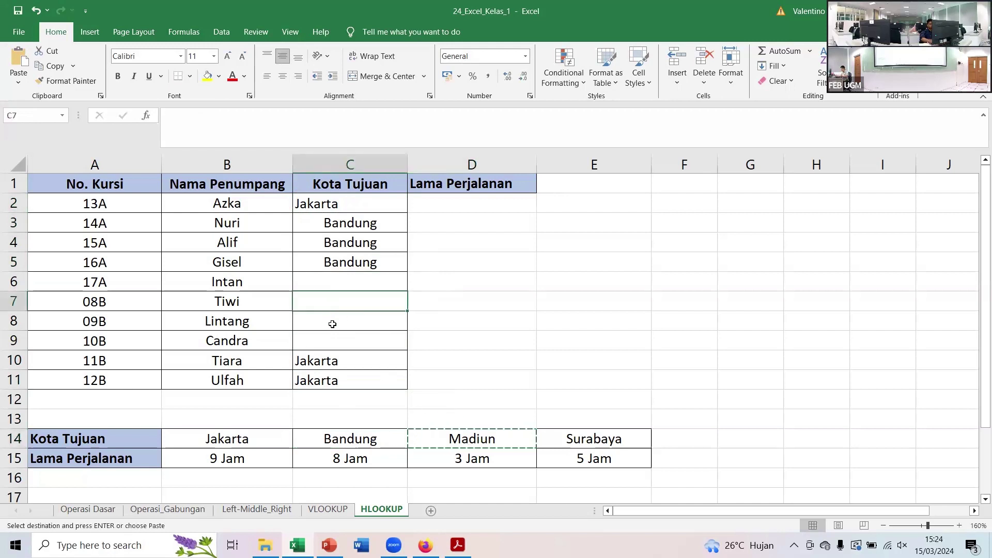
key(ctrl+v)
click(332, 338)
key(ctrl+v)
Copy Surabaya from E14 into the Kota Tujuan cells C6 and C8
click(567, 441)
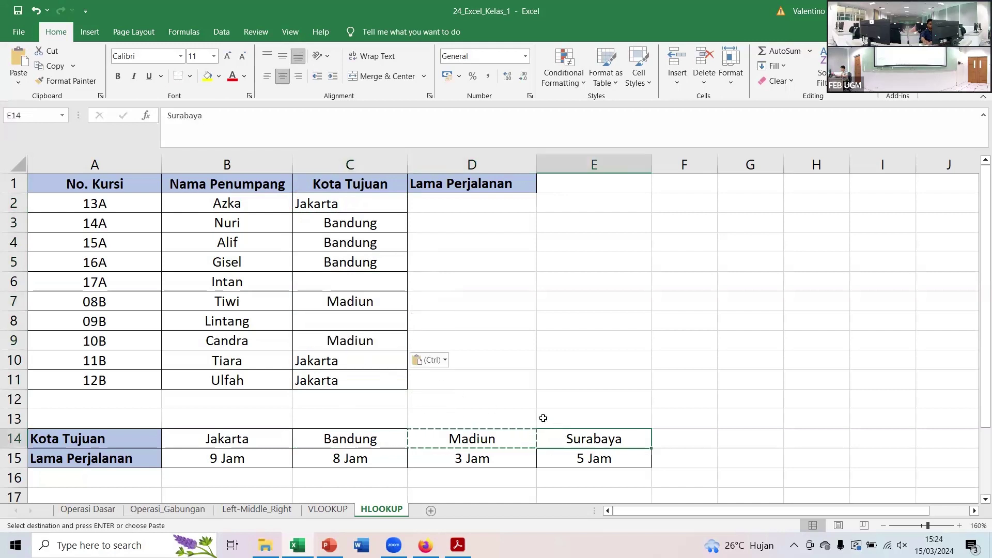
key(ctrl+c)
click(331, 288)
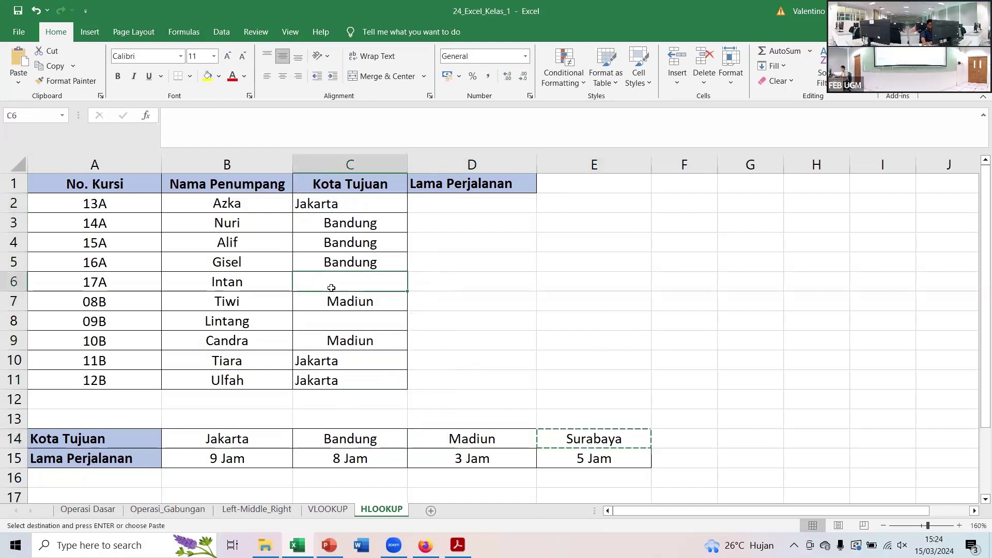
key(ctrl+v)
click(338, 323)
key(ctrl+v)
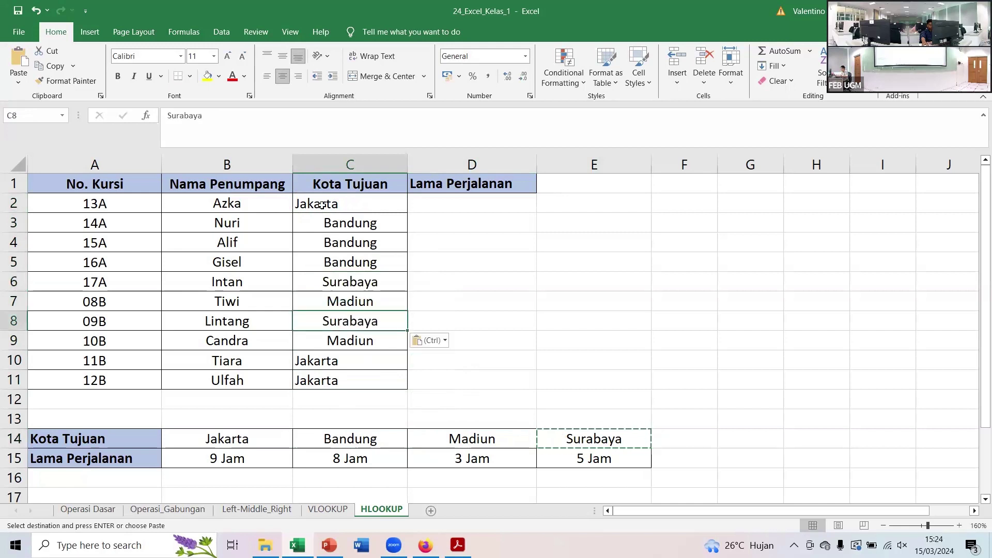
Center the Kota Tujuan entries in C2:C11 horizontally and select D2 under Lama Perjalanan
drag(322, 206, 350, 379)
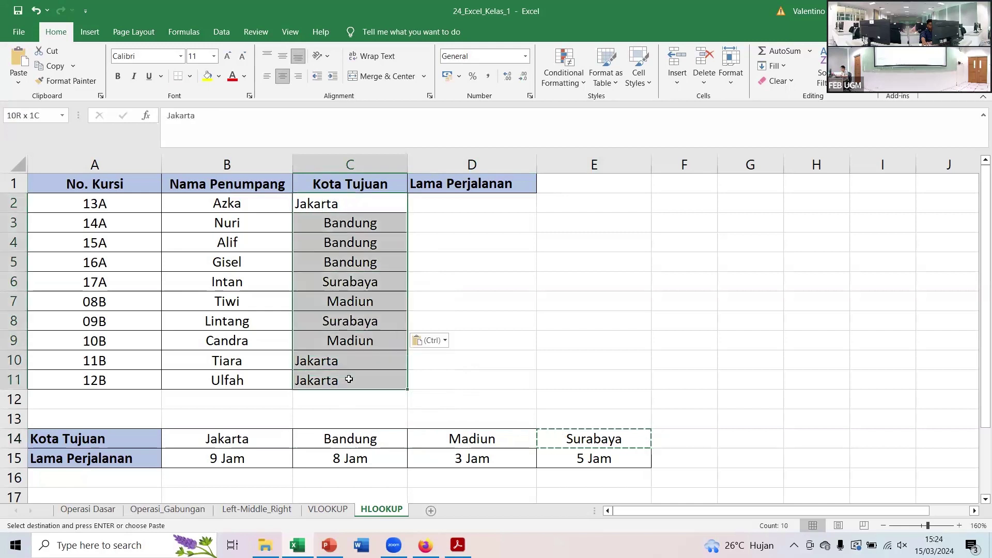
click(284, 77)
click(454, 215)
click(431, 206)
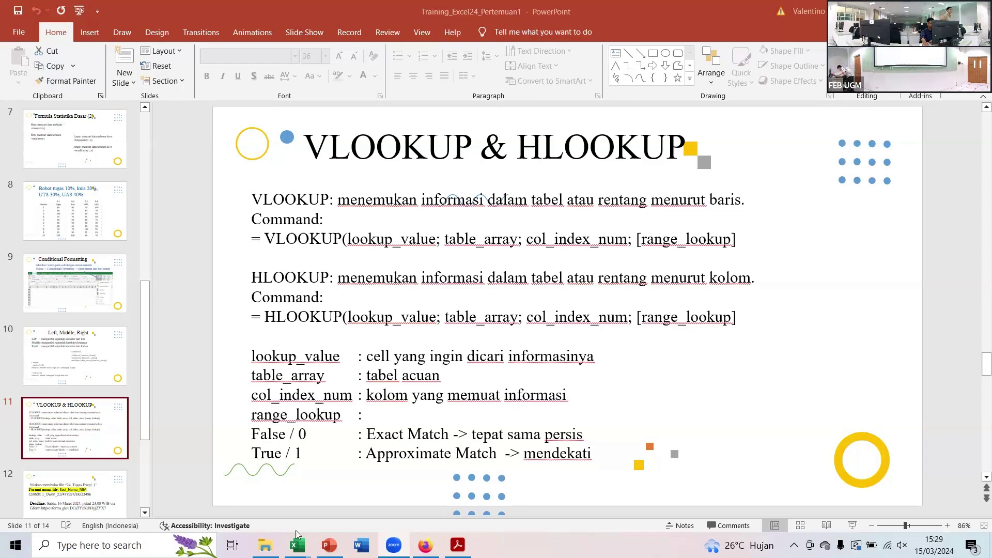
Switch back to the Excel workbook, view the VLOOKUP sheet, and open H27's VLOOKUP formula on the Left-Middle_Right sheet for review
mouse_move(297, 542)
click(251, 490)
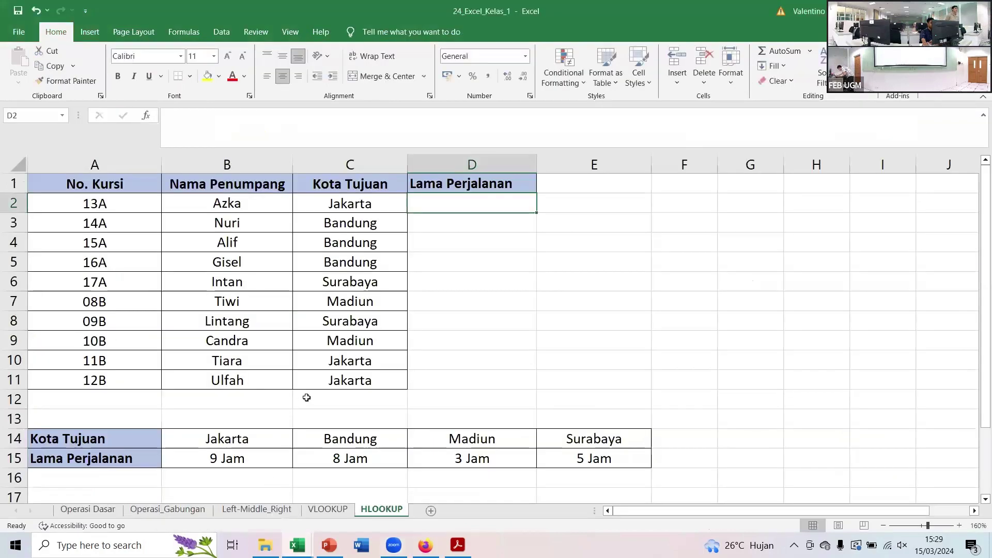
click(332, 509)
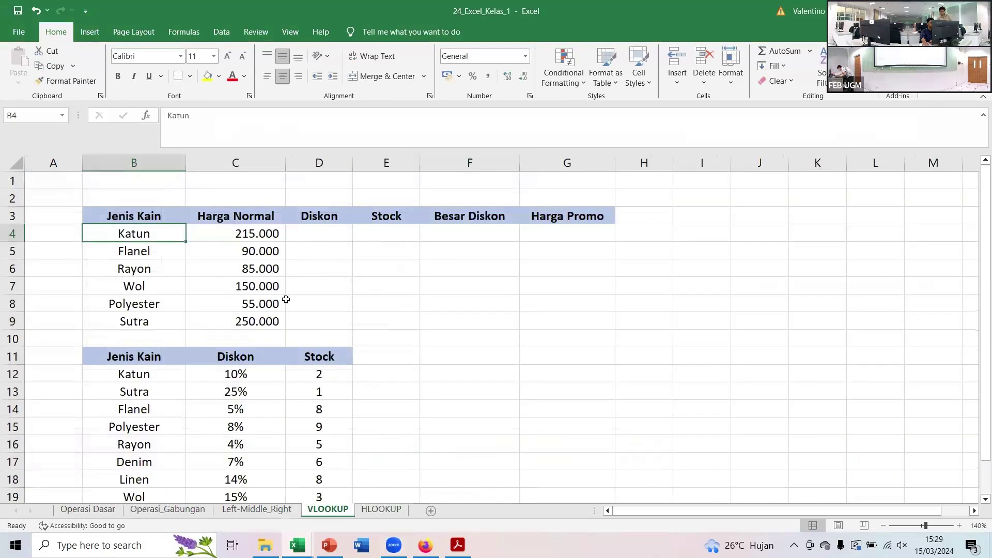
click(284, 509)
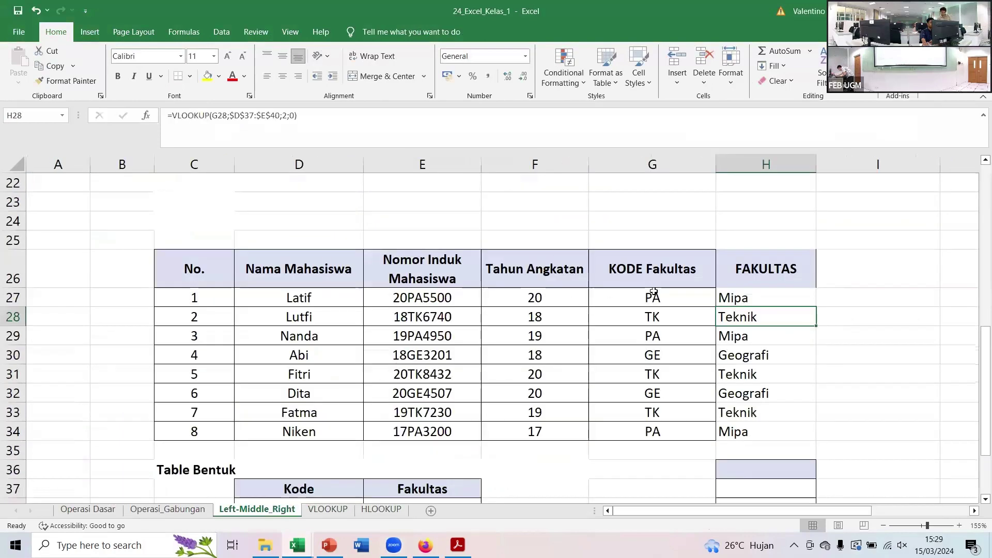
click(734, 298)
double_click(734, 298)
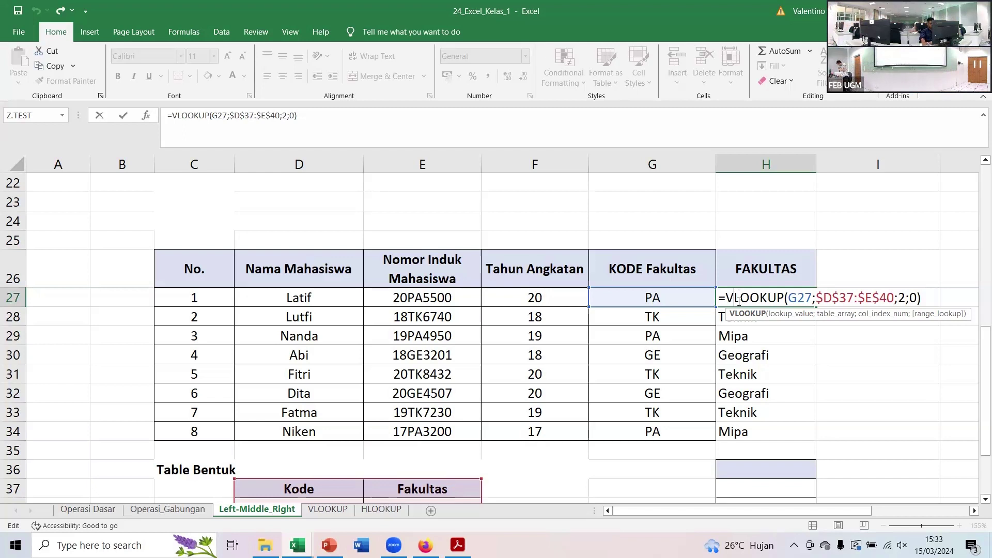
Leave the H27 formula as it is and switch to the PowerPoint slide with the assignment's file name format and deadline
click(925, 302)
key(Return)
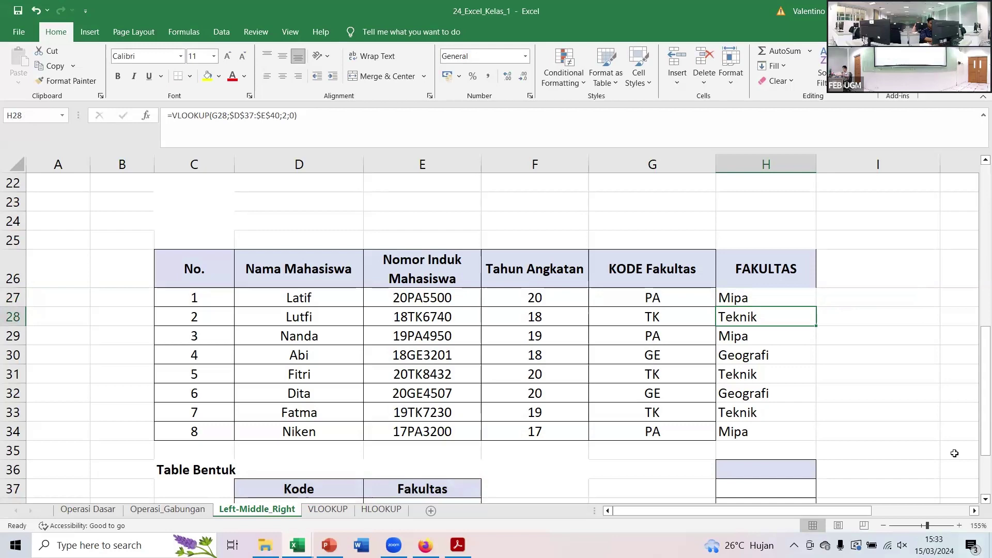
click(338, 541)
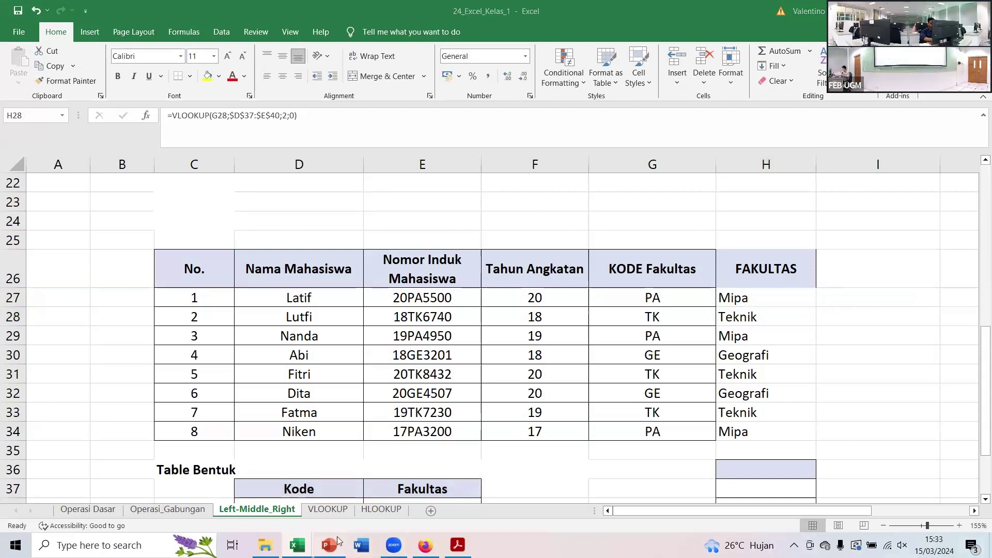
scroll(187, 379, down, 1)
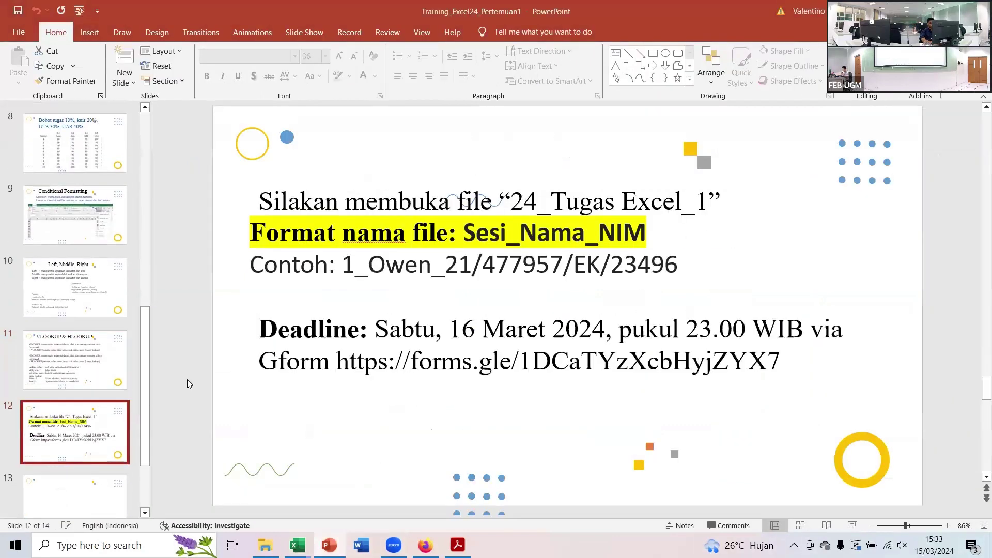